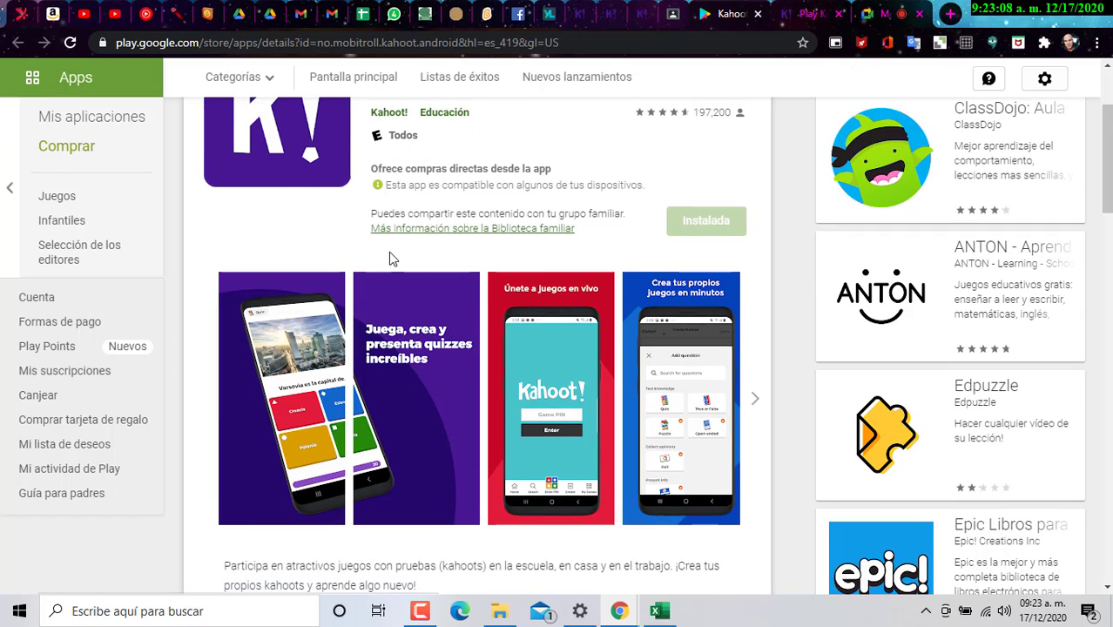
# View the enlarged Play Store screenshot showing how to join live Kahoot games, and close it.
pyautogui.click(562, 475)
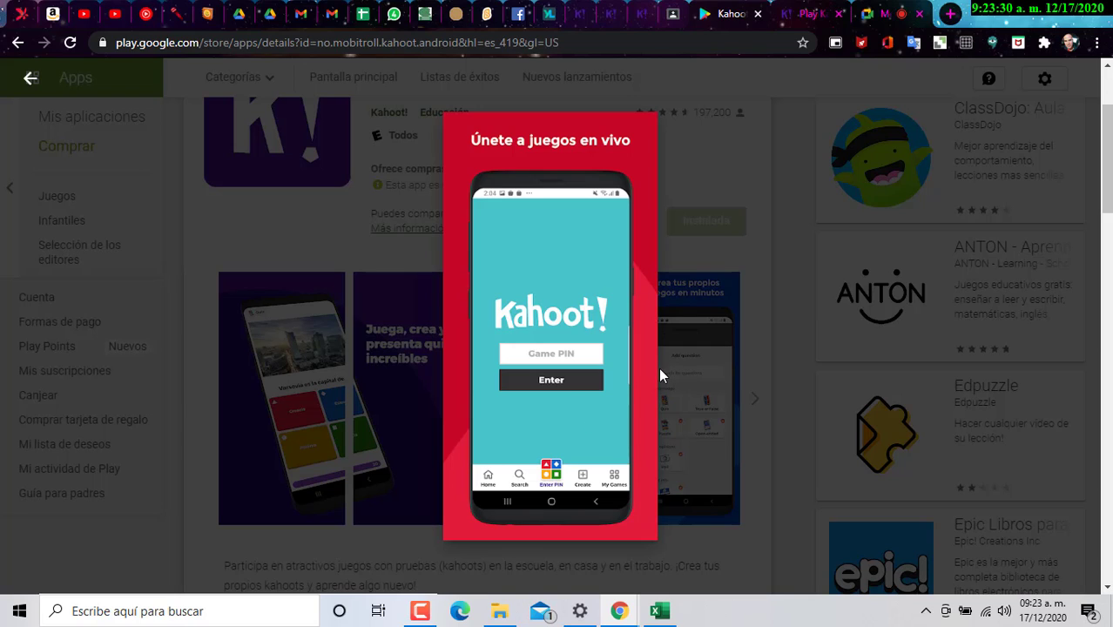
pyautogui.click(741, 237)
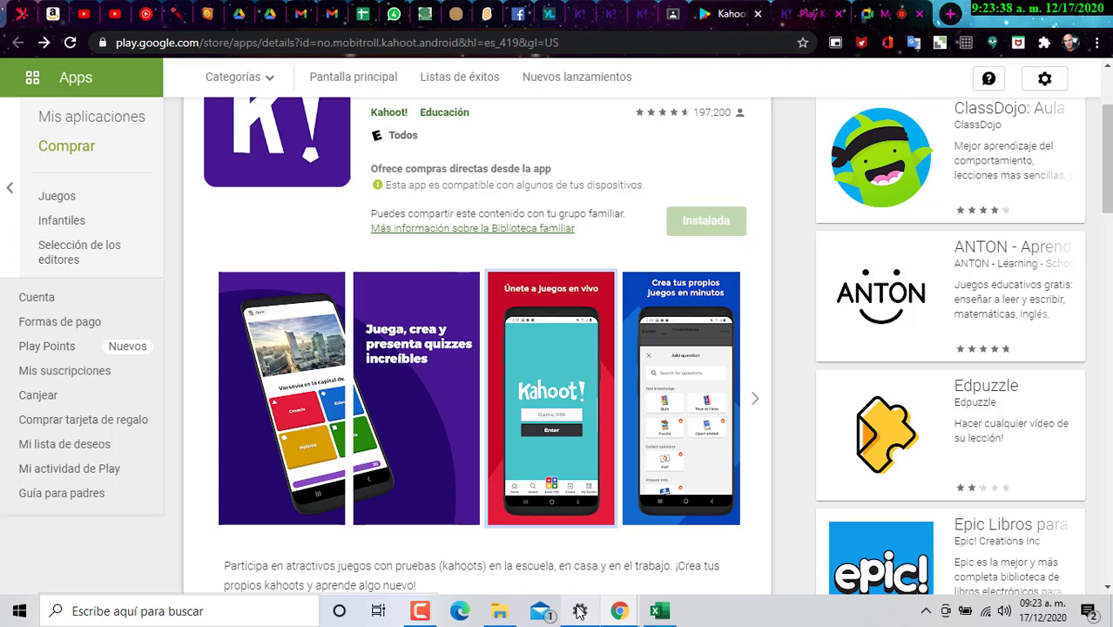
# Switch to the CONTROL_DE_ASISTENCIA_107 workbook in Excel, check cells V22 and W22 in the points columns, and return to the browser.
pyautogui.click(660, 611)
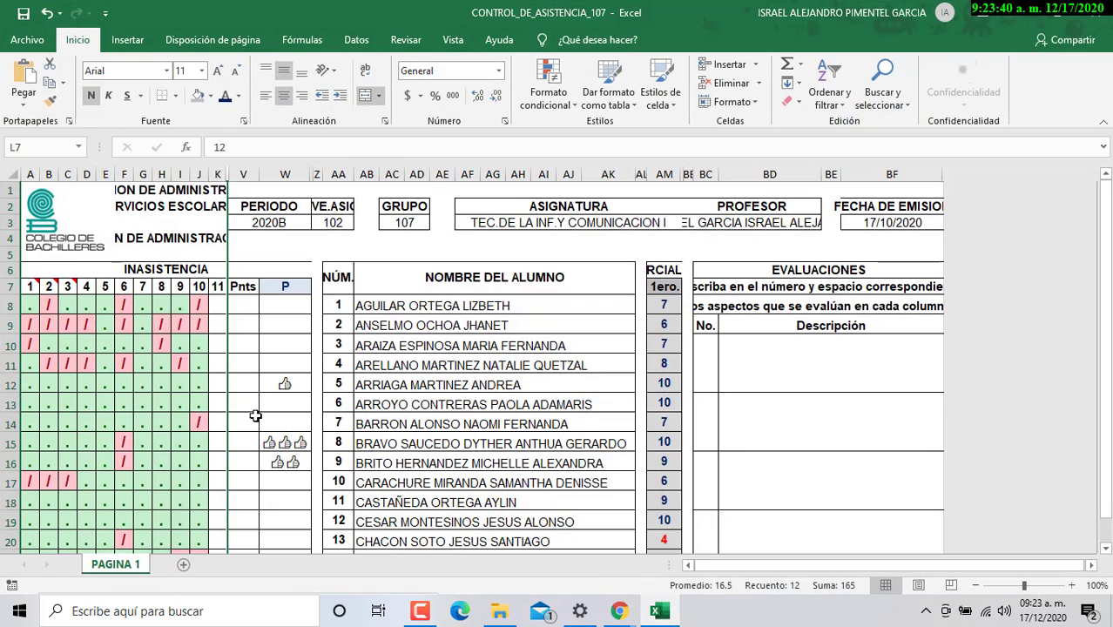
pyautogui.scroll(-5, 254, 414)
pyautogui.click(242, 310)
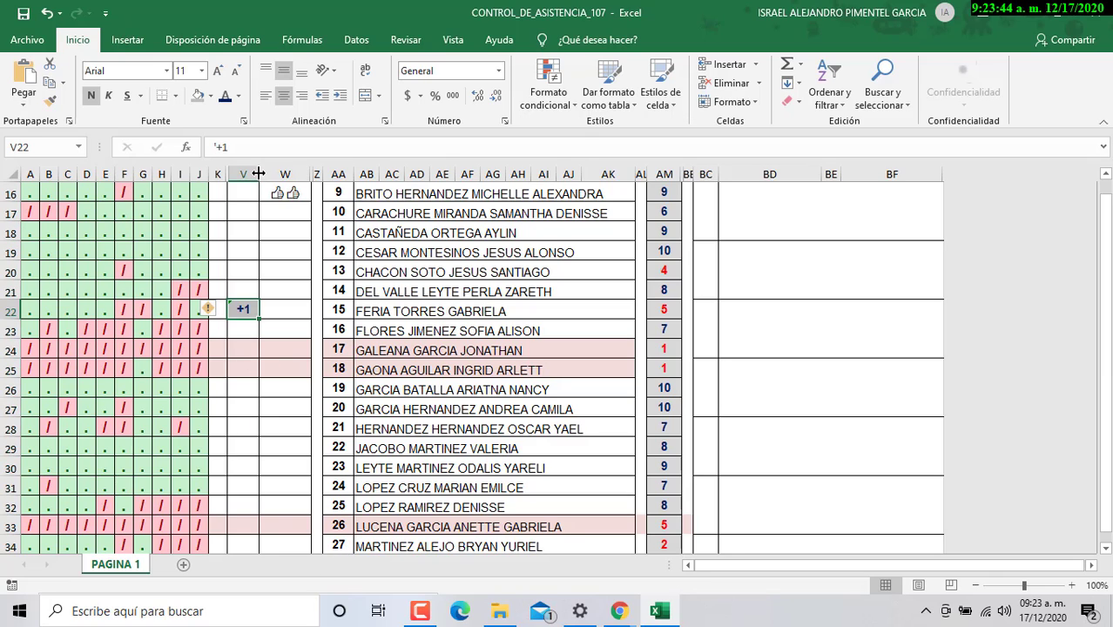
pyautogui.click(295, 308)
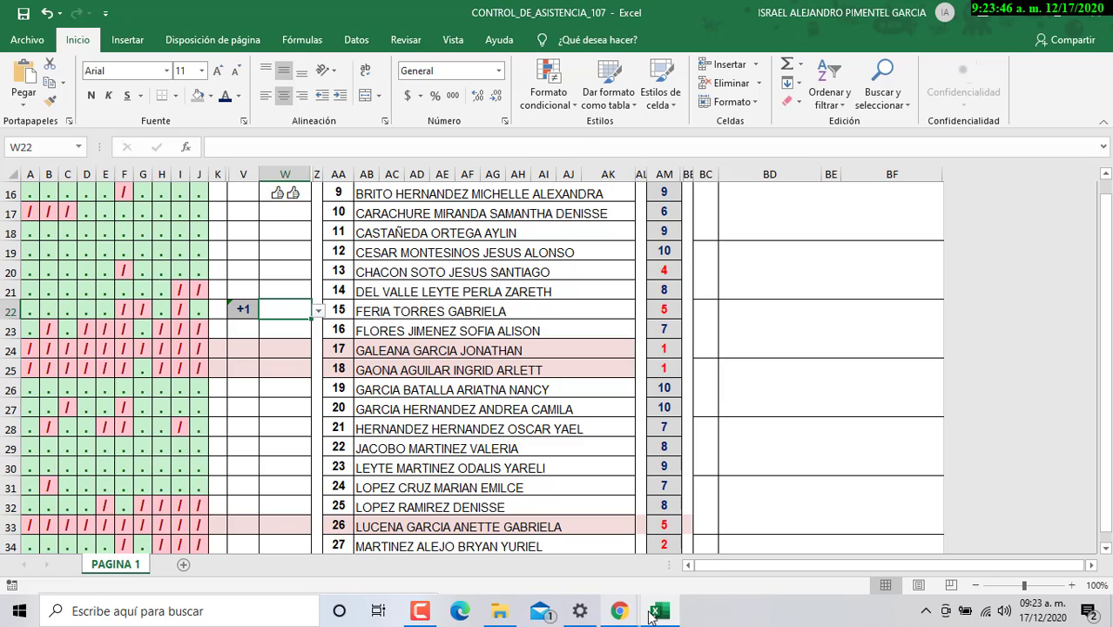
pyautogui.moveTo(669, 615)
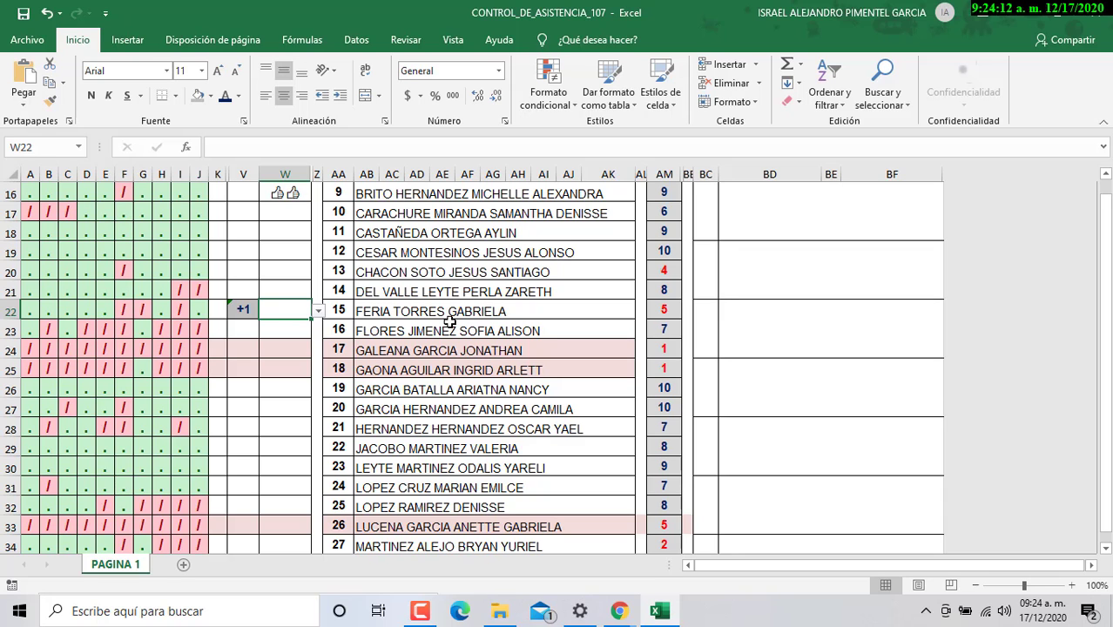
pyautogui.click(1031, 8)
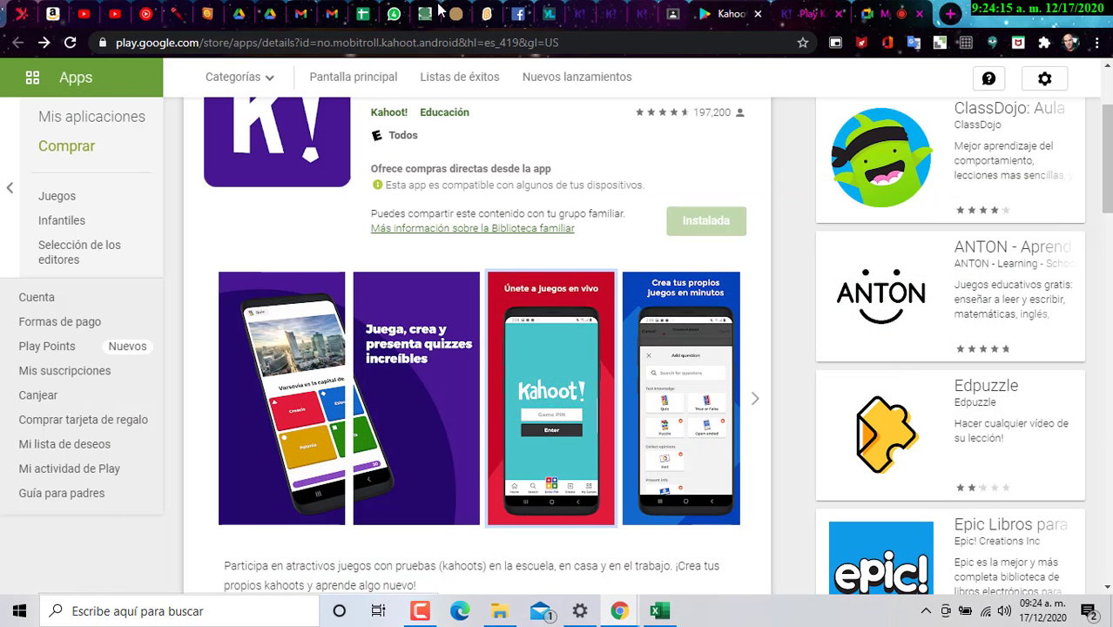
# Launch the Excel kahoot as a live Teach game and raise the lobby volume slightly.
pyautogui.click(586, 16)
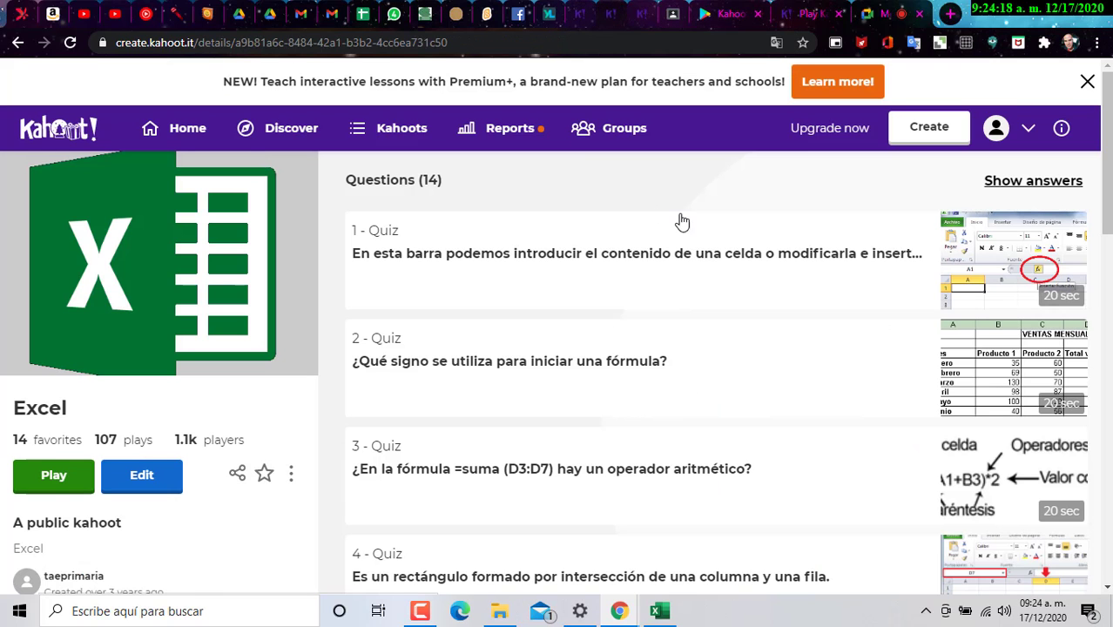
pyautogui.click(50, 480)
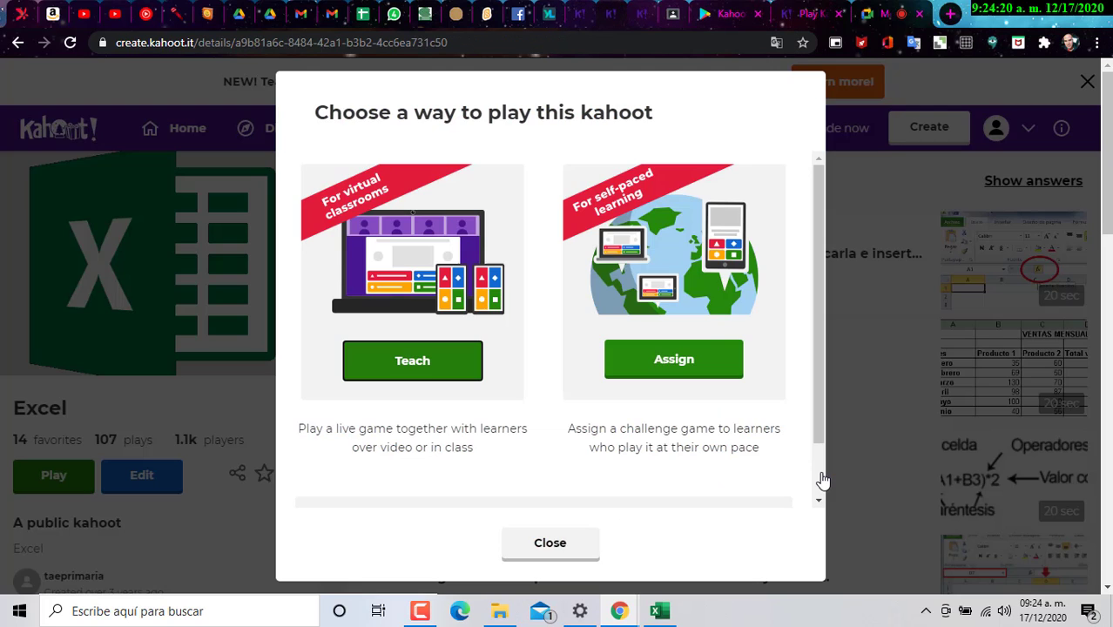
pyautogui.click(416, 361)
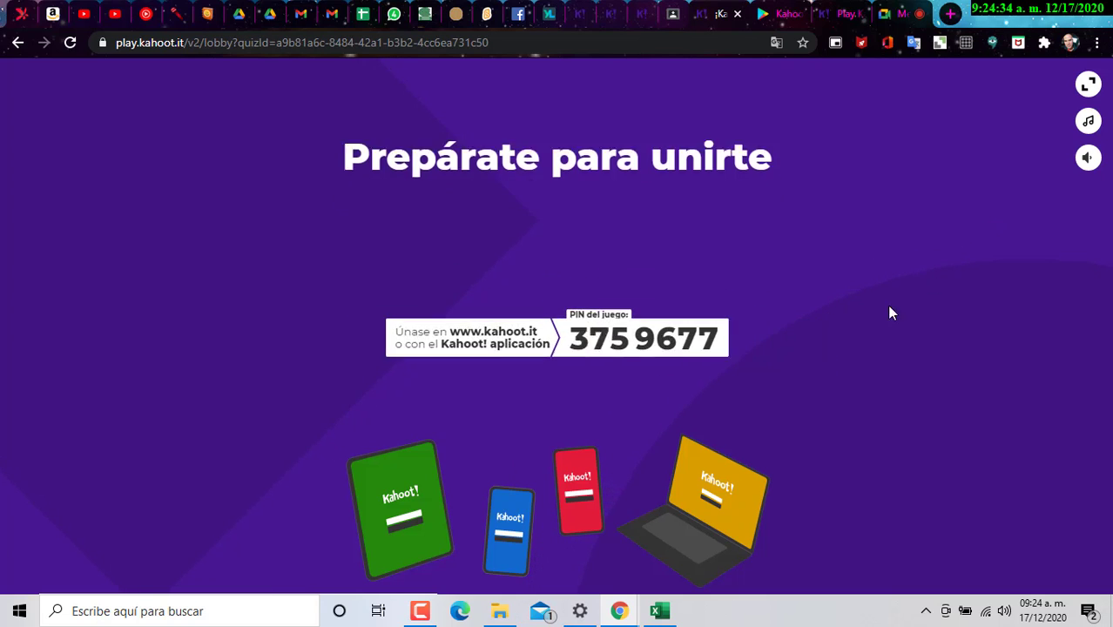
pyautogui.moveTo(1086, 159)
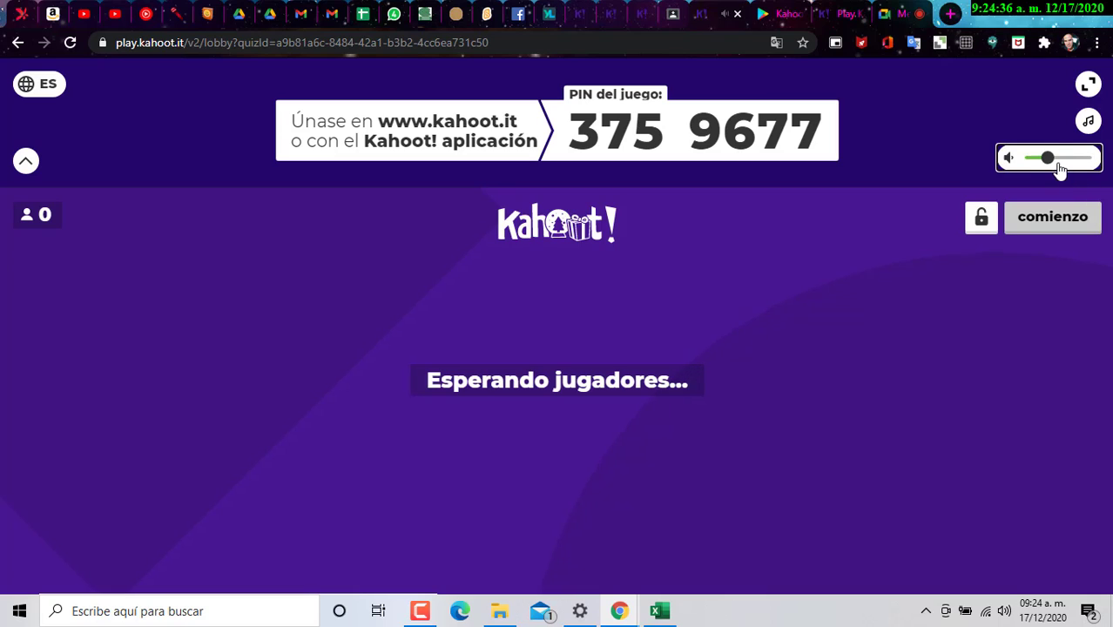
pyautogui.moveTo(1050, 161); pyautogui.dragTo(1061, 162)
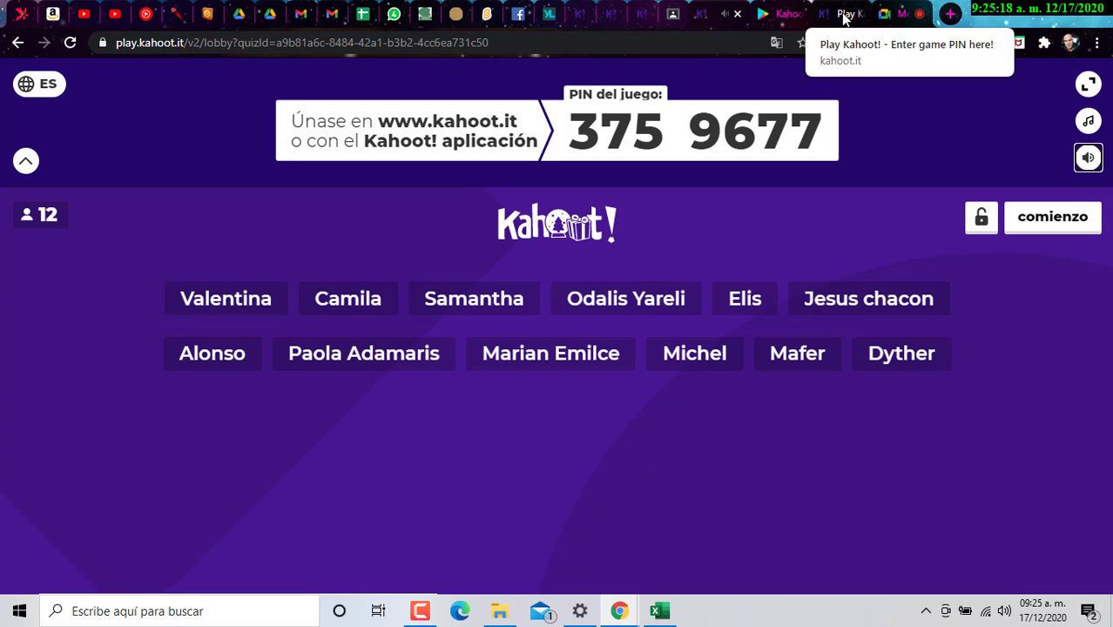
# Close the Play Kahoot game PIN page and the Google Play page, keeping the game lobby open.
pyautogui.rightClick(843, 15)
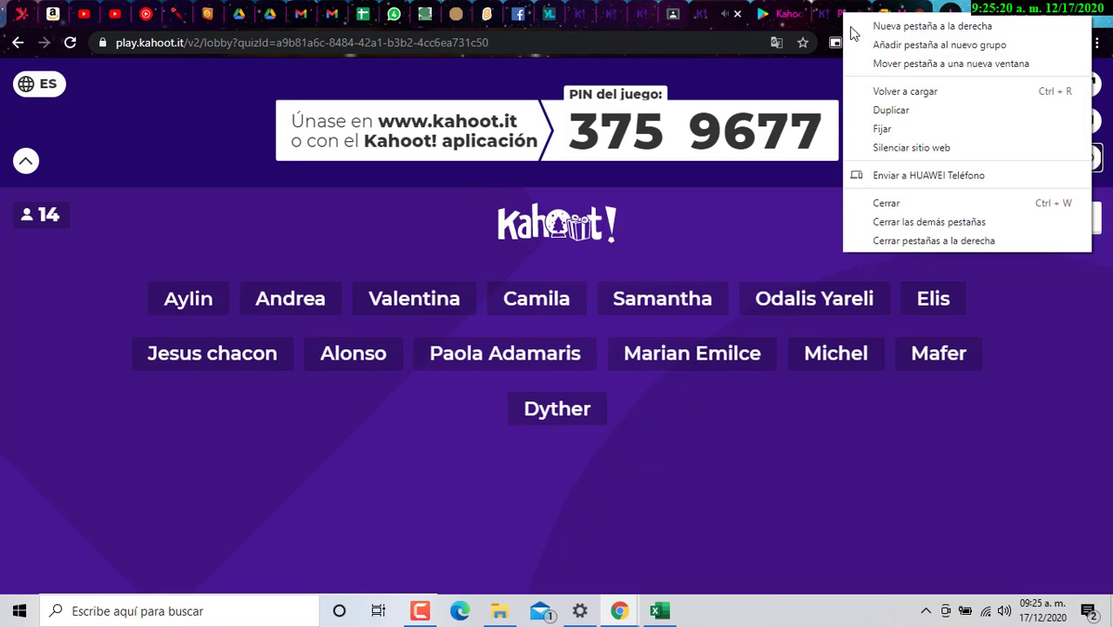
pyautogui.click(908, 208)
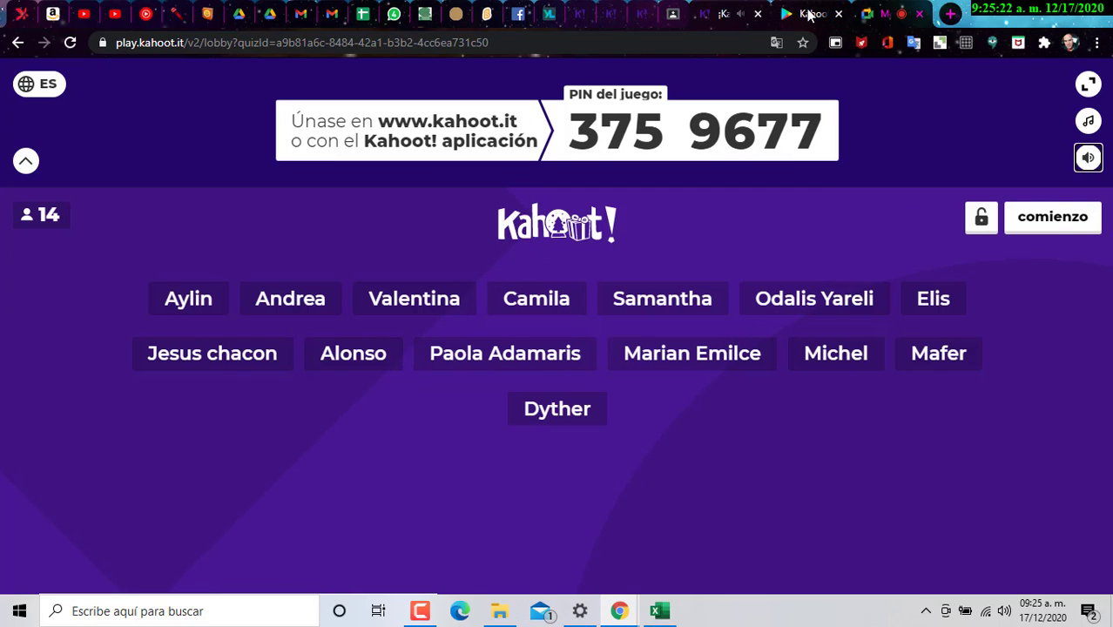
pyautogui.rightClick(806, 17)
pyautogui.click(877, 198)
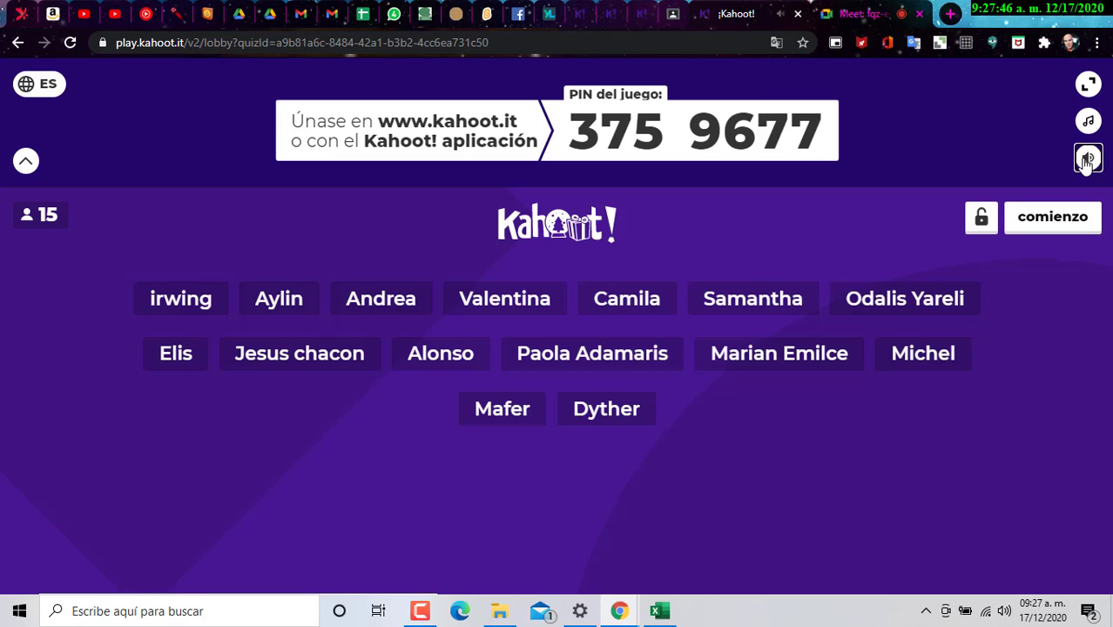
# Readjust the lobby volume, ending slightly louder, and start the game with the joined players.
pyautogui.moveTo(1056, 159)
pyautogui.moveTo(1056, 159)
pyautogui.mouseDown()
pyautogui.moveTo(1043, 162)
pyautogui.moveTo(1054, 162)
pyautogui.mouseUp()
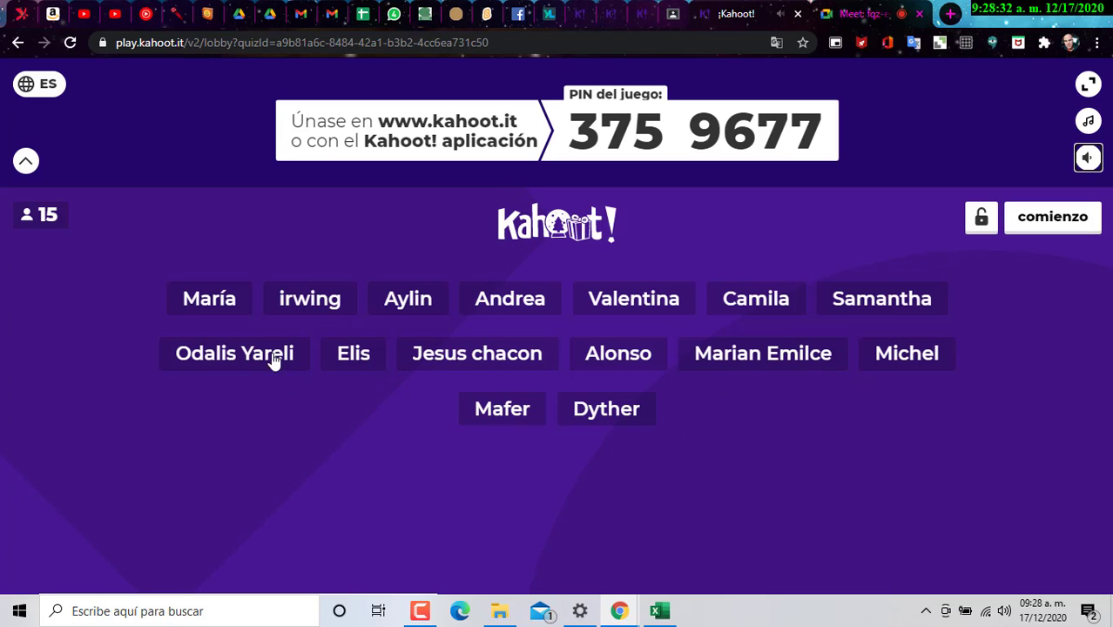
pyautogui.click(1086, 160)
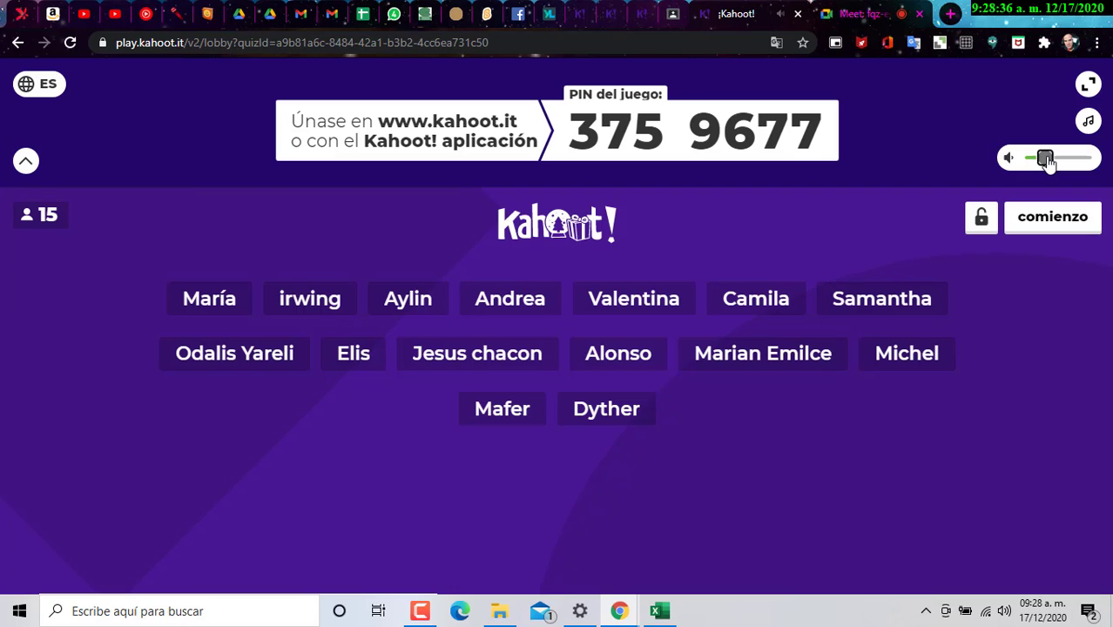
pyautogui.moveTo(1048, 163); pyautogui.dragTo(1060, 162)
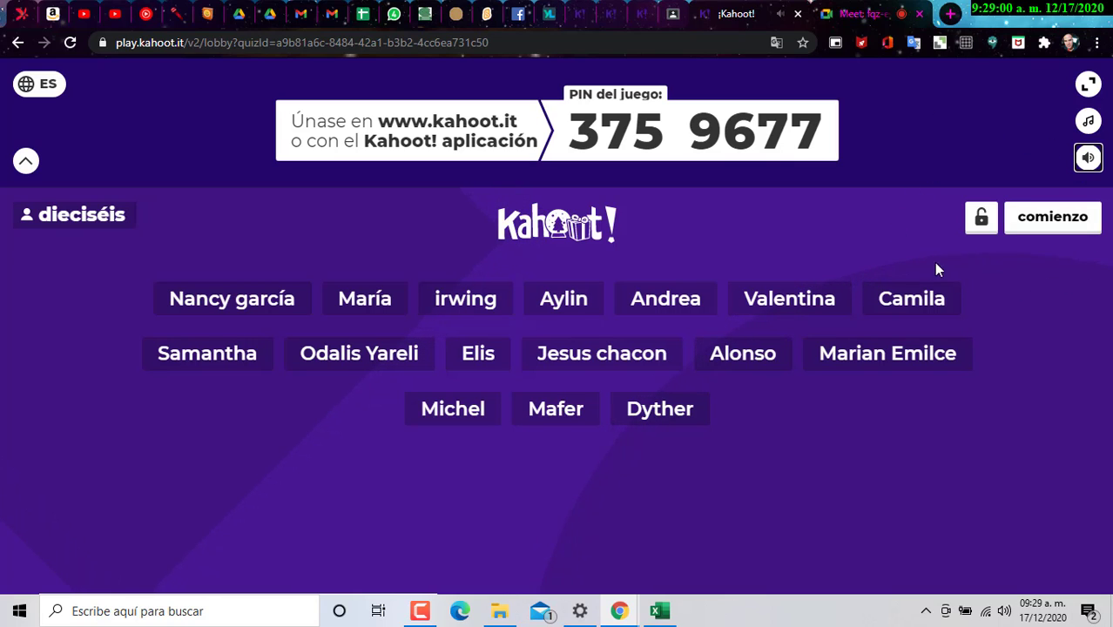
pyautogui.click(1038, 232)
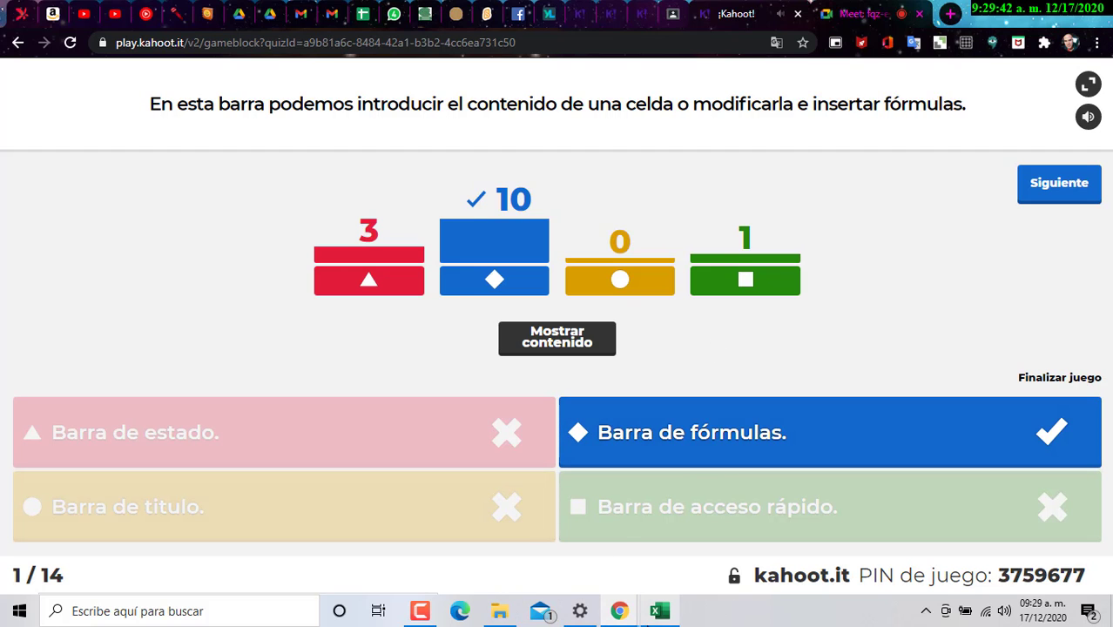
# Show the formula bar in the Excel attendance workbook to illustrate question 1's answer, and return to the quiz.
pyautogui.click(655, 613)
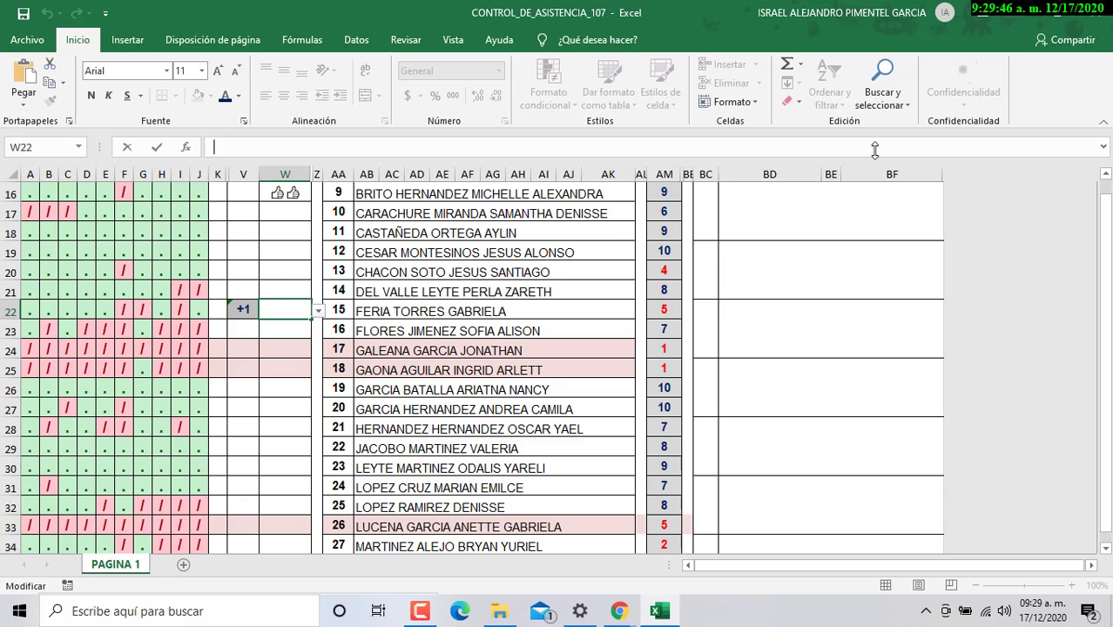
pyautogui.hotkey('alt', 'Tab')
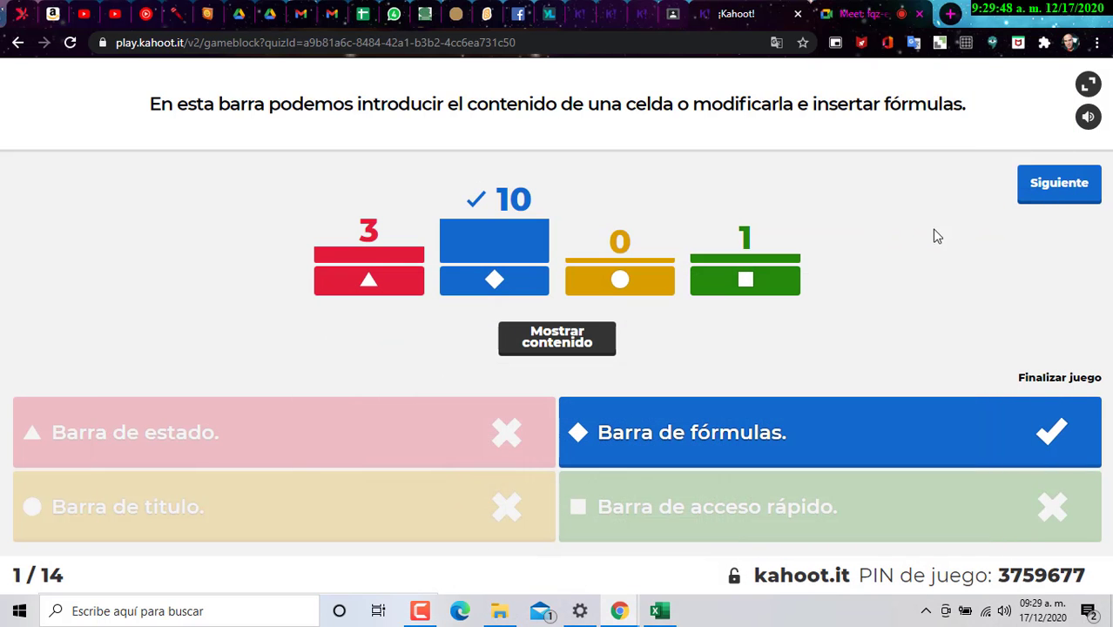
# Advance the quiz past the first scoreboard to question 2 and end its answering time early.
pyautogui.click(1047, 194)
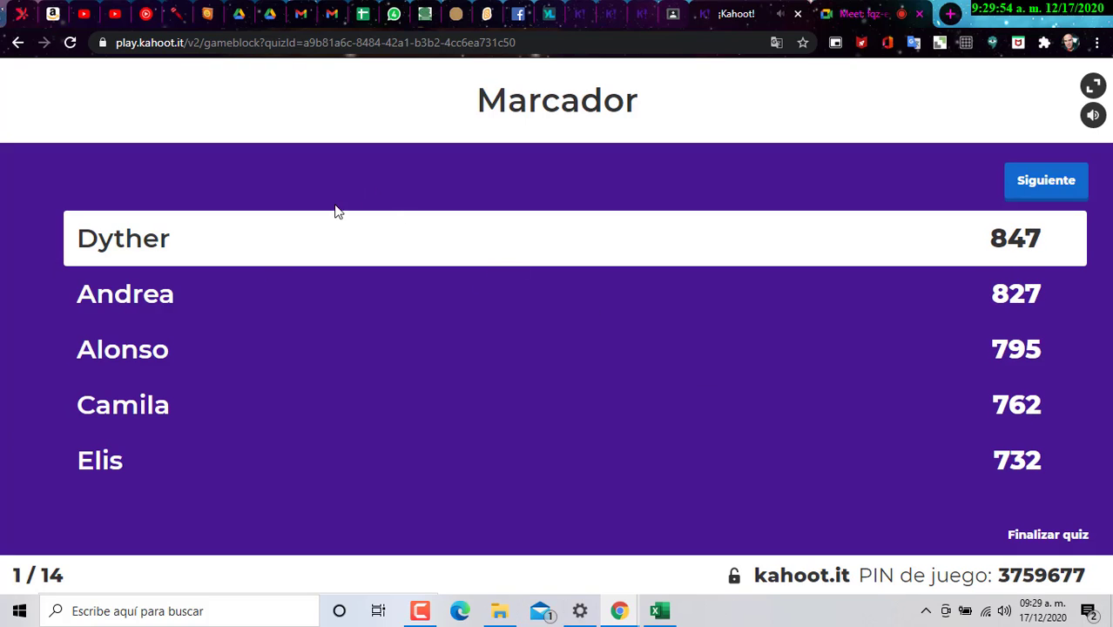
pyautogui.click(1075, 179)
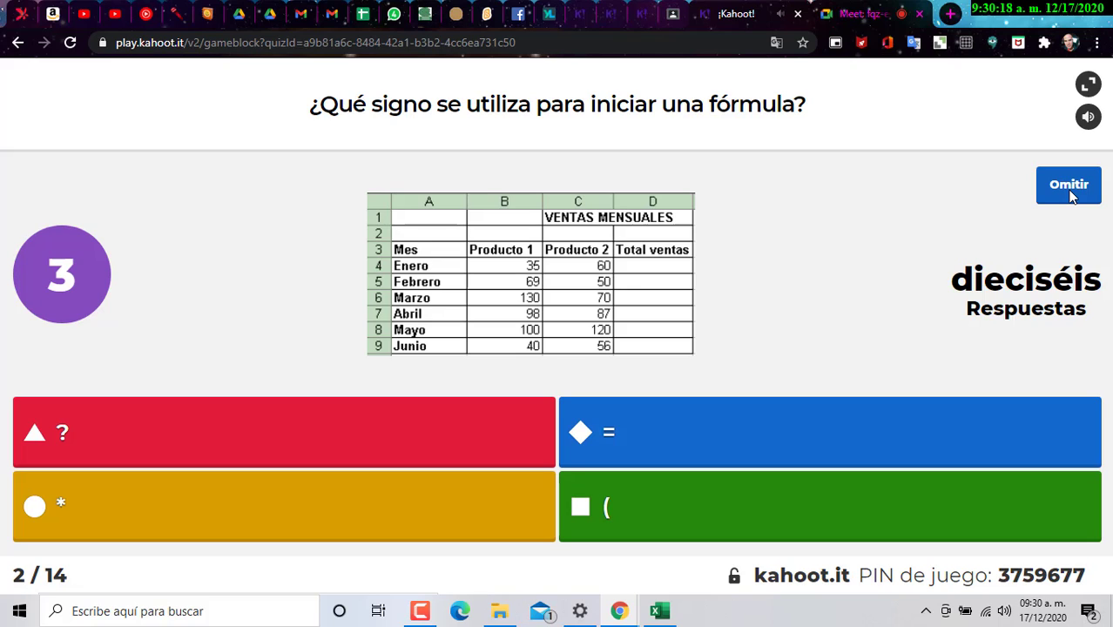
pyautogui.click(1072, 197)
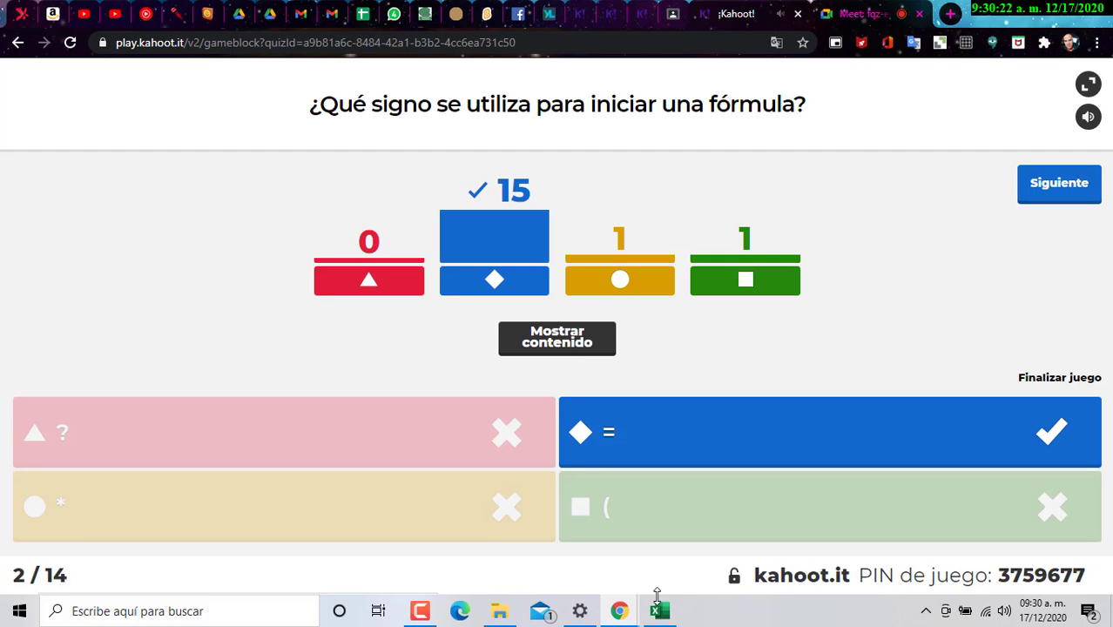
# In the Excel attendance workbook, demonstrate starting a formula in cell V17 with =a and =v16, cancel the entry, and return to the quiz.
pyautogui.moveTo(659, 611)
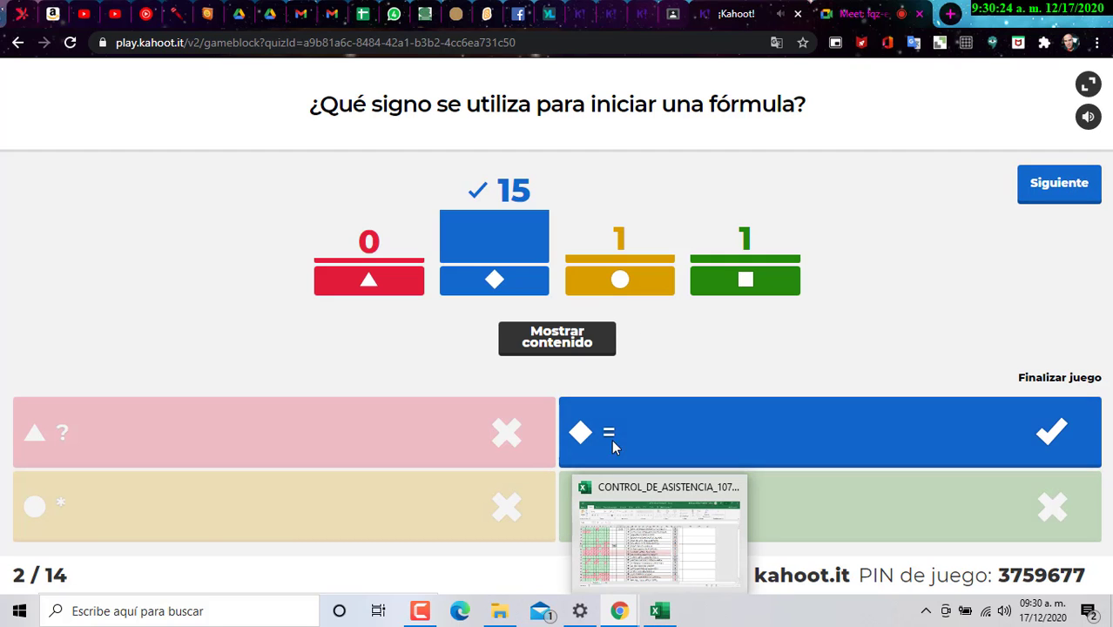
pyautogui.click(644, 607)
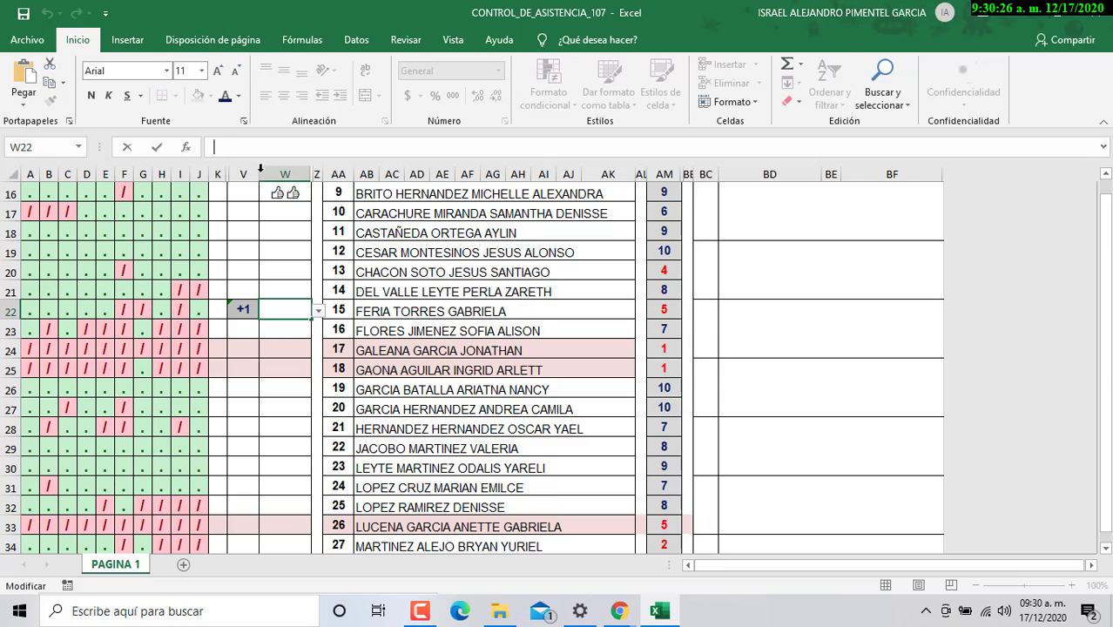
pyautogui.click(247, 211)
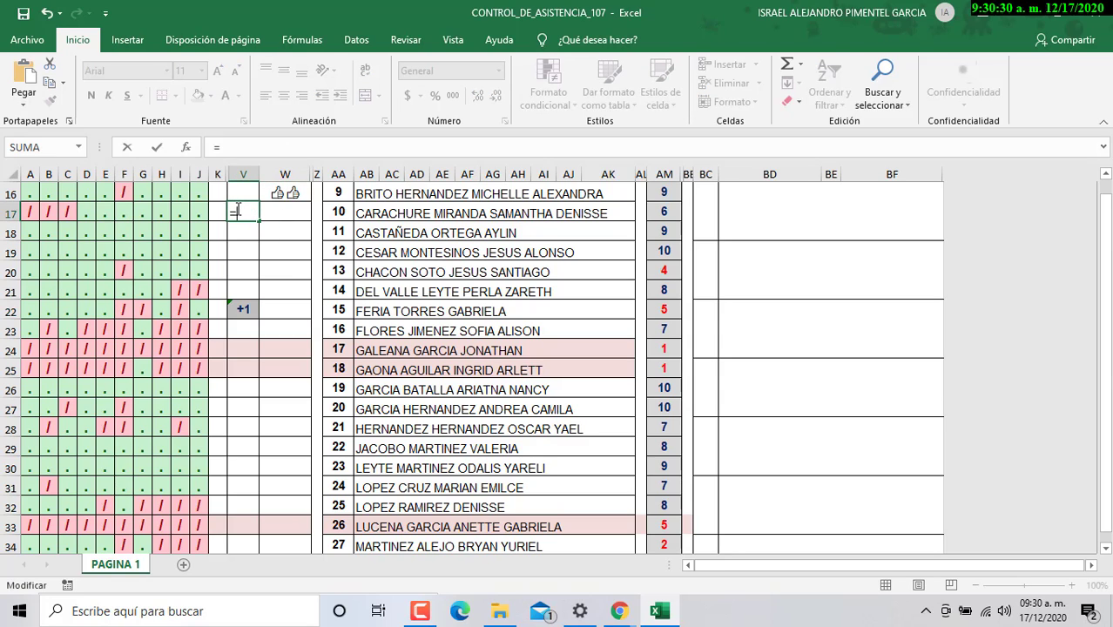
pyautogui.write('a')
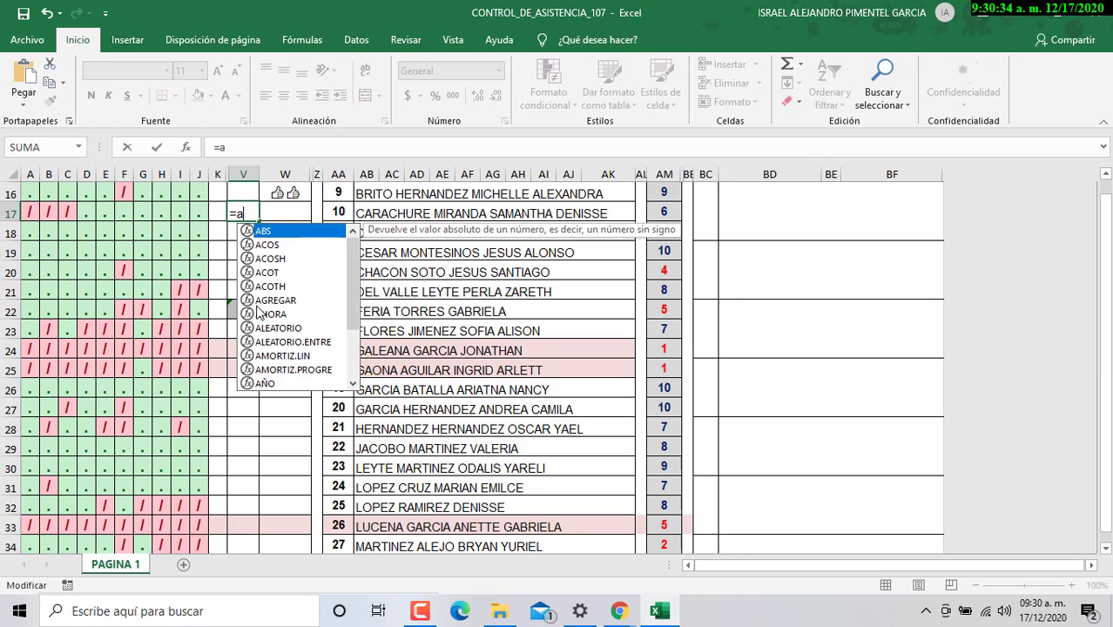
pyautogui.press('BackSpace')
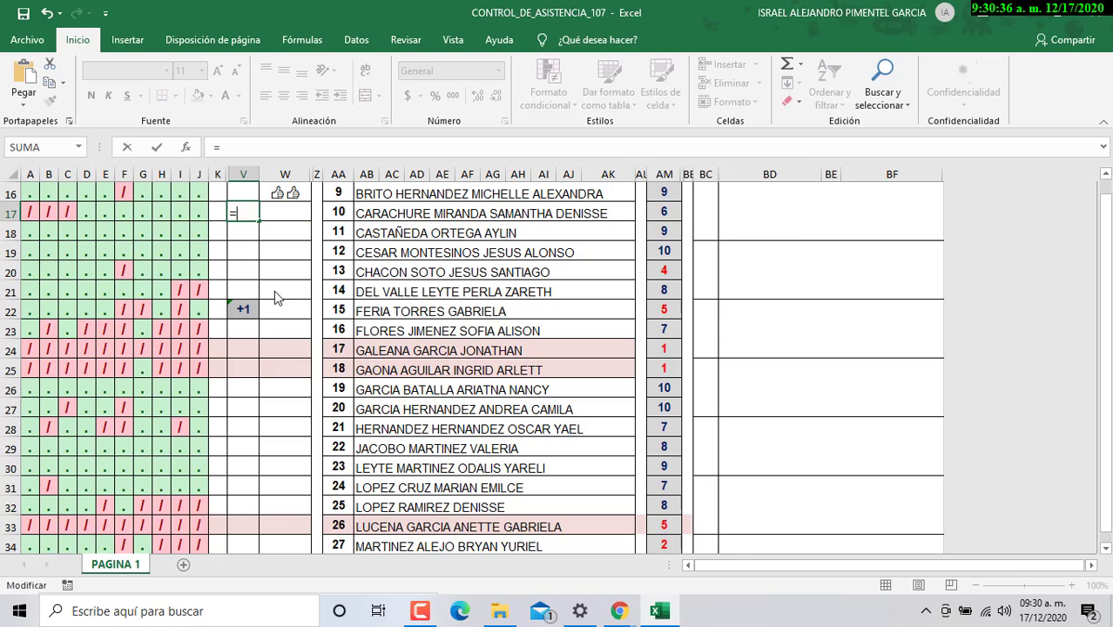
pyautogui.write('v16')
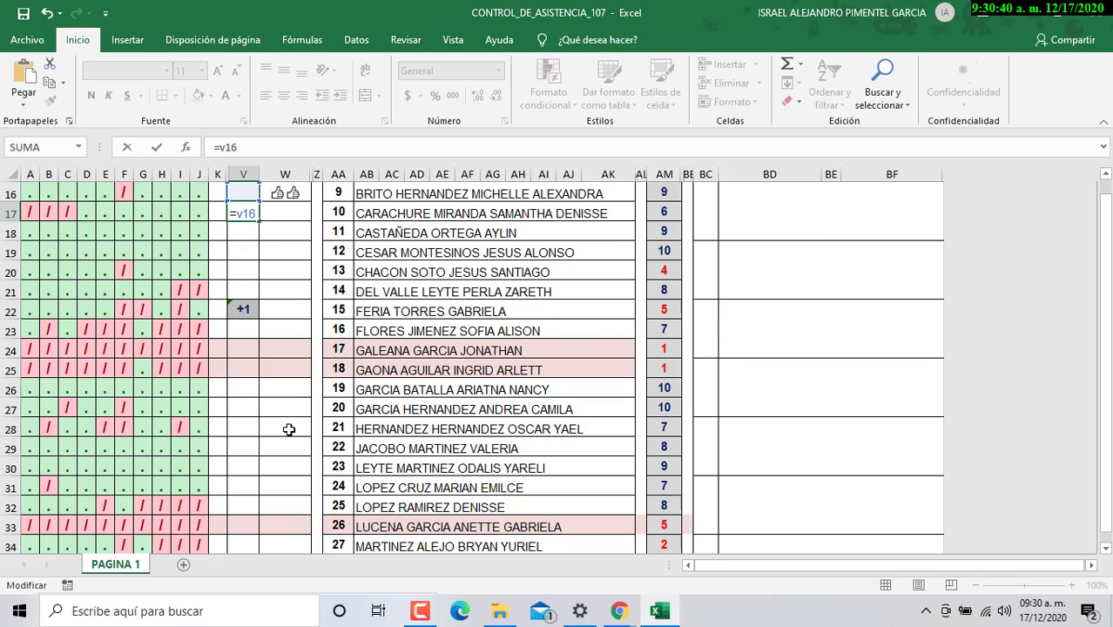
pyautogui.press('BackSpace')
pyautogui.press('BackSpace')
pyautogui.press('BackSpace')
pyautogui.press('BackSpace')
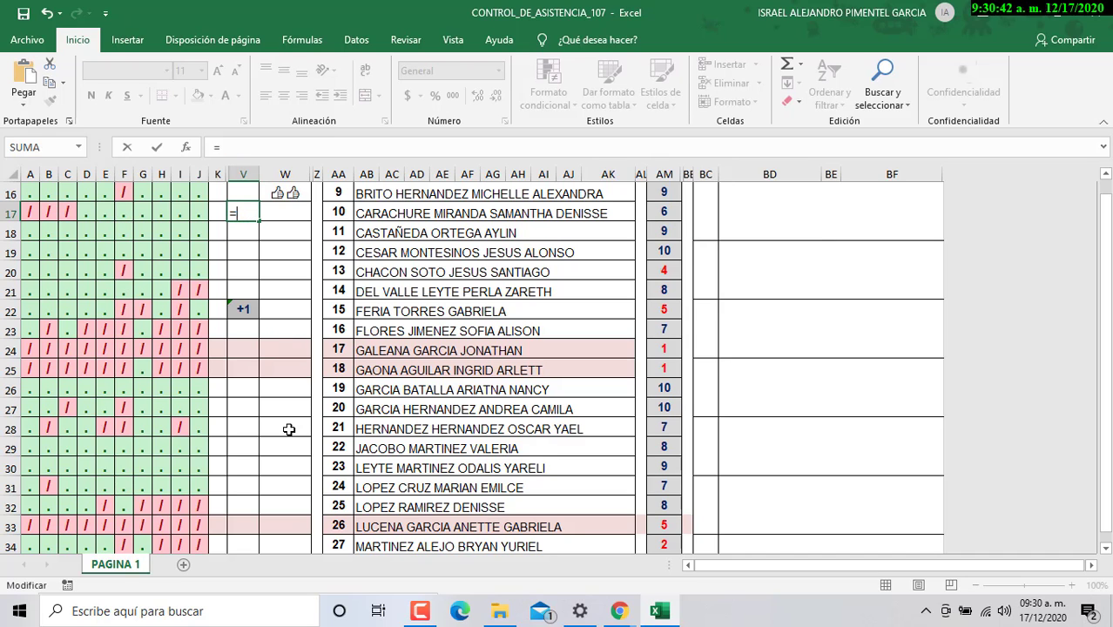
pyautogui.press('Escape')
pyautogui.click(917, 290)
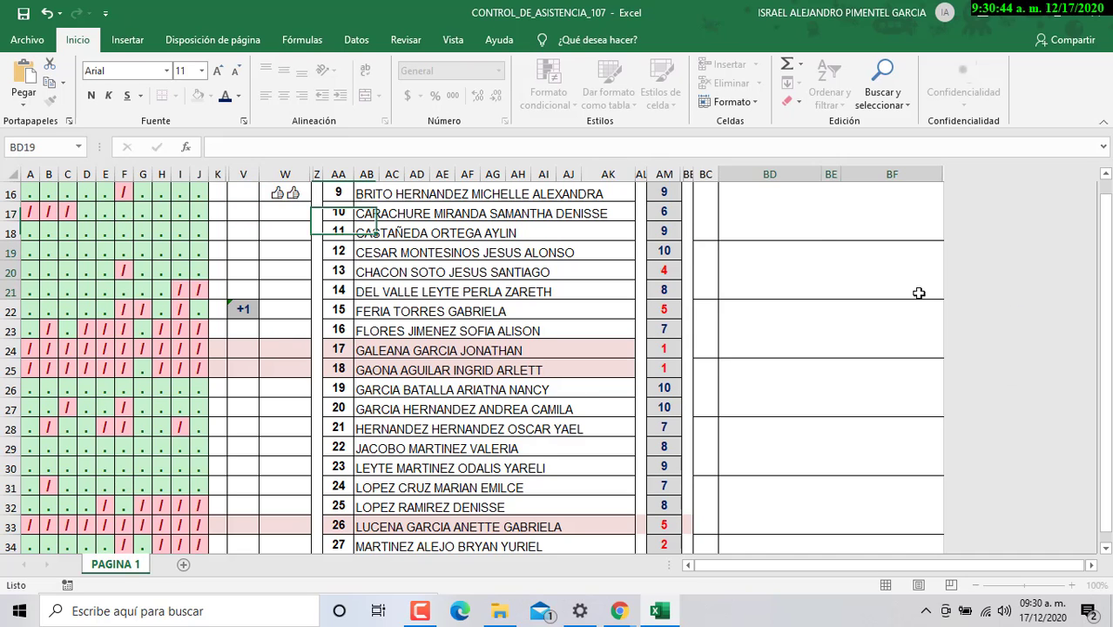
pyautogui.click(1025, 15)
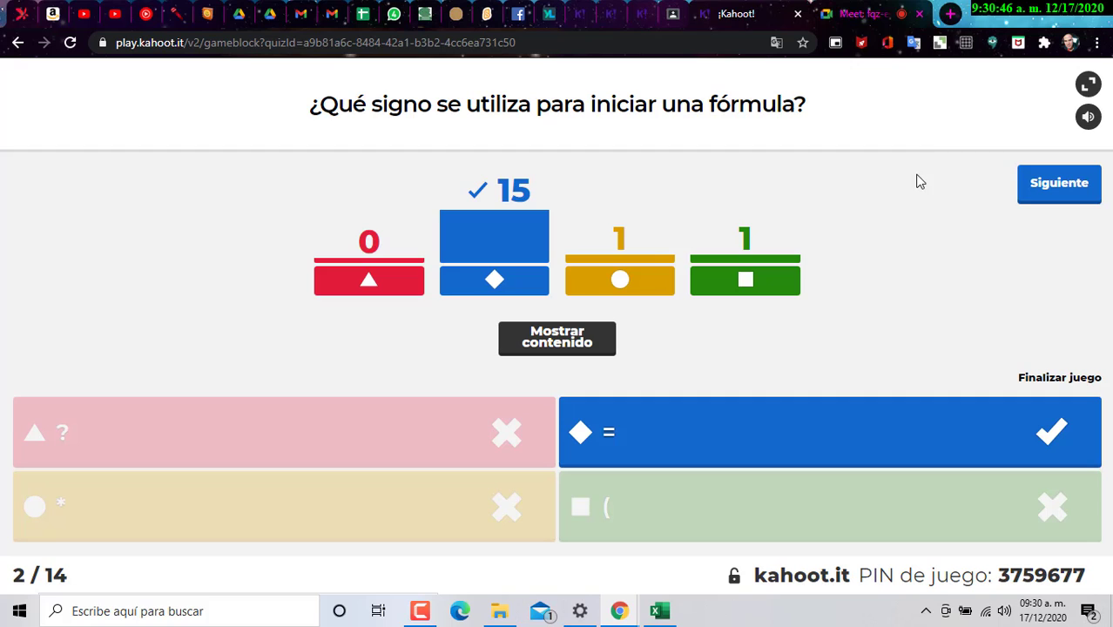
# Advance the quiz past the question 2 results and scoreboard to question 3.
pyautogui.click(1059, 185)
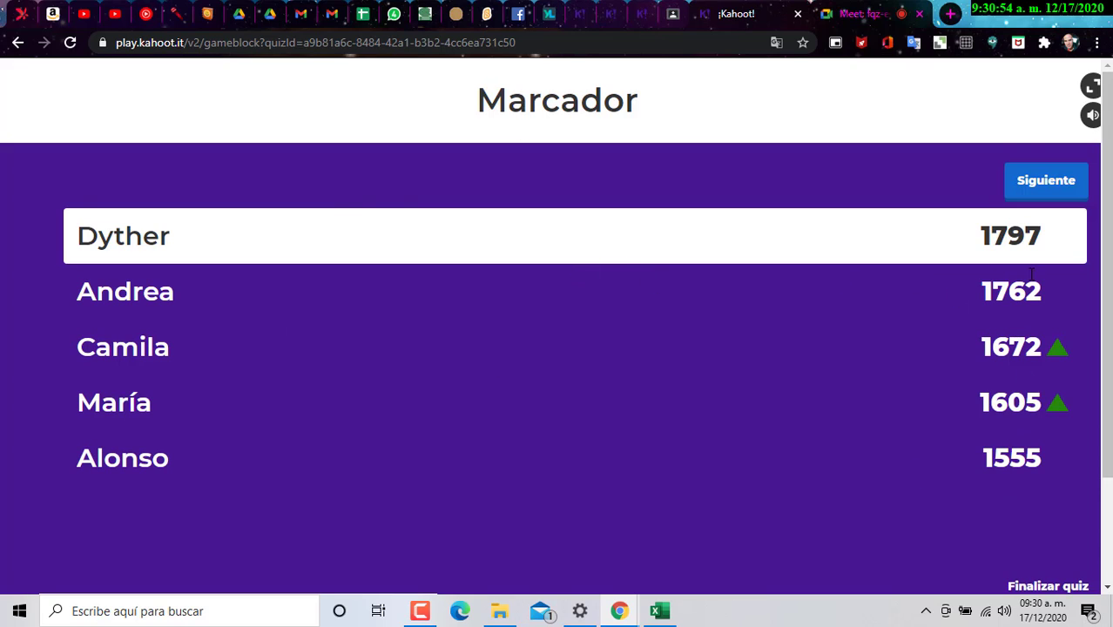
pyautogui.click(1069, 186)
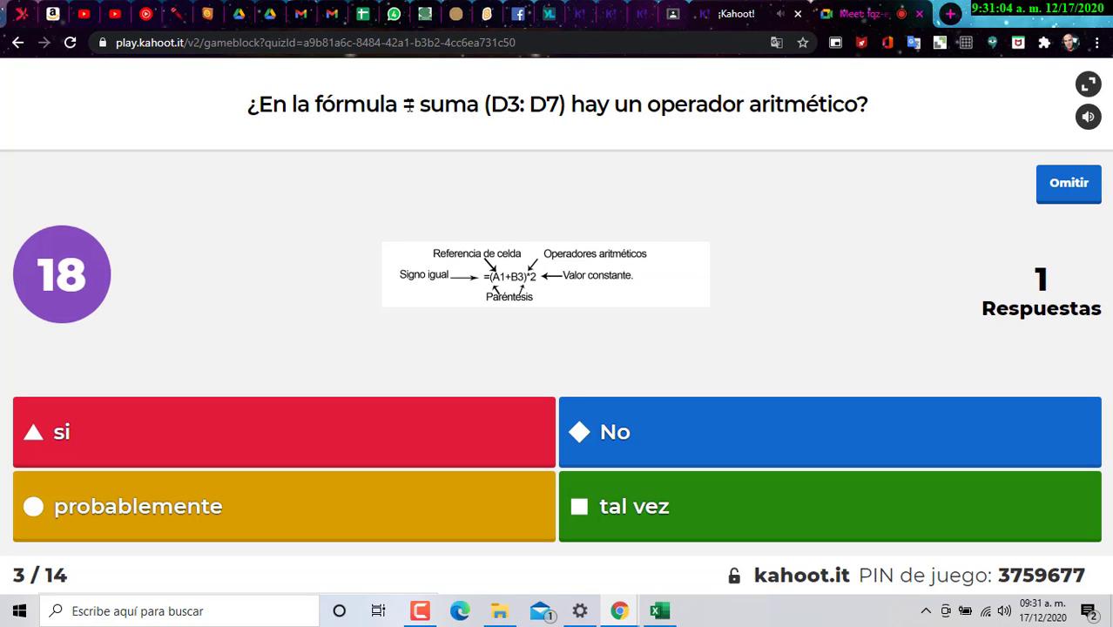
# Highlight the word suma and the colon in question 3's formula to explain its operators.
pyautogui.moveTo(404, 105); pyautogui.dragTo(567, 111)
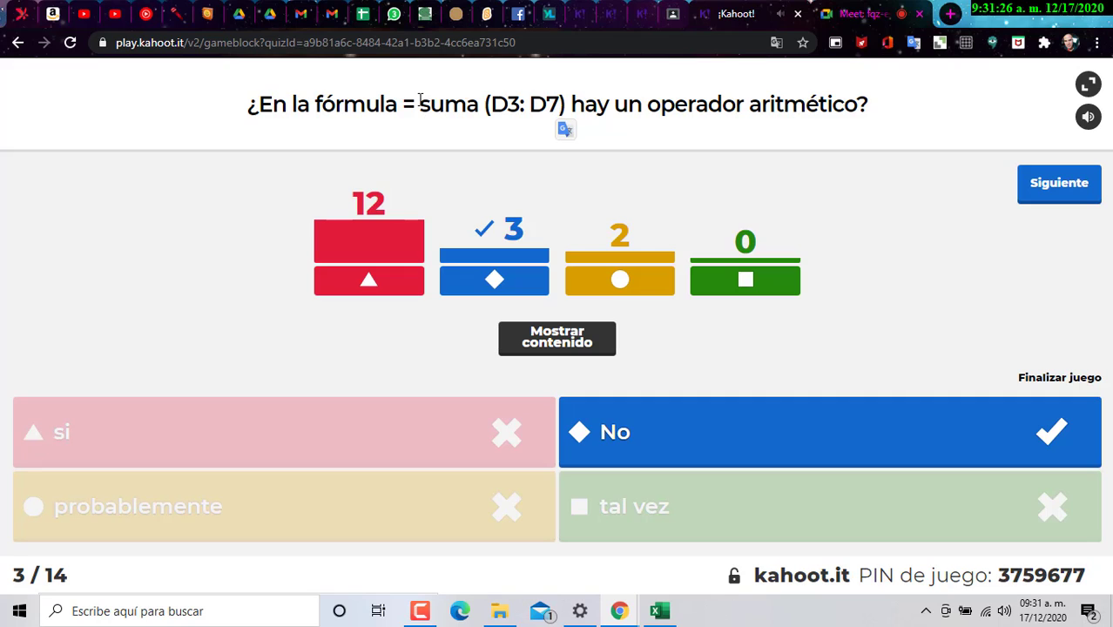
pyautogui.moveTo(419, 105); pyautogui.dragTo(479, 105)
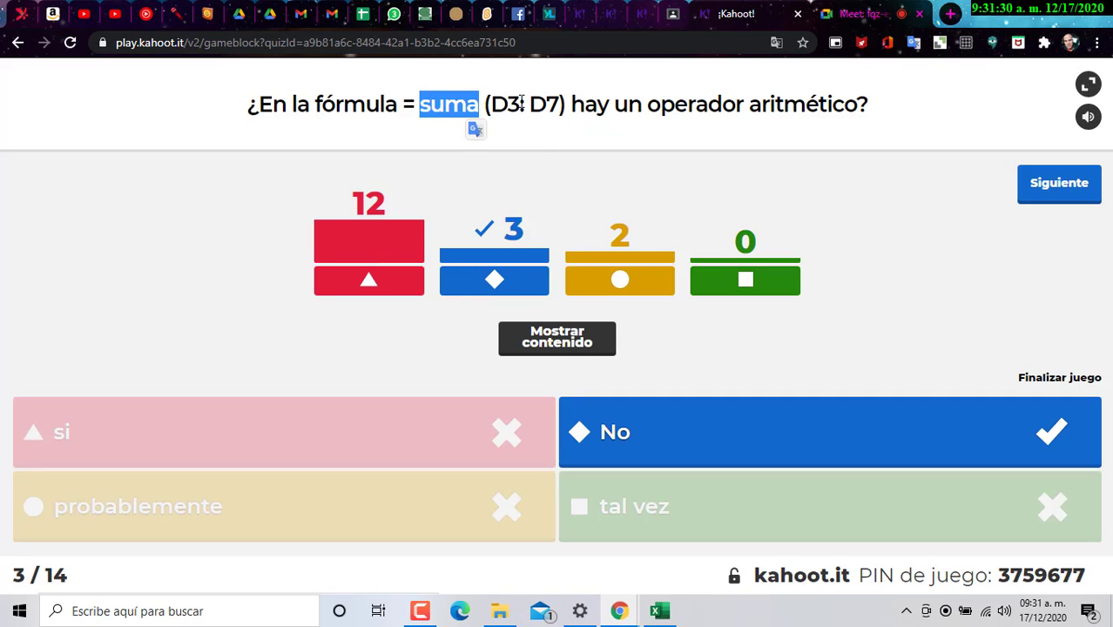
pyautogui.moveTo(527, 104); pyautogui.dragTo(519, 105)
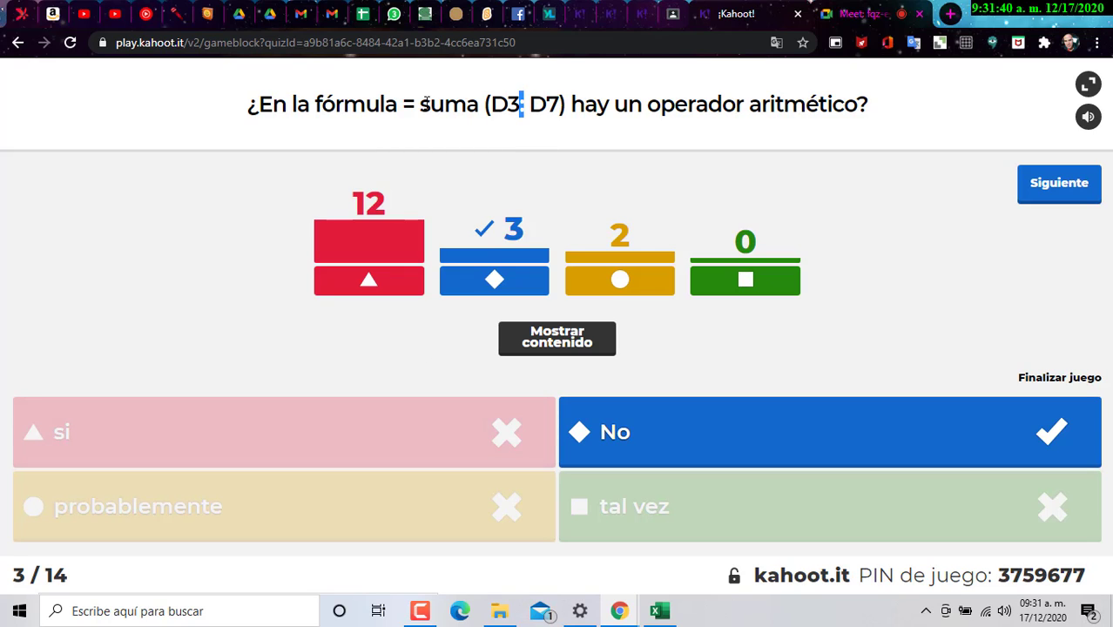
pyautogui.moveTo(429, 104); pyautogui.dragTo(479, 104)
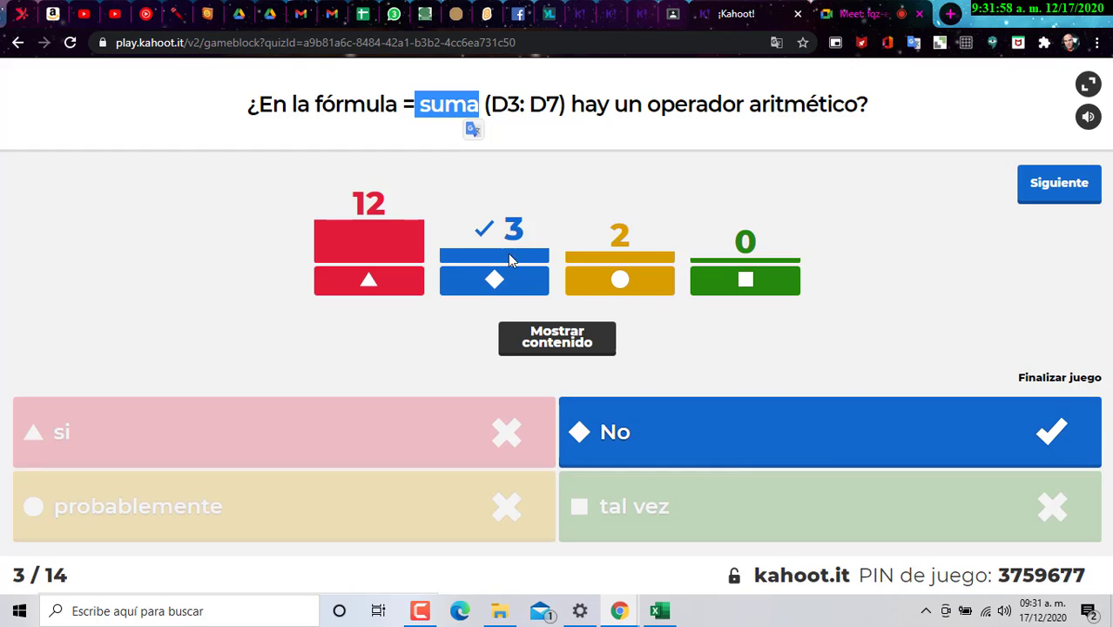
# Advance the quiz past the question 3 results and scoreboard to question 4.
pyautogui.click(1055, 184)
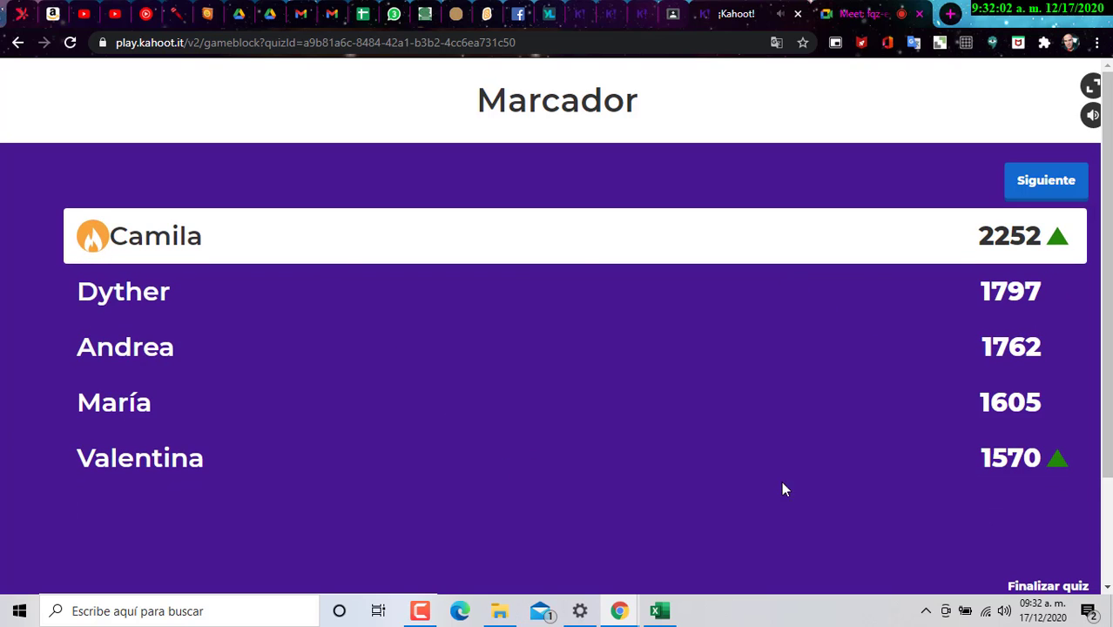
pyautogui.click(1081, 184)
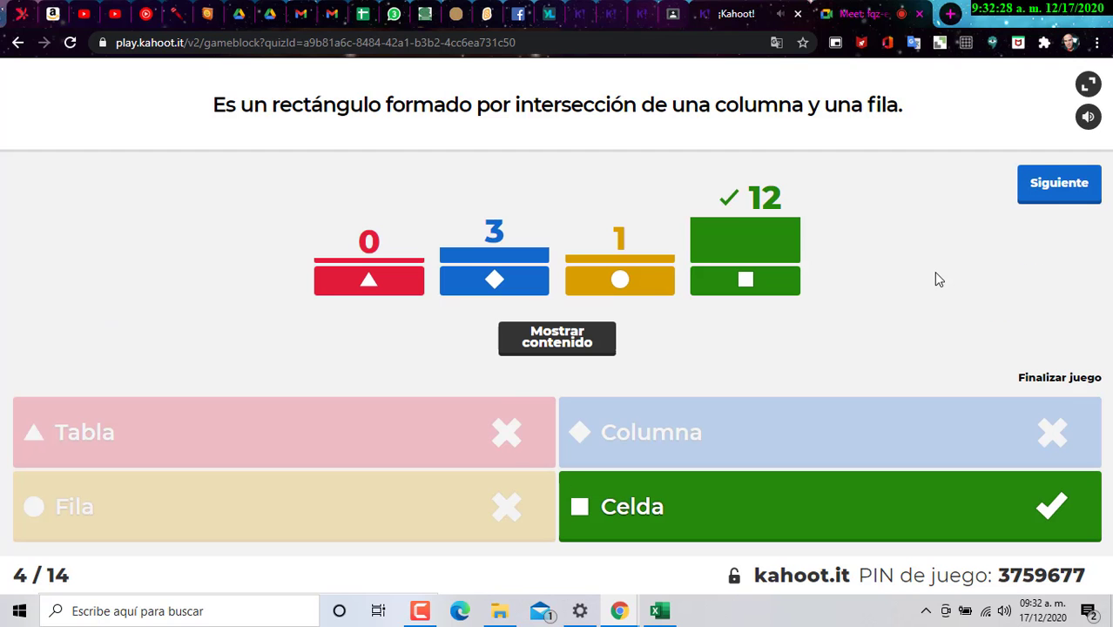
# In the Excel attendance workbook, select row 18 together with column V to illustrate a cell as their intersection.
pyautogui.click(676, 608)
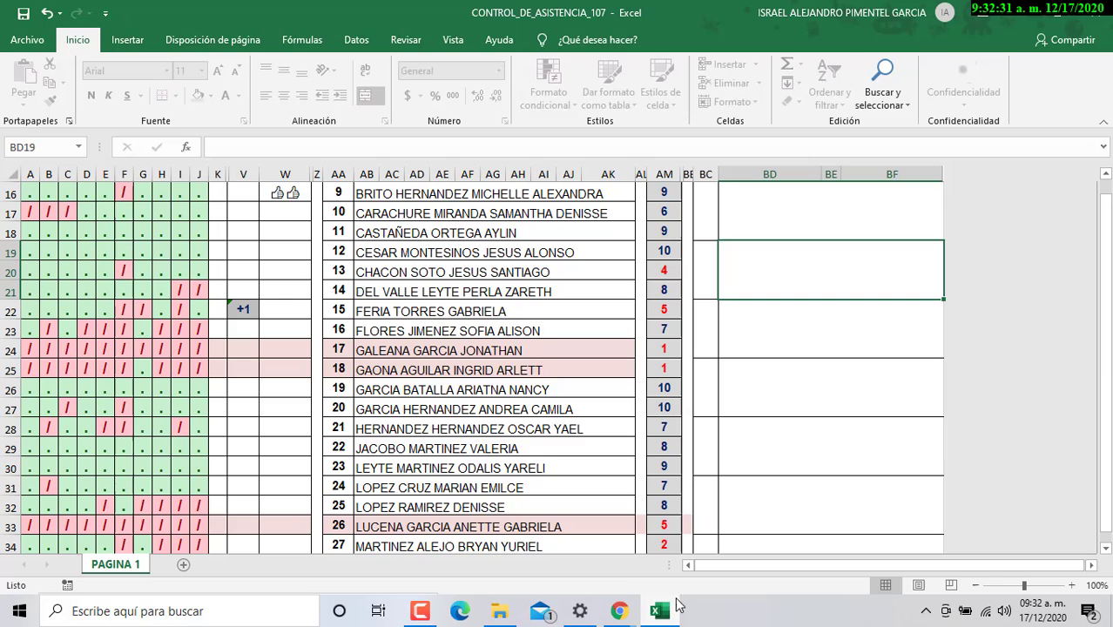
pyautogui.click(10, 234)
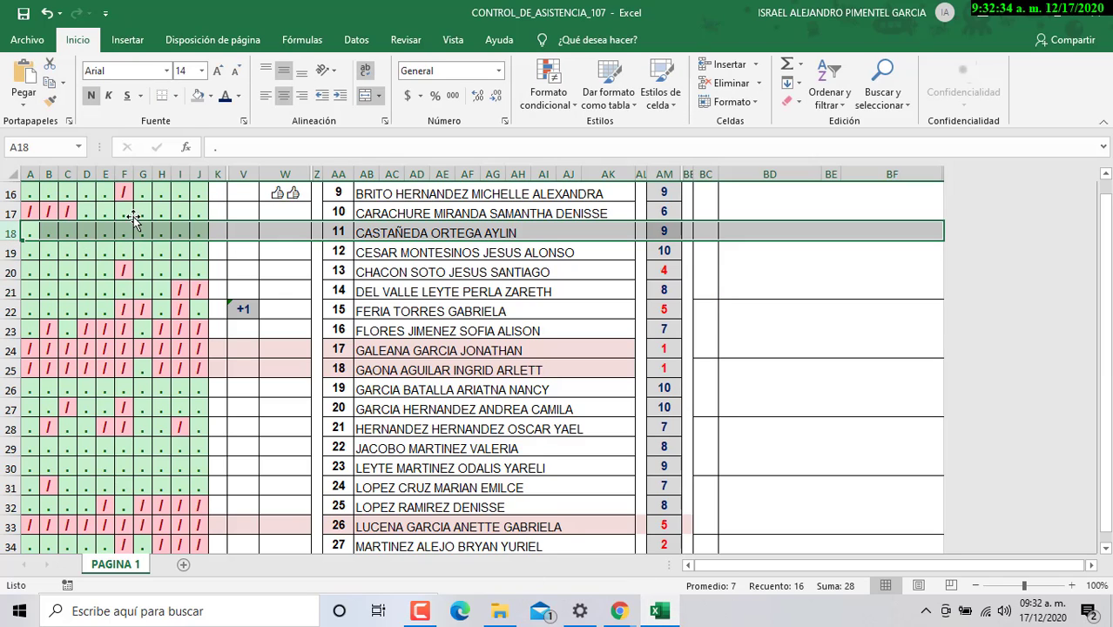
pyautogui.keyDown('ctrl'); pyautogui.click(248, 171); pyautogui.keyUp('ctrl')
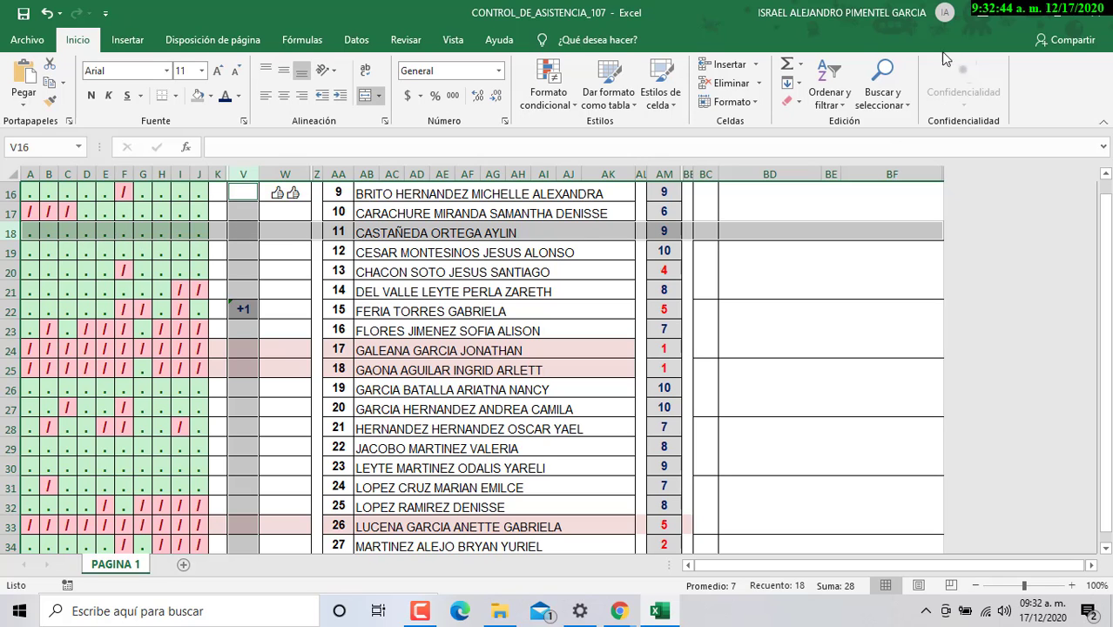
# Return to the quiz and advance past the question 4 results and scoreboard to question 5.
pyautogui.click(1018, 16)
pyautogui.click(1059, 195)
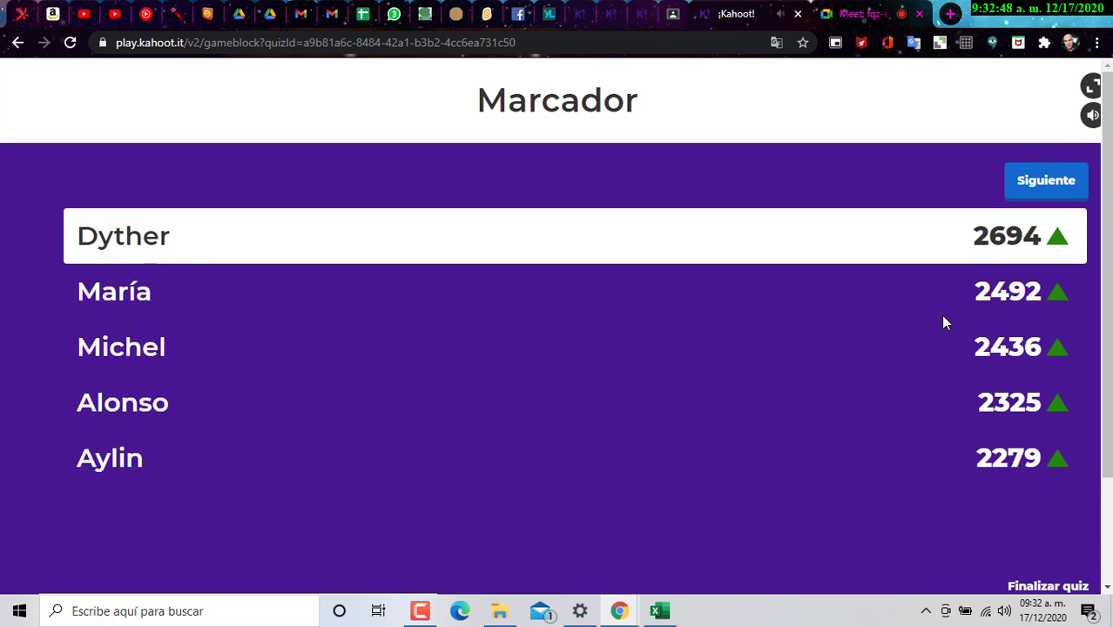
pyautogui.click(1044, 185)
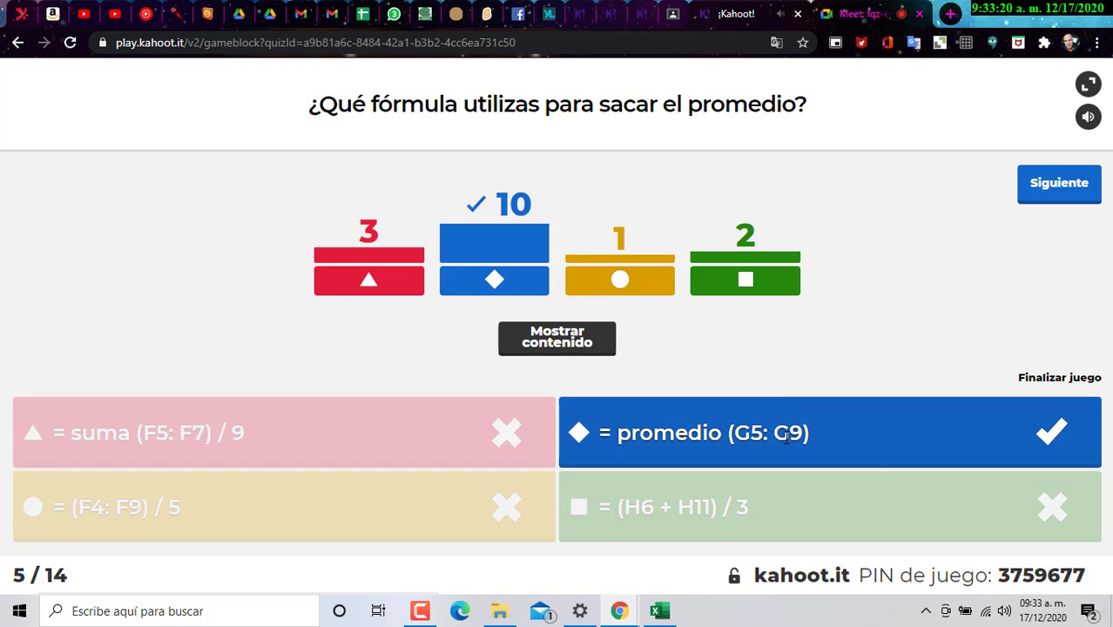
# In the Excel attendance workbook, enter =promedio(AM8:AM45) in cell BD10 to average the first-term grades.
pyautogui.click(660, 611)
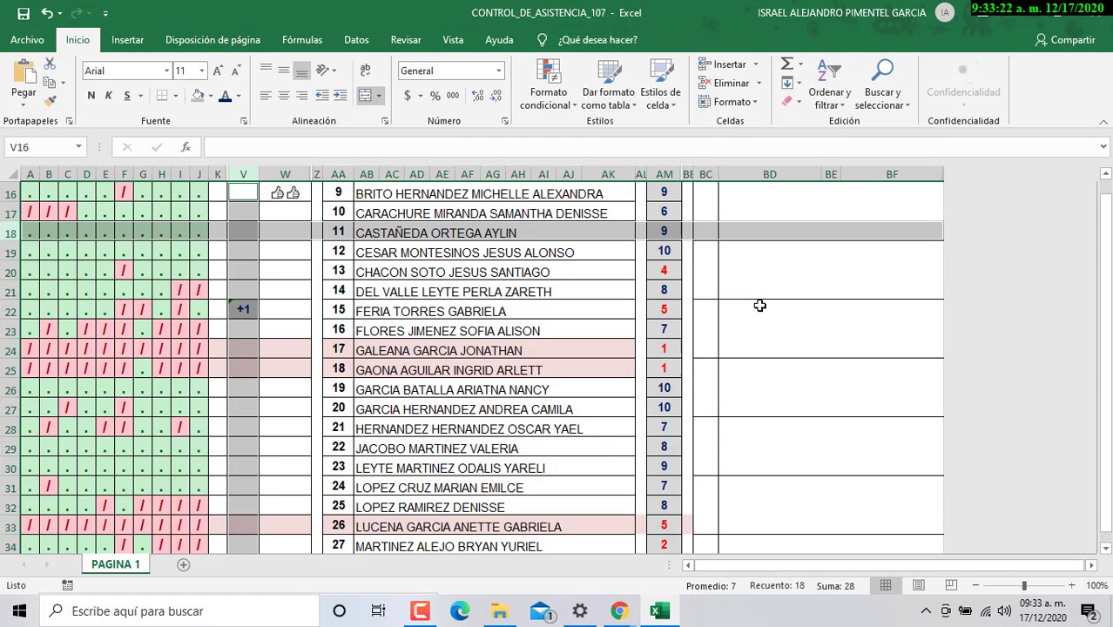
pyautogui.click(605, 272)
pyautogui.scroll(3, 650, 325)
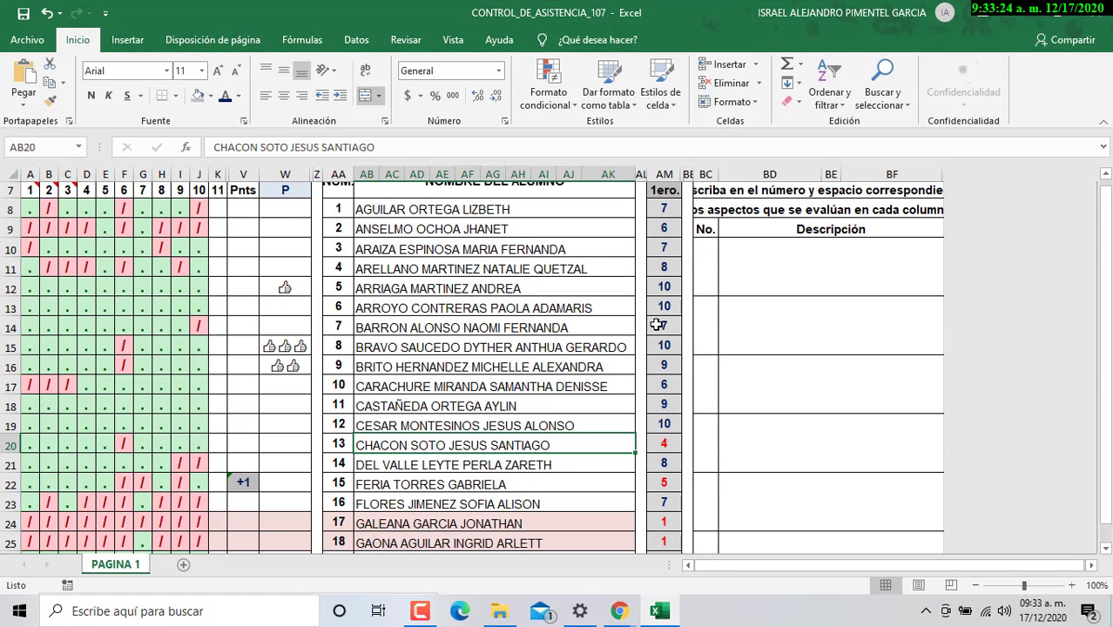
pyautogui.click(757, 284)
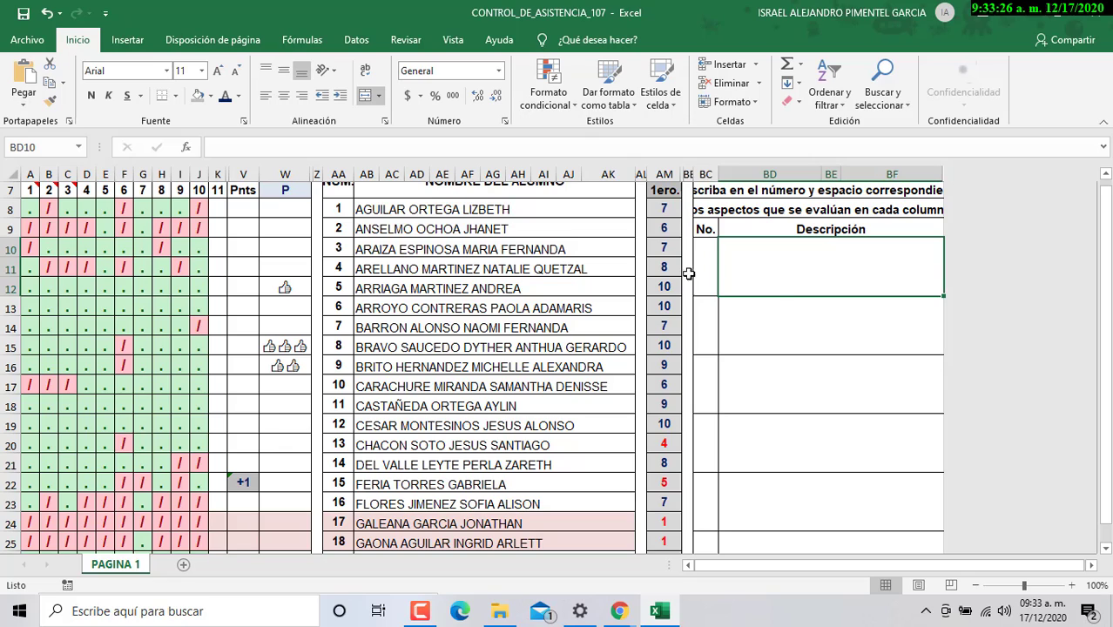
pyautogui.write('=')
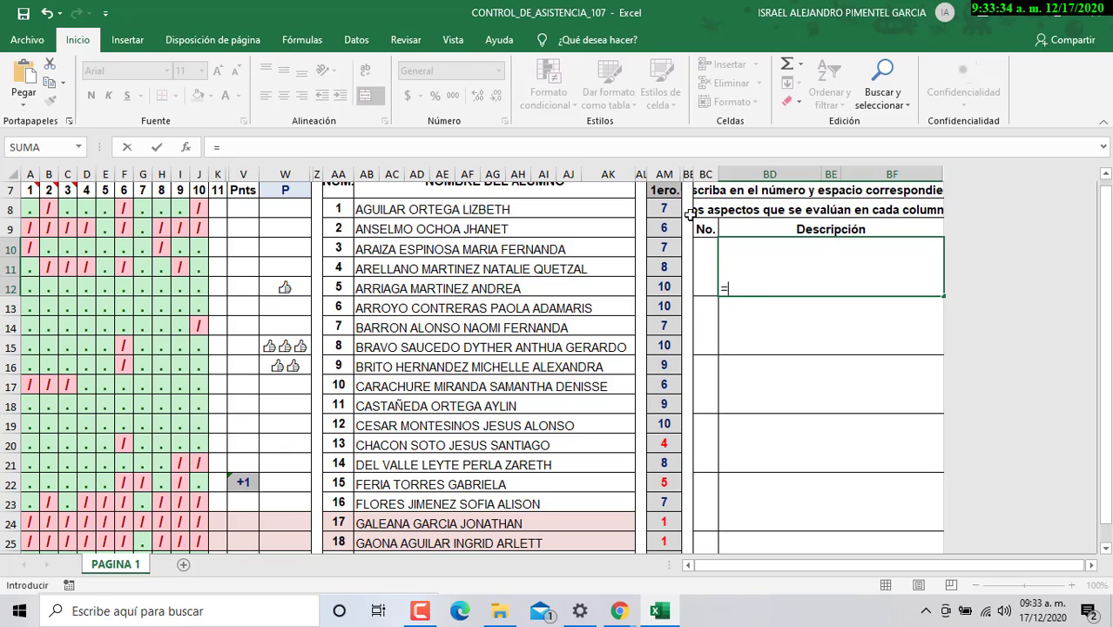
pyautogui.write('promedio')
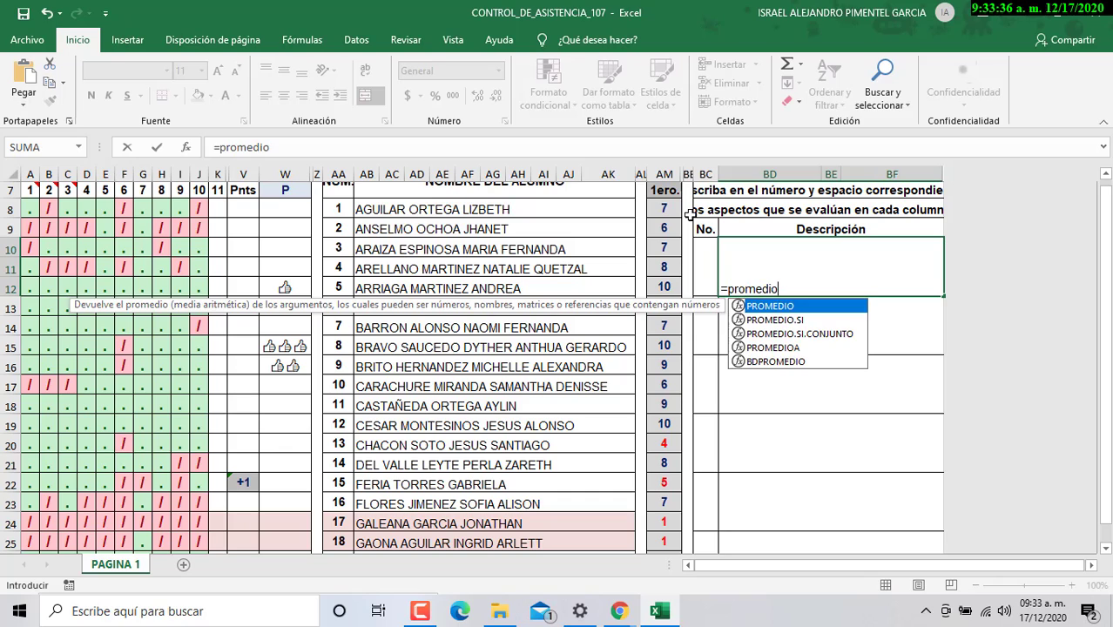
pyautogui.write('(')
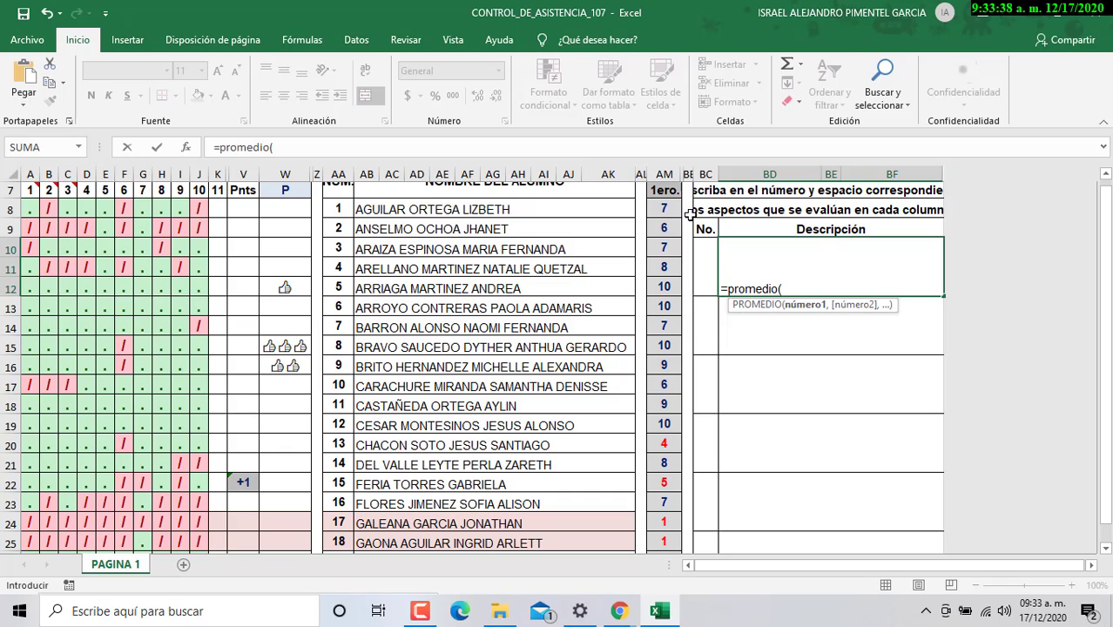
pyautogui.moveTo(663, 207); pyautogui.dragTo(674, 550)
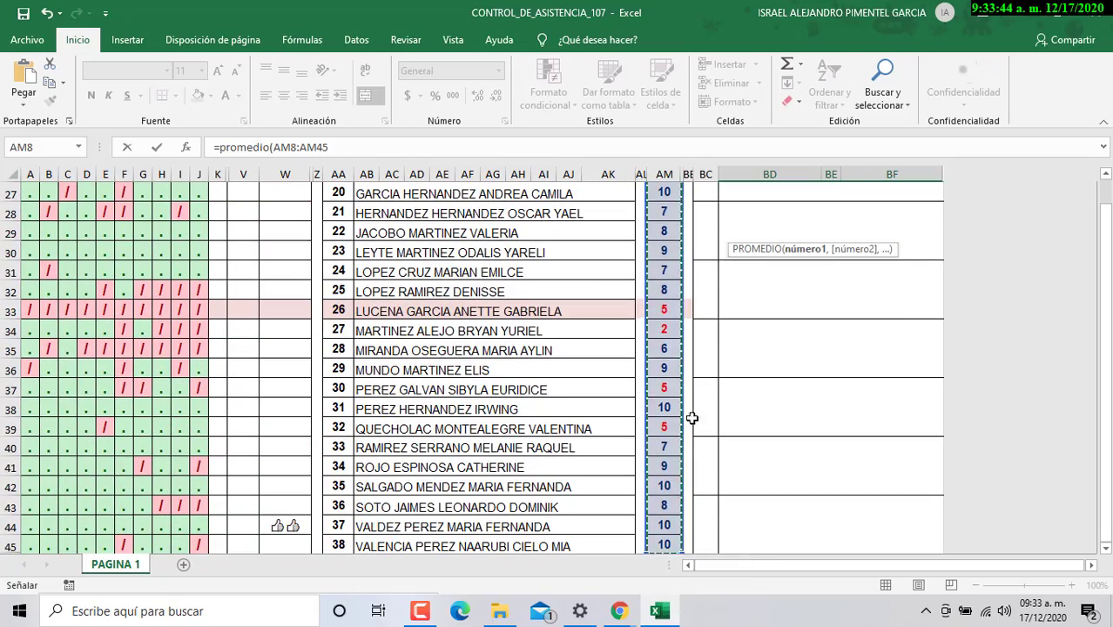
pyautogui.scroll(9, 705, 470)
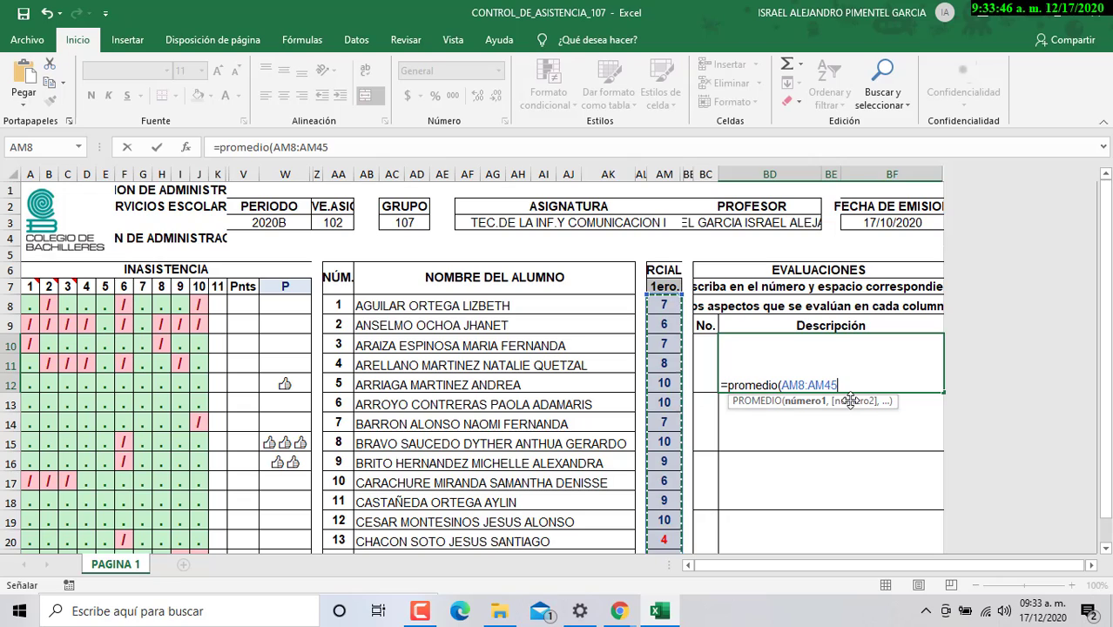
pyautogui.write('=')
pyautogui.write(')')
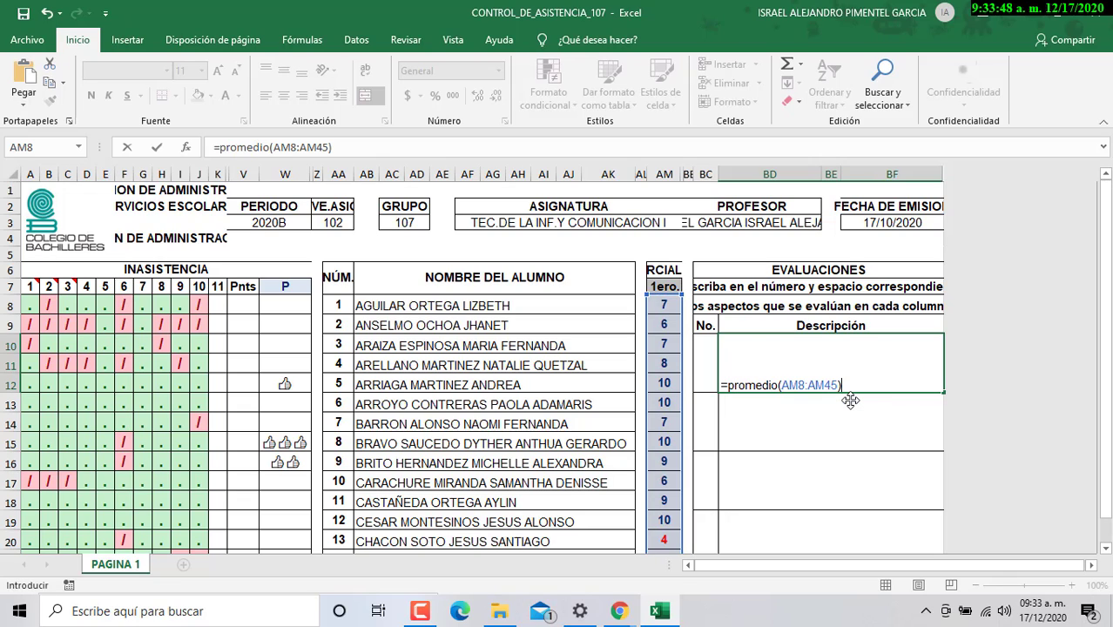
pyautogui.press('Return')
# Centre the average in BD10 horizontally and vertically and reduce it to one decimal place.
pyautogui.click(850, 376)
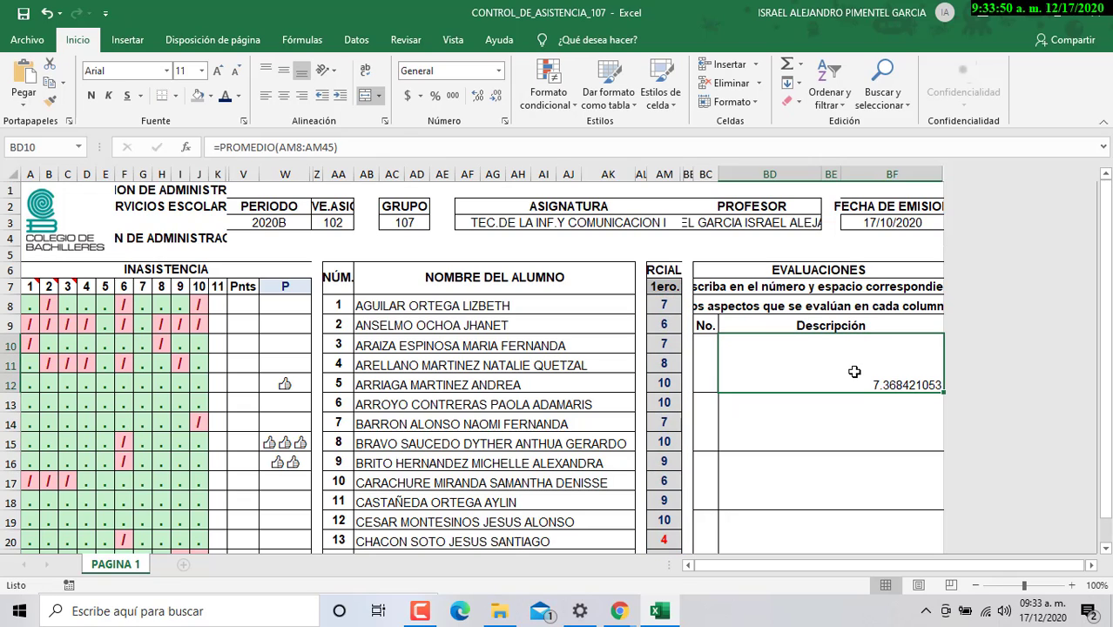
pyautogui.click(283, 72)
pyautogui.click(283, 95)
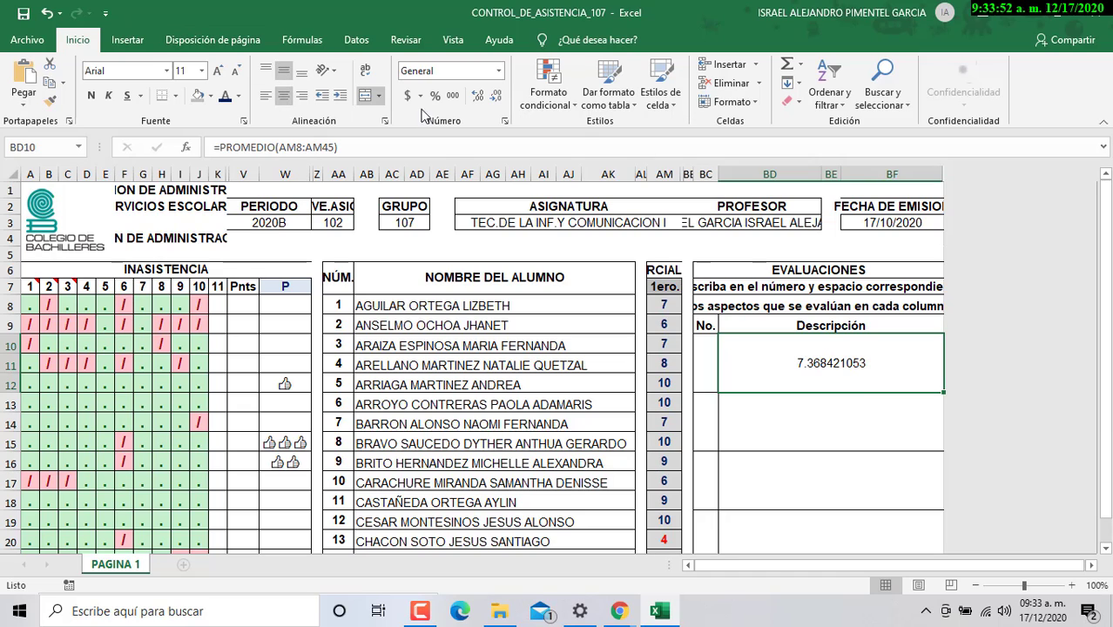
pyautogui.click(481, 95)
pyautogui.click(495, 96)
pyautogui.click(495, 96)
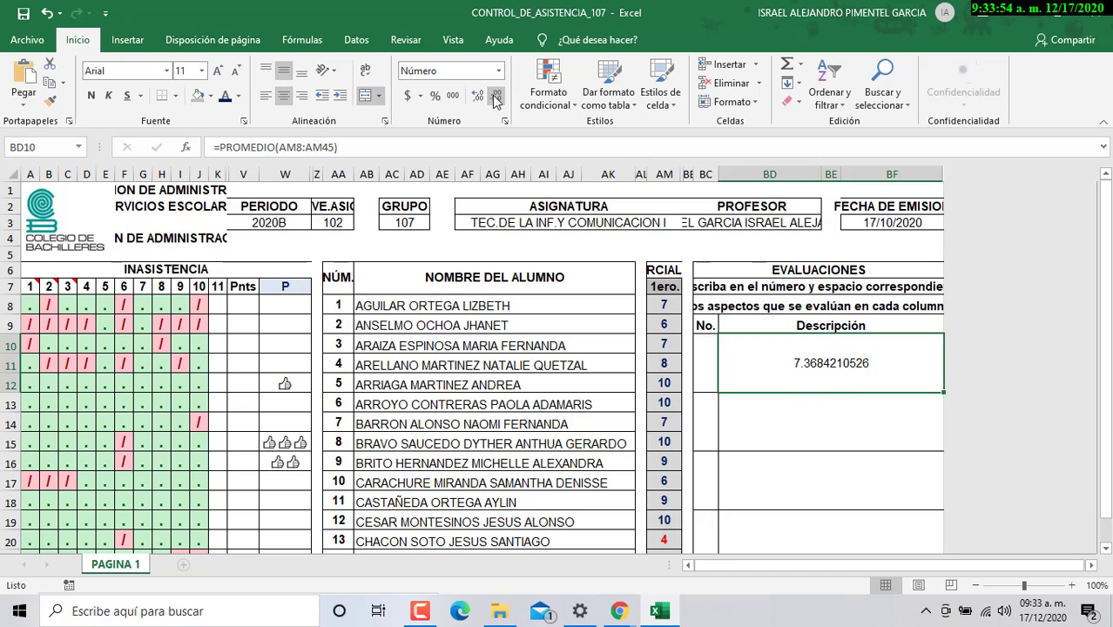
pyautogui.click(495, 95)
pyautogui.click(496, 96)
pyautogui.click(495, 95)
pyautogui.click(496, 96)
pyautogui.click(496, 96)
pyautogui.click(496, 96)
pyautogui.click(496, 96)
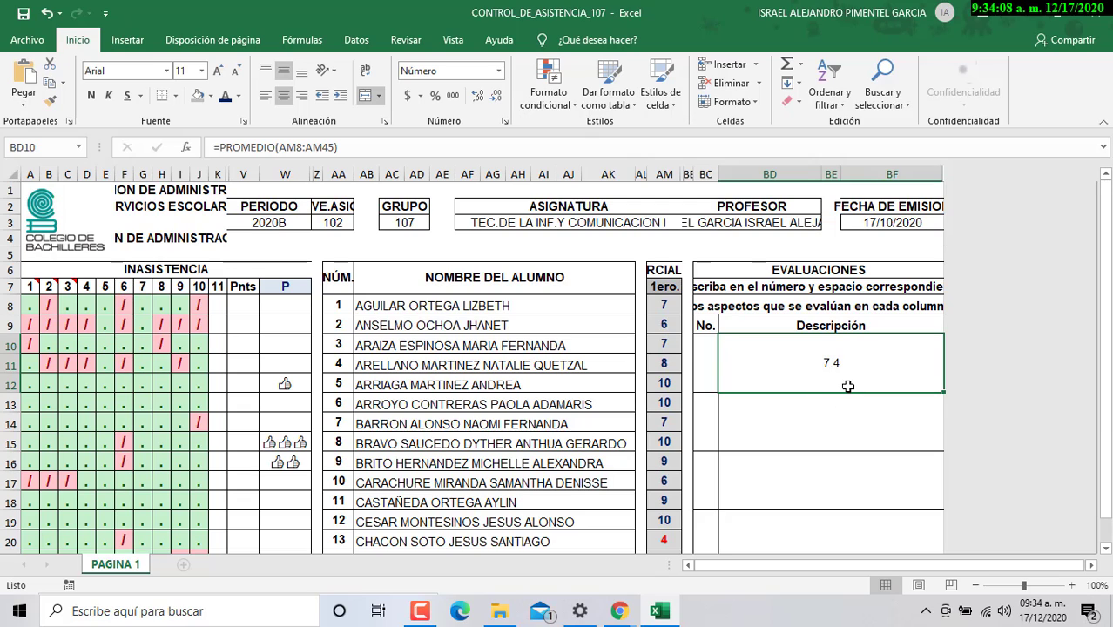
# Examine the averaged grades from AM8 down column AM and the last student's list number in AA45.
pyautogui.click(667, 304)
pyautogui.click(665, 324)
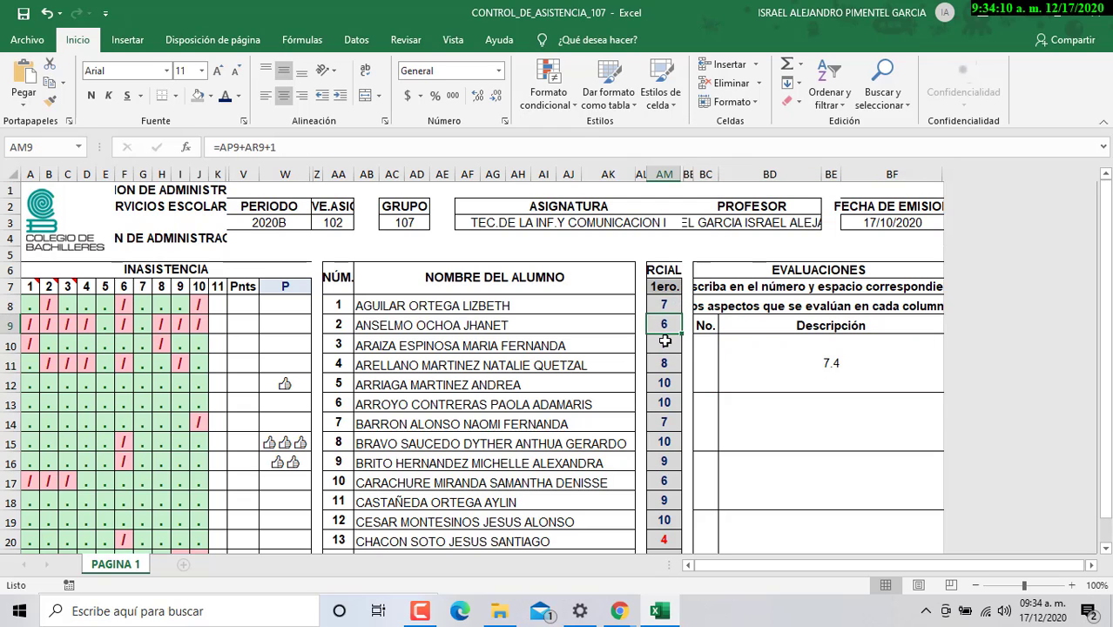
pyautogui.click(664, 345)
pyautogui.click(665, 363)
pyautogui.click(665, 304)
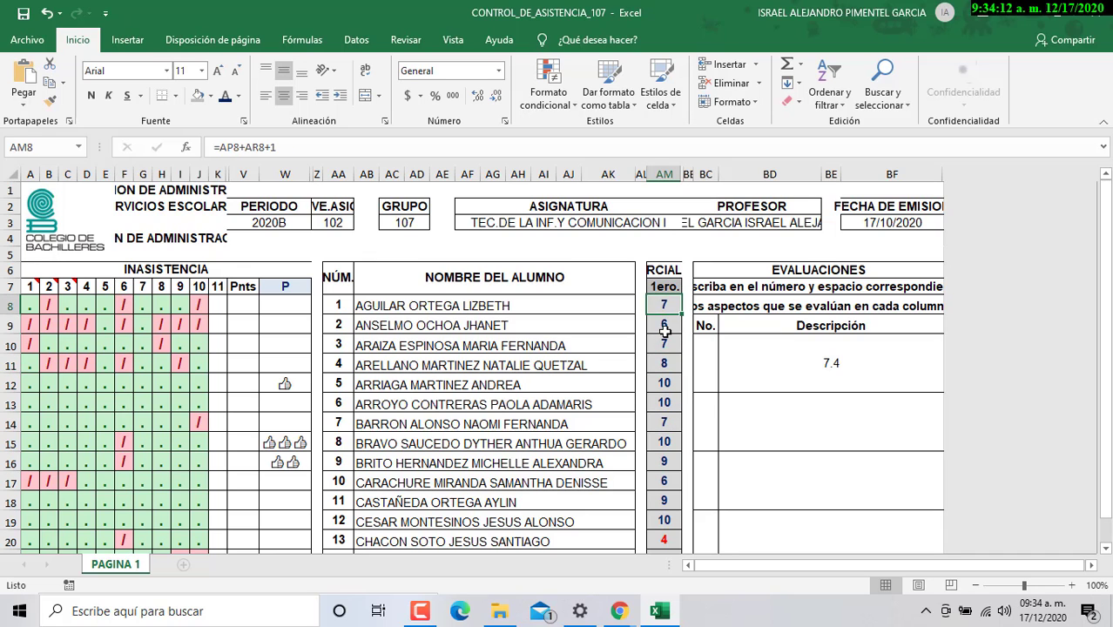
pyautogui.click(665, 324)
pyautogui.click(664, 344)
pyautogui.click(665, 363)
pyautogui.click(664, 383)
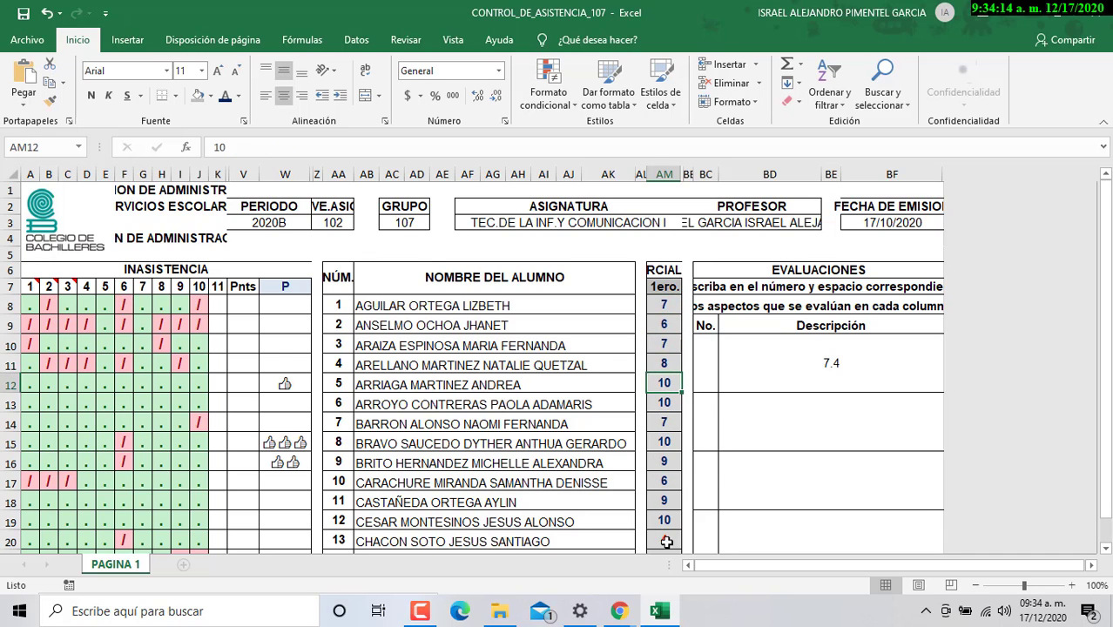
pyautogui.scroll(-7, 666, 545)
pyautogui.scroll(-6, 667, 544)
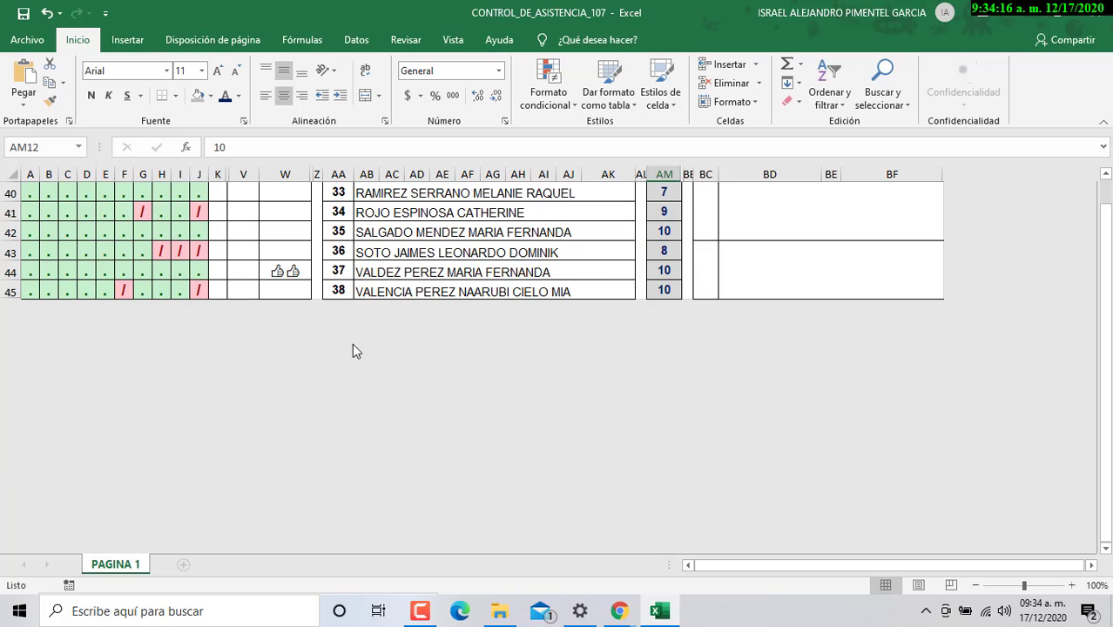
pyautogui.click(339, 291)
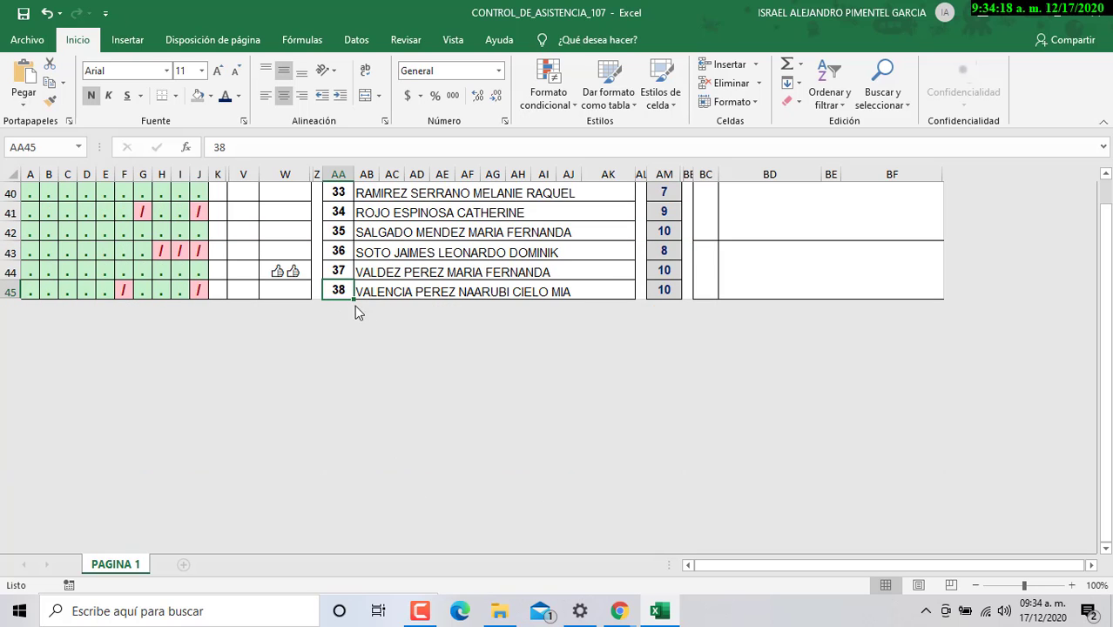
pyautogui.scroll(12, 781, 318)
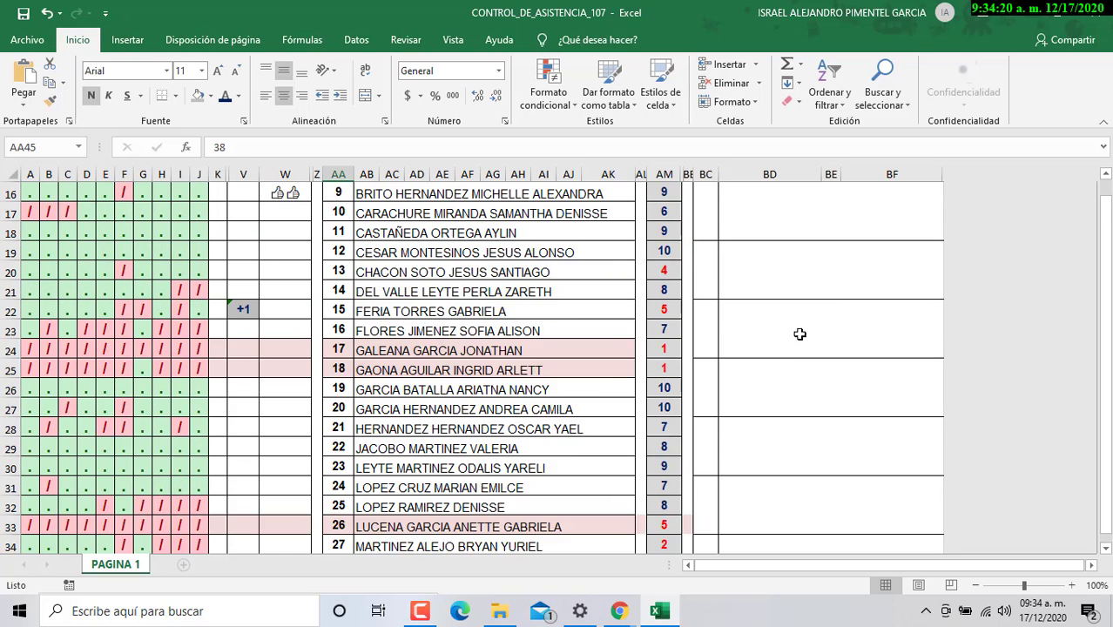
# Delete the average formula from cell BD10.
pyautogui.click(842, 315)
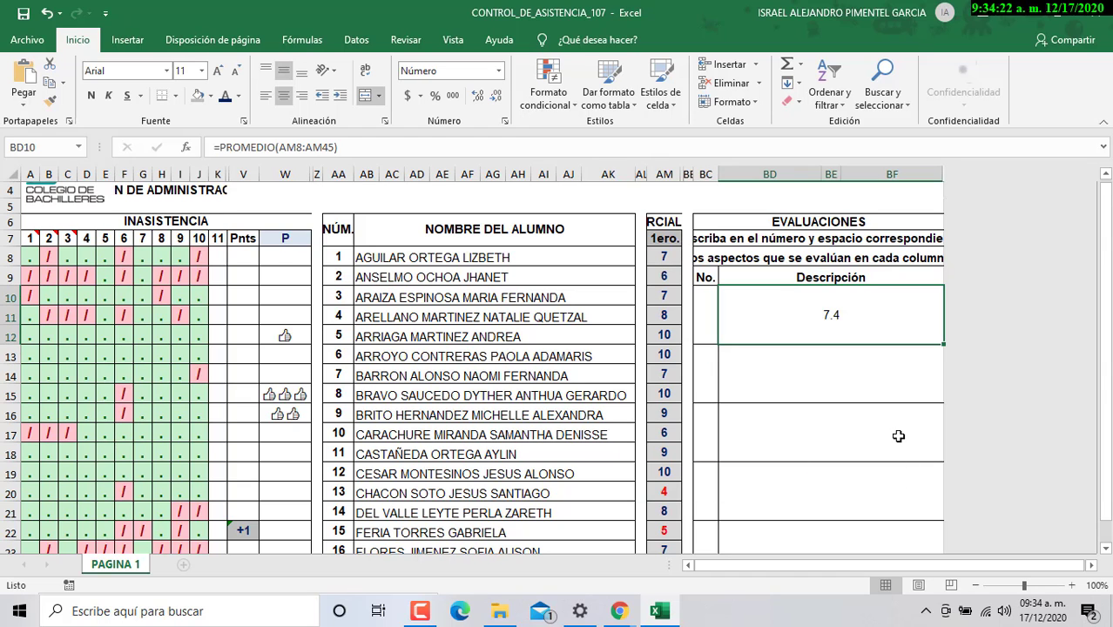
pyautogui.press('Delete')
# Return to the quiz and advance past the question 5 results and scoreboard to question 6.
pyautogui.click(1010, 13)
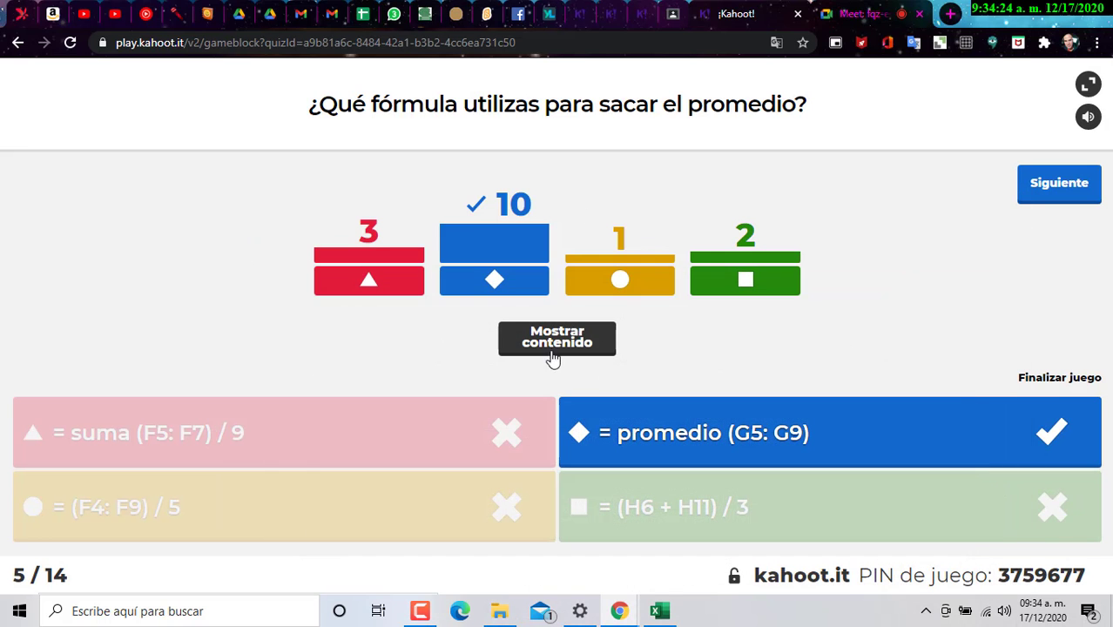
pyautogui.click(1032, 188)
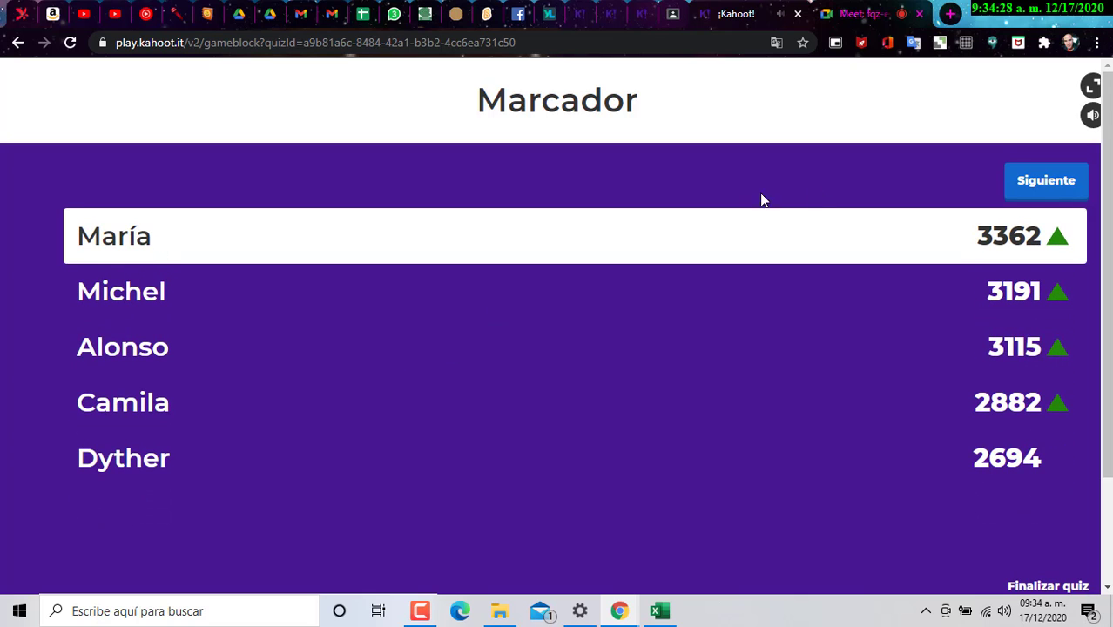
pyautogui.click(1042, 198)
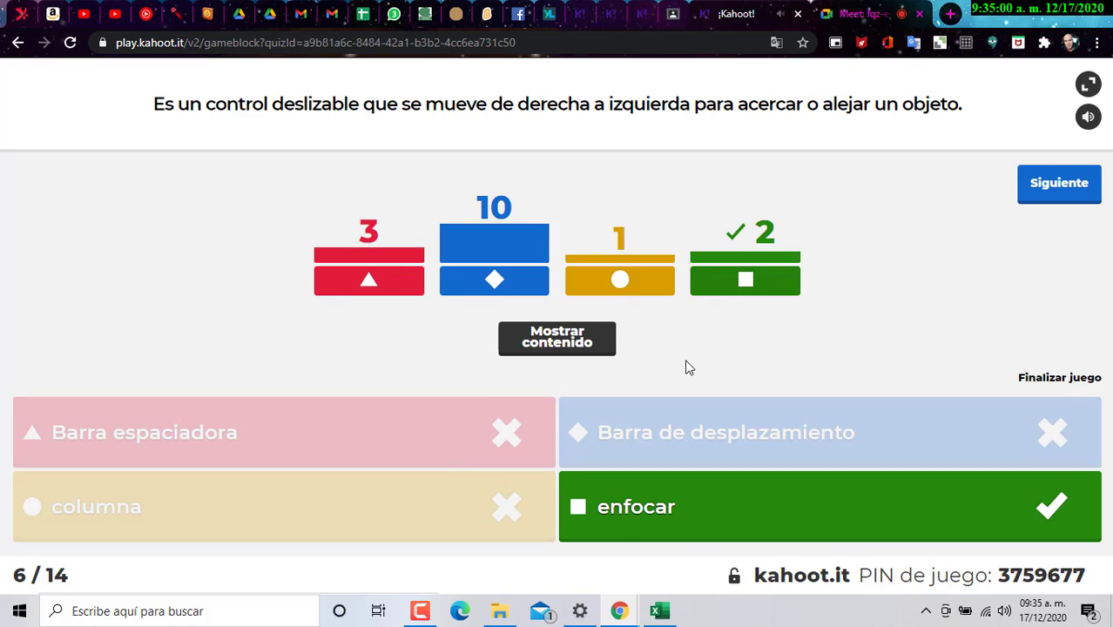
# Switch to the Excel attendance workbook, demonstrate zooming the sheet in and back to 100%, and return to the quiz.
pyautogui.click(659, 611)
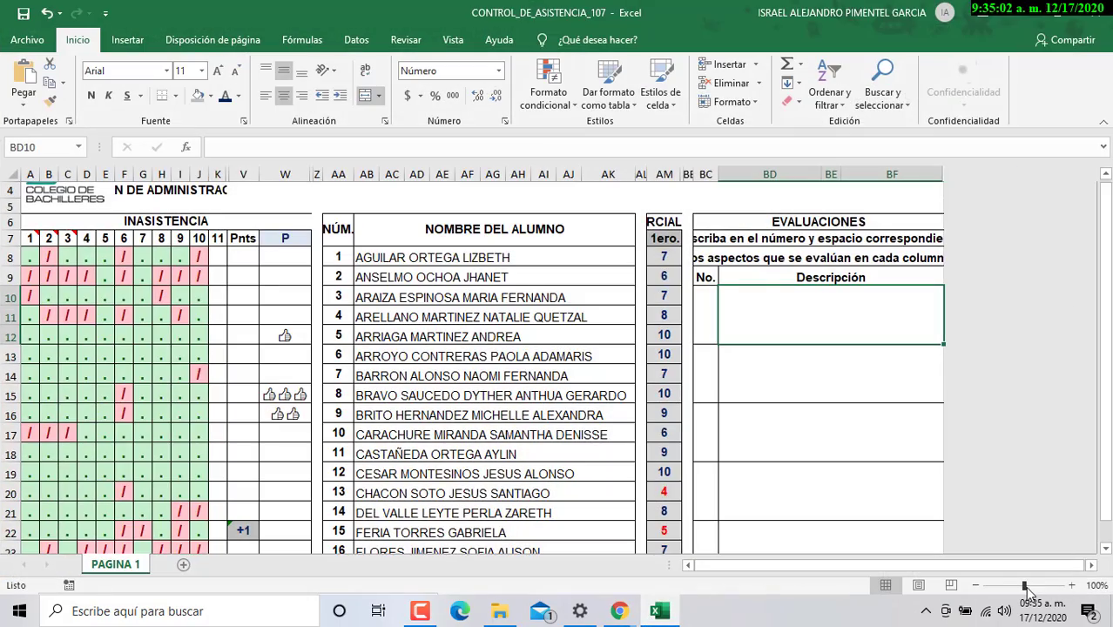
pyautogui.click(1028, 587)
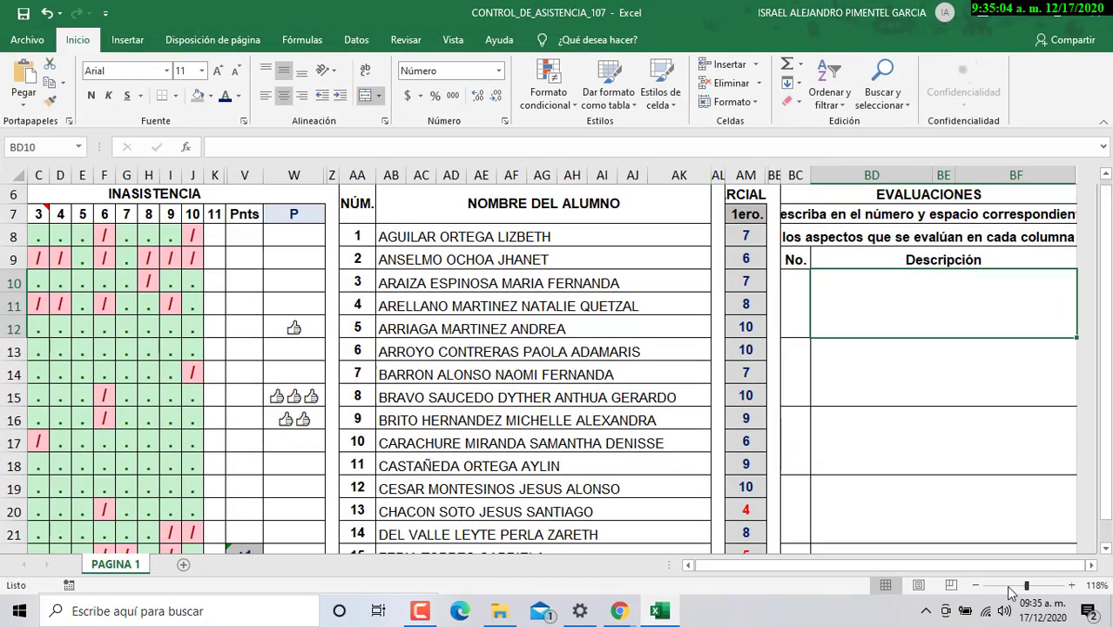
pyautogui.moveTo(1008, 586)
pyautogui.mouseDown()
pyautogui.moveTo(1049, 589)
pyautogui.moveTo(1026, 594)
pyautogui.mouseUp()
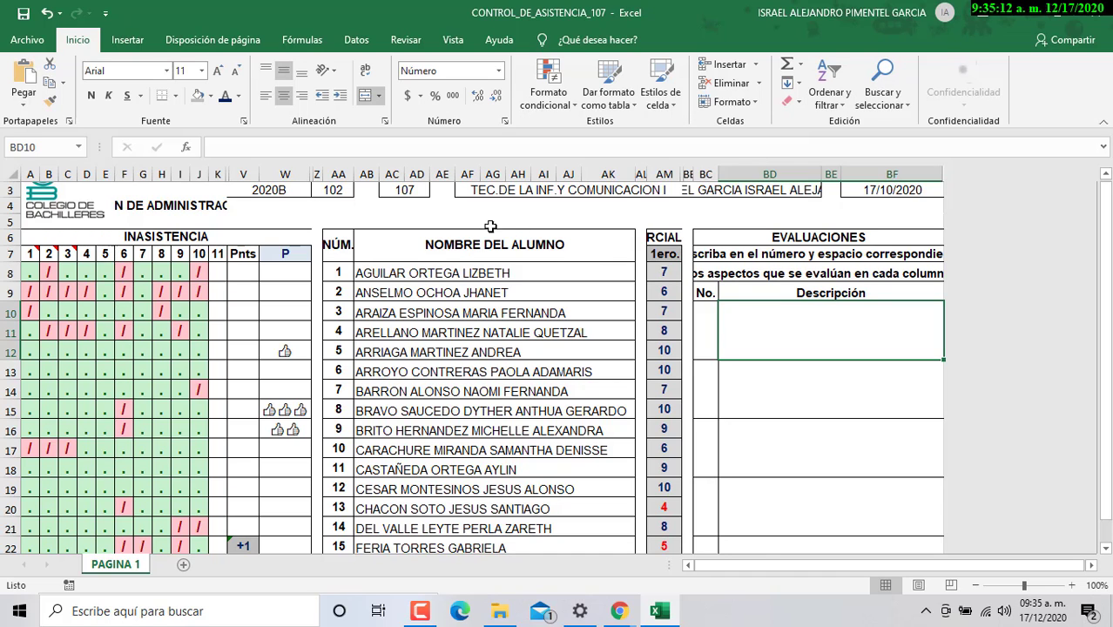
pyautogui.click(1018, 13)
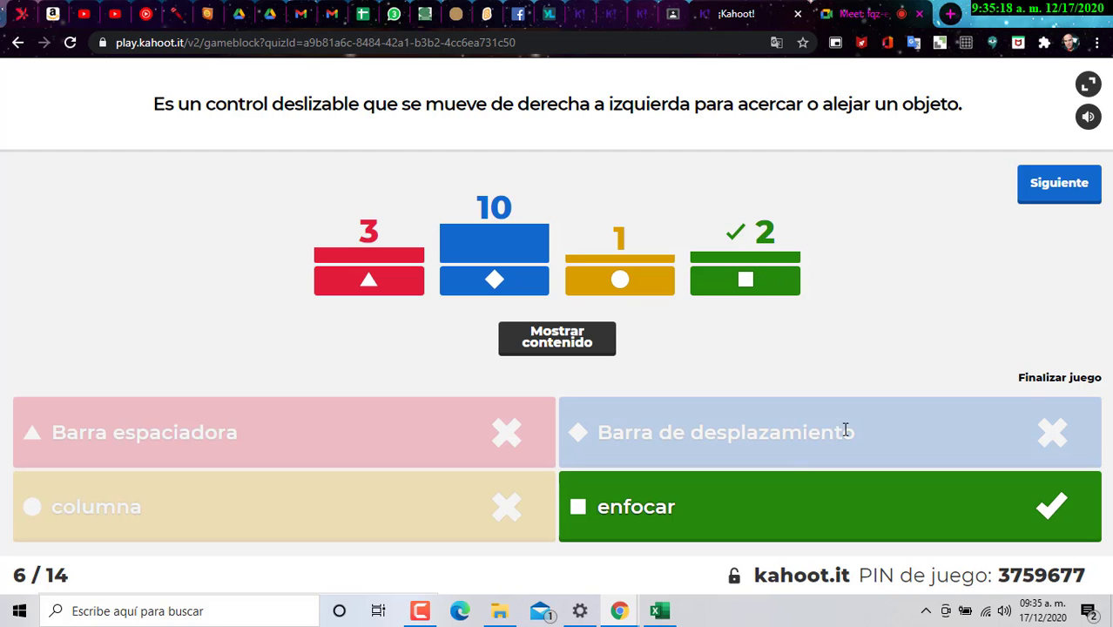
# Switch to the Excel workbook and demonstrate scrolling the attendance sheet vertically and horizontally.
pyautogui.click(664, 614)
pyautogui.moveTo(1106, 334); pyautogui.dragTo(817, 616)
pyautogui.moveTo(827, 565); pyautogui.dragTo(858, 564)
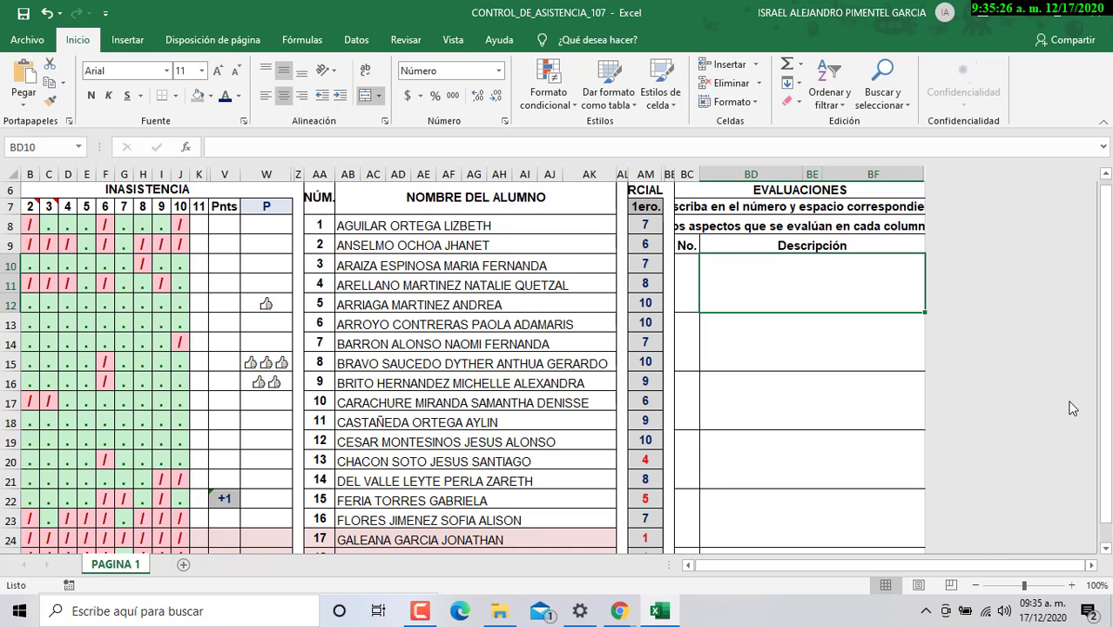
# Return to the quiz and advance past the question 6 results and scoreboard to question 7.
pyautogui.click(1003, 18)
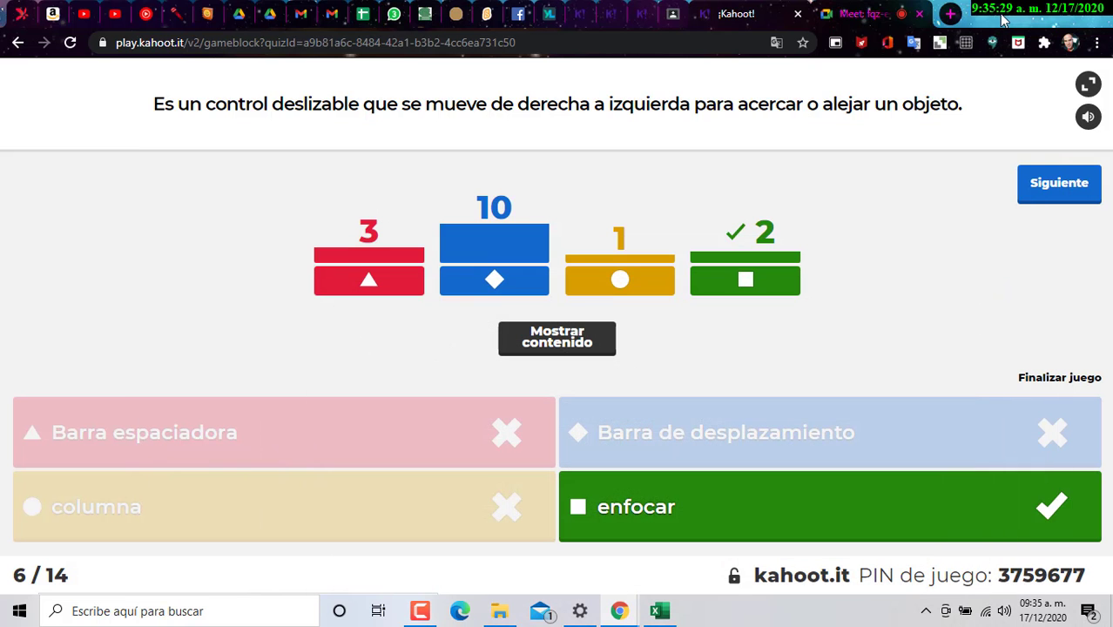
pyautogui.click(1069, 184)
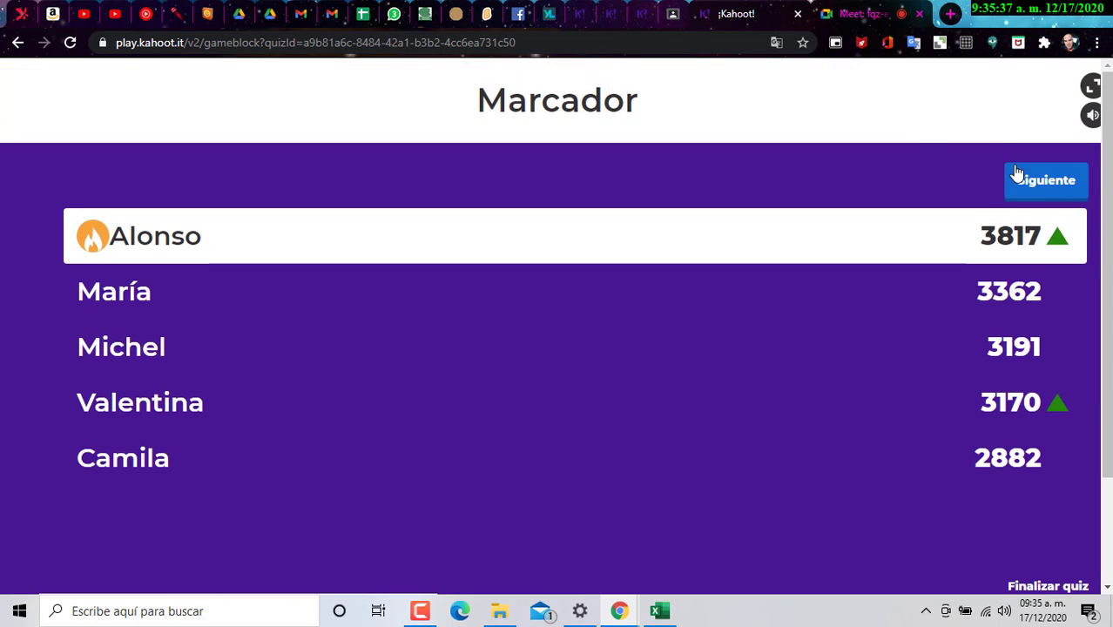
pyautogui.click(1037, 181)
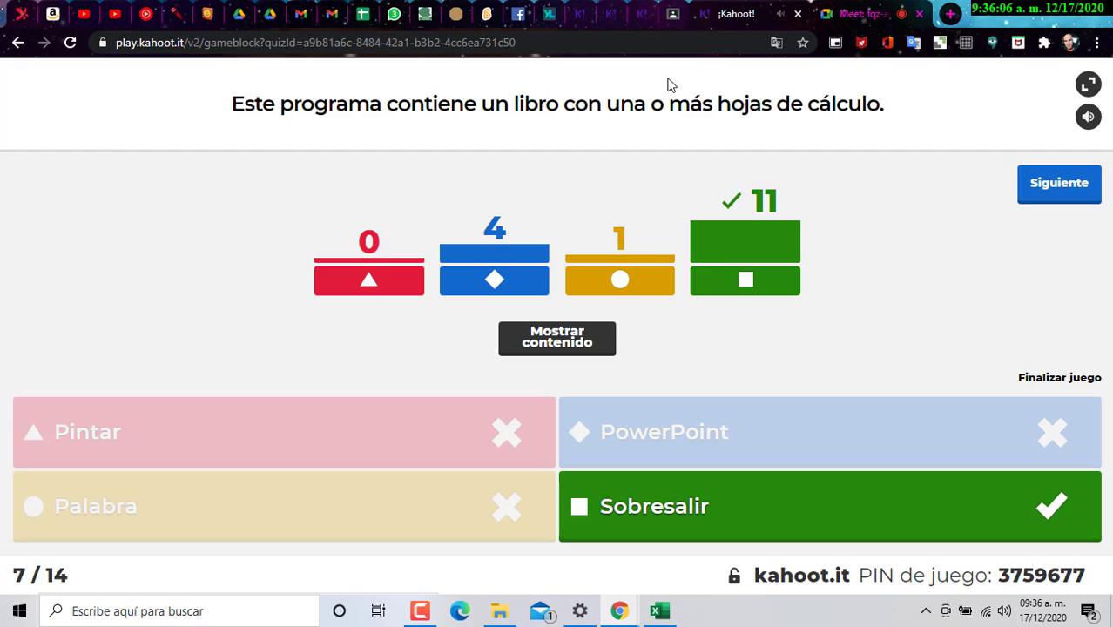
# Switch to the Excel workbook and add two blank worksheets after PAGINA 1.
pyautogui.click(662, 615)
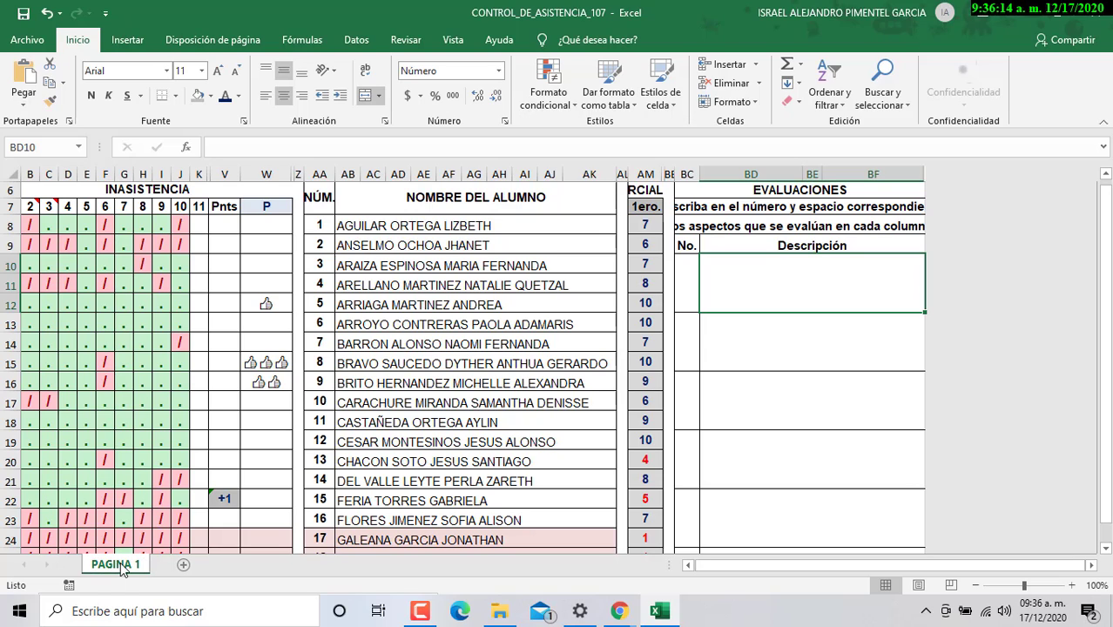
pyautogui.click(184, 567)
pyautogui.click(265, 564)
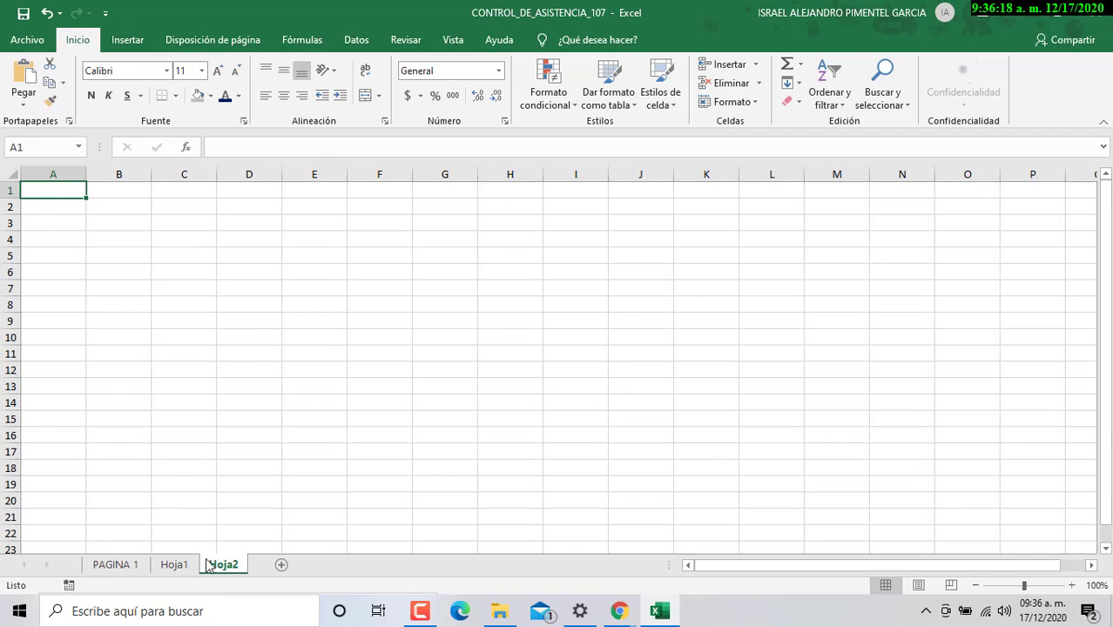
pyautogui.click(193, 566)
pyautogui.click(224, 566)
# Delete the worksheets Hoja2 and Hoja1 from the workbook.
pyautogui.rightClick(229, 567)
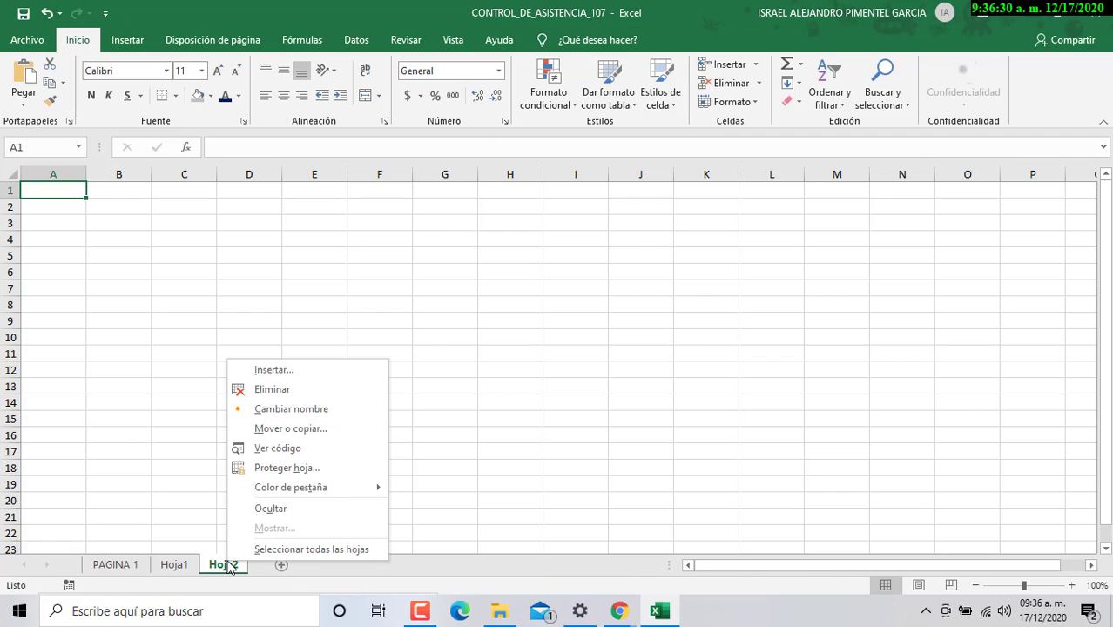
pyautogui.click(283, 390)
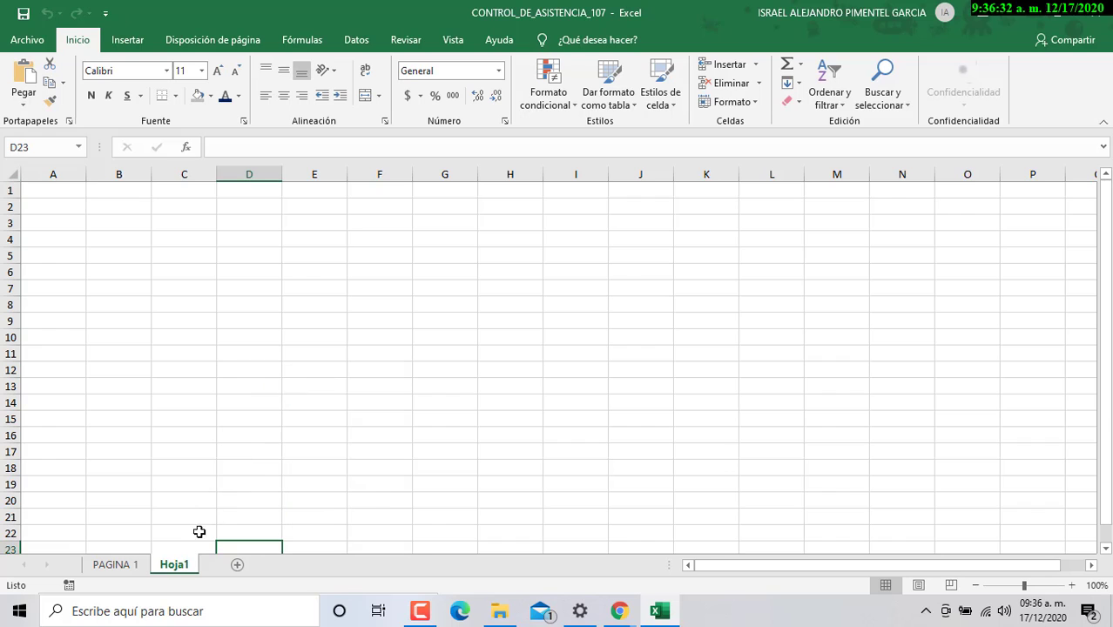
pyautogui.rightClick(182, 577)
pyautogui.click(214, 393)
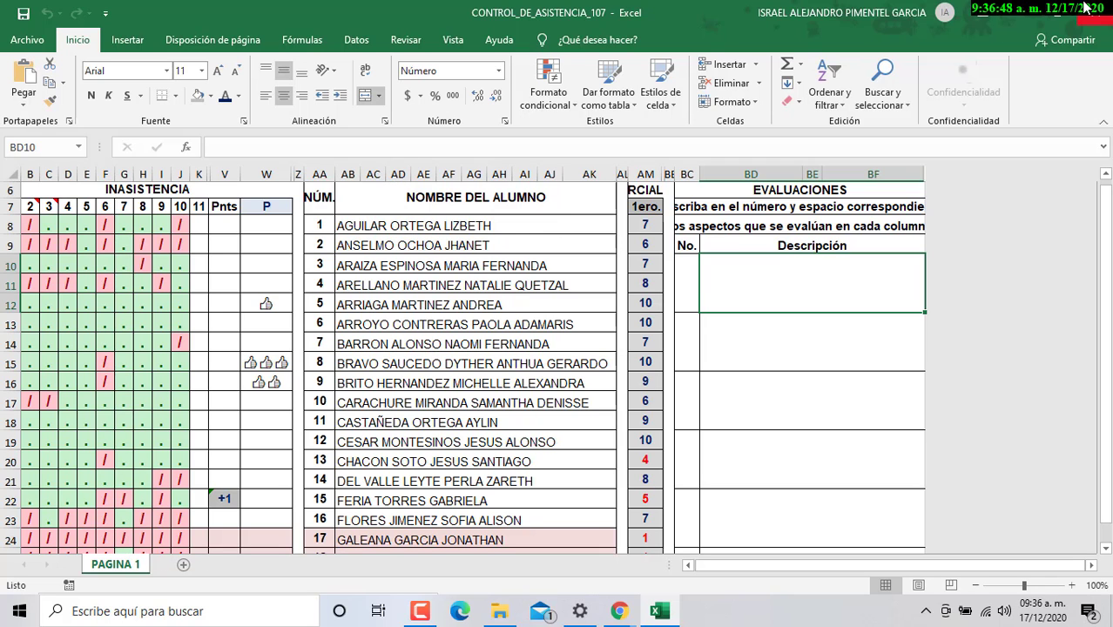
# Return to the quiz and advance past the question 7 results and scoreboard to question 8.
pyautogui.click(1030, 15)
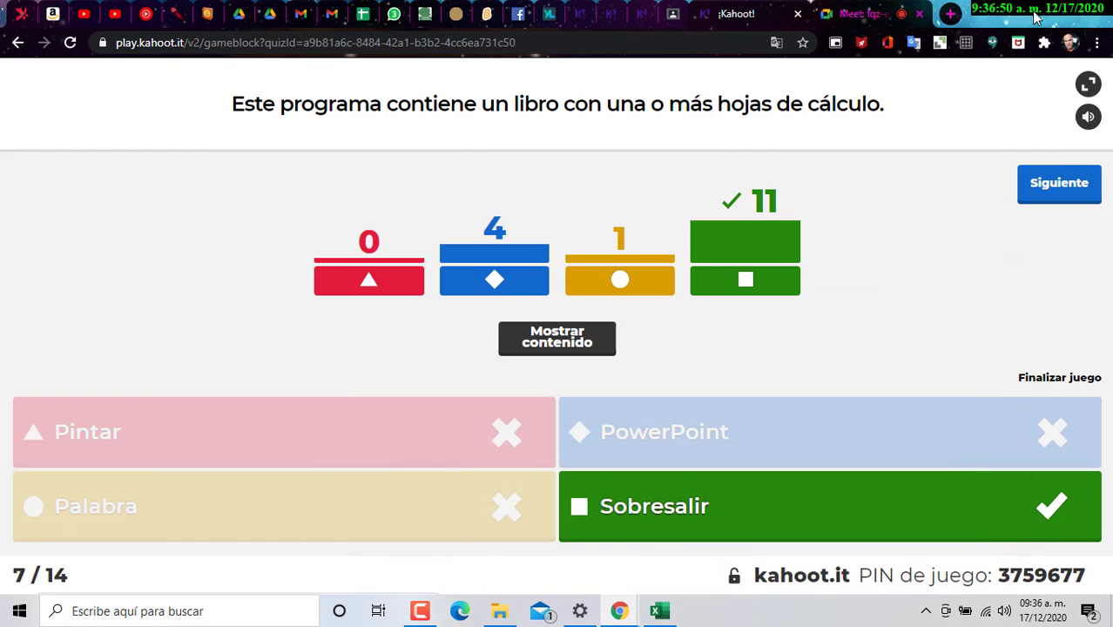
pyautogui.click(1055, 190)
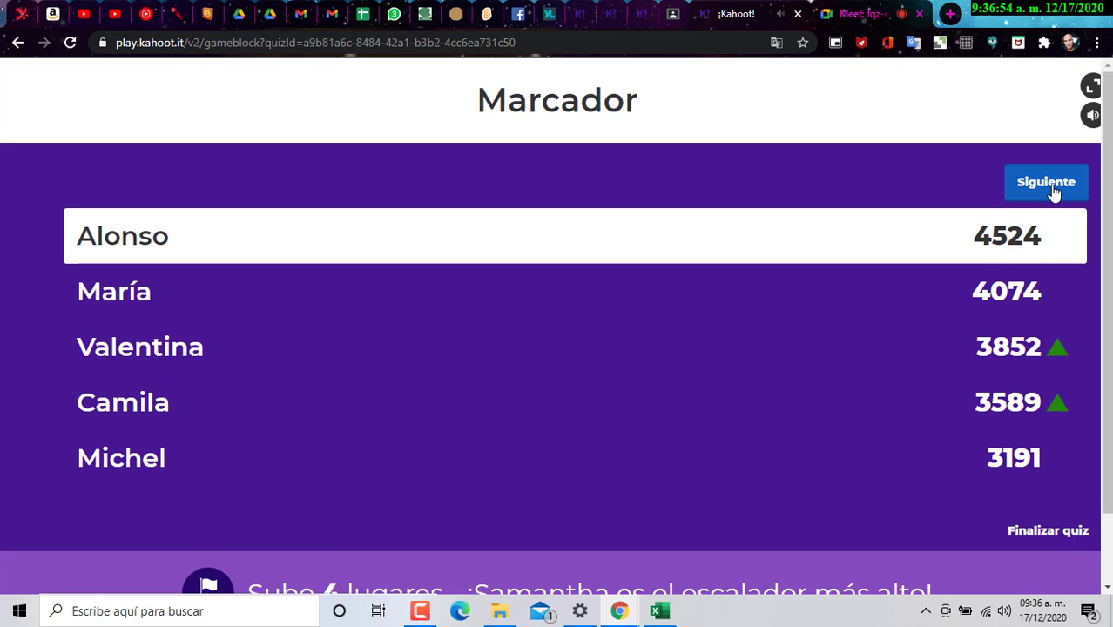
pyautogui.click(1046, 183)
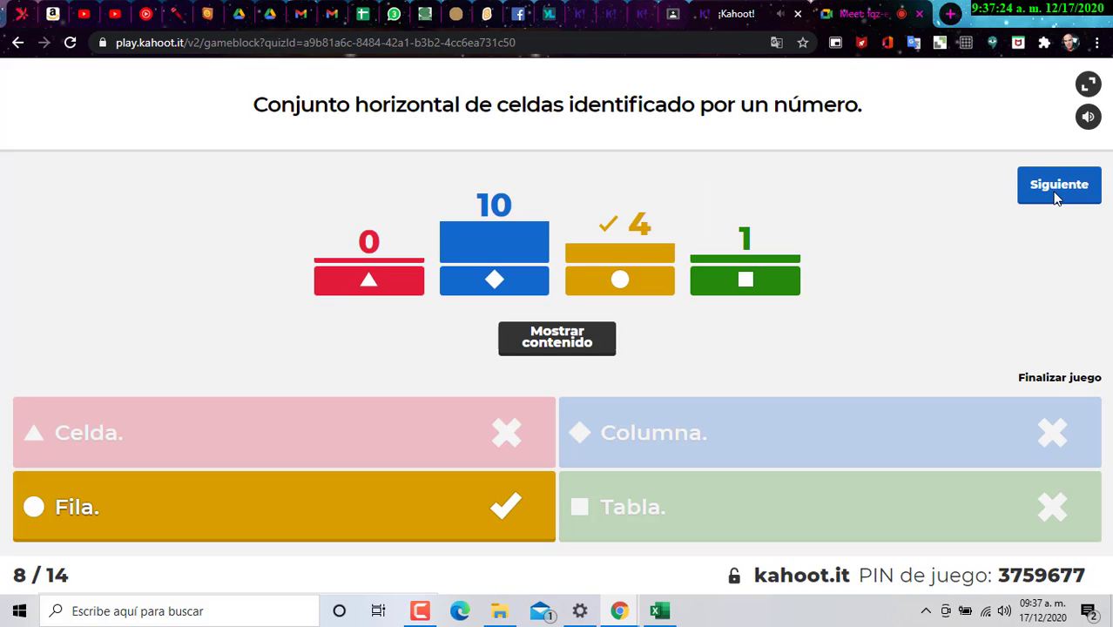
# Switch to the Excel workbook, select the whole of row 13 to illustrate a row, and return to the quiz.
pyautogui.click(660, 611)
pyautogui.click(7, 324)
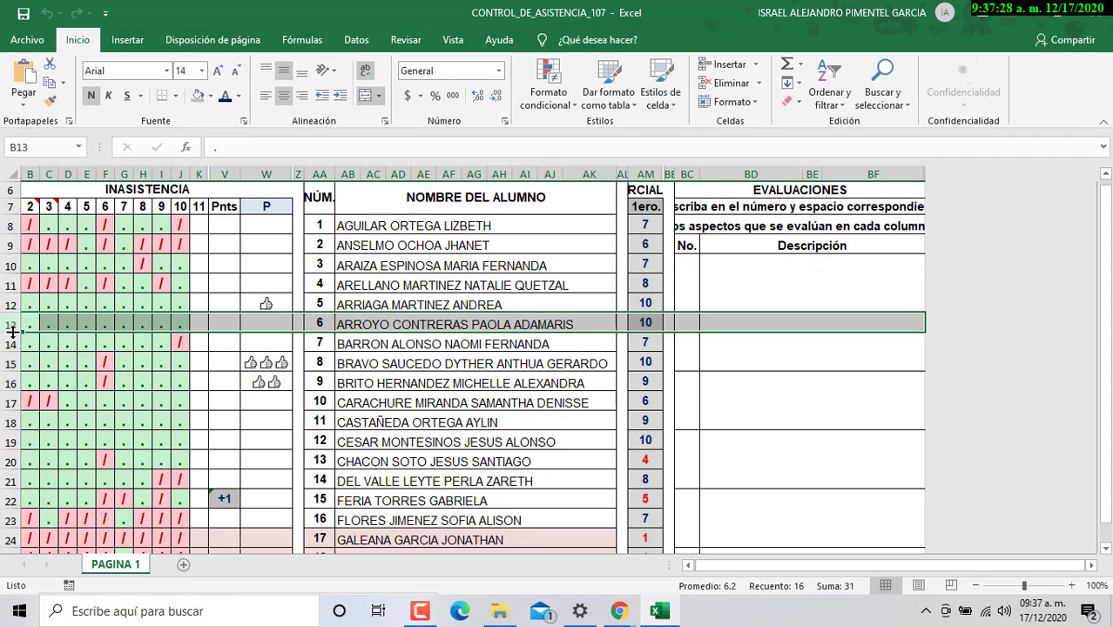
pyautogui.click(1013, 24)
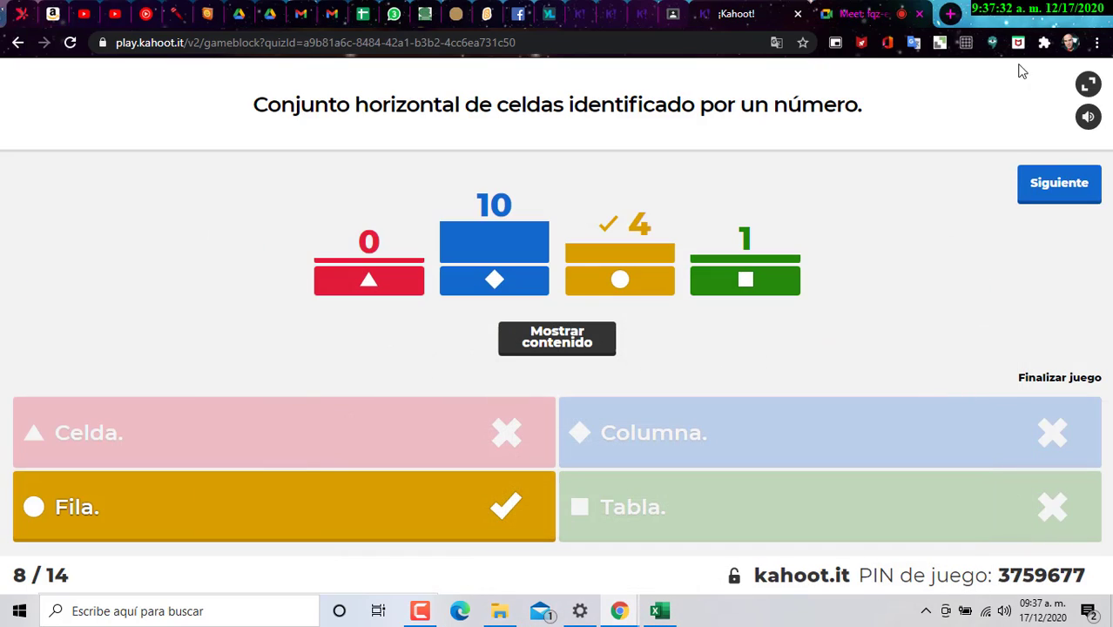
# Show the question 8 scoreboard and highlight the leading players' scores to compare them.
pyautogui.click(1074, 181)
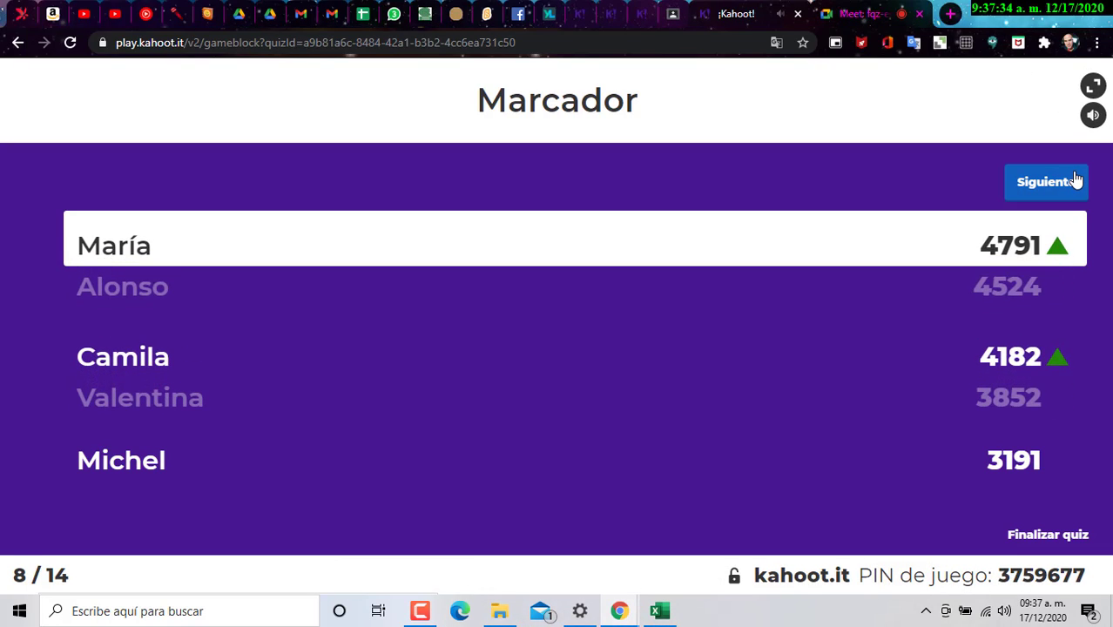
pyautogui.click(1067, 188)
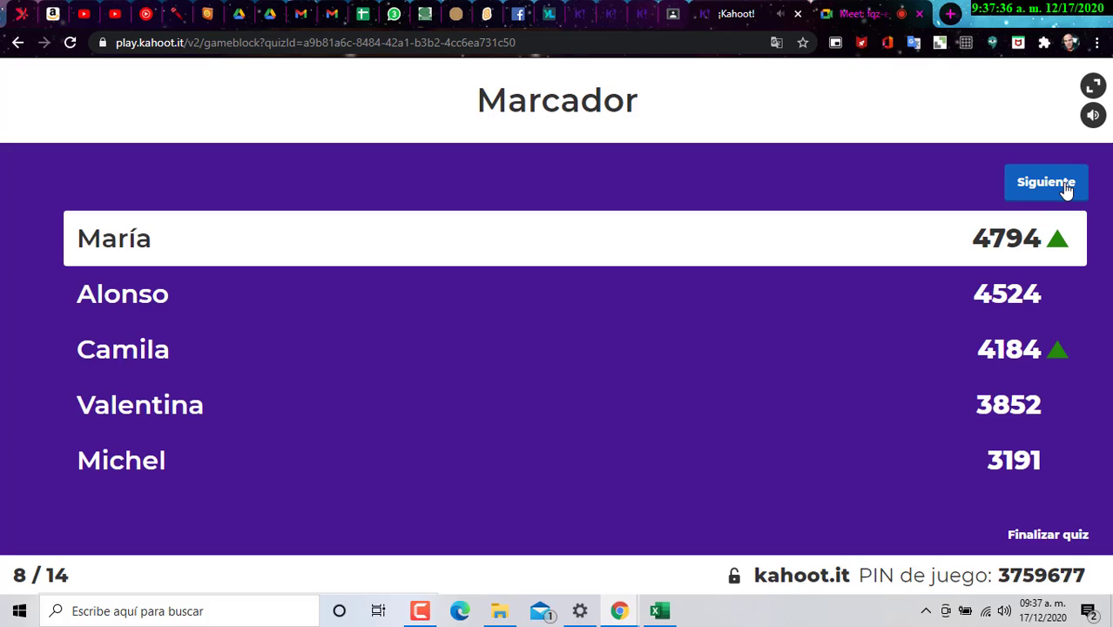
pyautogui.moveTo(982, 241); pyautogui.dragTo(1035, 329)
pyautogui.click(1033, 328)
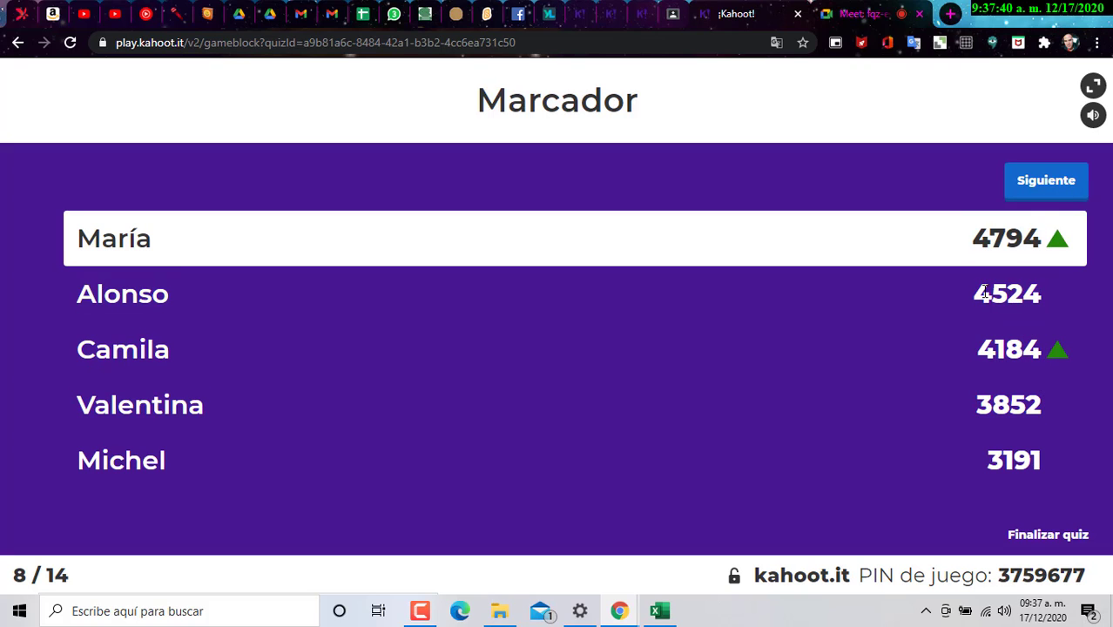
pyautogui.moveTo(975, 292); pyautogui.dragTo(1002, 239)
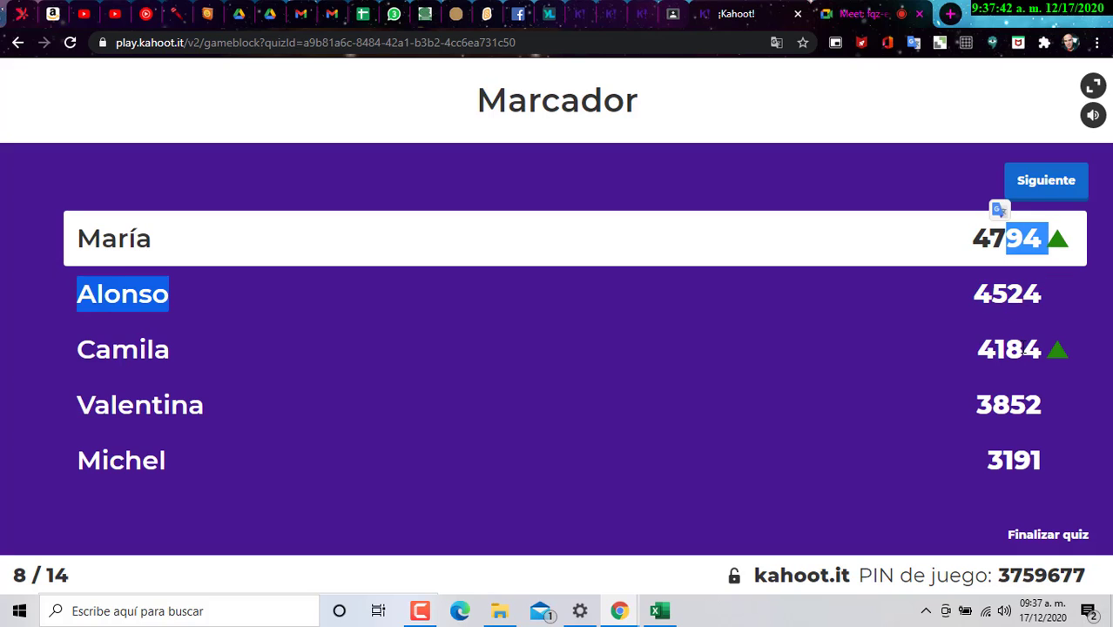
pyautogui.moveTo(1052, 349); pyautogui.dragTo(993, 349)
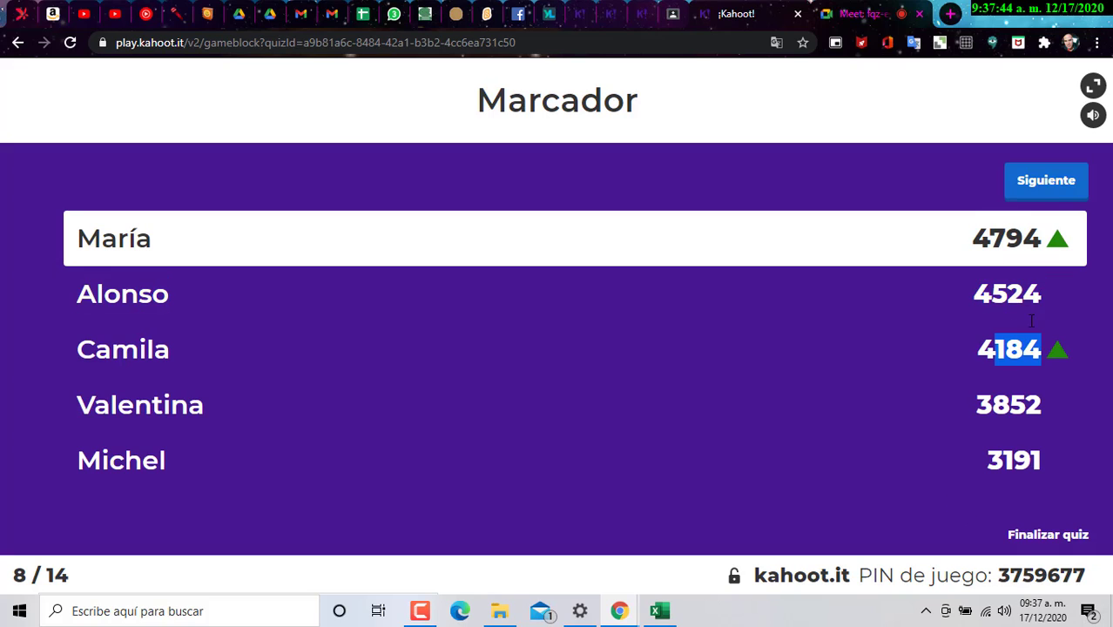
# Run question 9 and advance past its results and scoreboard to question 10.
pyautogui.click(1065, 187)
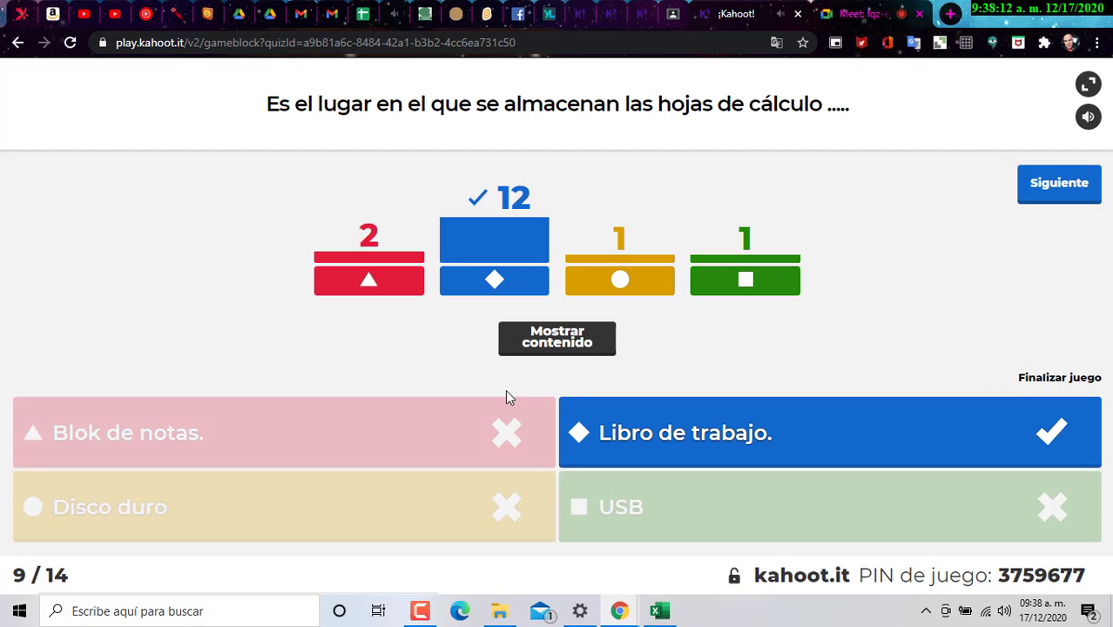
pyautogui.click(1084, 185)
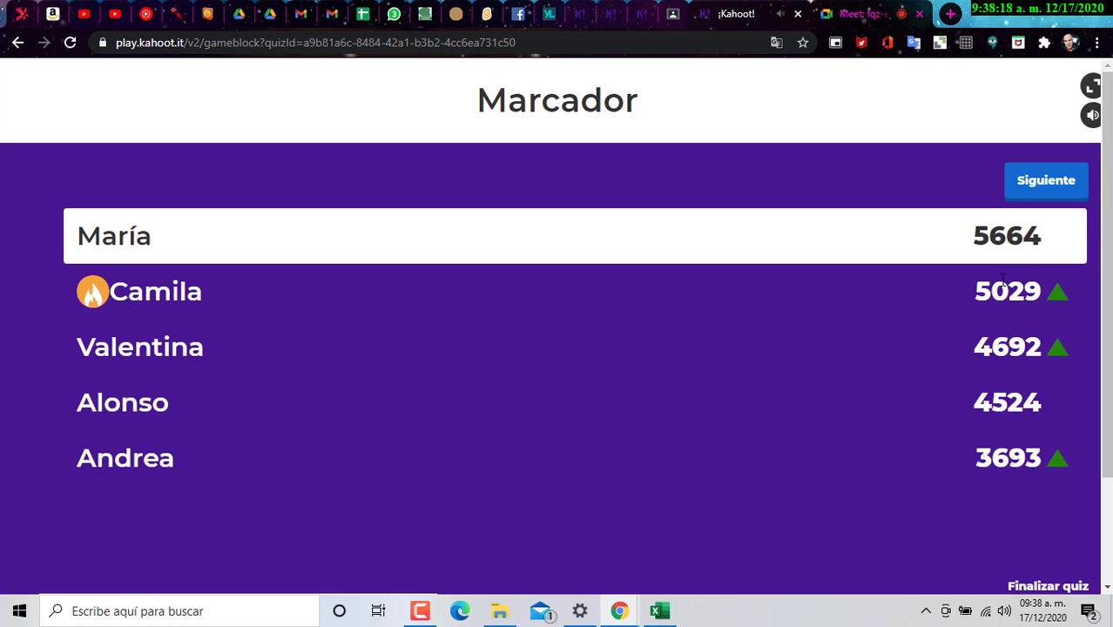
pyautogui.click(1067, 183)
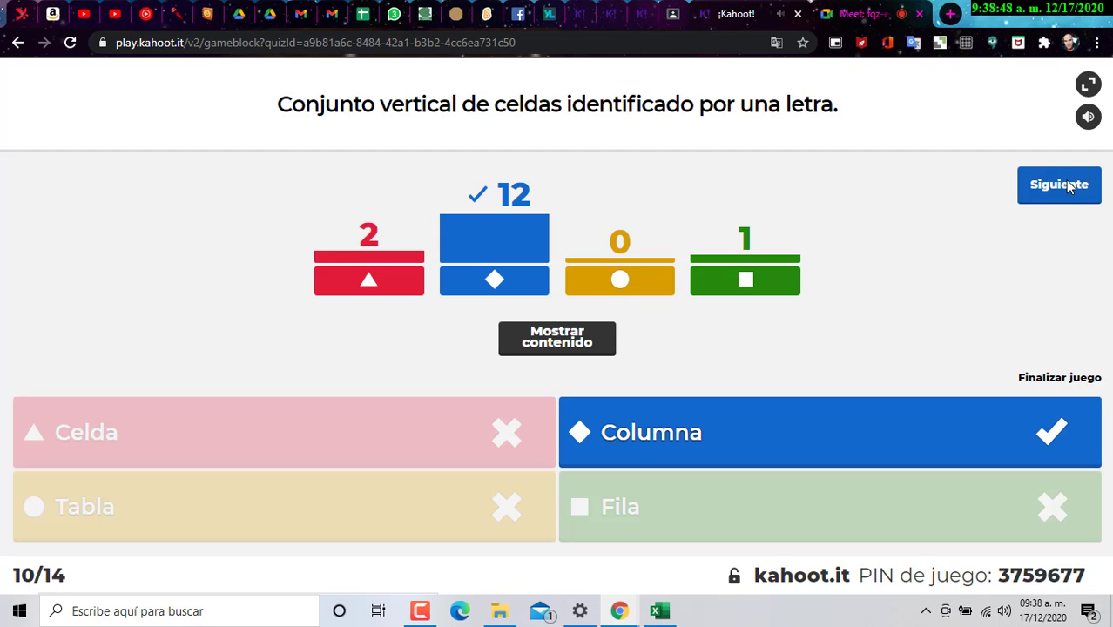
# Switch to the Excel workbook and select the whole of column W to illustrate a column.
pyautogui.click(659, 611)
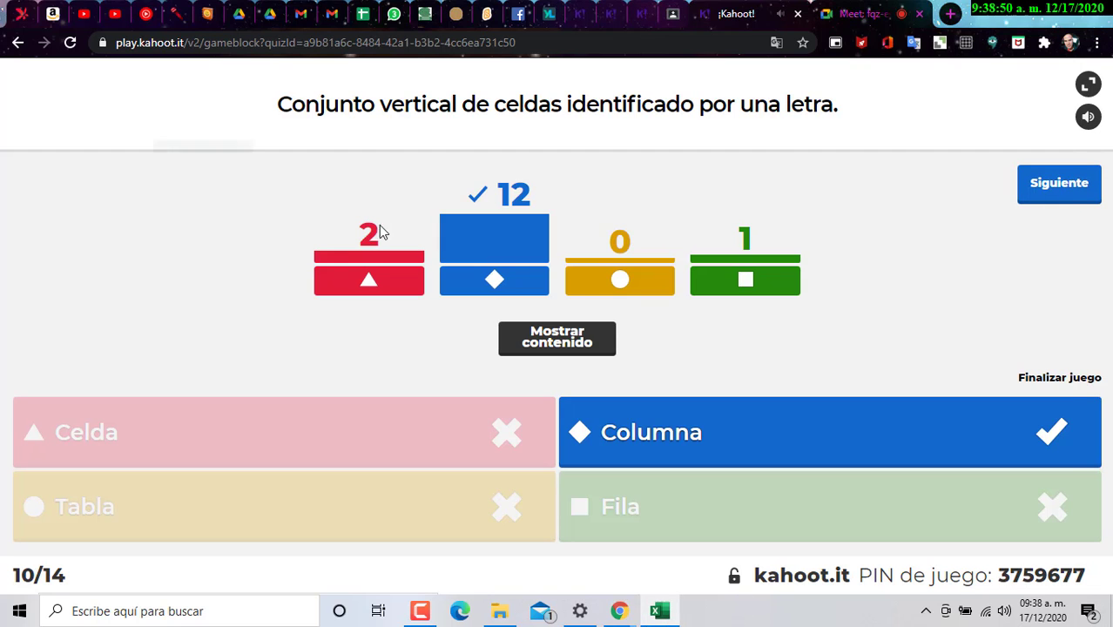
pyautogui.click(286, 175)
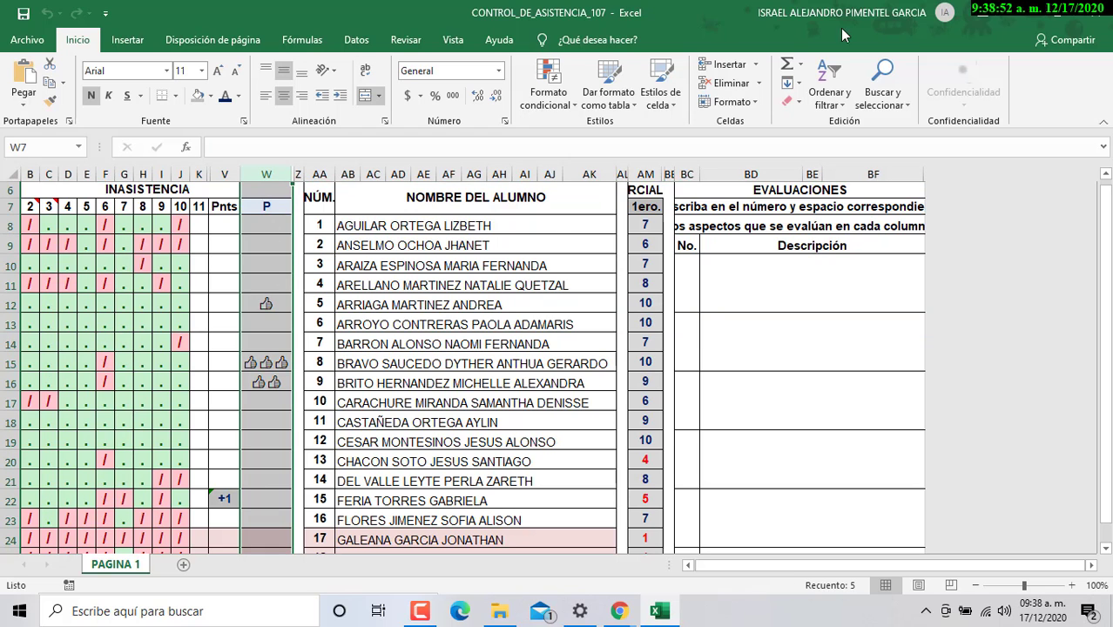
# Return to the quiz and advance past the question 10 results and scoreboard to question 11.
pyautogui.hotkey('alt', 'Tab')
pyautogui.press('Return')
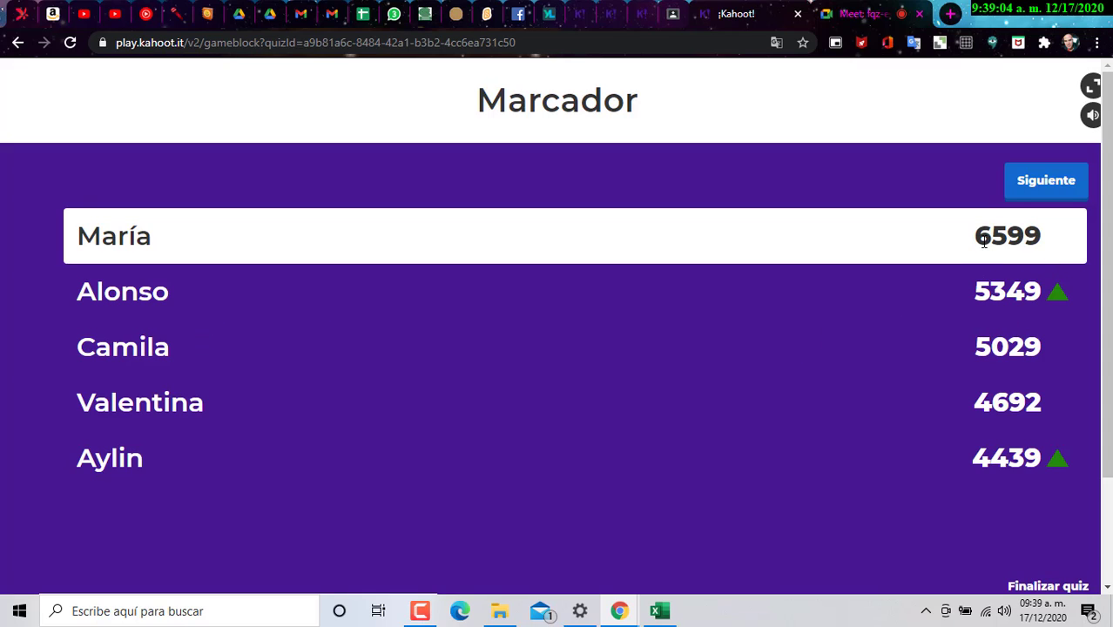
pyautogui.click(1047, 190)
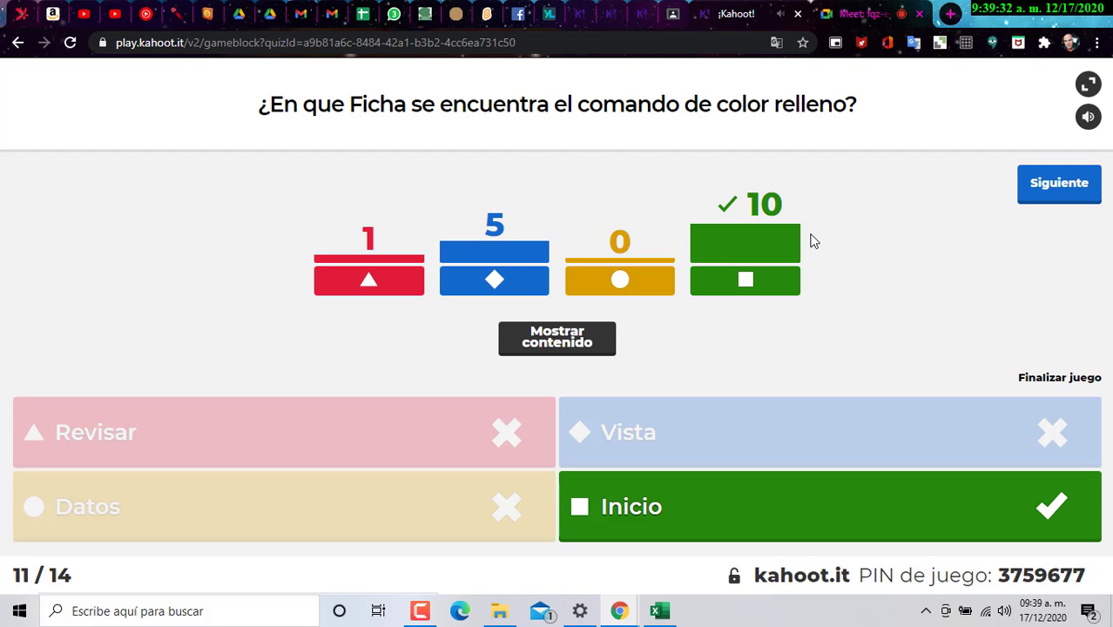
# Switch to the Excel workbook and examine the ribbon's insert, page layout, formula, data, review, view and help commands.
pyautogui.click(659, 611)
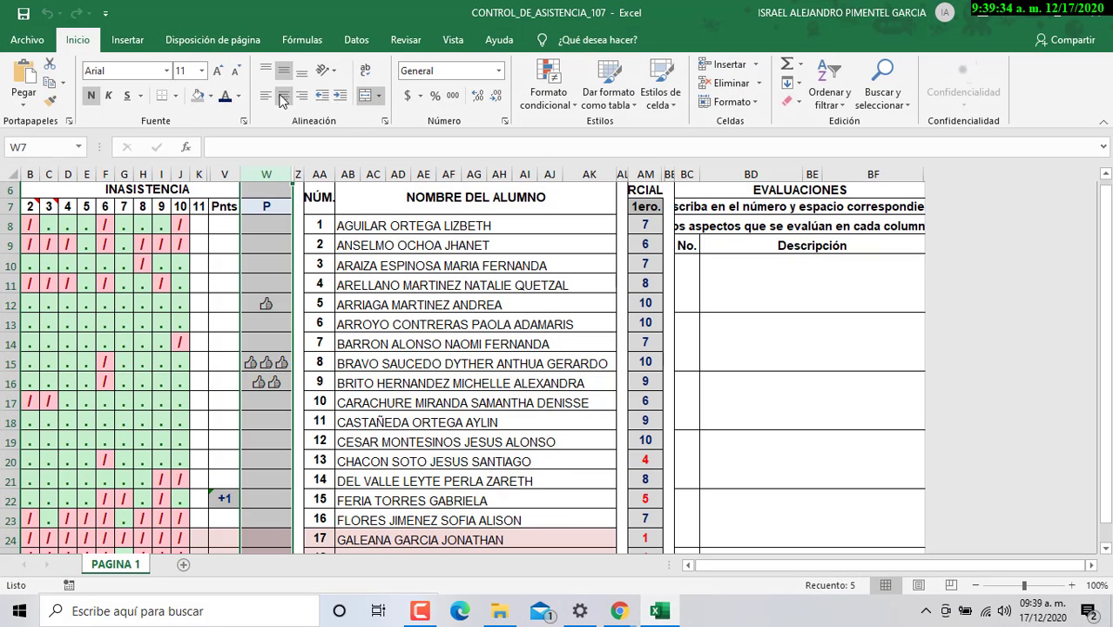
pyautogui.click(131, 40)
pyautogui.click(201, 42)
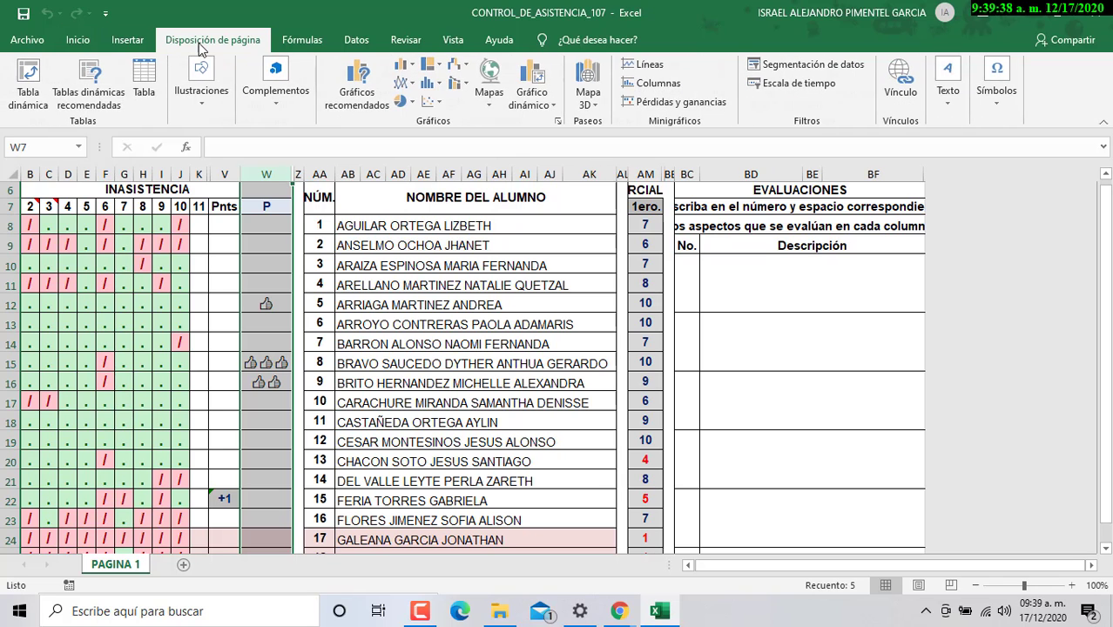
pyautogui.click(305, 42)
pyautogui.click(358, 41)
pyautogui.click(403, 41)
pyautogui.click(453, 41)
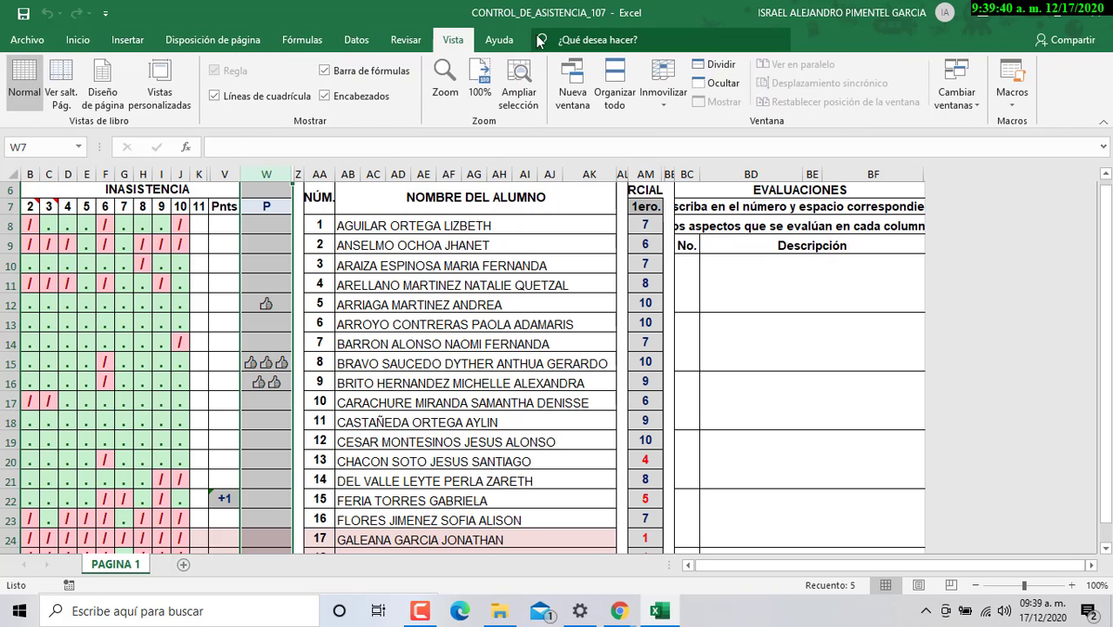
pyautogui.click(499, 40)
pyautogui.click(300, 41)
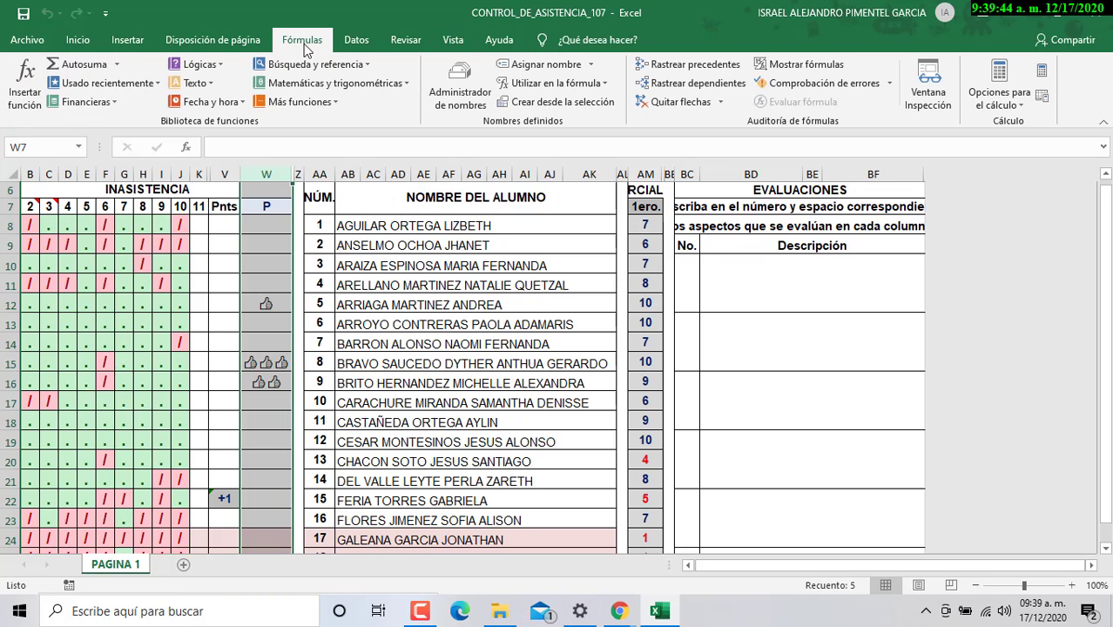
pyautogui.click(351, 39)
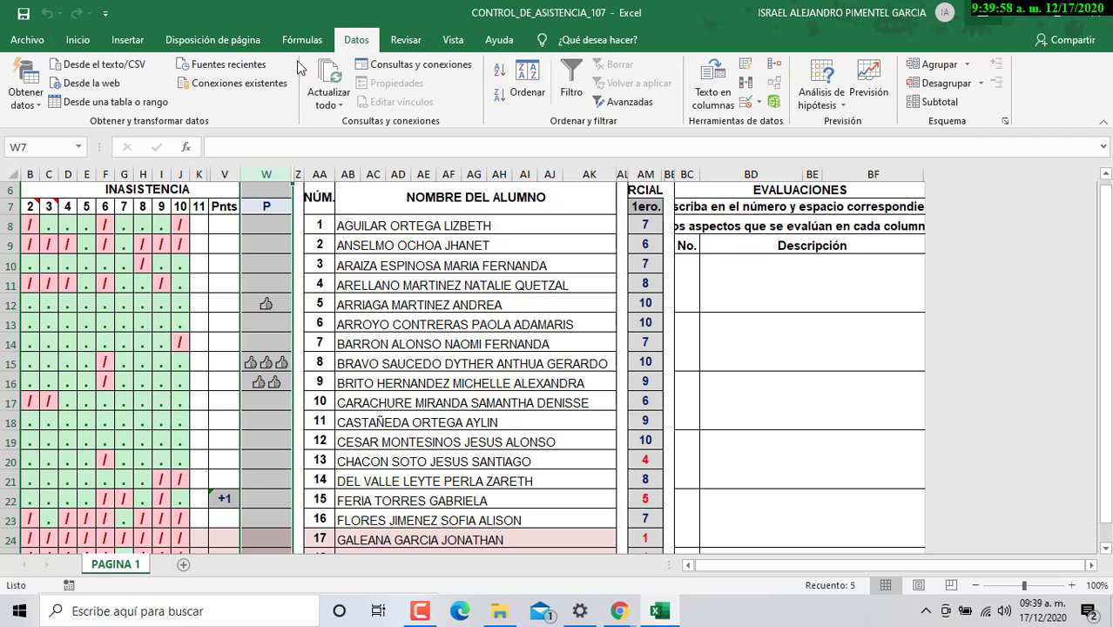
# Display Excel's home commands, return to the quiz and advance past the question 11 results and scoreboard to question 12.
pyautogui.click(77, 39)
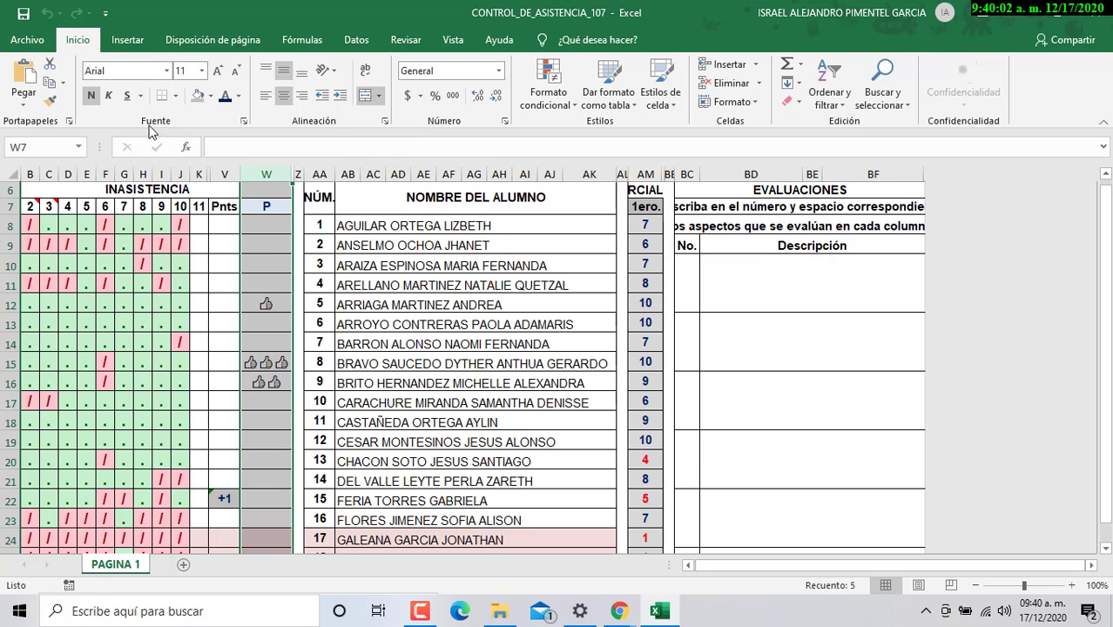
pyautogui.click(1013, 12)
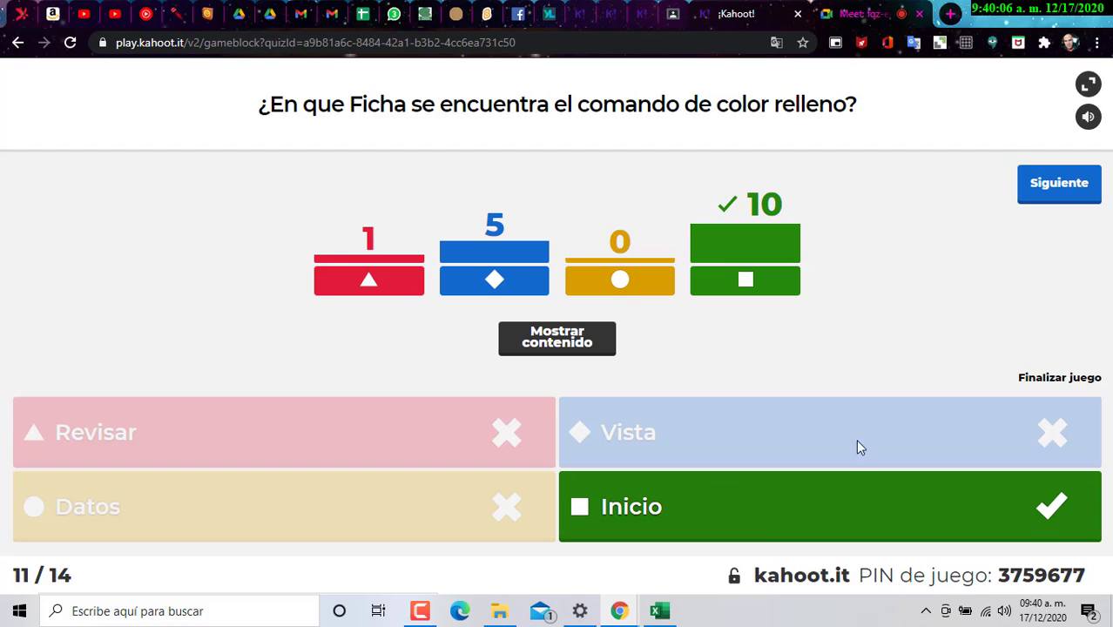
pyautogui.click(1076, 187)
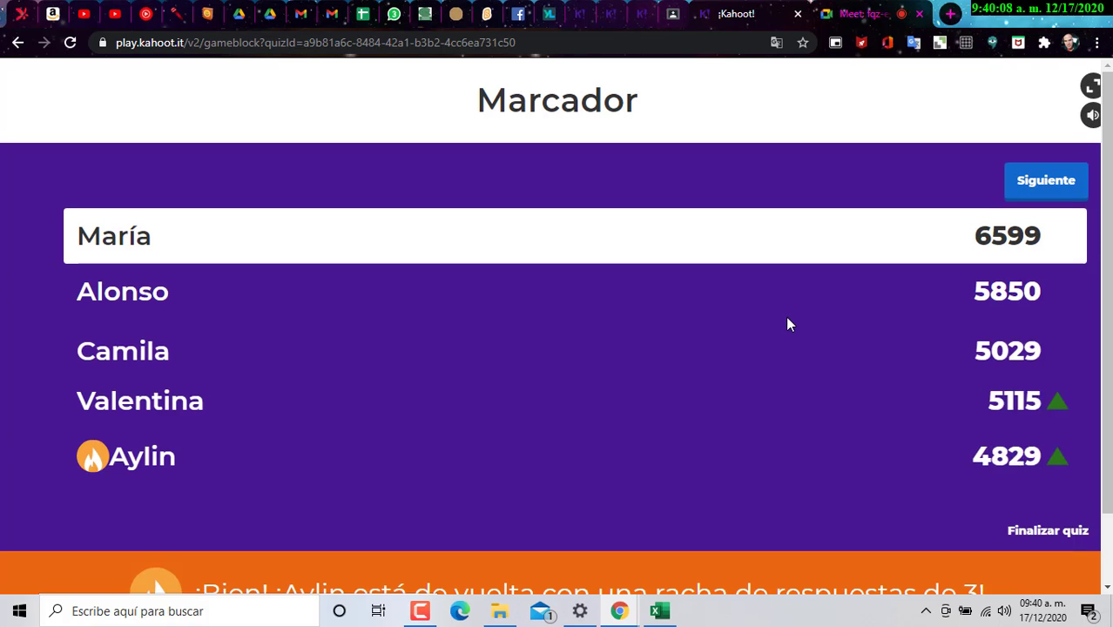
pyautogui.click(1079, 175)
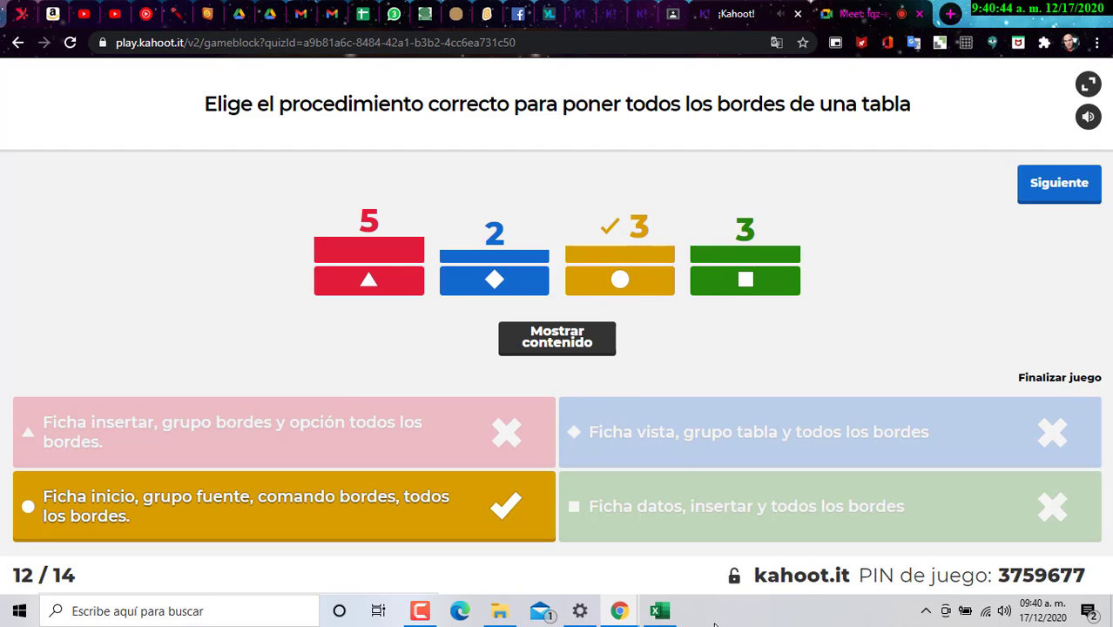
# Switch to the Excel workbook and examine the border options in the font group to illustrate the question 12 answer.
pyautogui.click(660, 611)
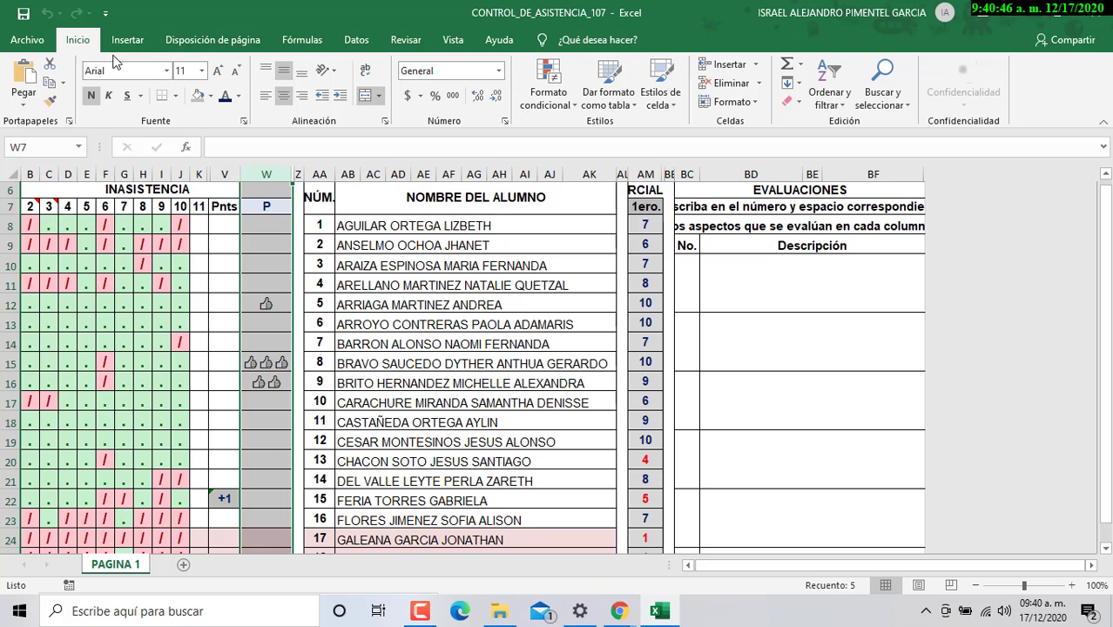
pyautogui.click(176, 98)
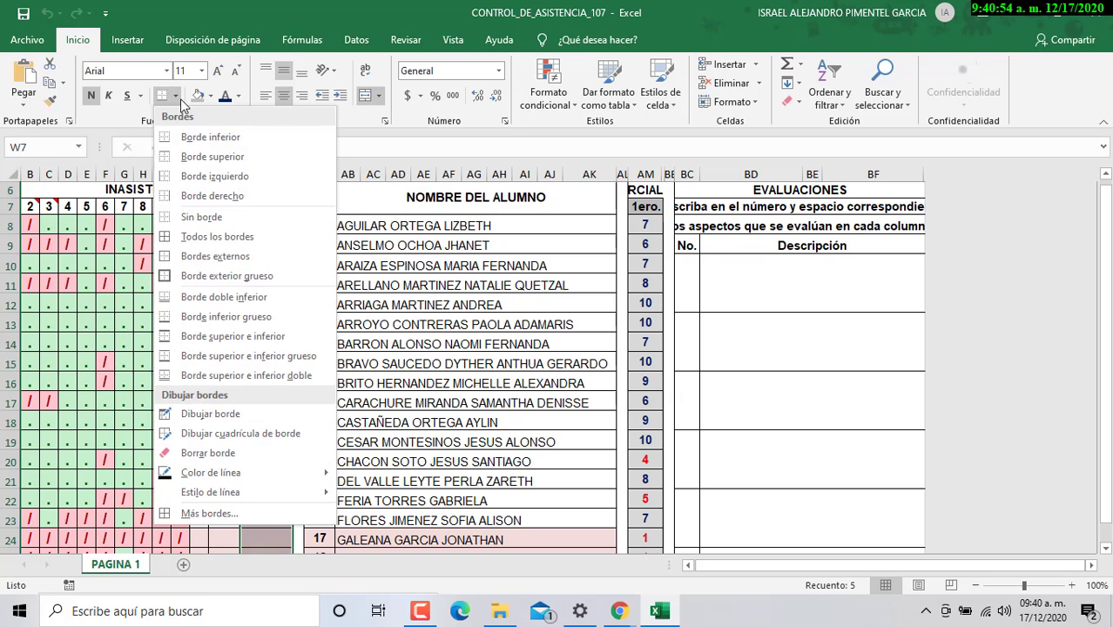
pyautogui.click(181, 98)
pyautogui.click(213, 241)
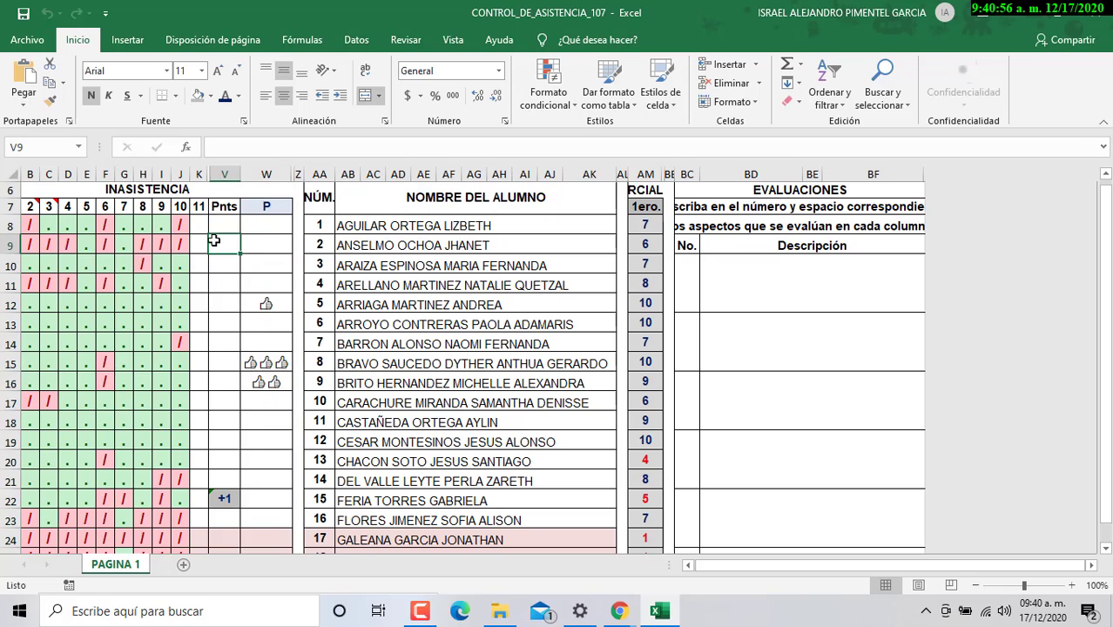
# Demonstrate applying all borders with a red line colour to cells V9:W9 and undo the change.
pyautogui.moveTo(214, 241); pyautogui.dragTo(286, 243)
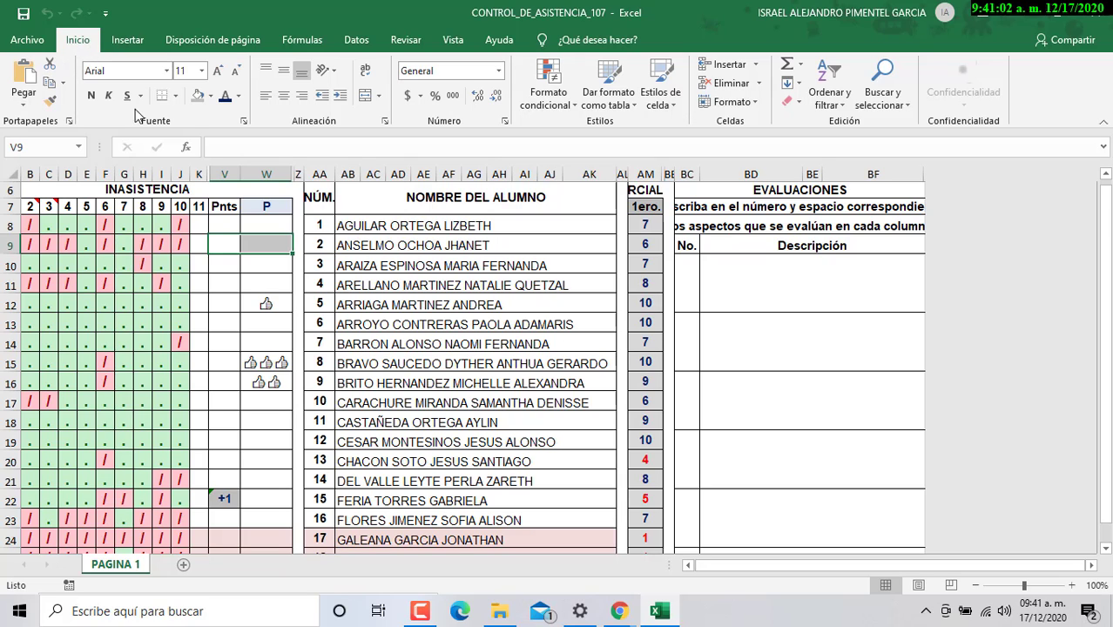
pyautogui.click(175, 96)
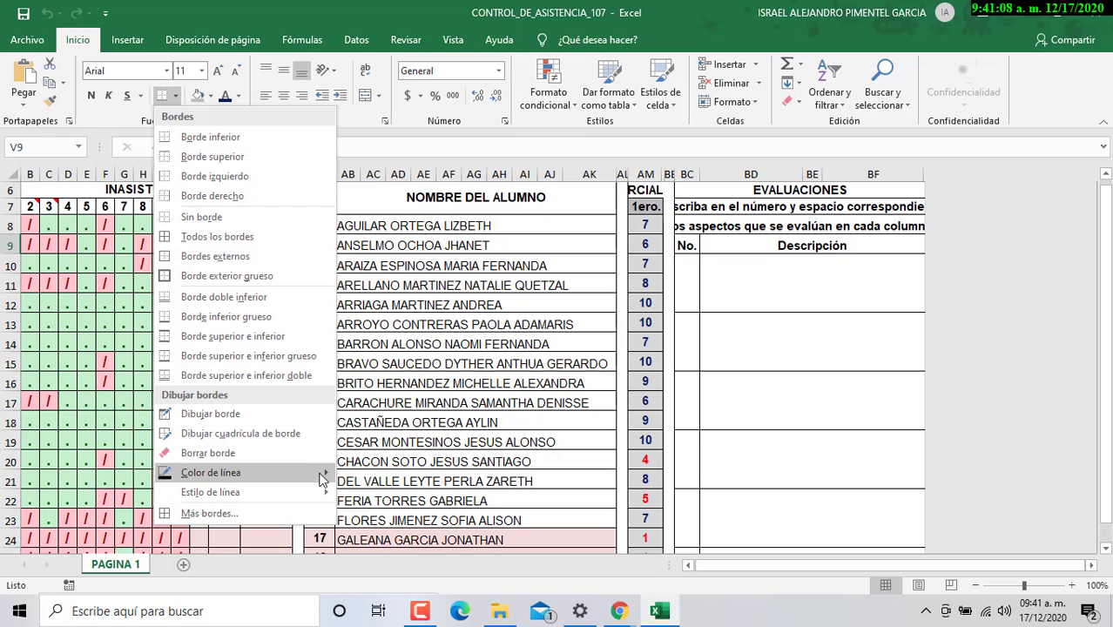
pyautogui.moveTo(323, 473)
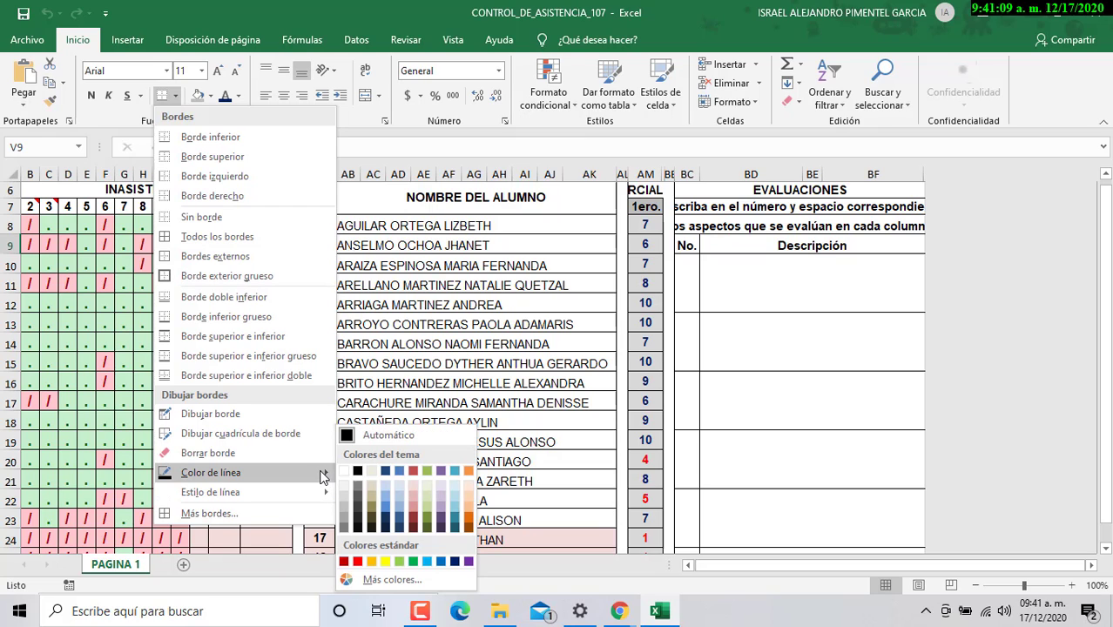
pyautogui.click(357, 562)
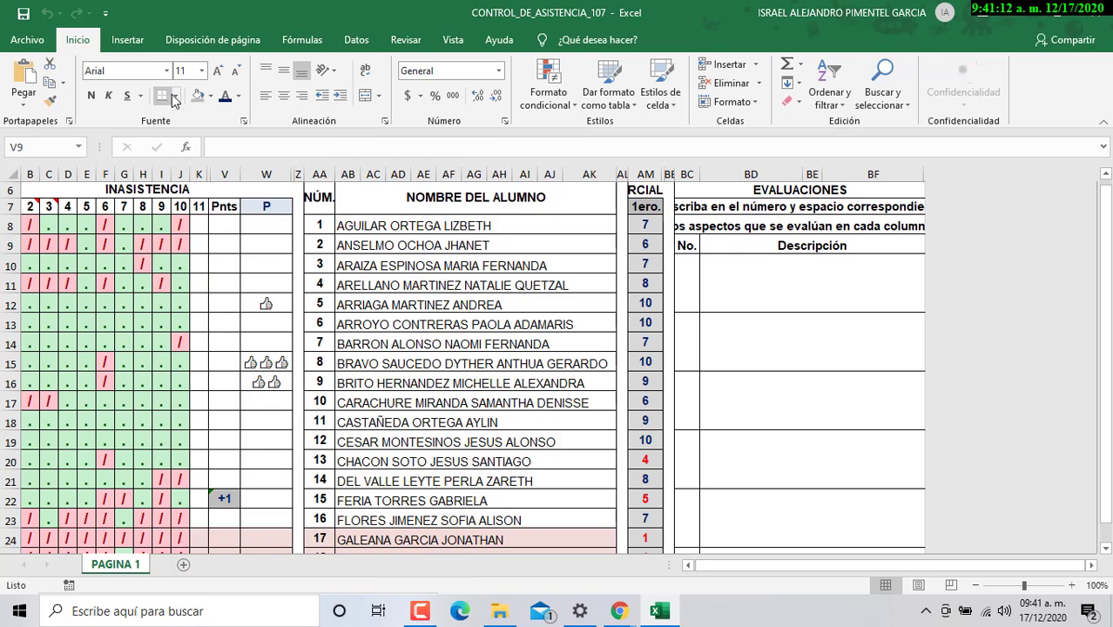
pyautogui.click(173, 95)
pyautogui.click(206, 242)
pyautogui.click(229, 281)
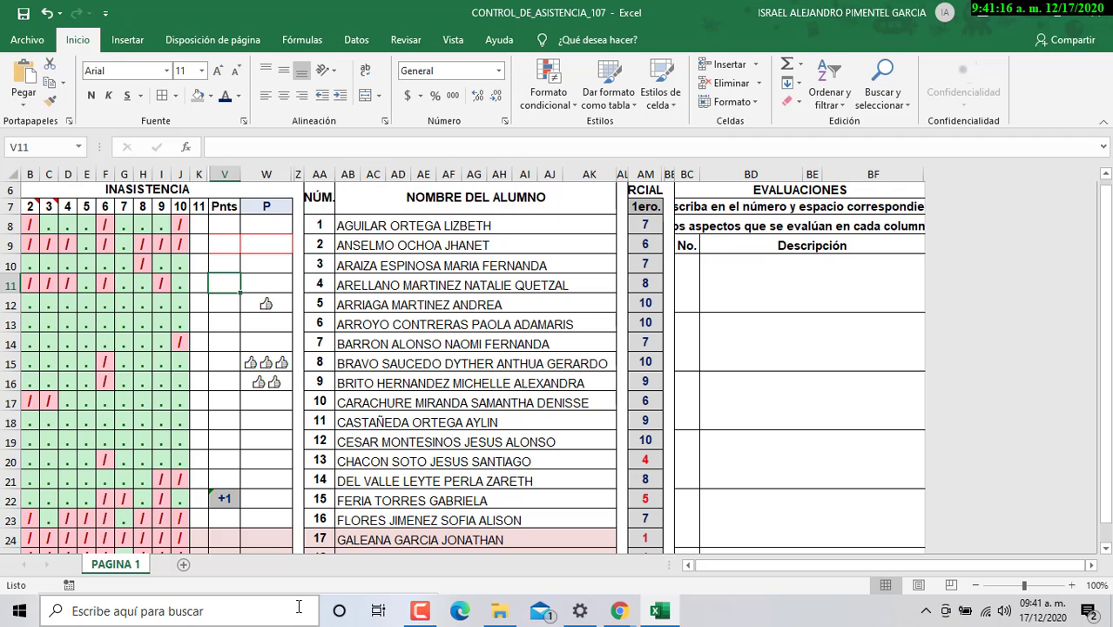
pyautogui.hotkey('ctrl', 'z')
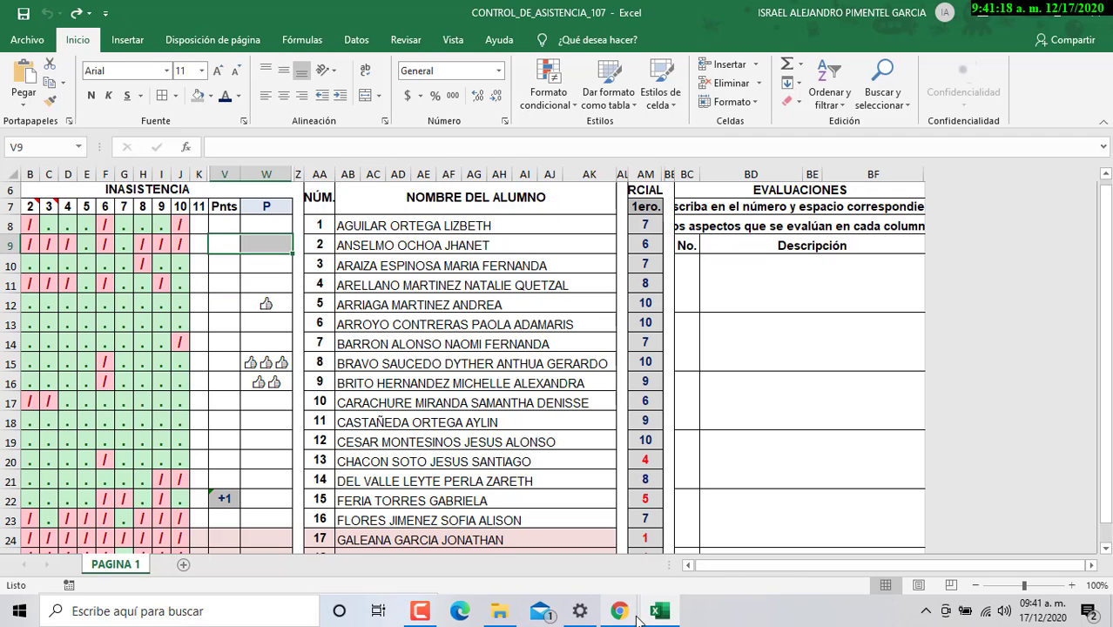
# Return to the quiz and advance past the question 12 results and scoreboard to question 13.
pyautogui.moveTo(620, 611)
pyautogui.click(522, 540)
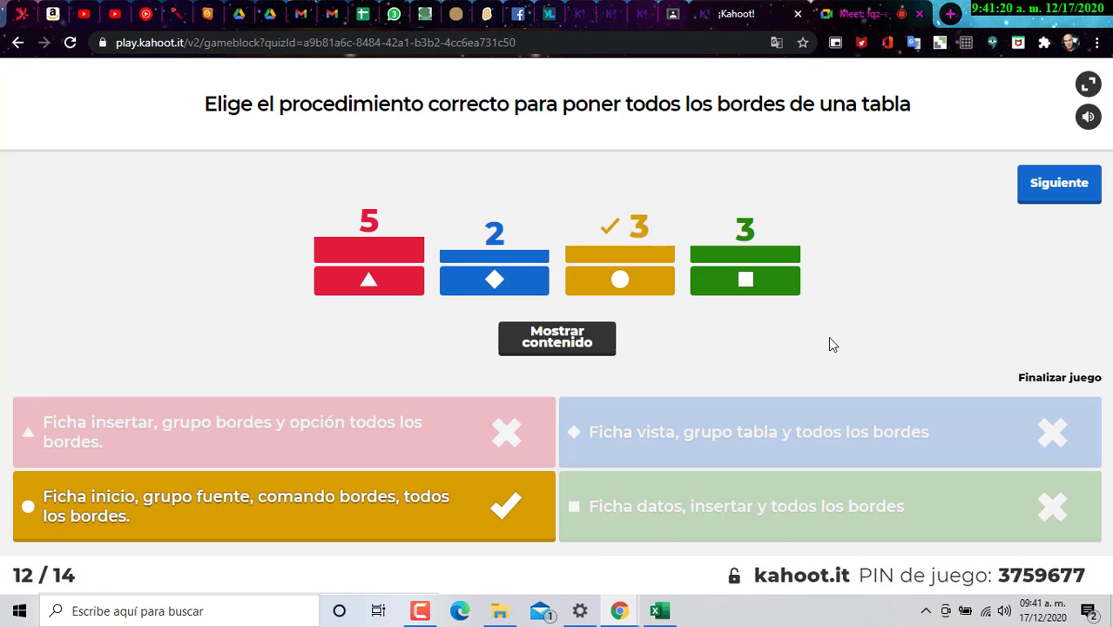
pyautogui.click(1080, 187)
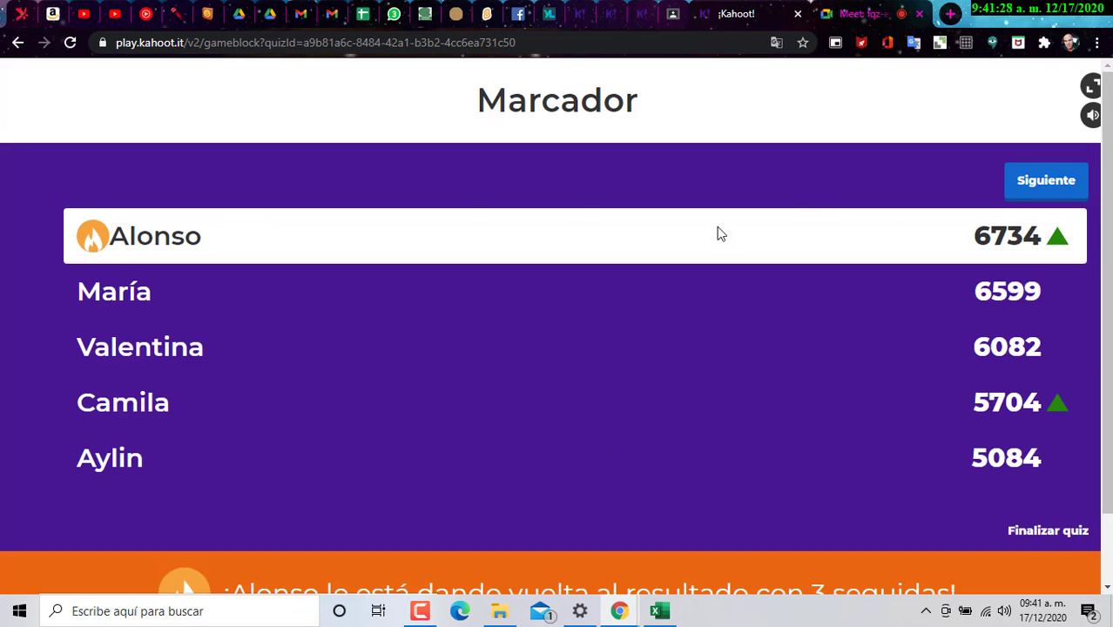
pyautogui.click(1049, 183)
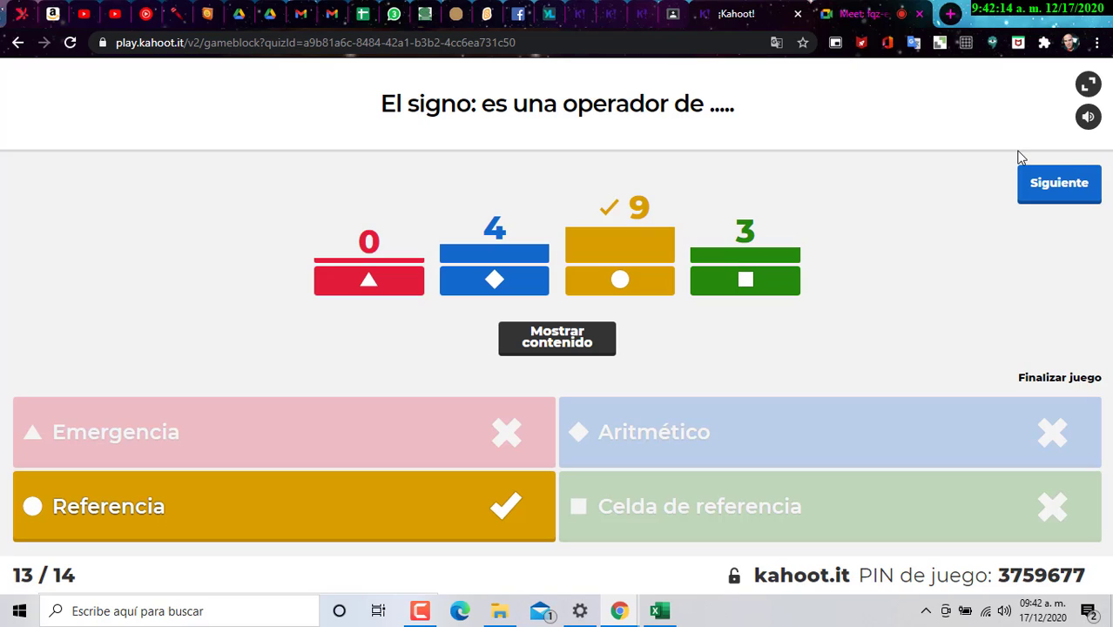
# Advance past the question 13 results and scoreboard to question 14, and close the file window covering the quiz.
pyautogui.click(1078, 197)
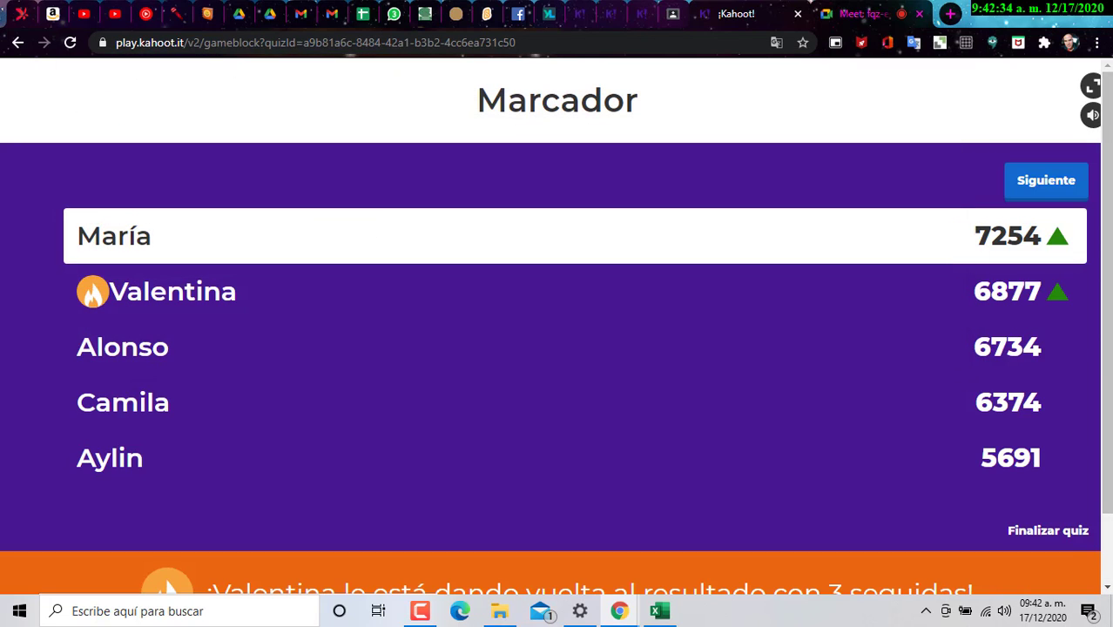
pyautogui.click(1047, 184)
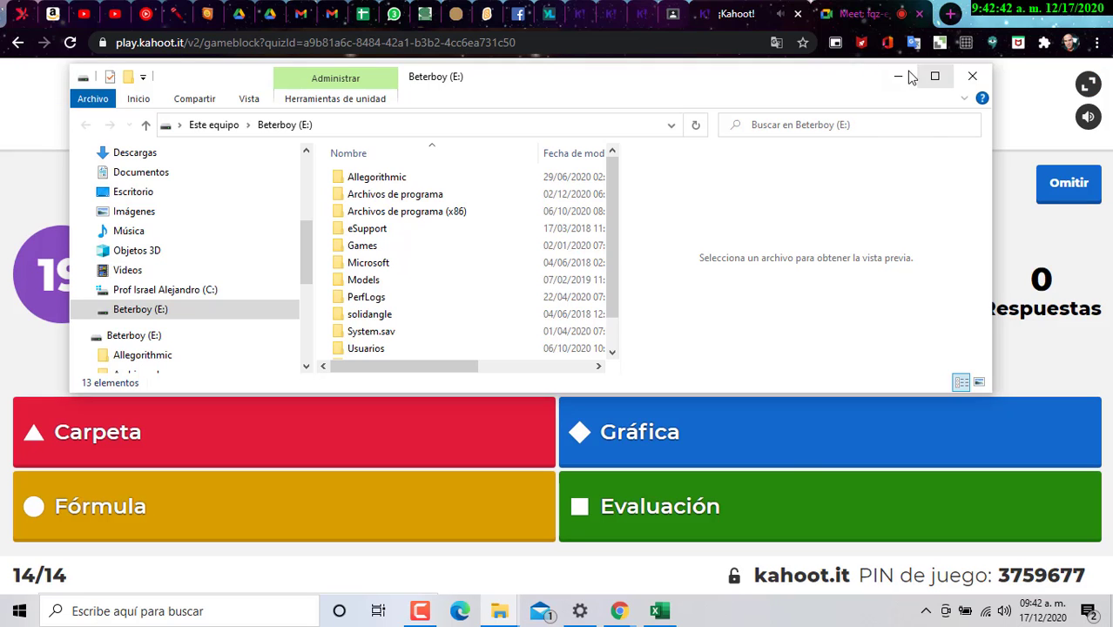
pyautogui.click(902, 77)
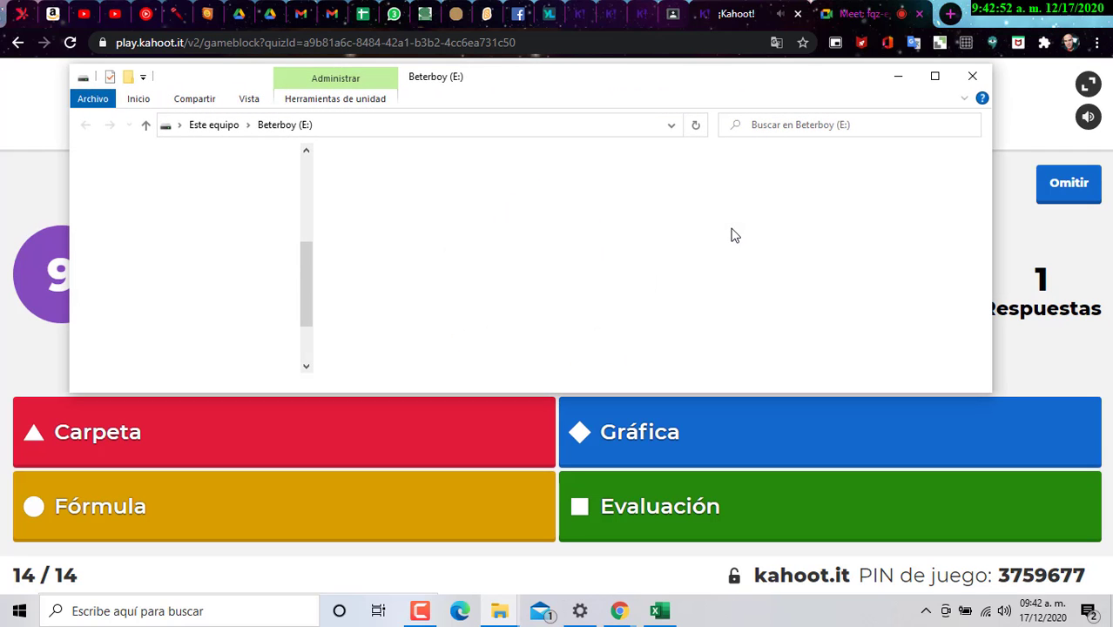
pyautogui.click(975, 78)
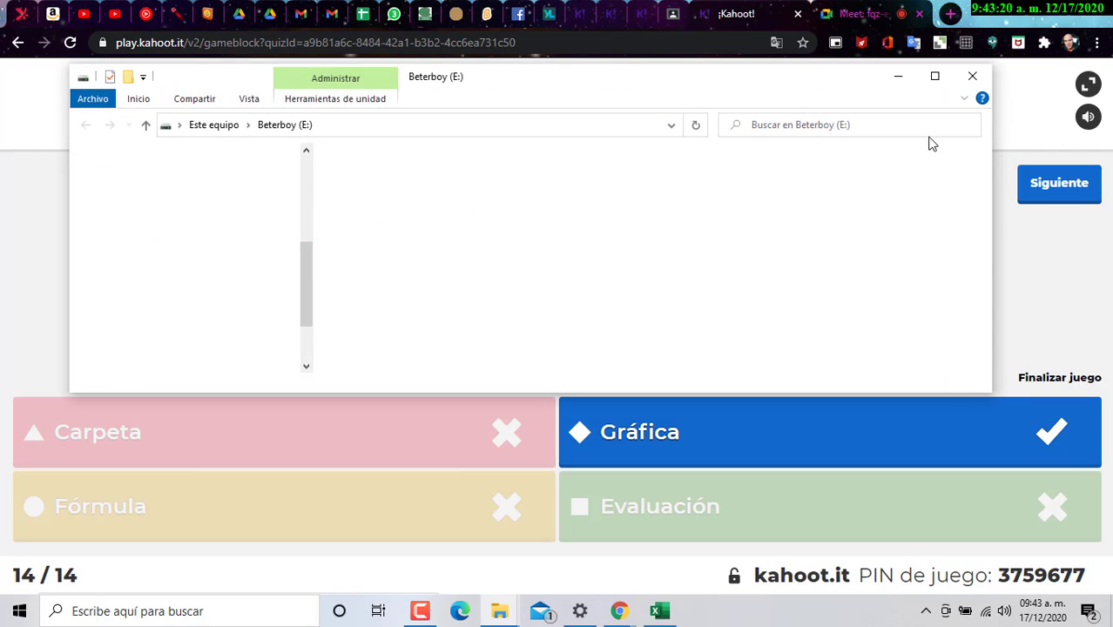
pyautogui.click(972, 76)
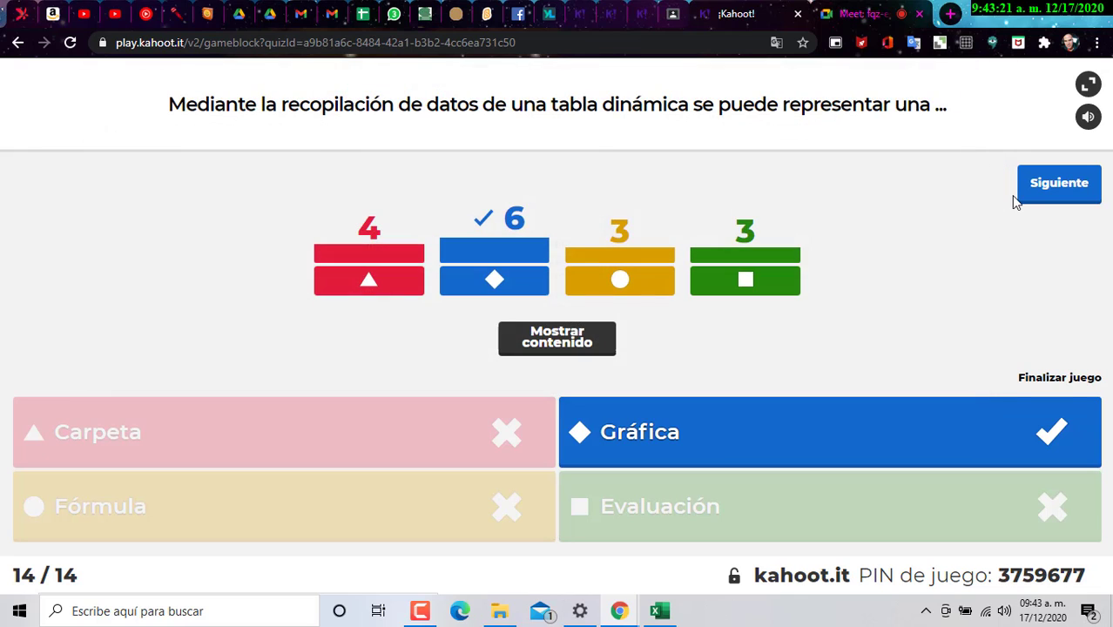
# Advance past the question 14 results and skip the podium presentation to reach the game summary.
pyautogui.click(1057, 187)
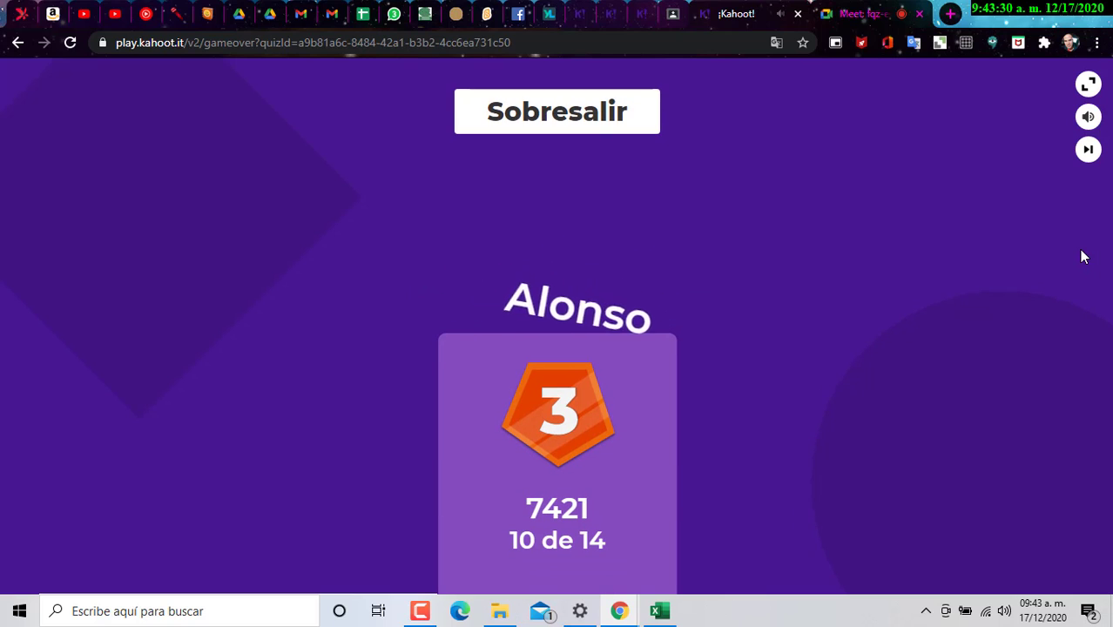
pyautogui.moveTo(1080, 120)
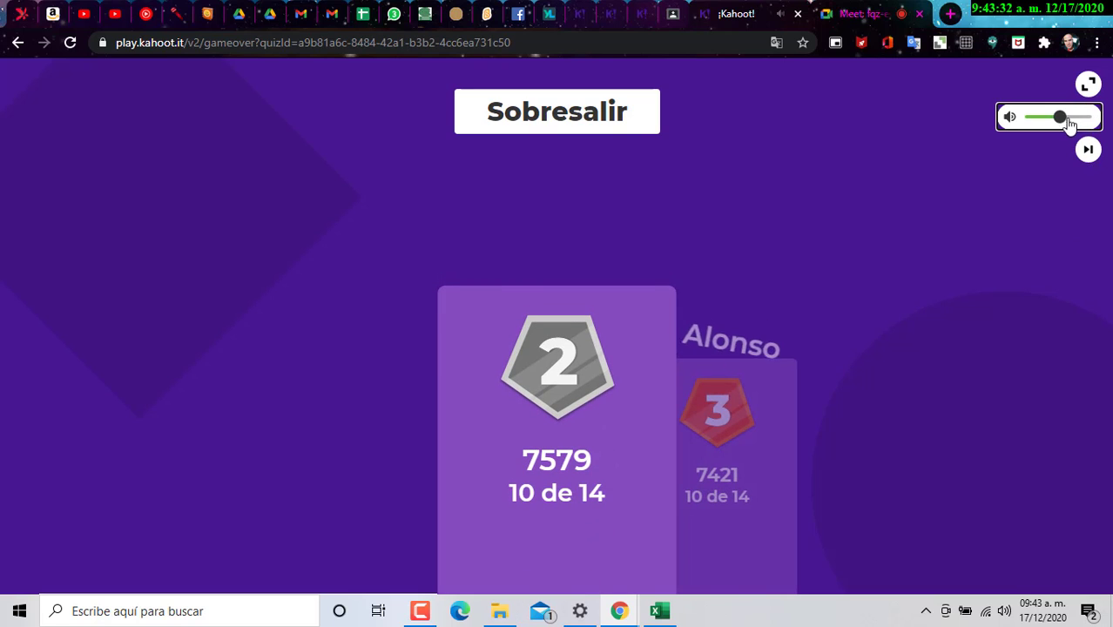
pyautogui.click(1088, 150)
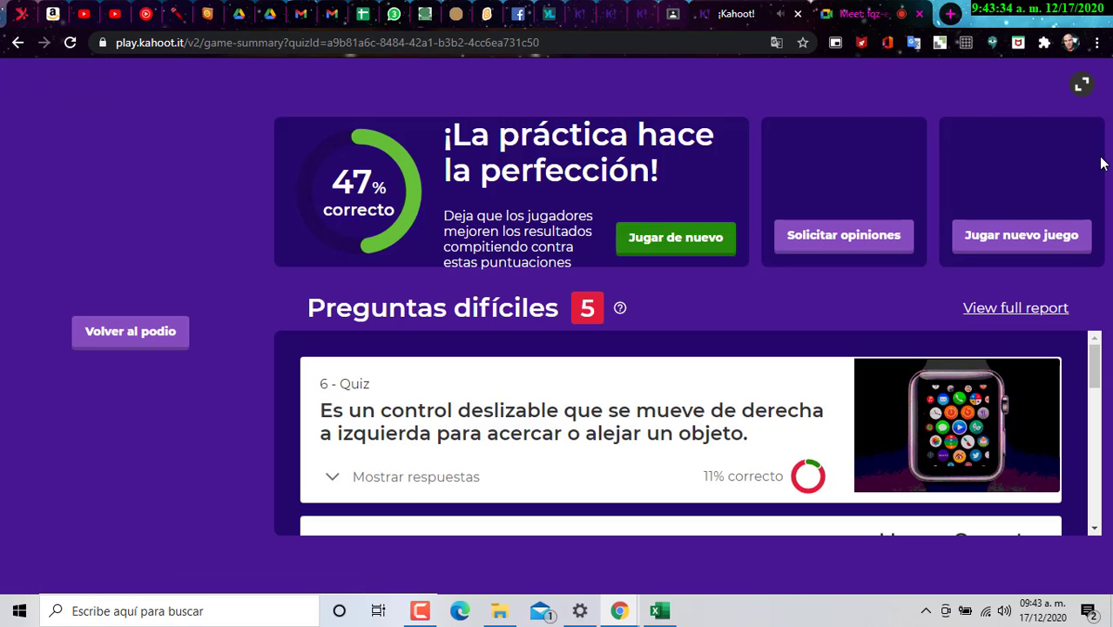
pyautogui.click(18, 45)
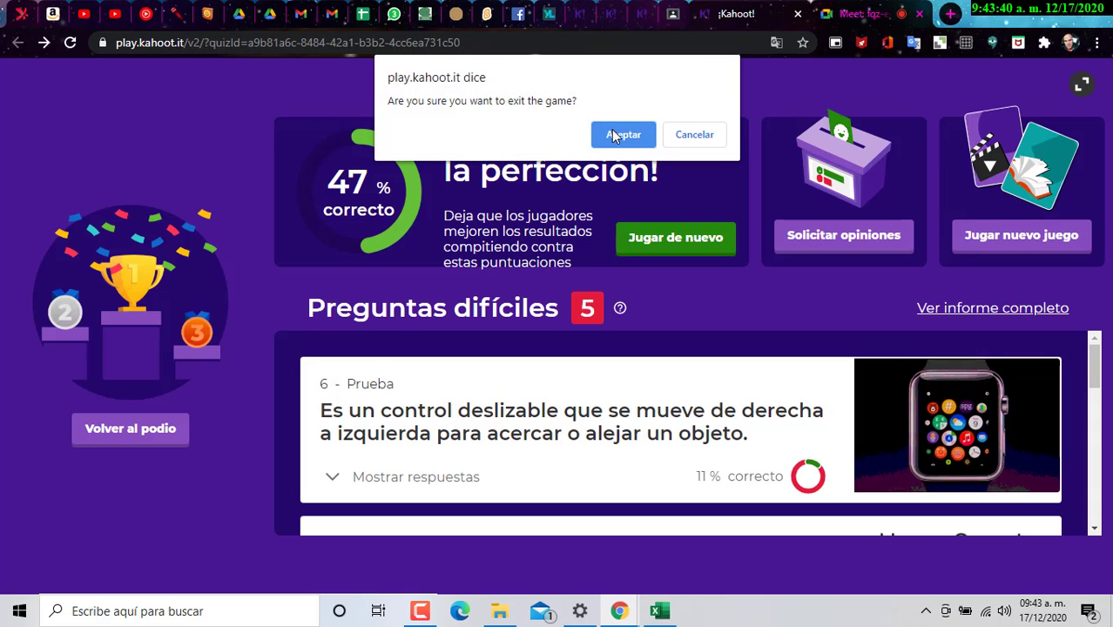
pyautogui.click(678, 136)
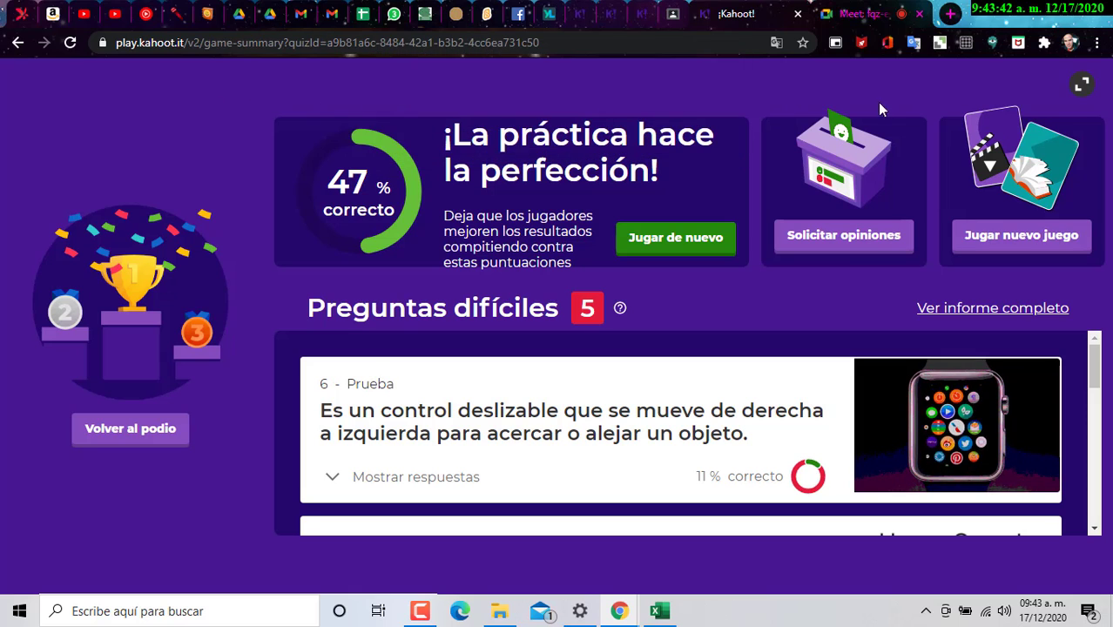
pyautogui.click(1081, 84)
pyautogui.click(1080, 31)
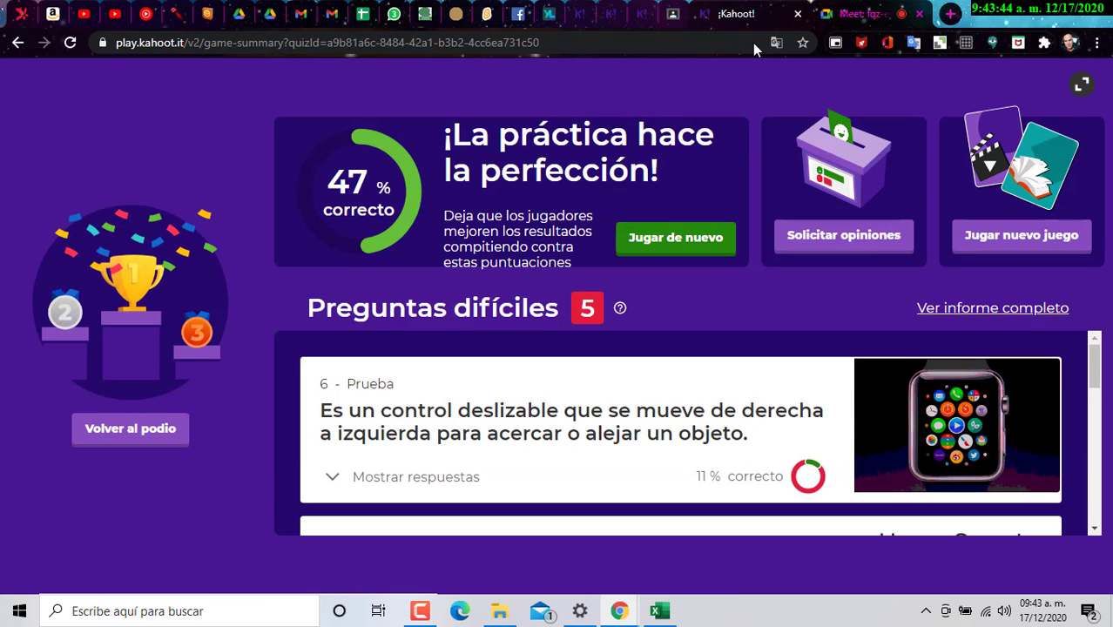
# Bring back the winners' podium and switch to the Excel workbook to look up the winners in the student list.
pyautogui.click(131, 429)
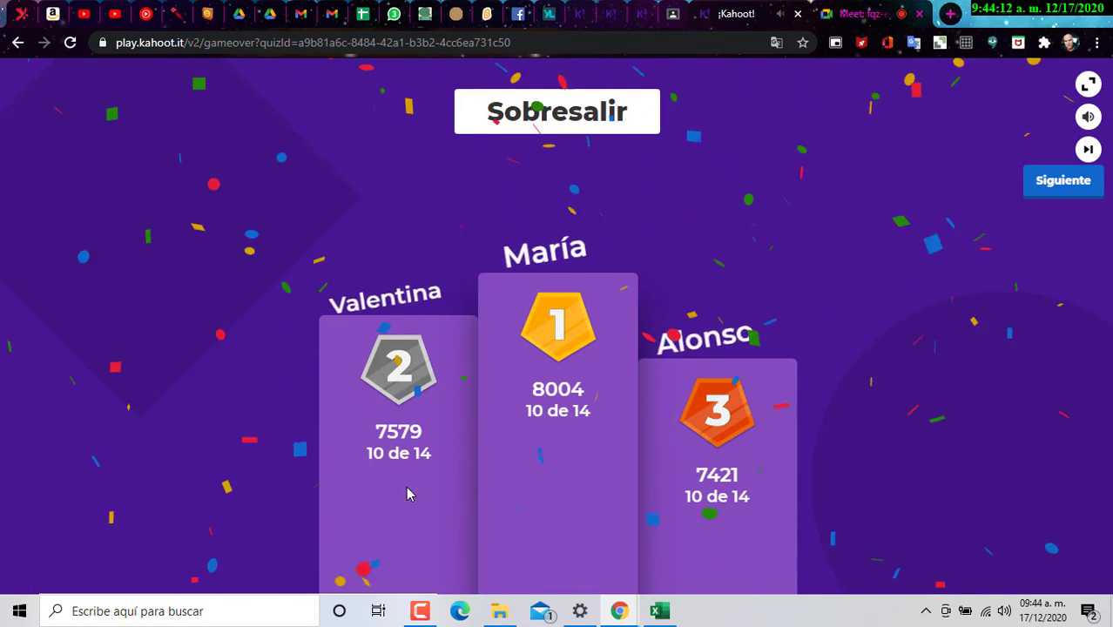
pyautogui.click(661, 612)
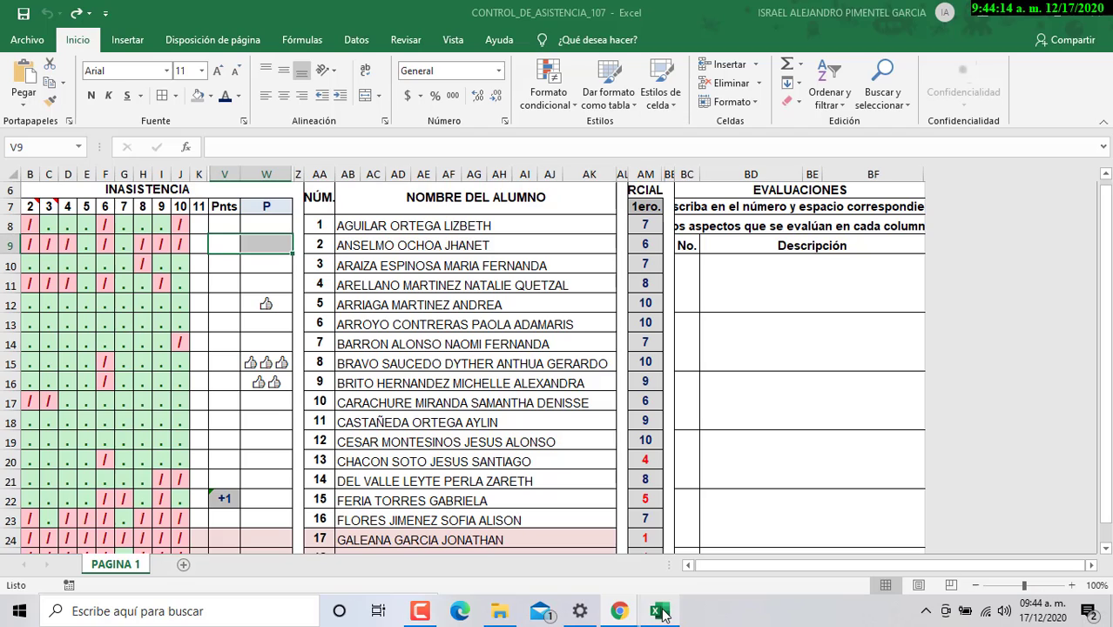
pyautogui.click(389, 386)
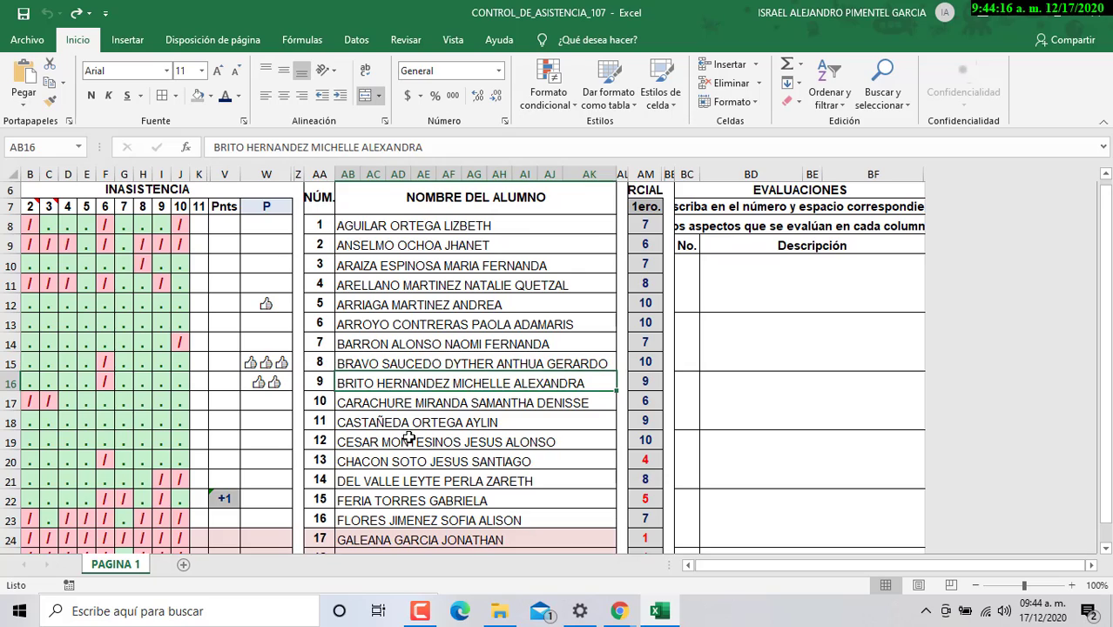
pyautogui.scroll(-4, 408, 438)
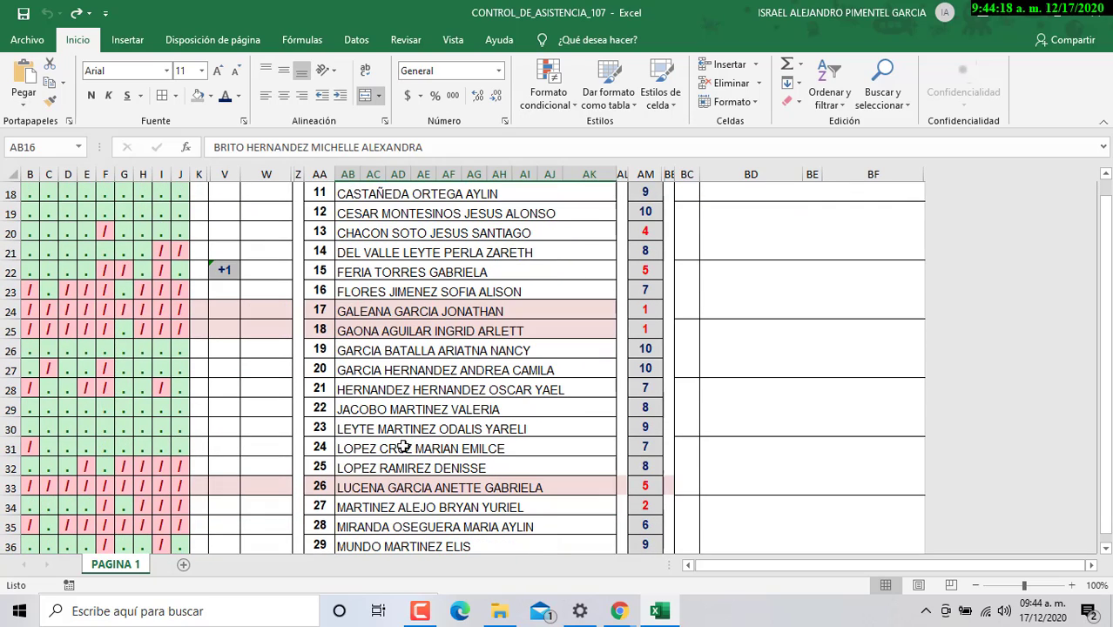
pyautogui.scroll(-3, 403, 447)
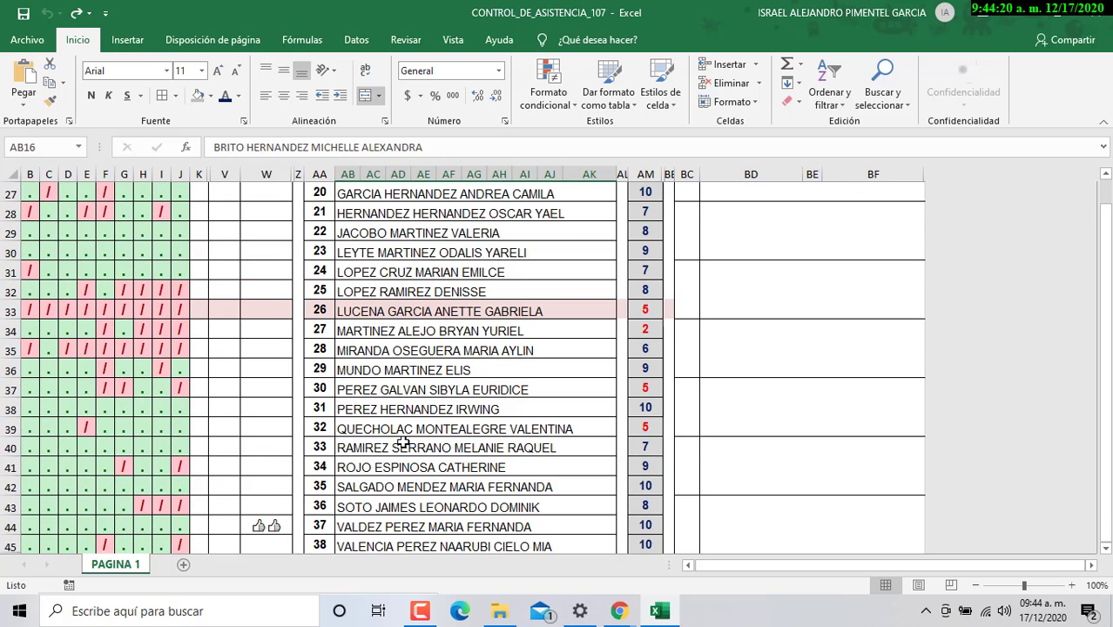
pyautogui.scroll(-1, 404, 442)
pyautogui.scroll(4, 404, 441)
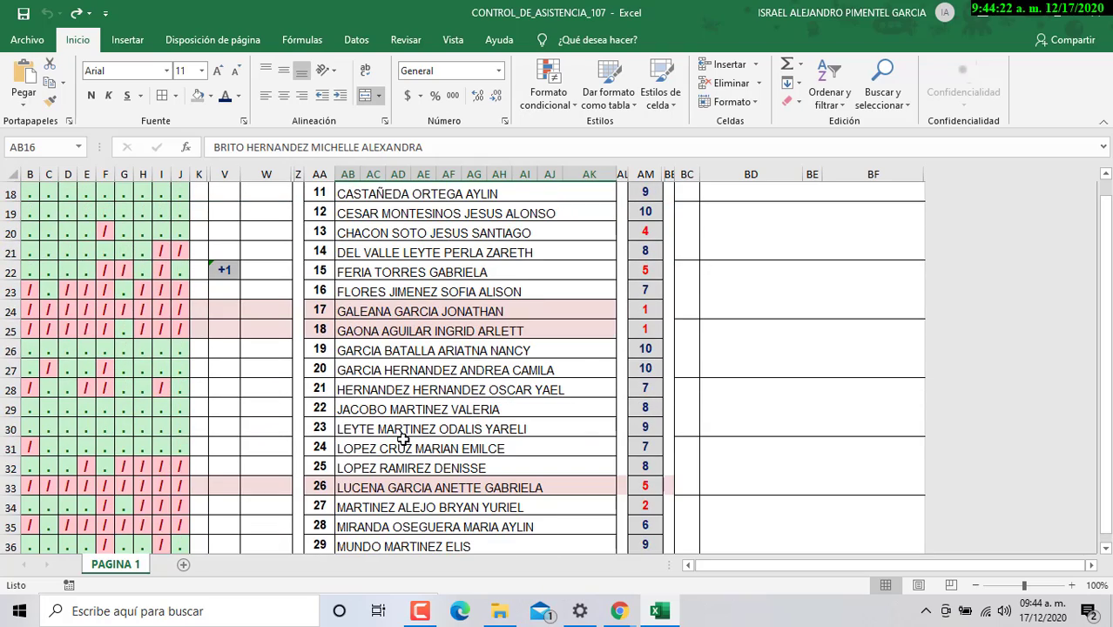
pyautogui.scroll(1, 403, 439)
# Award one thumbs-up to the third-place winner in cell W19 of the attendance sheet, picking it from the cell's options.
pyautogui.click(386, 272)
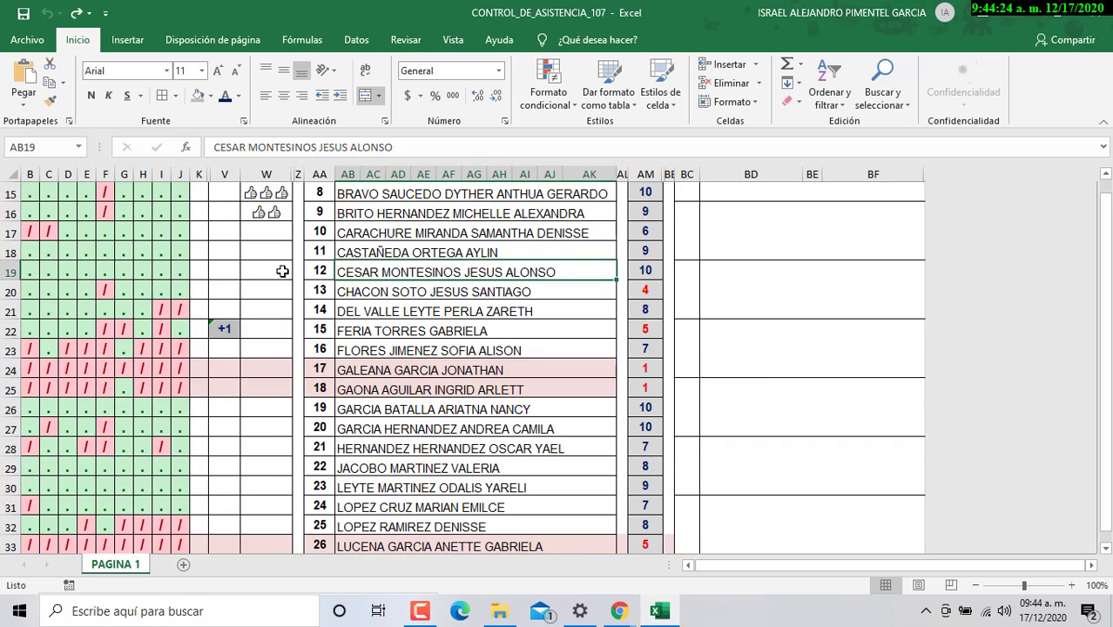
pyautogui.click(280, 270)
pyautogui.click(306, 271)
pyautogui.click(286, 270)
pyautogui.click(298, 272)
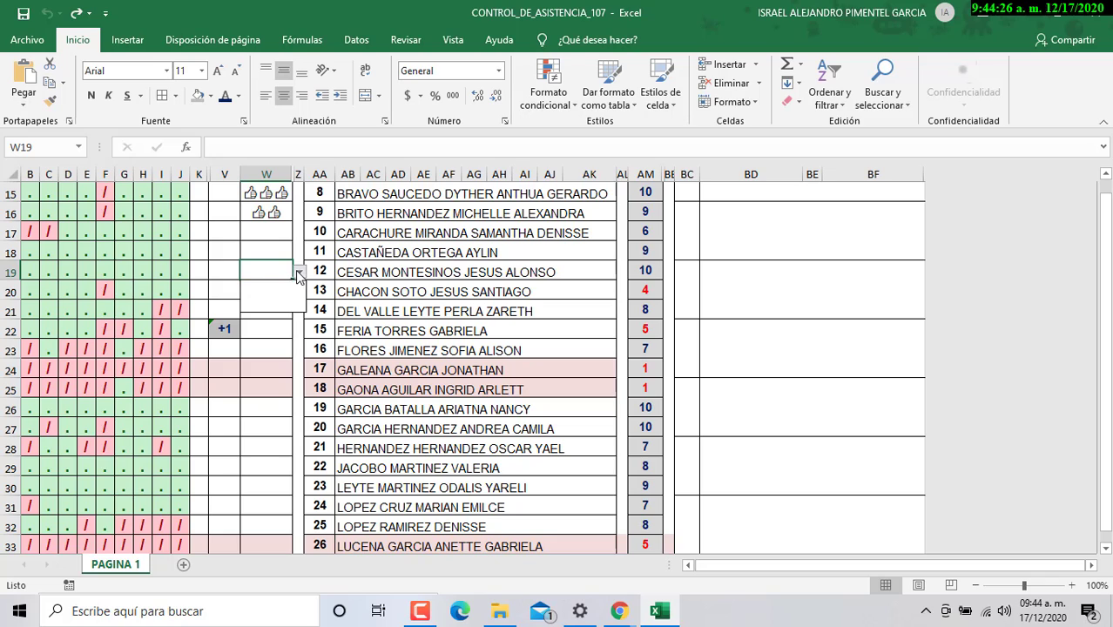
pyautogui.click(272, 285)
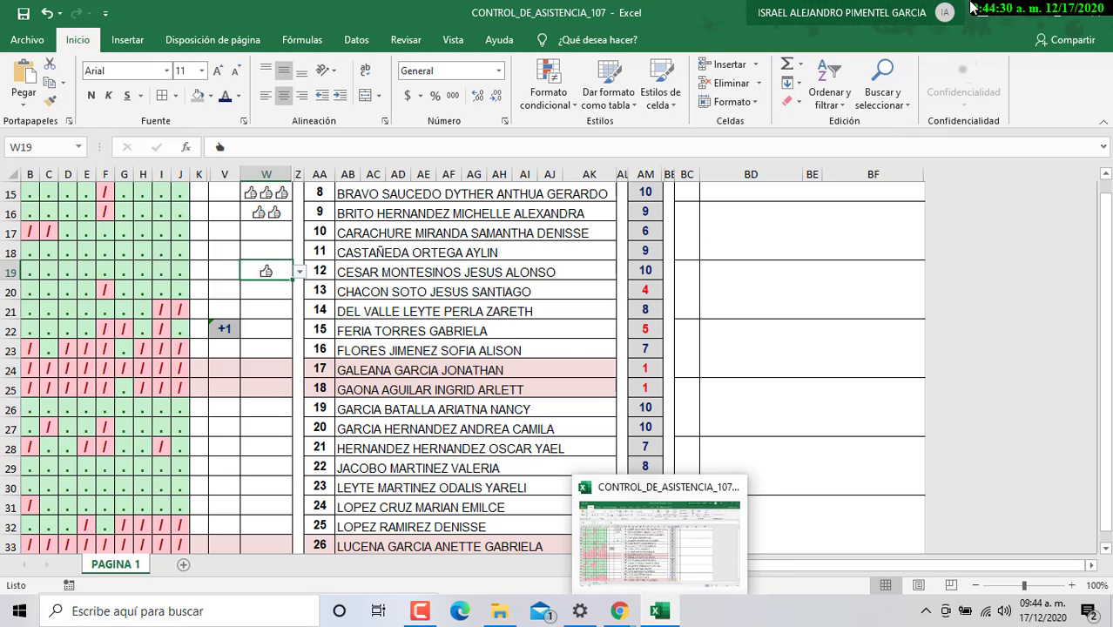
# Check the winners' podium and award one thumbs-up to the second-place winner in cell W39 of the attendance sheet.
pyautogui.click(655, 613)
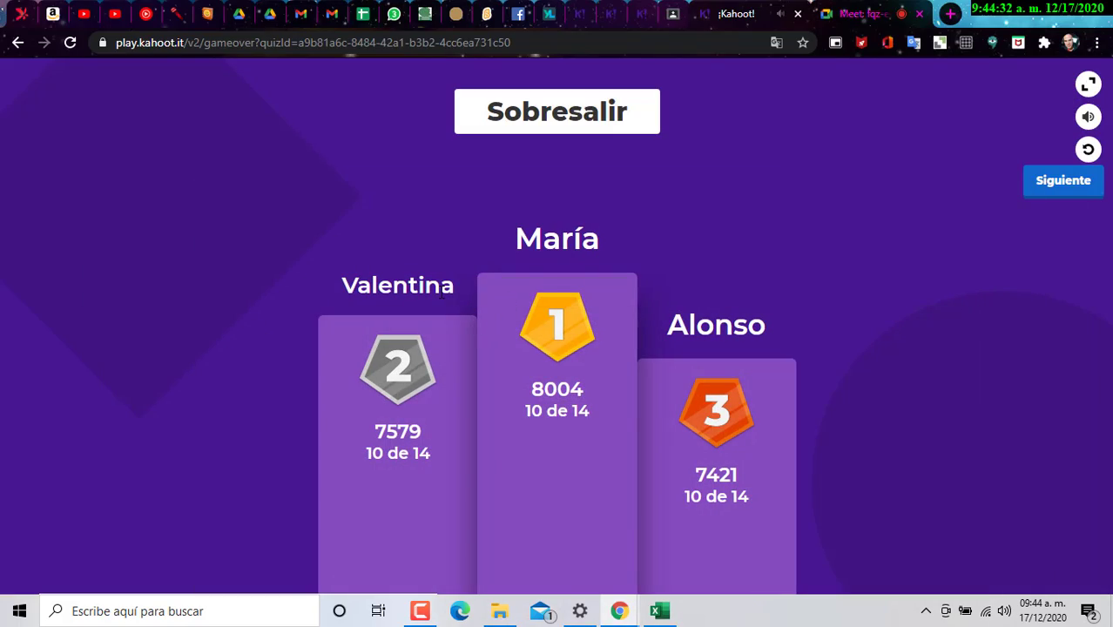
pyautogui.click(659, 611)
pyautogui.click(415, 412)
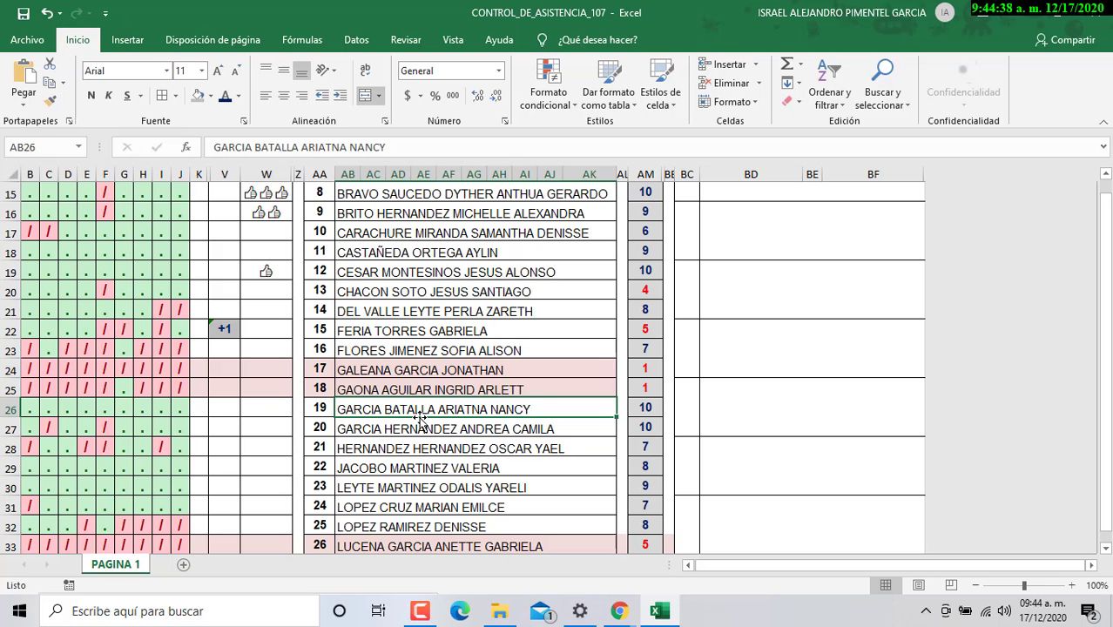
pyautogui.scroll(-7, 420, 418)
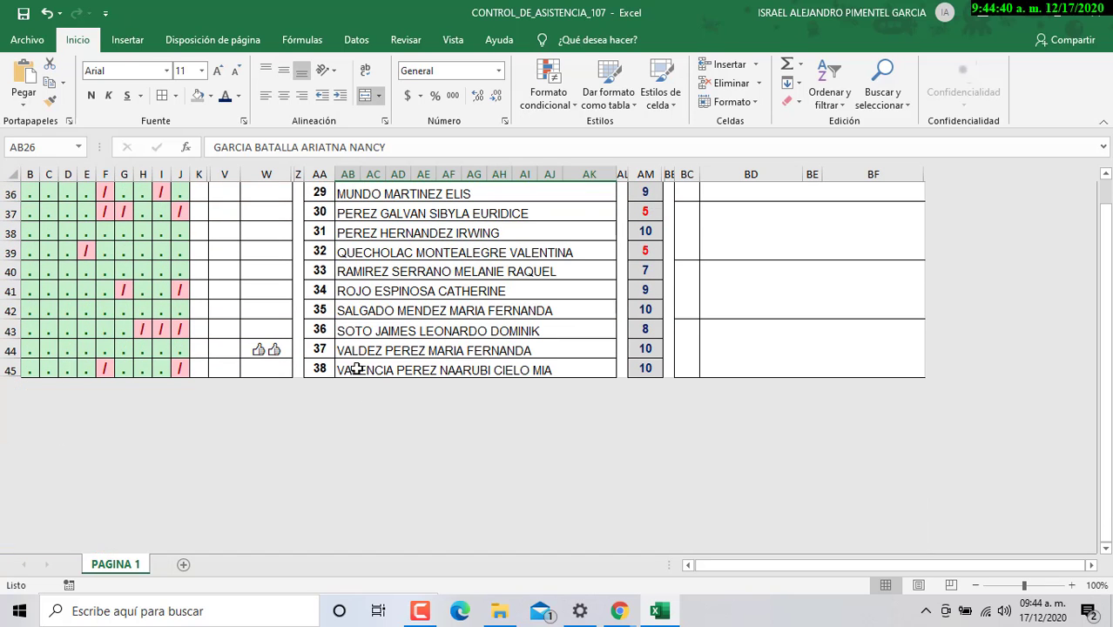
pyautogui.scroll(1, 364, 338)
pyautogui.click(376, 312)
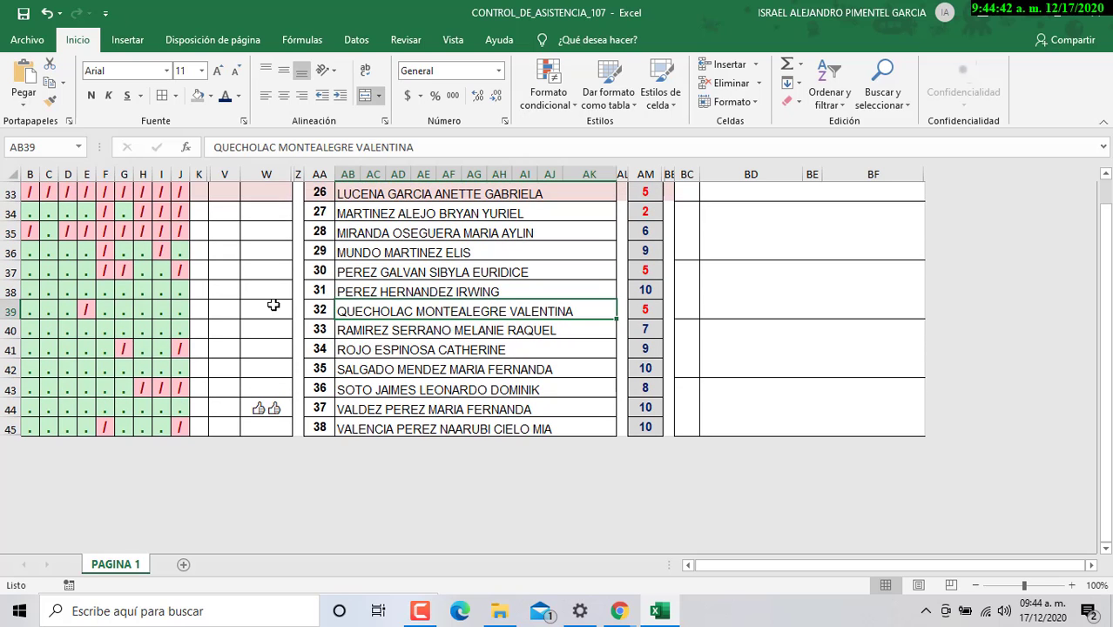
pyautogui.click(267, 311)
pyautogui.click(298, 311)
pyautogui.click(261, 328)
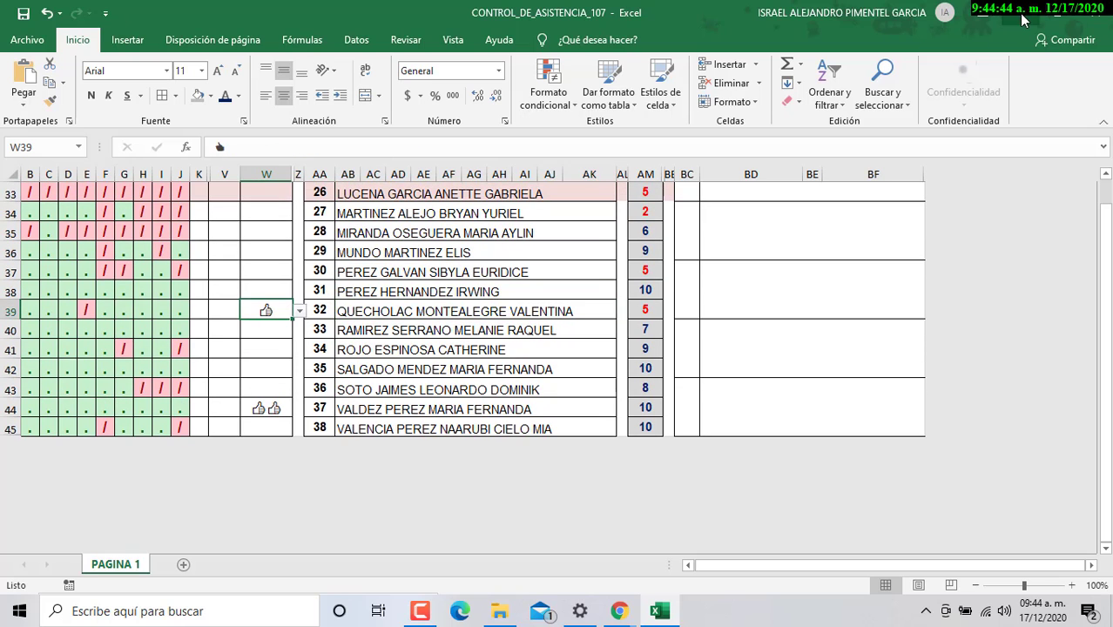
# Check the podium again and copy the +1 mark from cell V22 of the attendance sheet.
pyautogui.hotkey('alt', 'Tab')
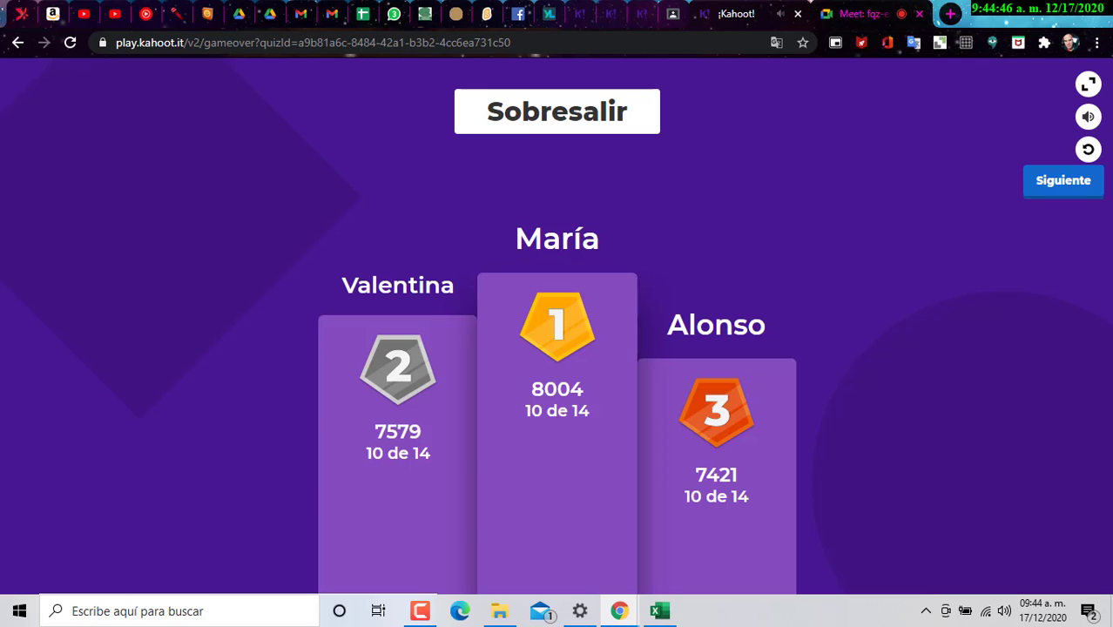
pyautogui.click(670, 612)
pyautogui.scroll(2, 357, 357)
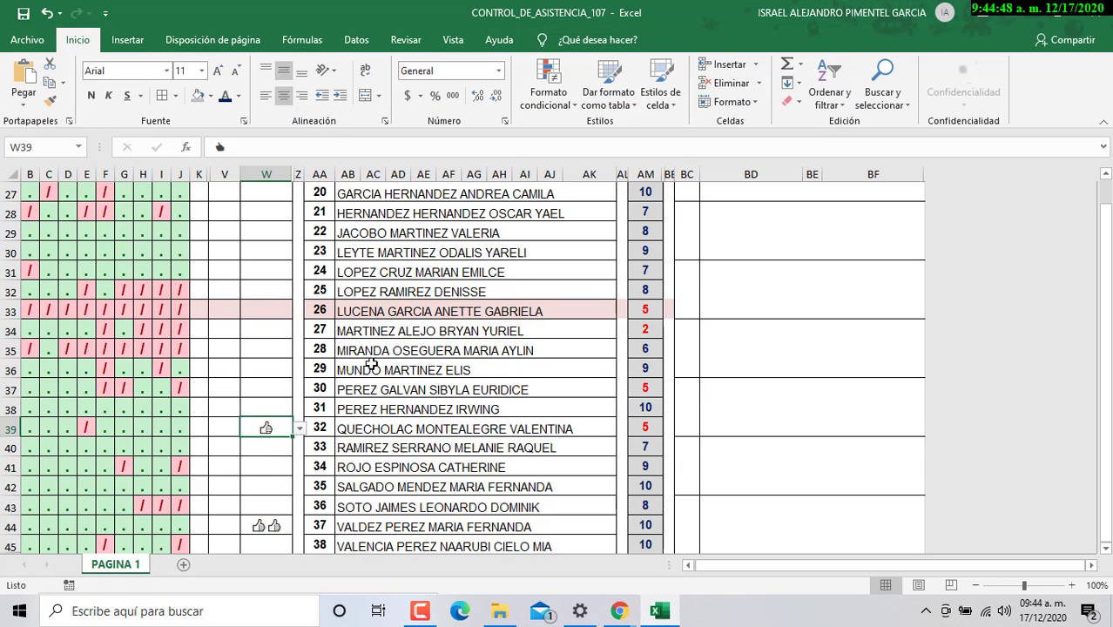
pyautogui.scroll(2, 600, 418)
pyautogui.click(224, 210)
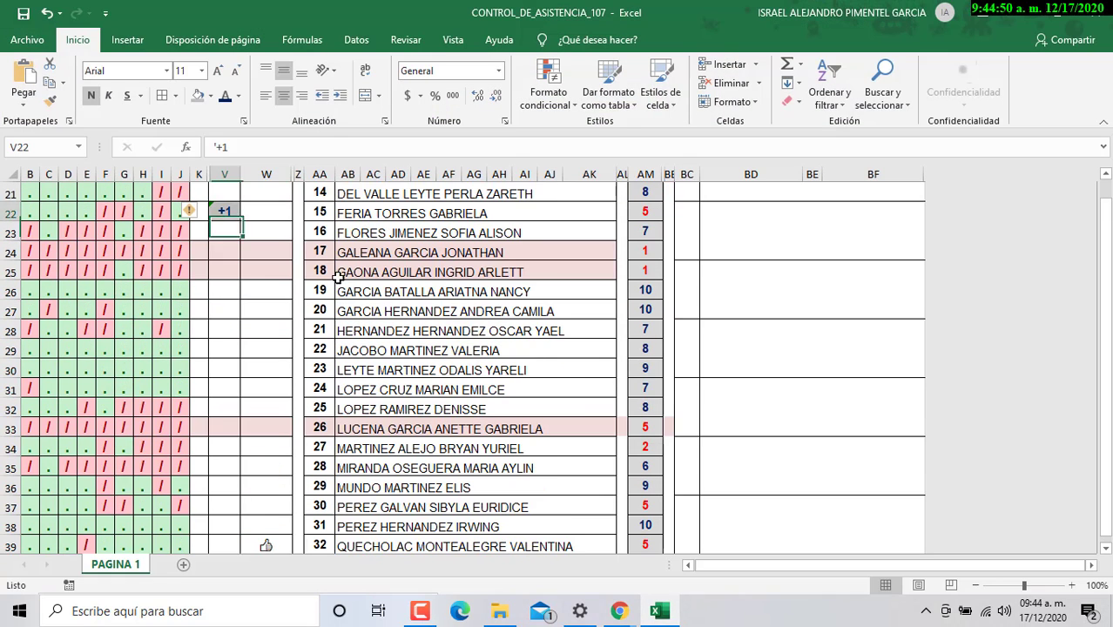
pyautogui.hotkey('ctrl', 'c')
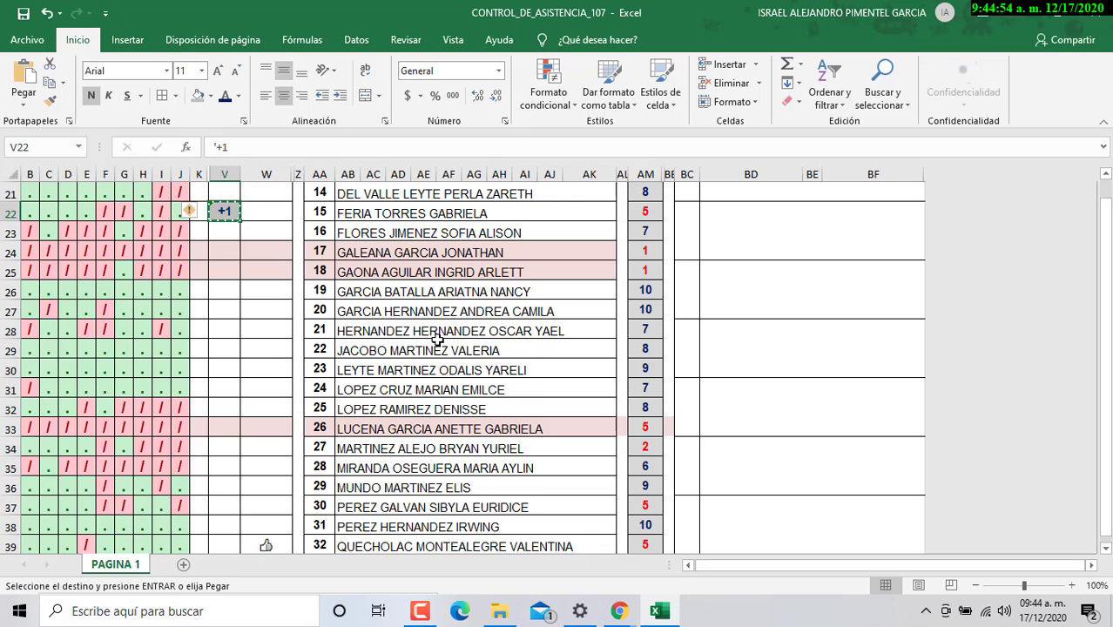
# Lower the sound volume on the winners' podium page and return to the Excel workbook.
pyautogui.click(1030, 16)
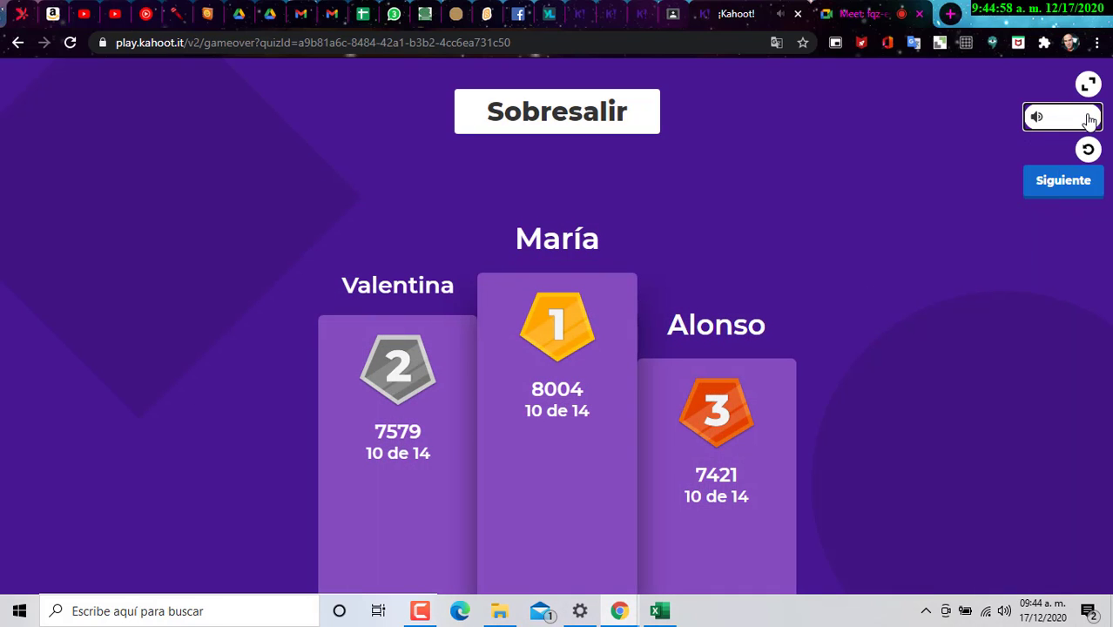
pyautogui.moveTo(1057, 116); pyautogui.dragTo(1041, 121)
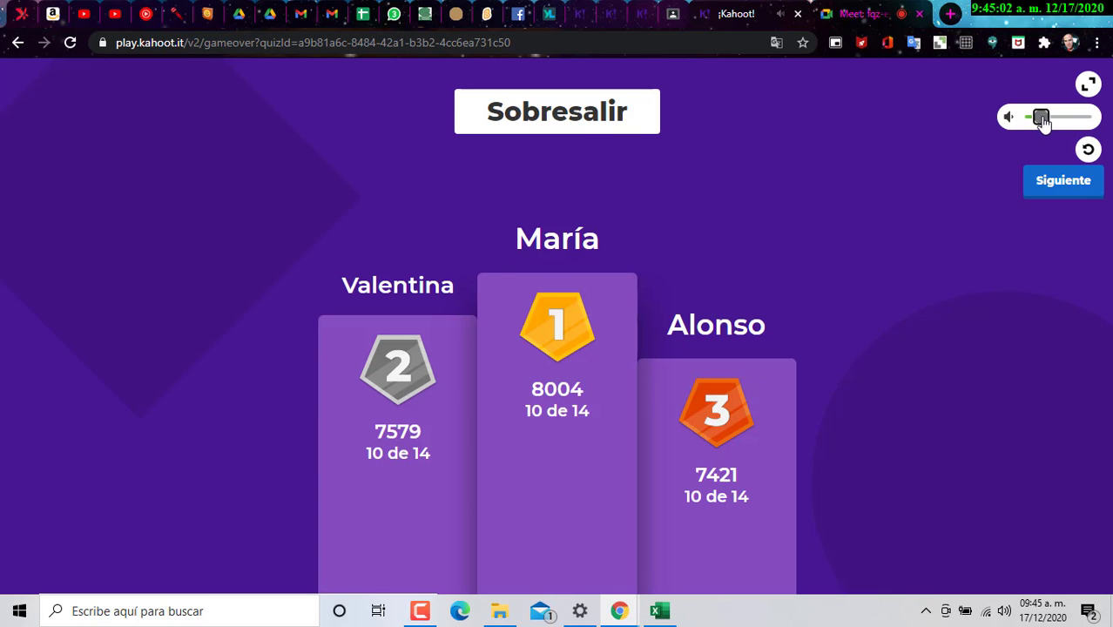
pyautogui.click(660, 612)
# Find the first-place winner in the student list and paste the copied +1 mark into cell V42.
pyautogui.scroll(-1, 390, 390)
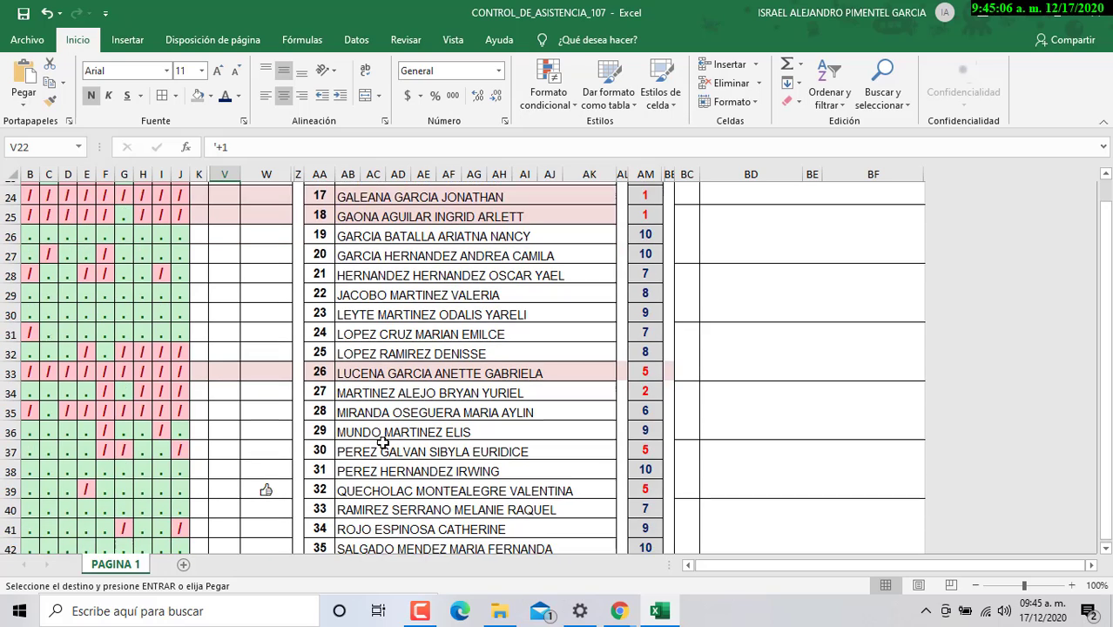
pyautogui.click(379, 449)
pyautogui.scroll(-2, 379, 453)
pyautogui.click(370, 428)
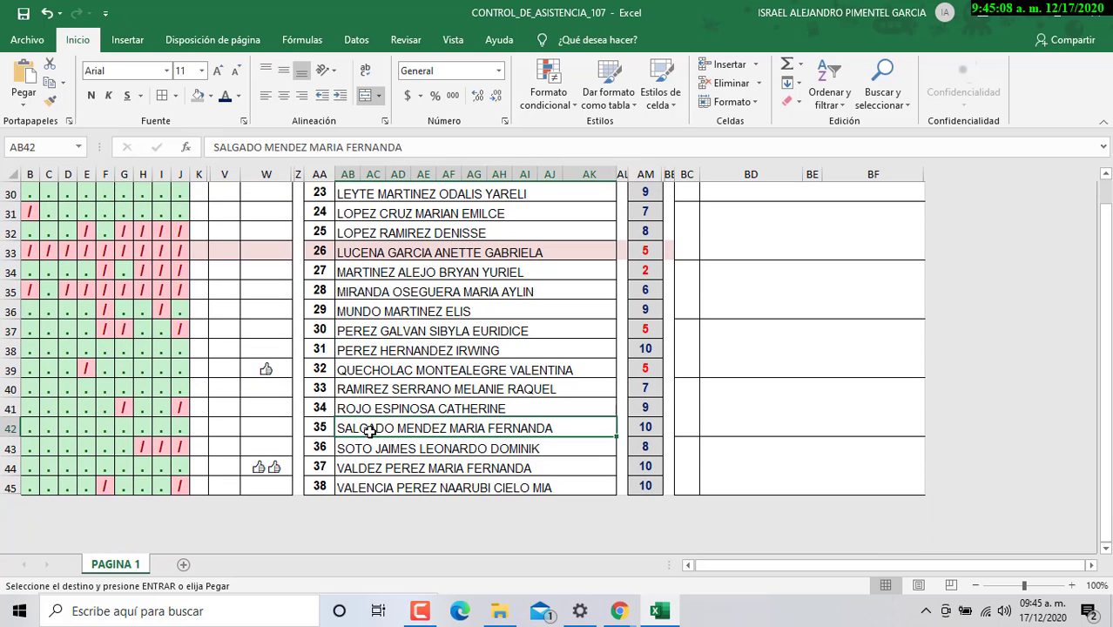
pyautogui.click(230, 430)
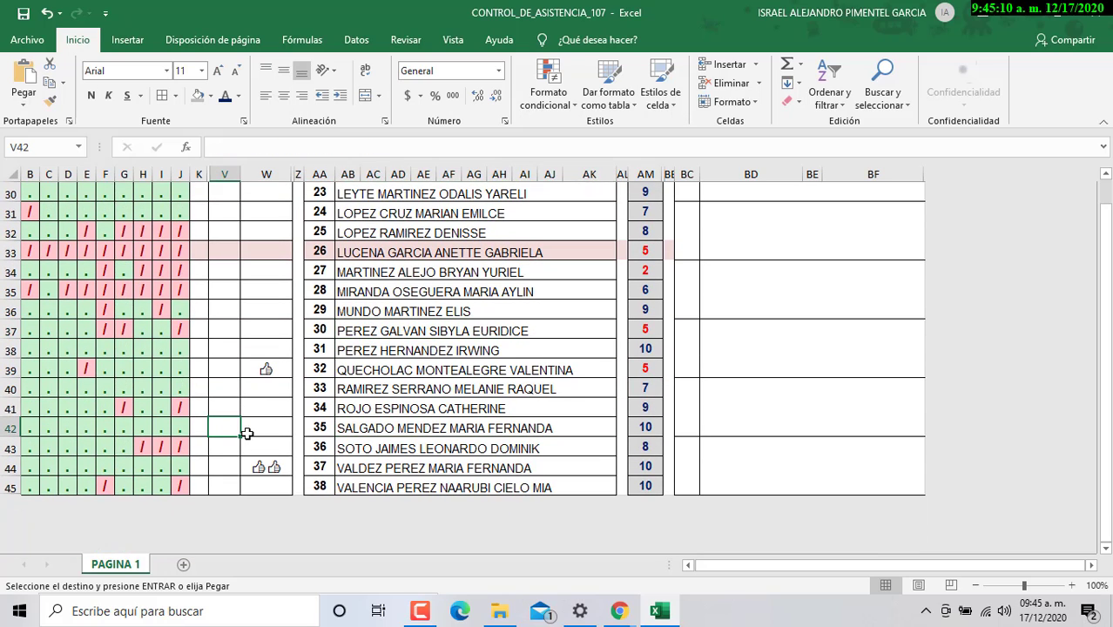
pyautogui.hotkey('ctrl', 'v')
pyautogui.click(257, 409)
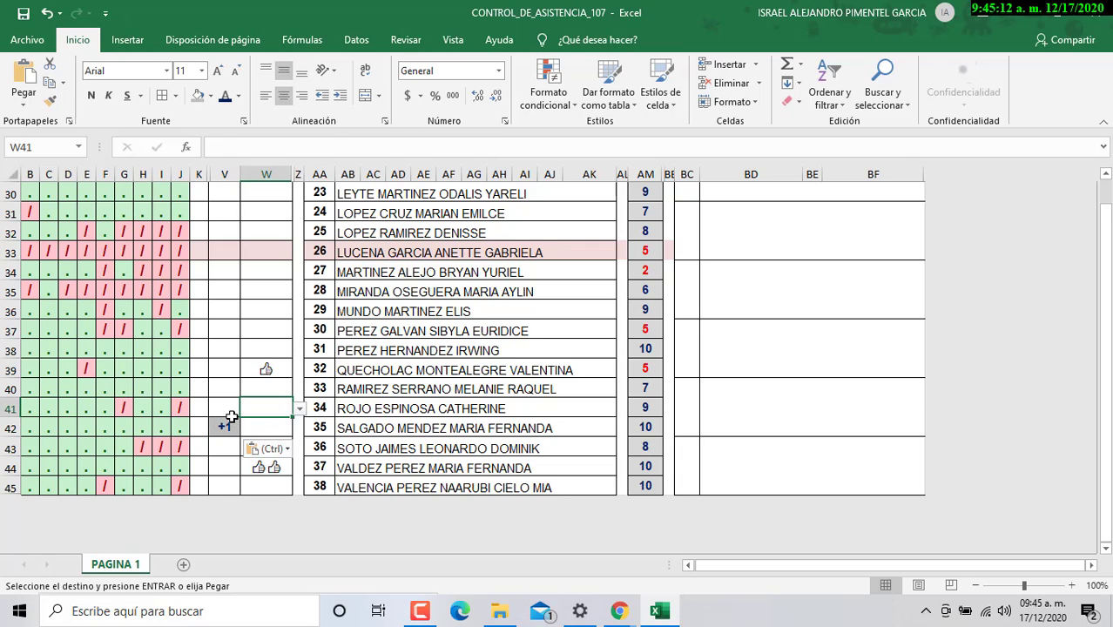
pyautogui.click(224, 427)
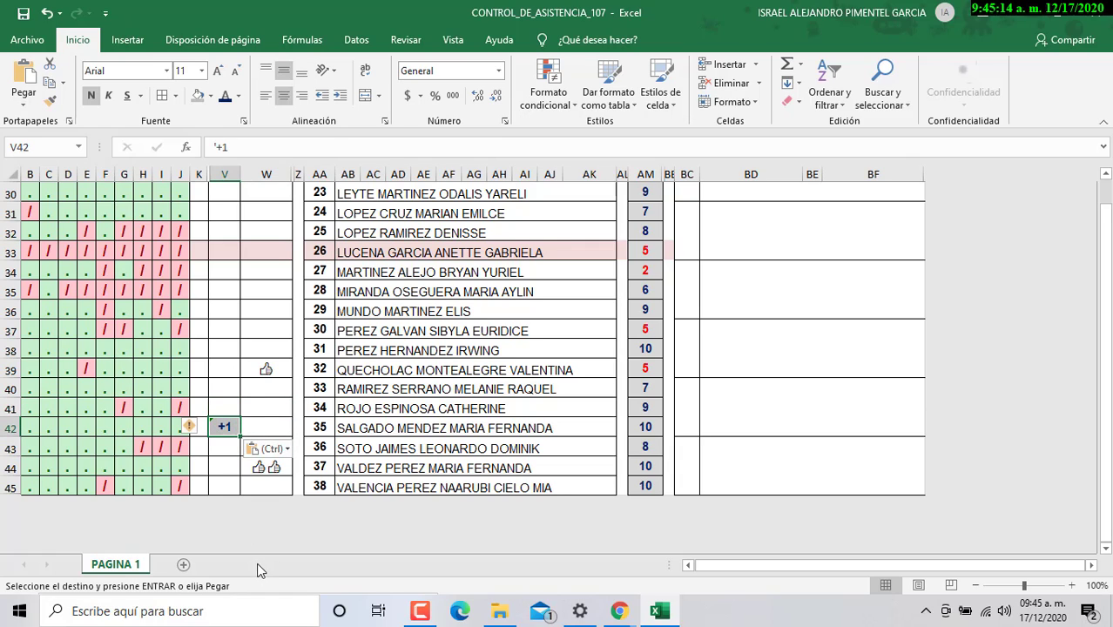
# Clear the copy selection and review the +1 and thumbs-up marks across the student list.
pyautogui.scroll(7, 376, 448)
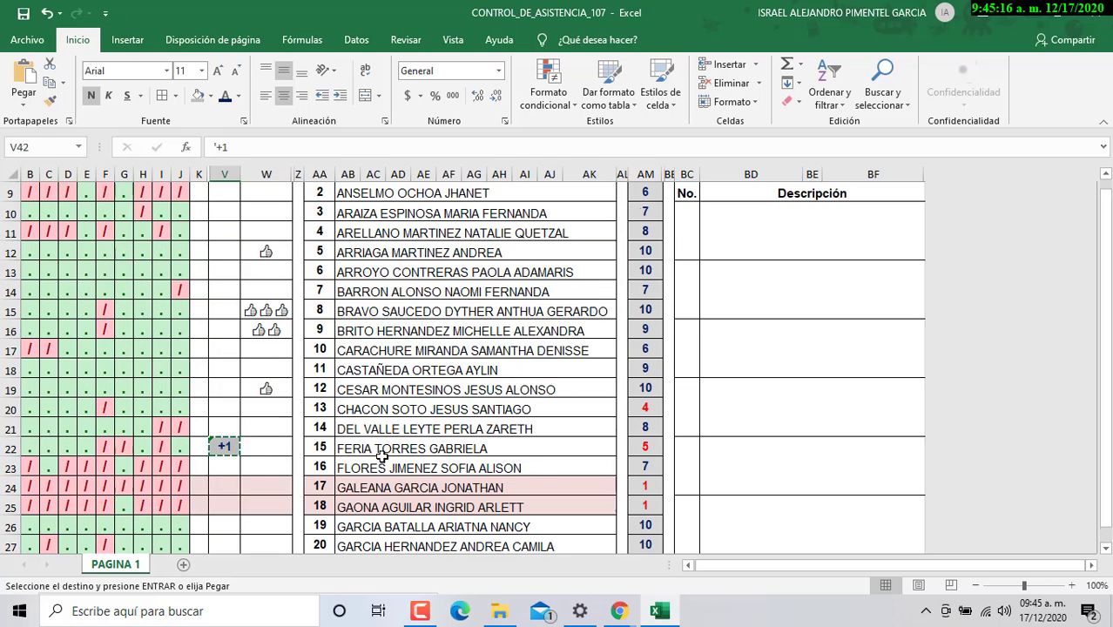
pyautogui.click(261, 429)
pyautogui.press('Escape')
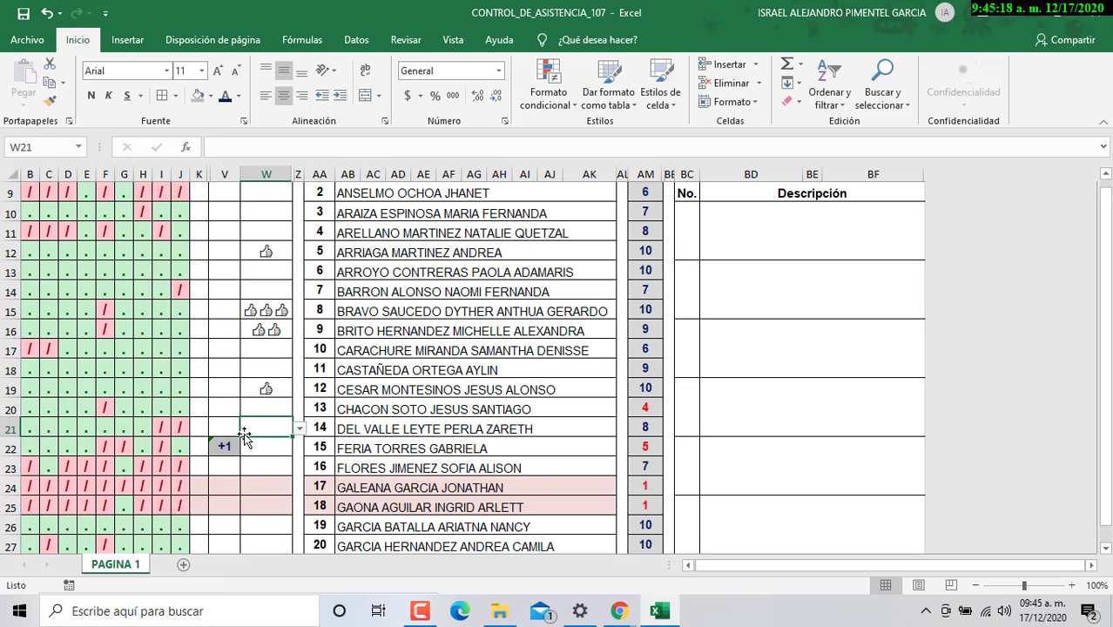
pyautogui.click(241, 445)
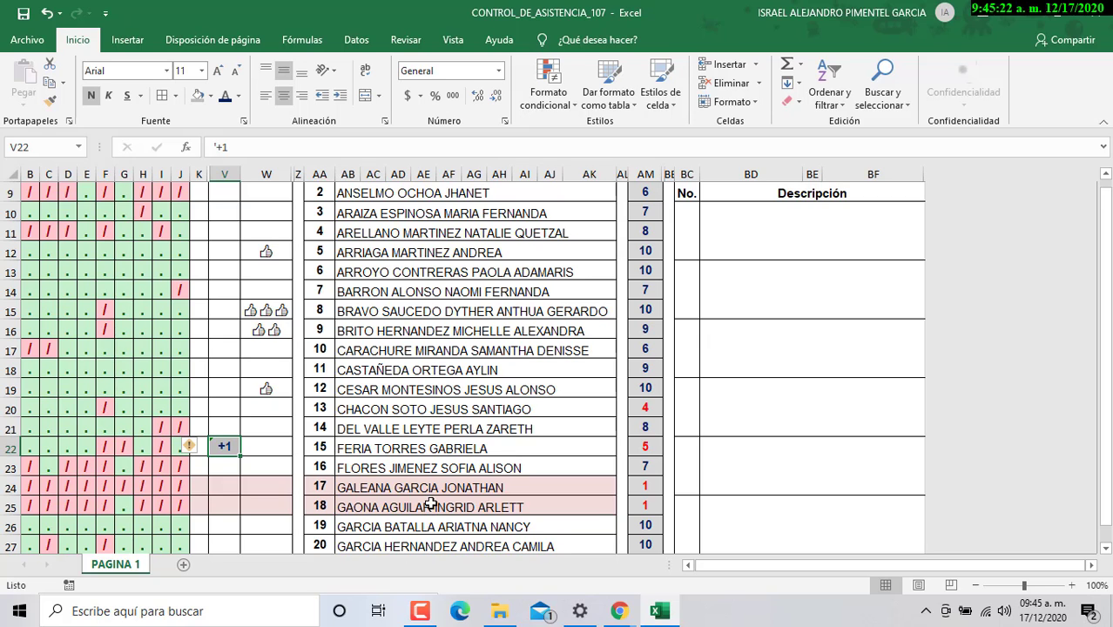
pyautogui.scroll(-6, 431, 504)
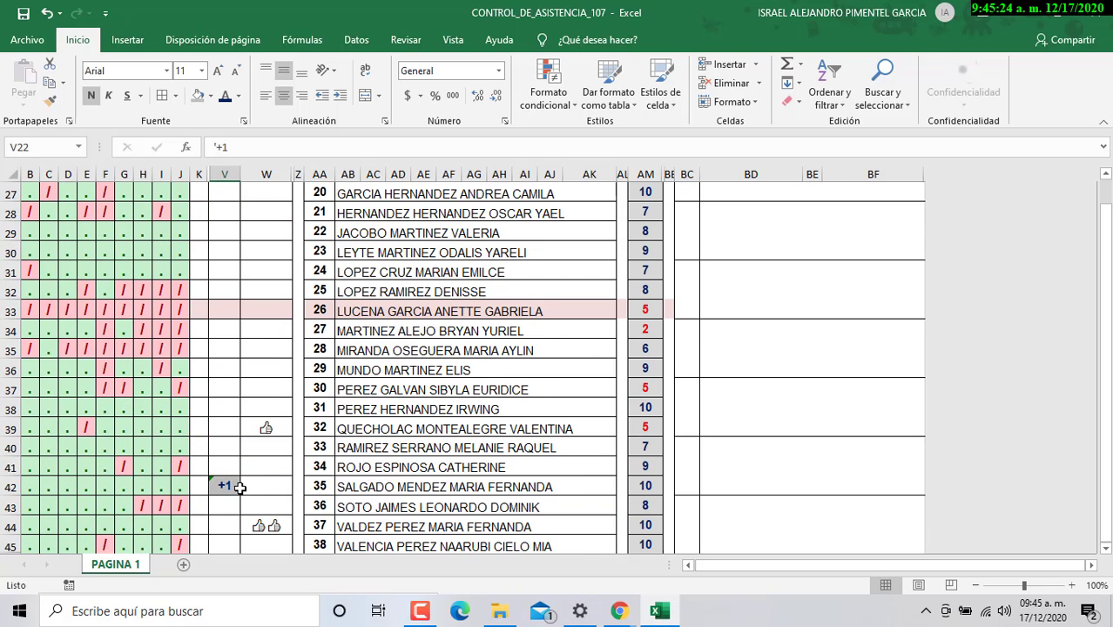
pyautogui.click(361, 487)
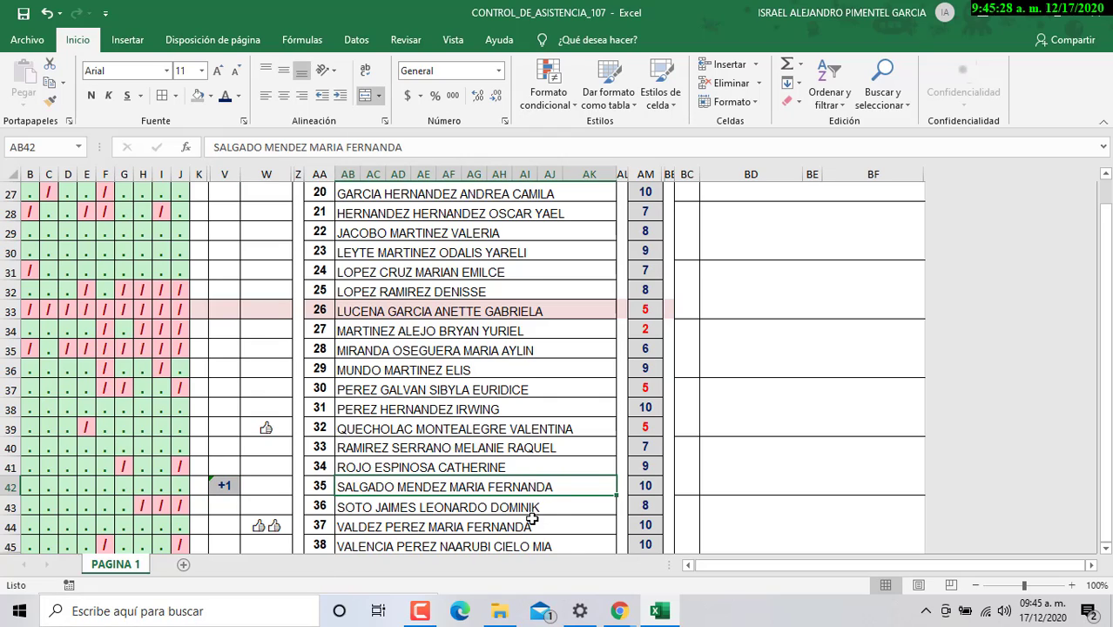
pyautogui.scroll(7, 532, 519)
pyautogui.scroll(-7, 529, 520)
pyautogui.scroll(1, 401, 375)
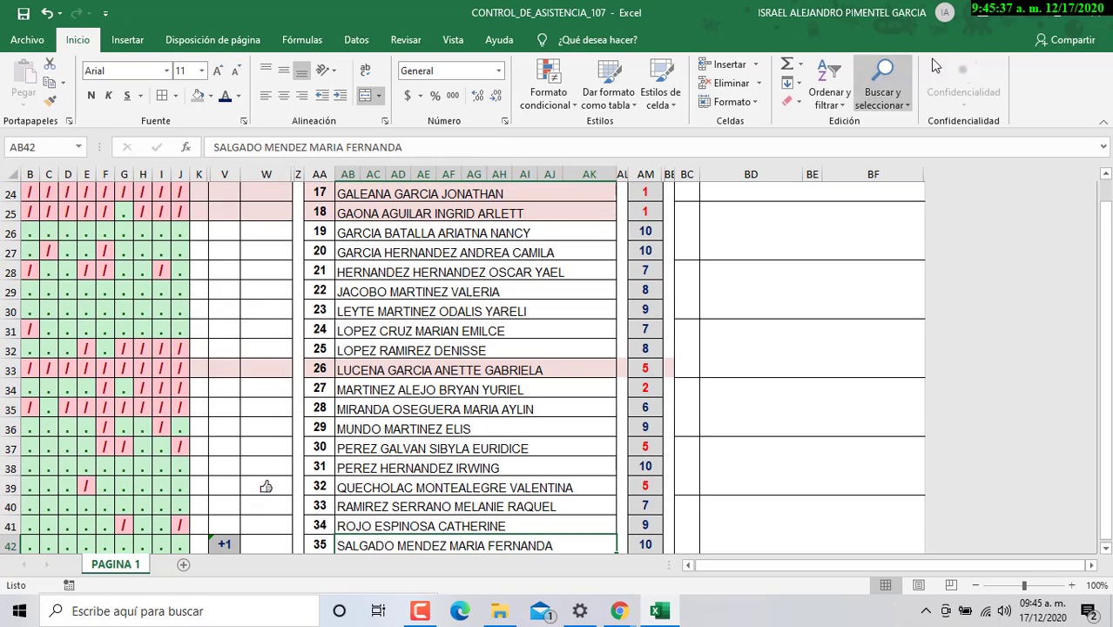
# Go back to the finished Excel quiz and close its game page, confirming that the site should be left.
pyautogui.click(1017, 19)
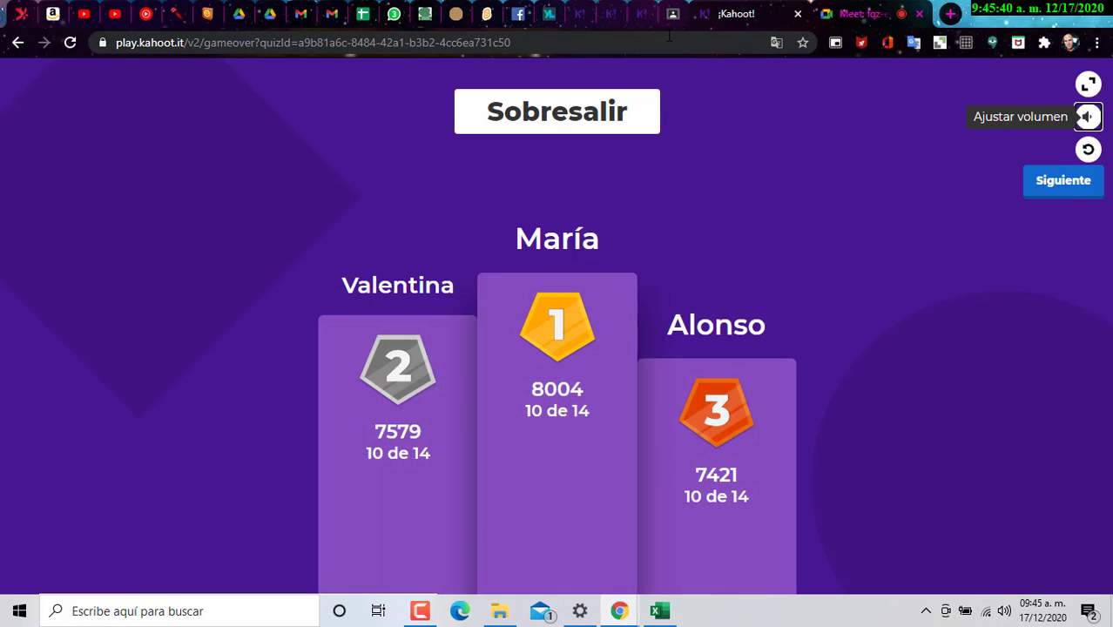
pyautogui.click(799, 14)
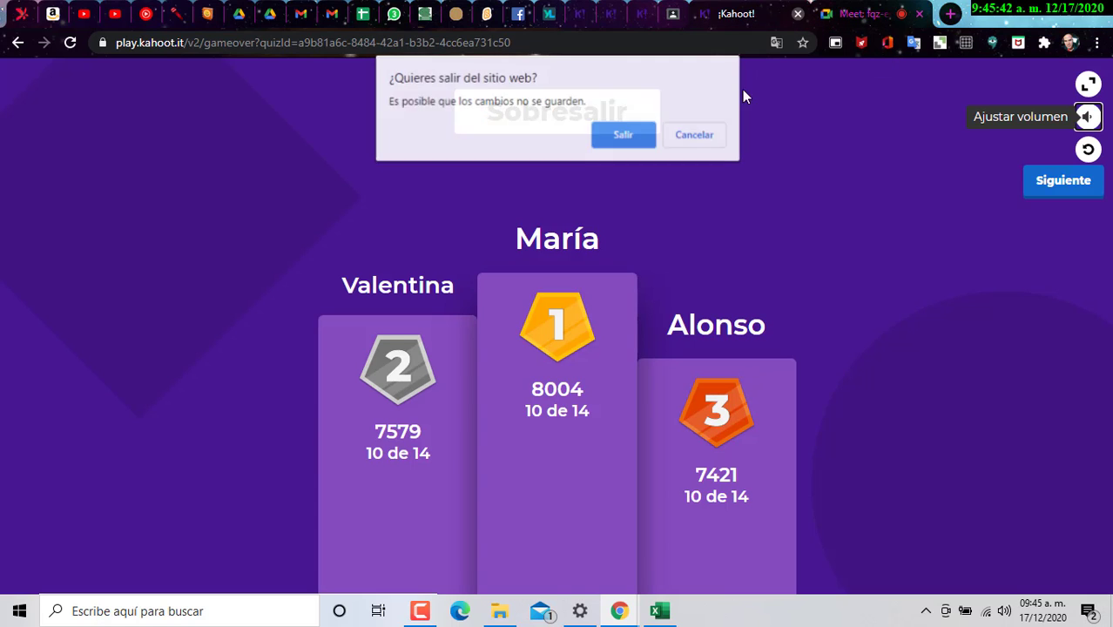
pyautogui.click(623, 135)
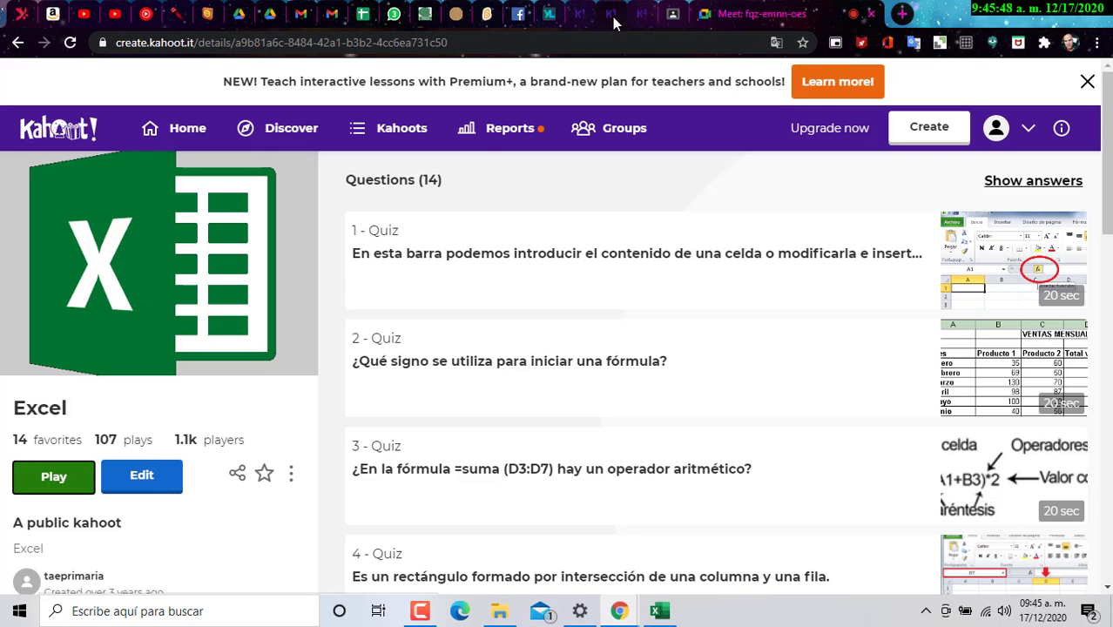
# Look through the questions of the "Ofimatica, Power Point 2013" kahoot and launch it as a live game up to the player lobby.
pyautogui.click(642, 16)
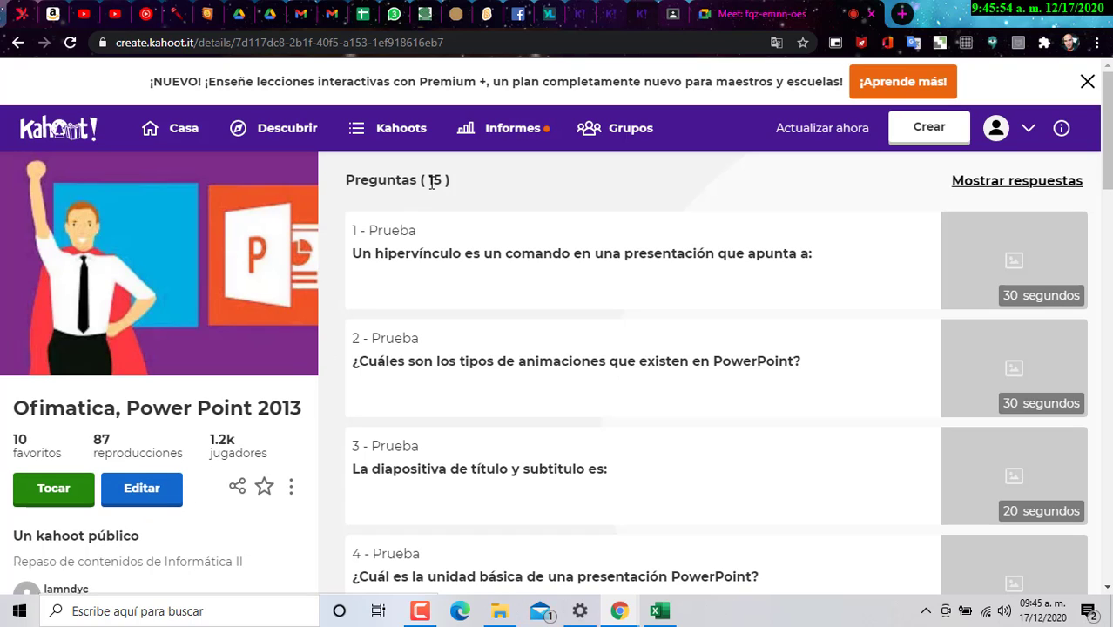
pyautogui.scroll(-3, 704, 260)
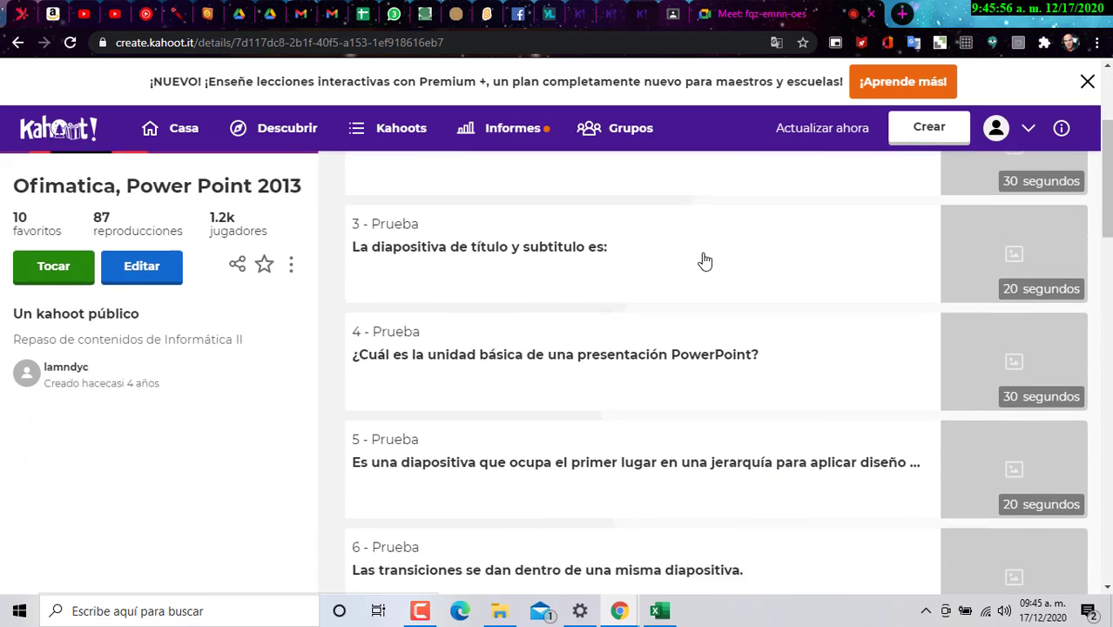
pyautogui.scroll(-15, 704, 260)
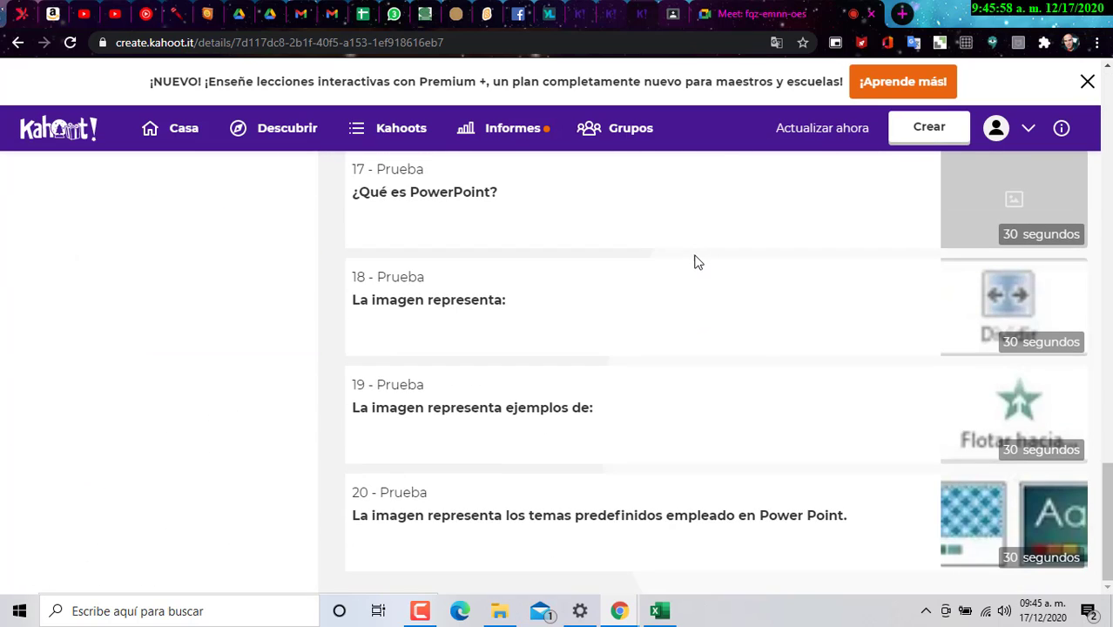
pyautogui.scroll(18, 697, 261)
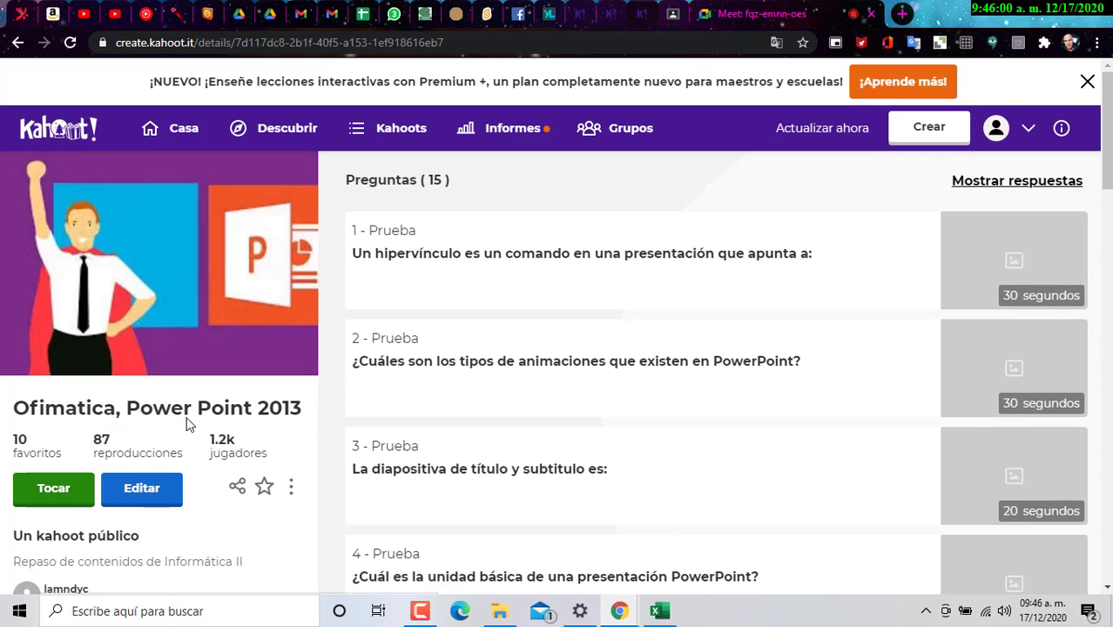
pyautogui.click(62, 495)
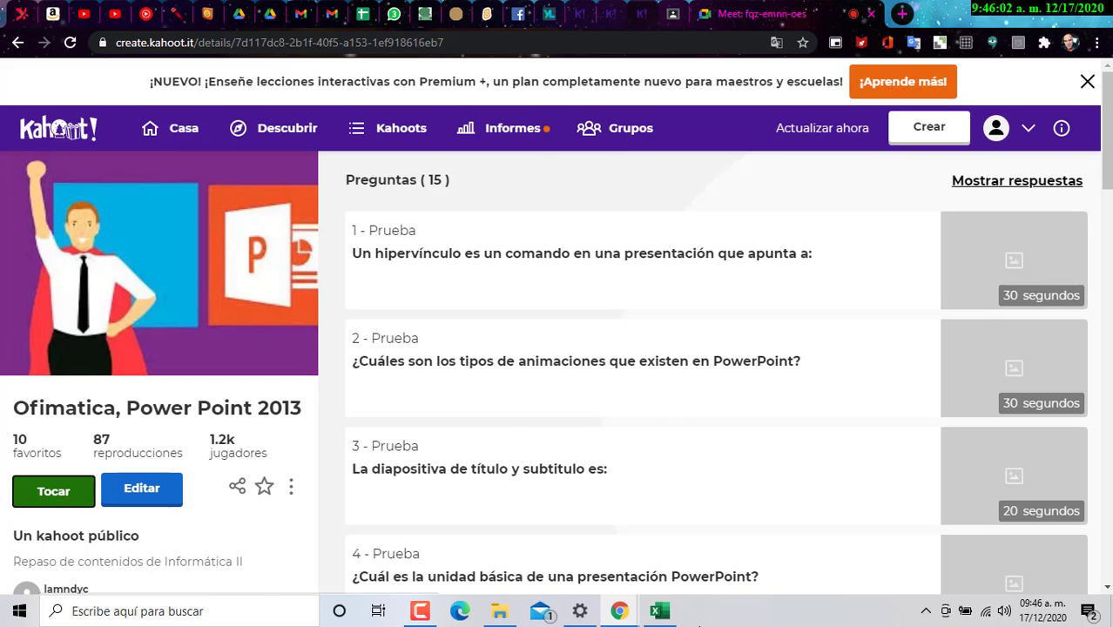
pyautogui.click(467, 373)
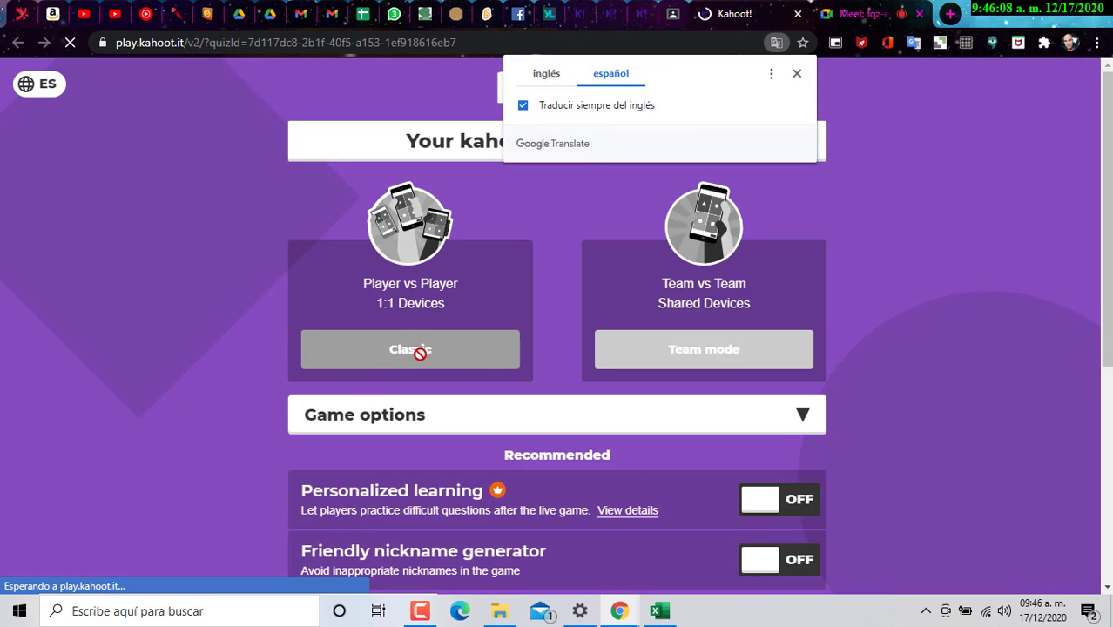
pyautogui.click(704, 352)
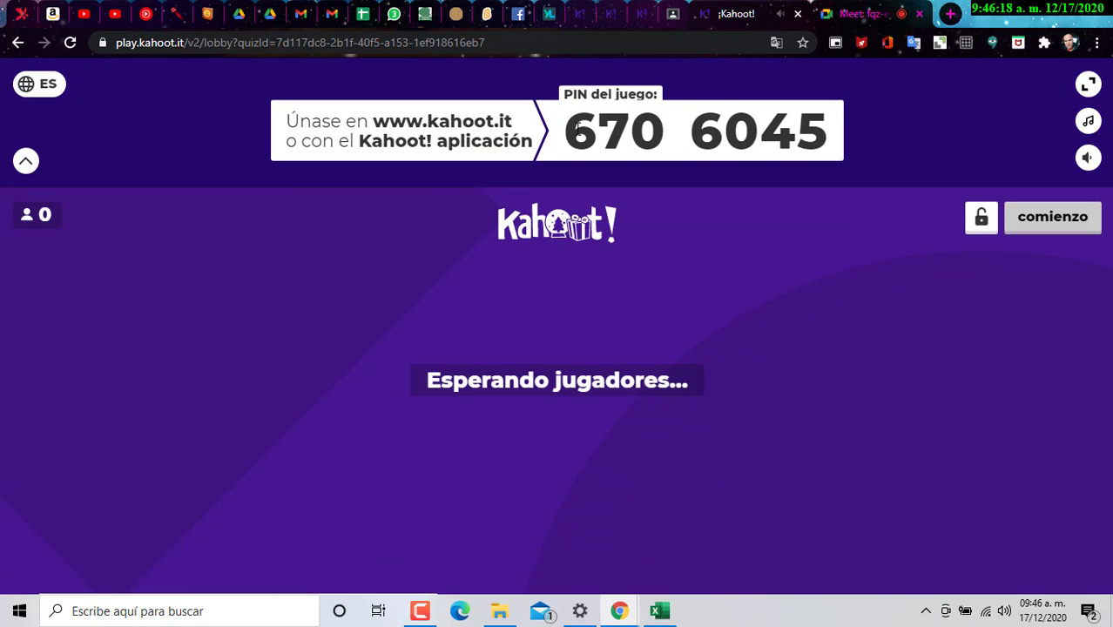
# Highlight the game PIN in the player lobby for the class and adjust the game's sound volume.
pyautogui.moveTo(576, 128); pyautogui.dragTo(756, 290)
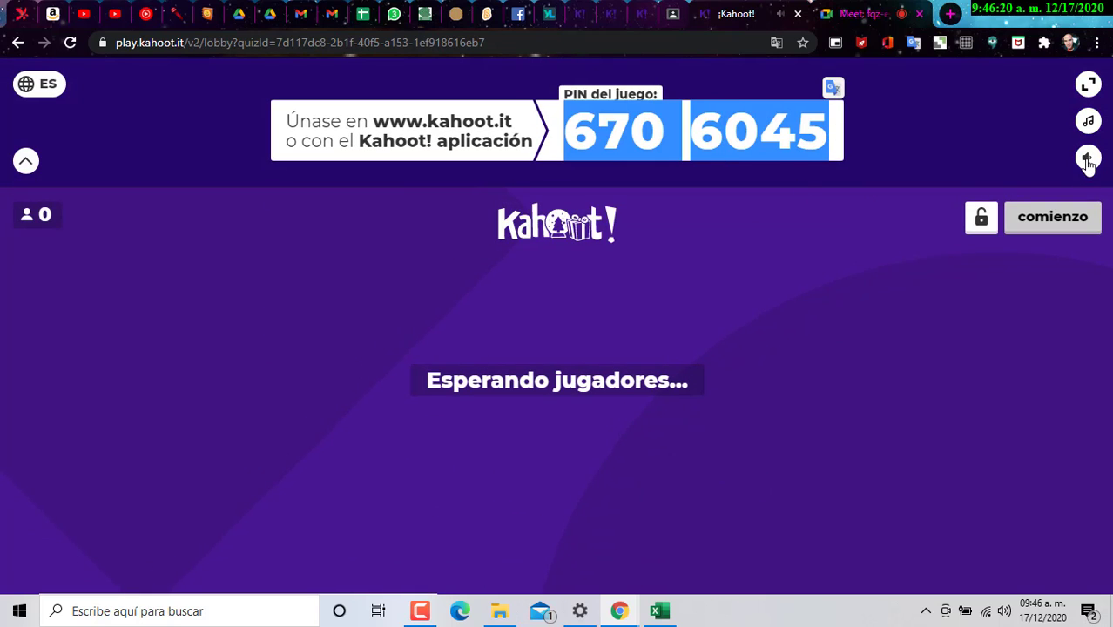
pyautogui.moveTo(1088, 163)
pyautogui.moveTo(1087, 160); pyautogui.dragTo(1062, 166)
pyautogui.click(800, 133)
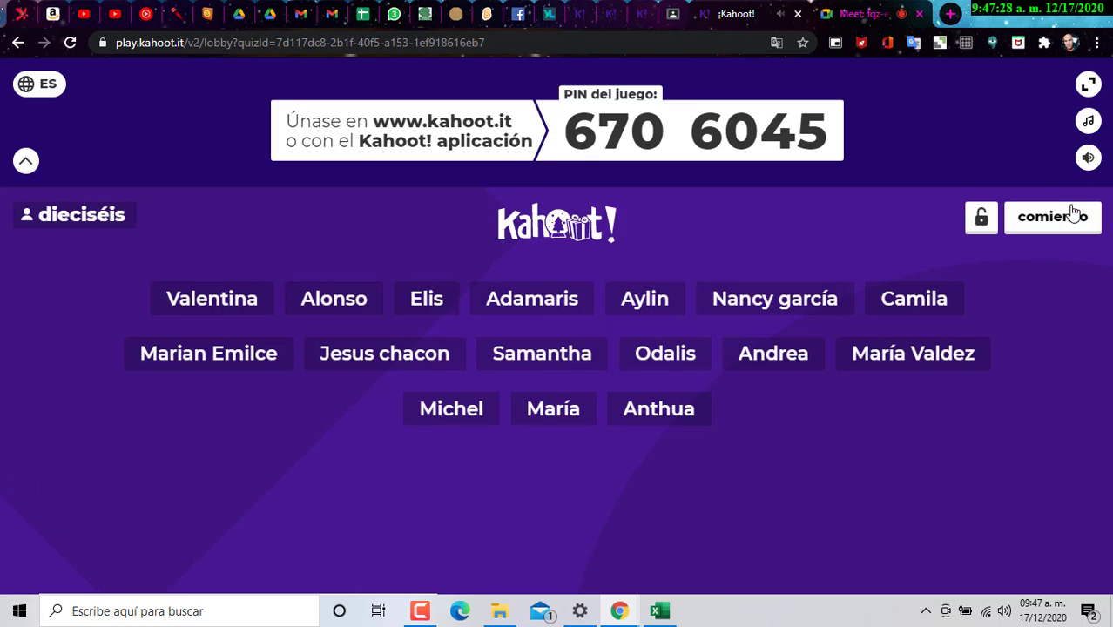
# Start the PowerPoint kahoot with the joined players and advance past the first question's results and scoreboard to question 2.
pyautogui.click(1050, 222)
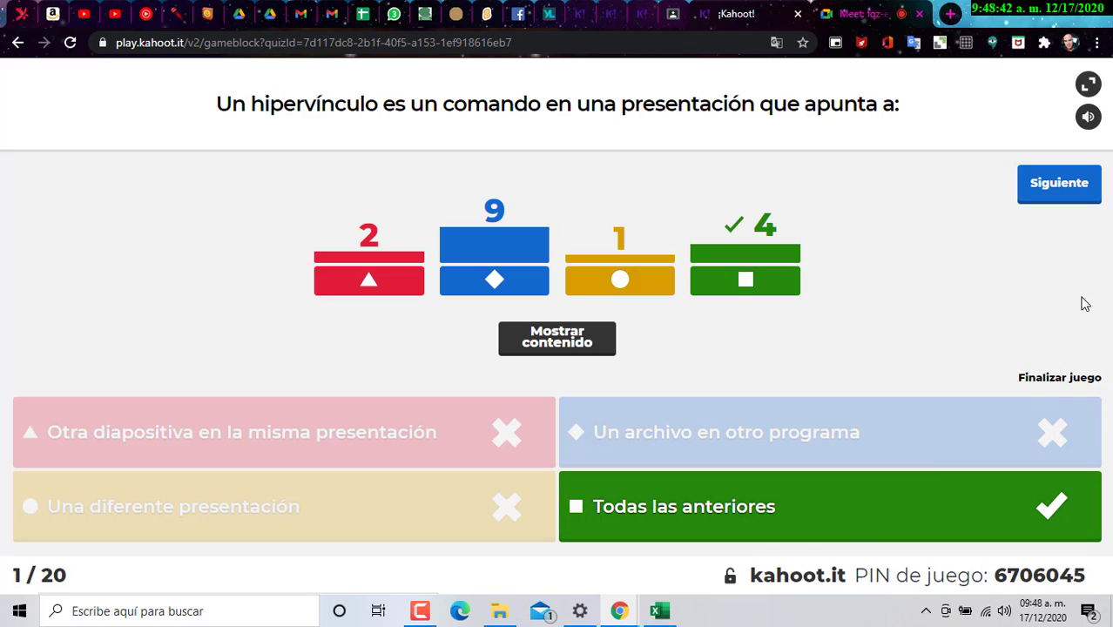
pyautogui.click(1075, 200)
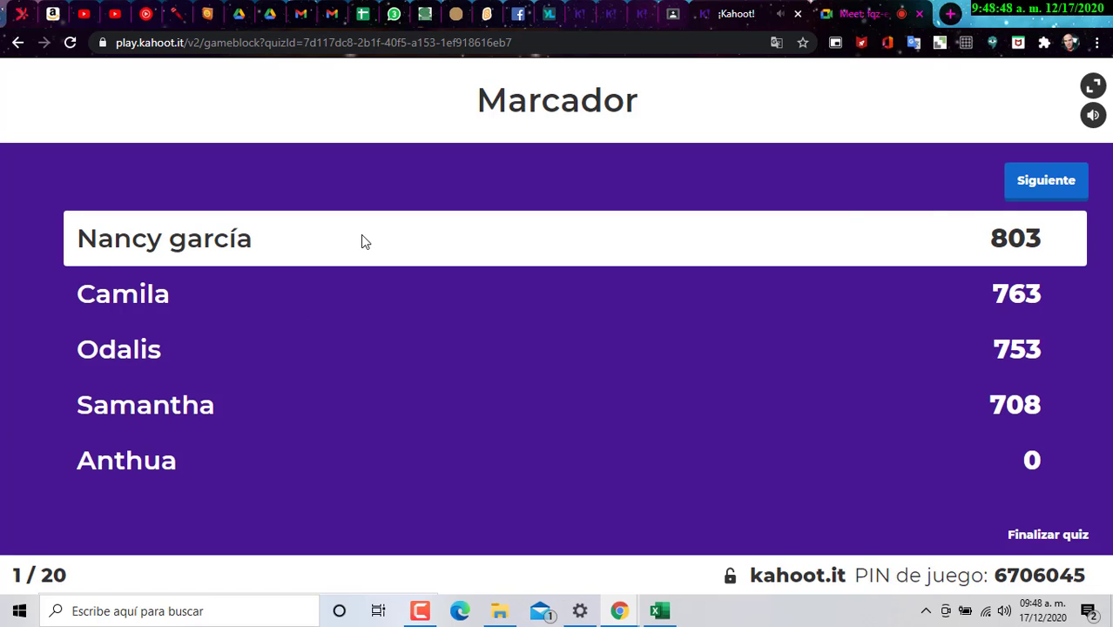
pyautogui.click(1045, 178)
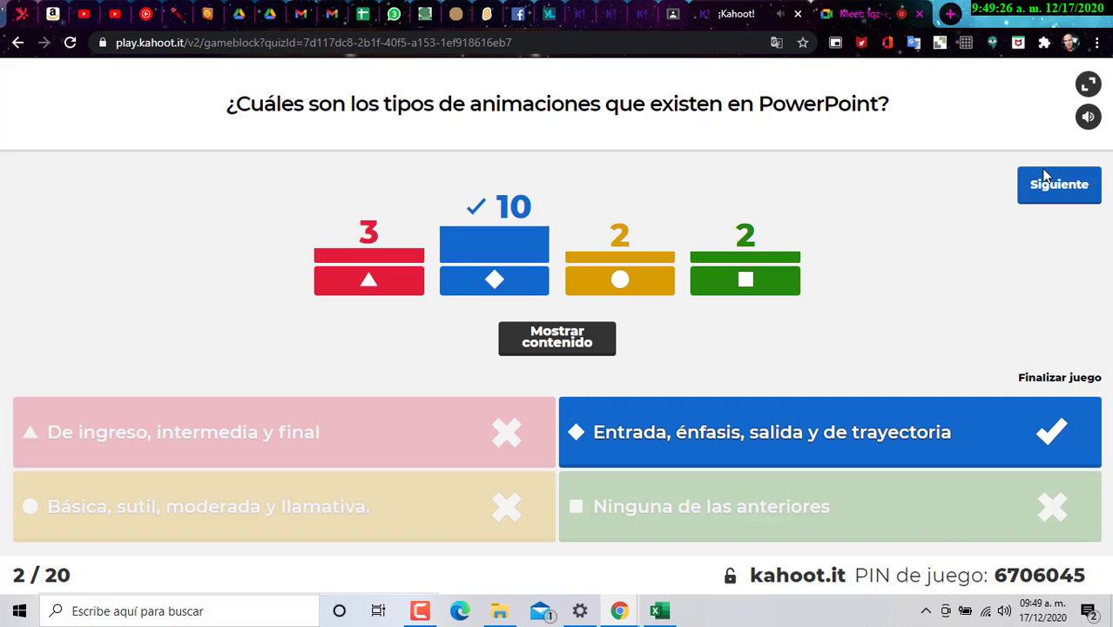
# Find and open PowerPoint, and create a blank presentation.
pyautogui.click(239, 613)
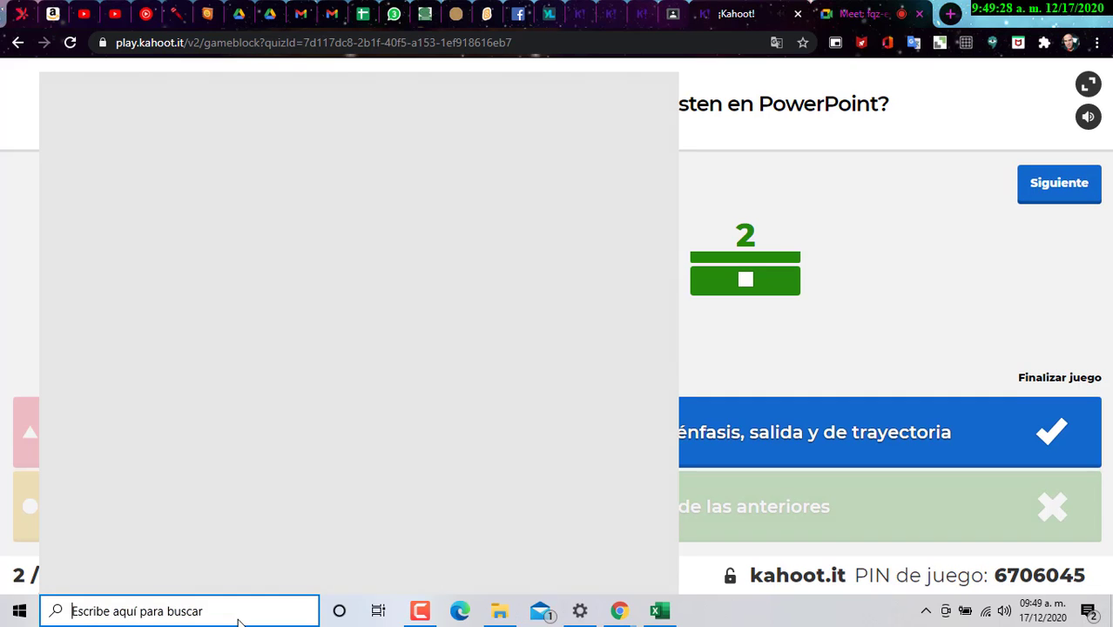
pyautogui.write('powerPoint')
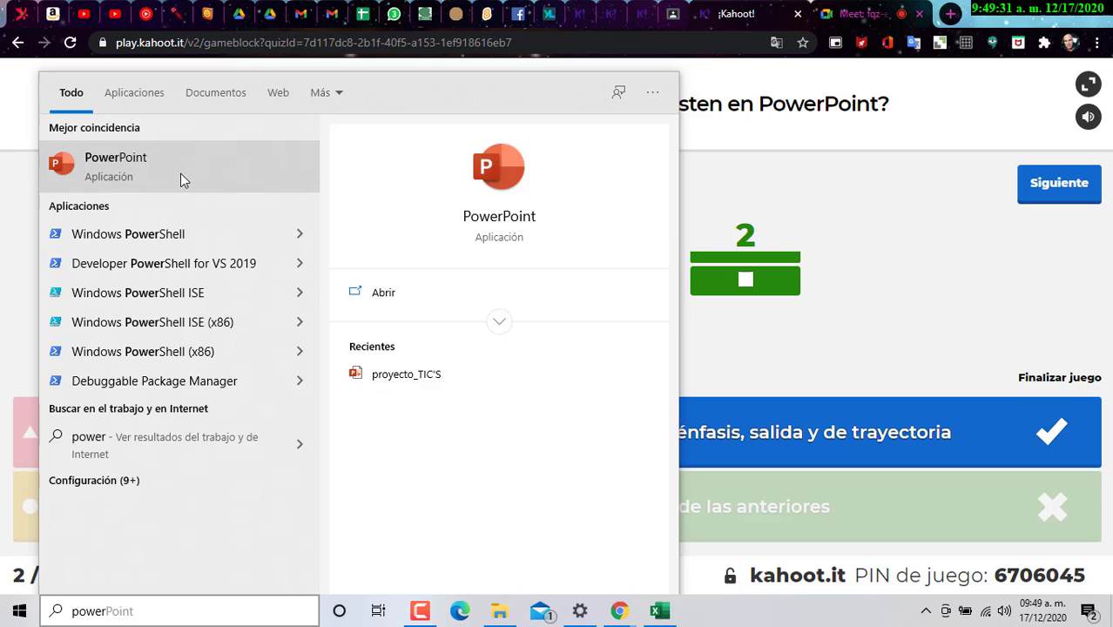
pyautogui.click(181, 174)
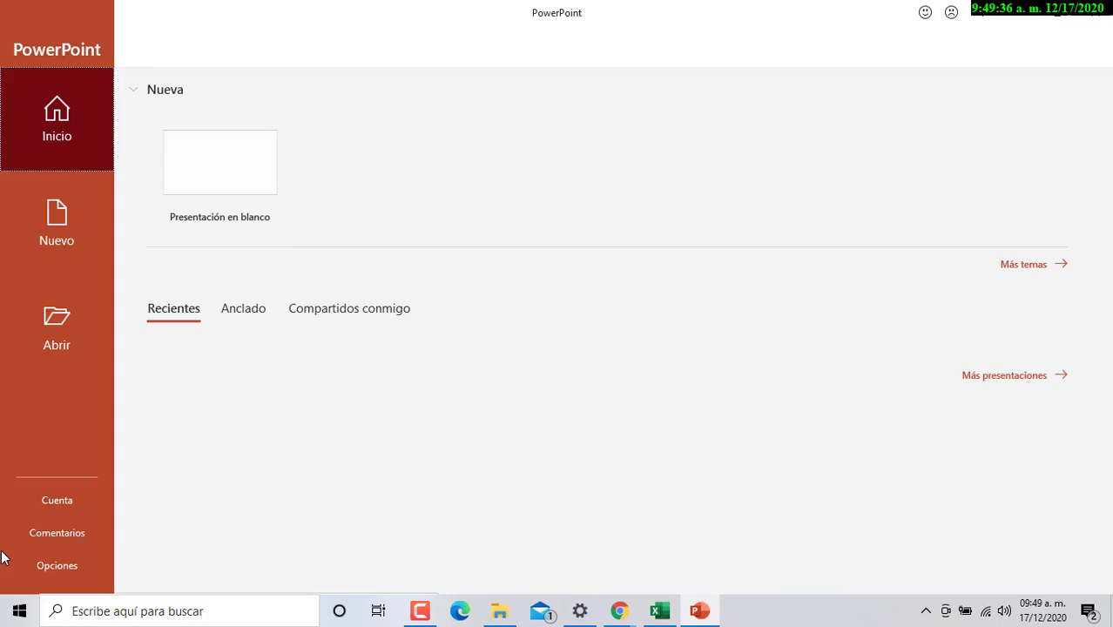
pyautogui.click(225, 424)
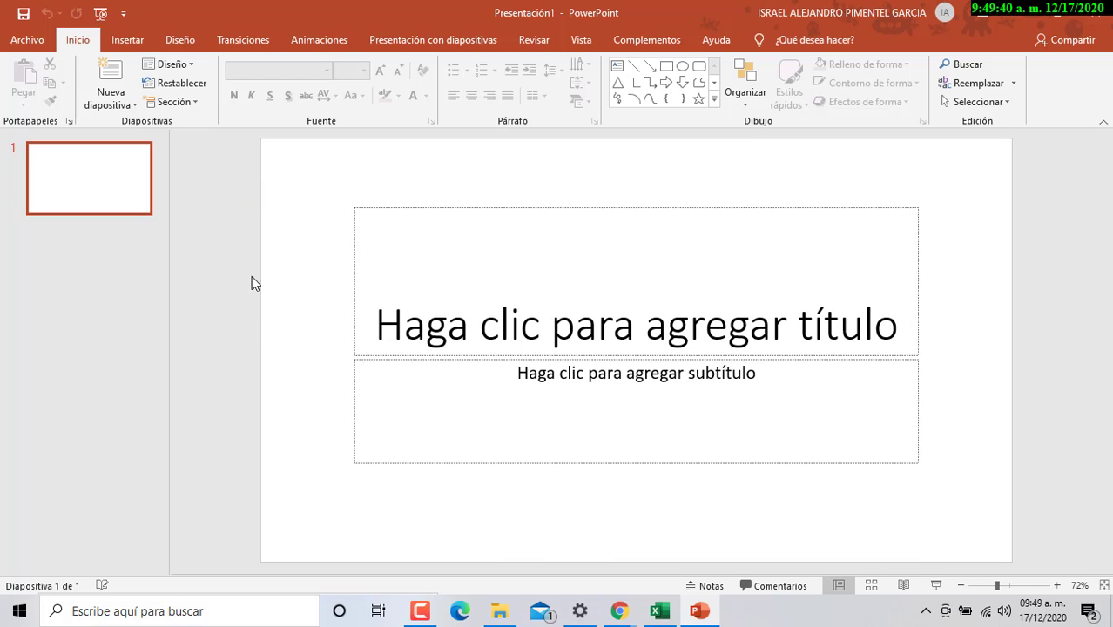
# Select the title placeholder and examine the full gallery of entrance, emphasis, exit and motion path animations.
pyautogui.click(292, 41)
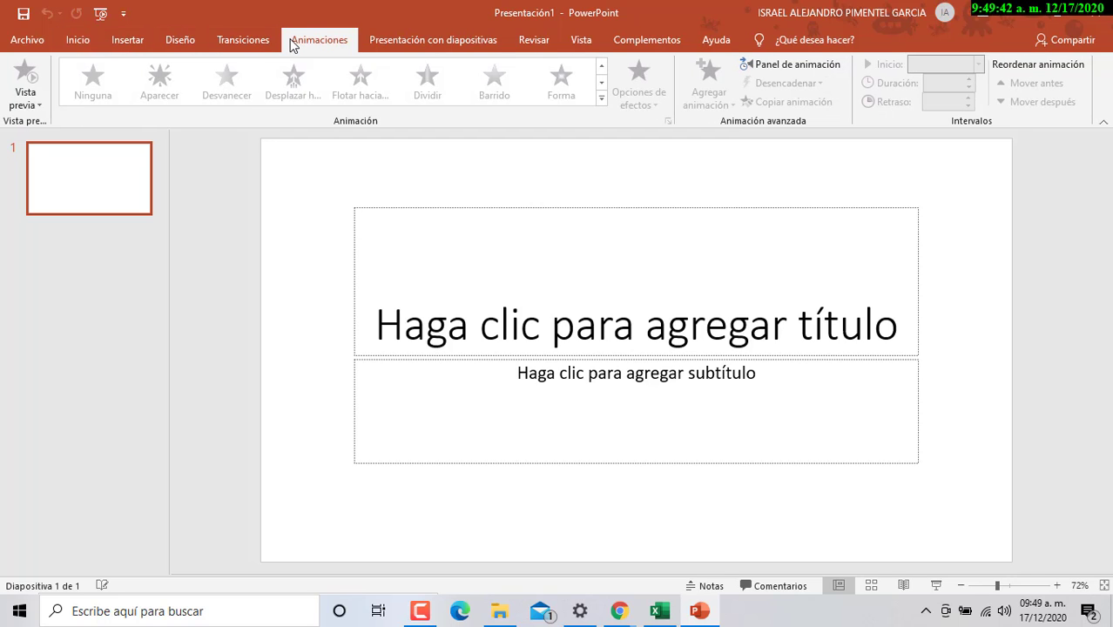
pyautogui.click(374, 221)
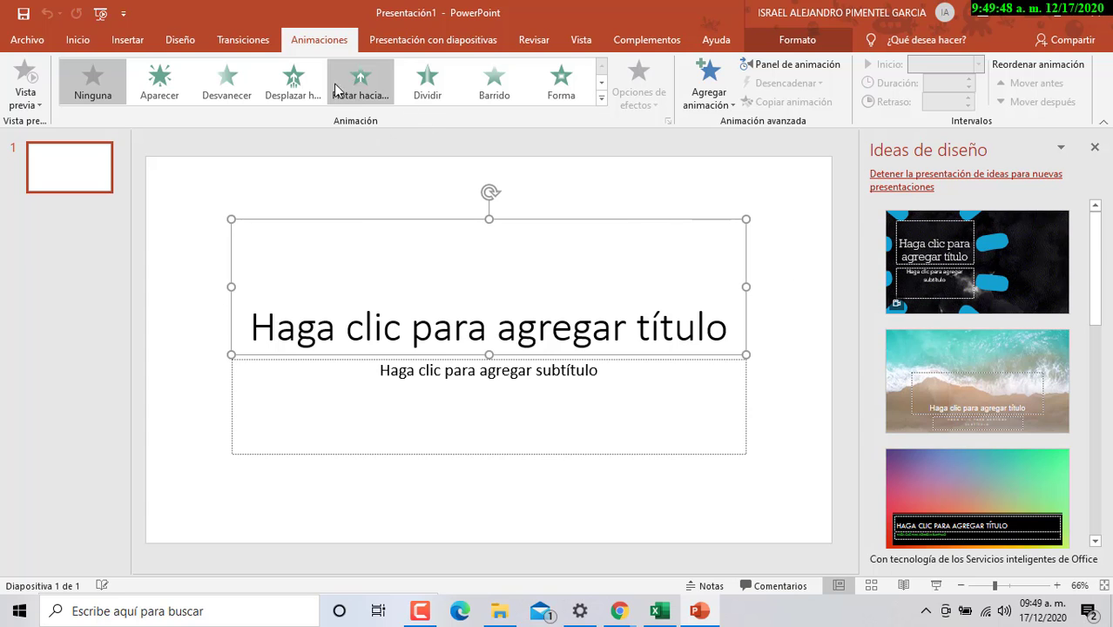
pyautogui.click(601, 97)
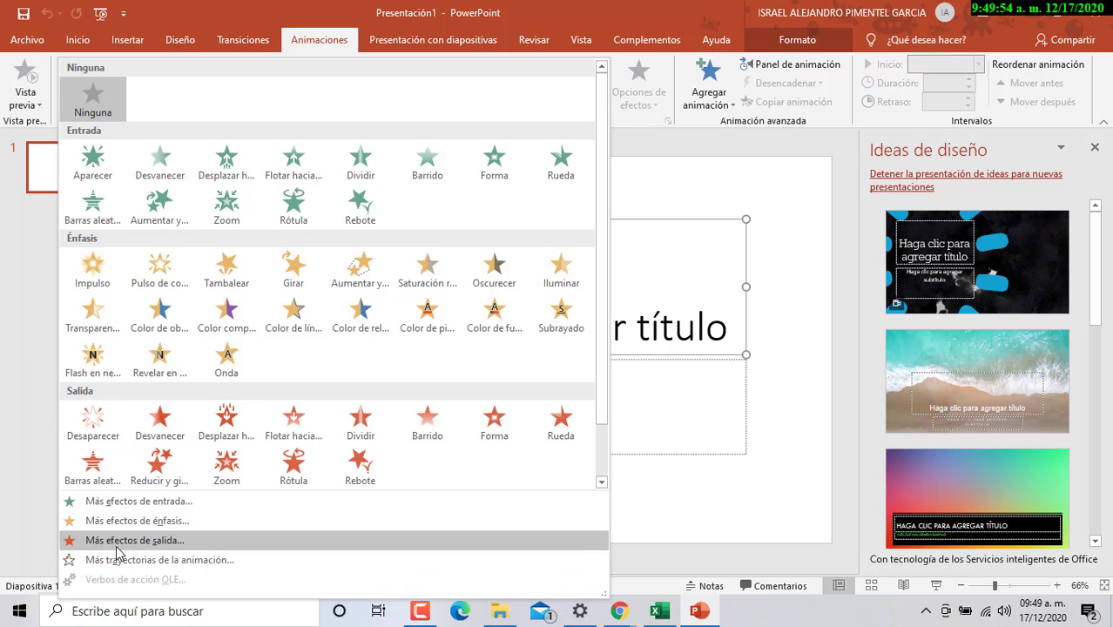
# Return to the kahoot and advance past the question 2 results and scoreboard to question 3.
pyautogui.click(1028, 16)
pyautogui.click(1028, 15)
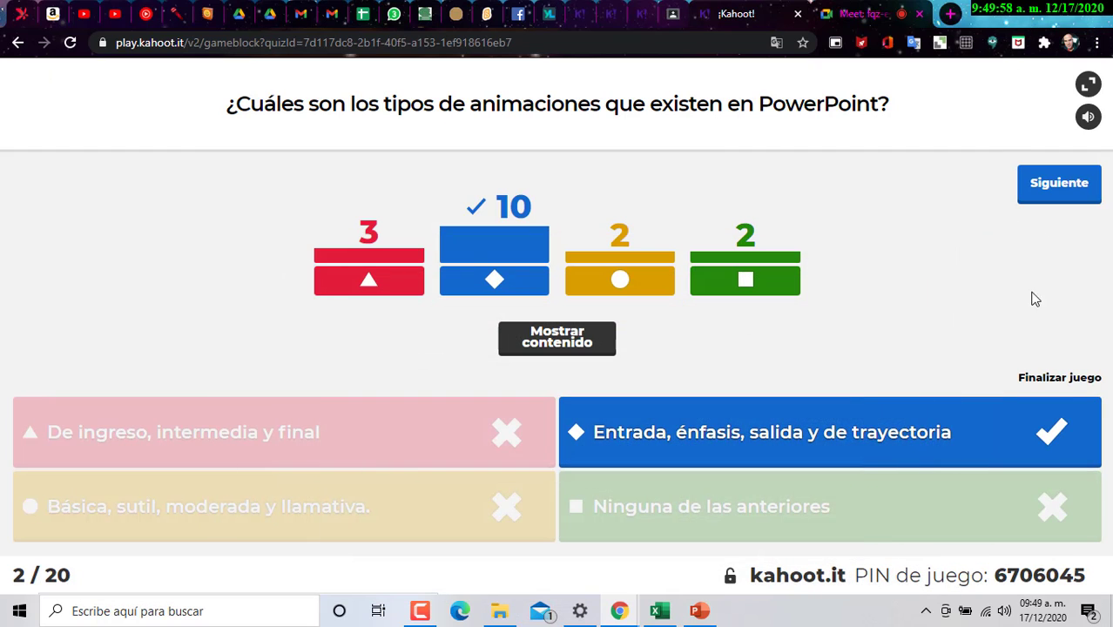
pyautogui.click(1094, 202)
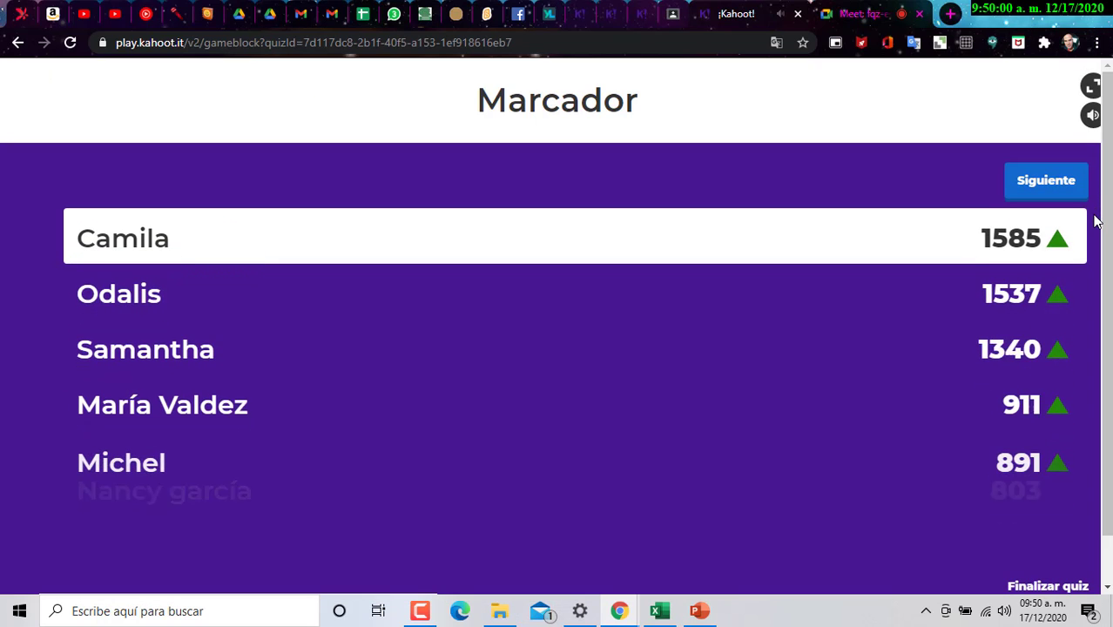
pyautogui.click(1050, 187)
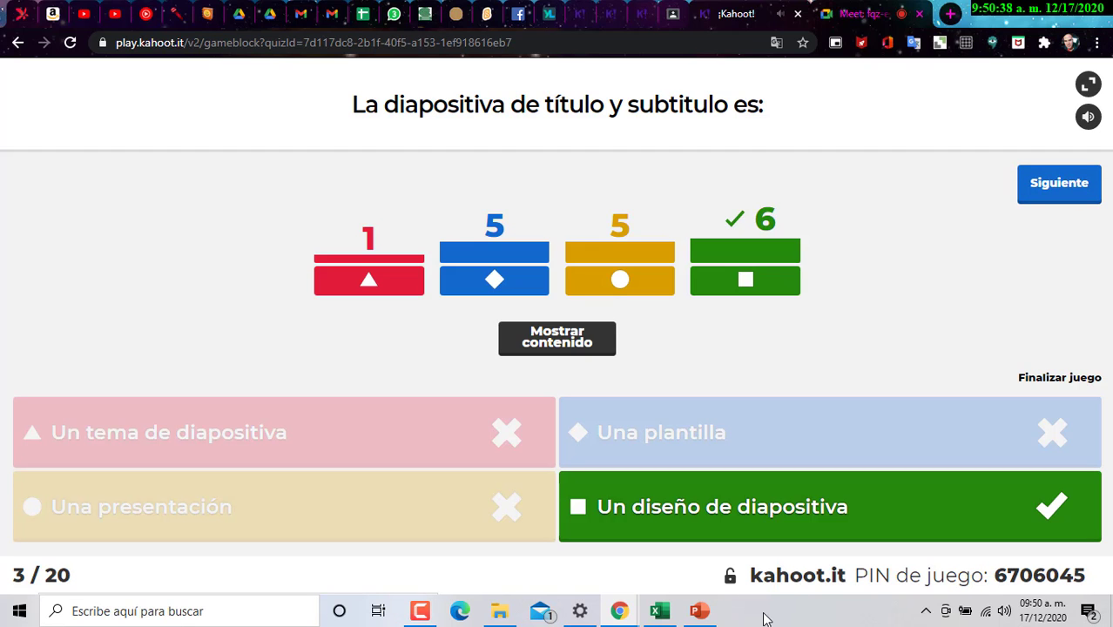
# Switch to PowerPoint and show the title slide's subtitle placeholder, the full theme gallery and the design variant options.
pyautogui.click(699, 611)
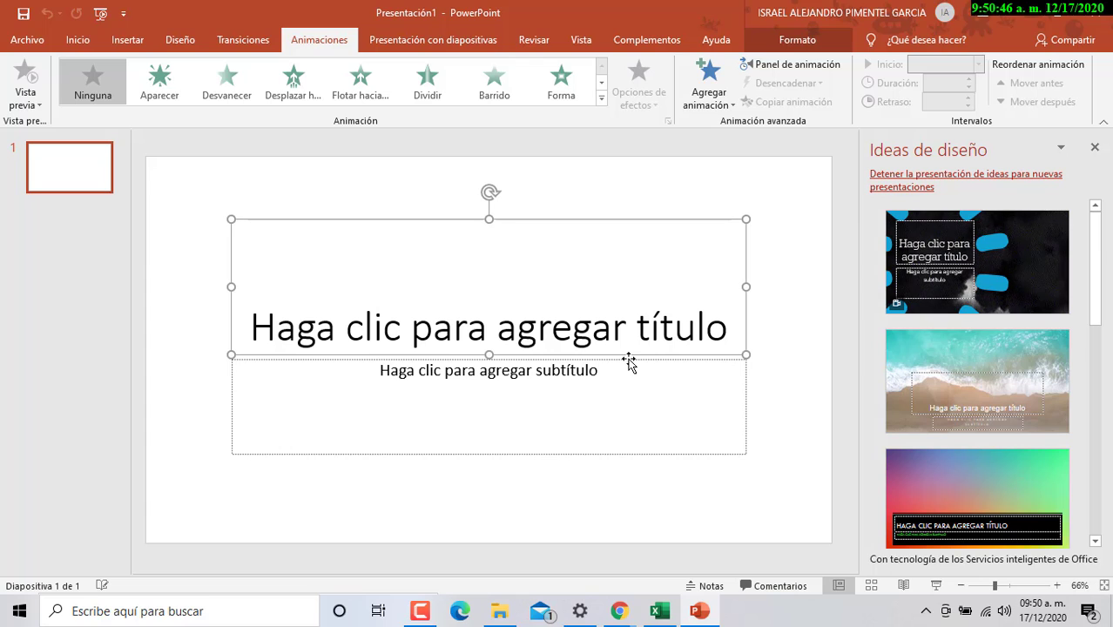
pyautogui.click(672, 394)
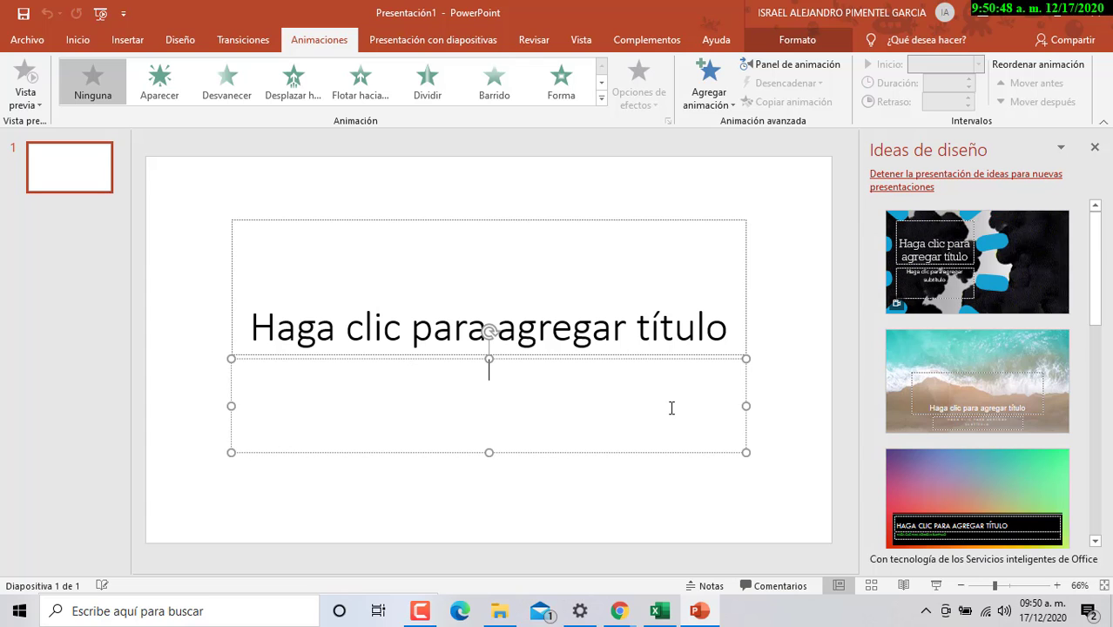
pyautogui.click(192, 231)
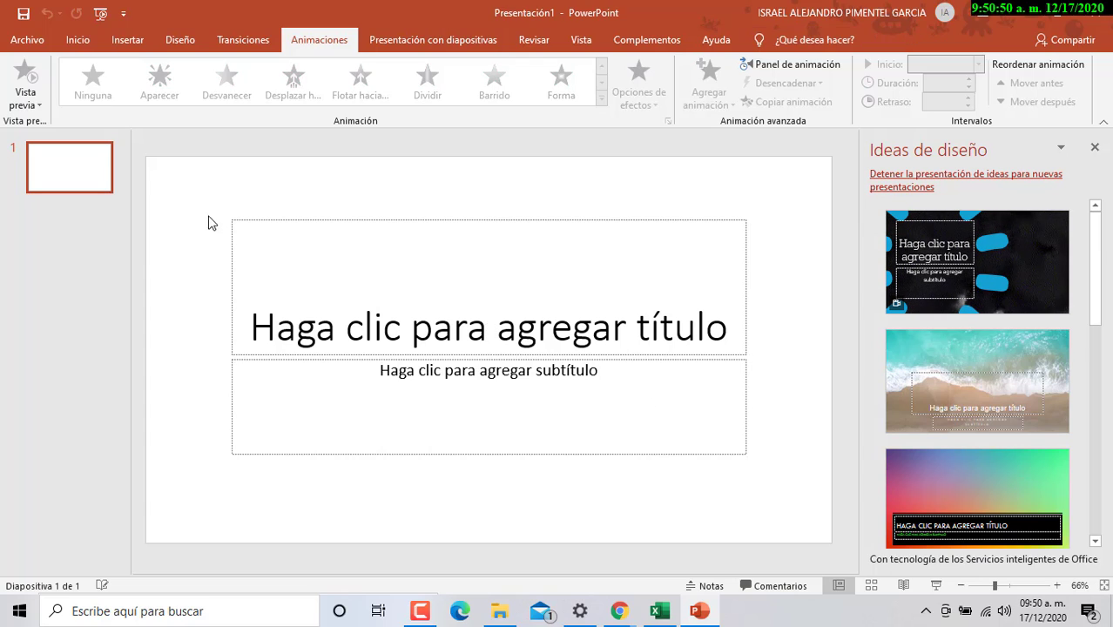
pyautogui.click(188, 41)
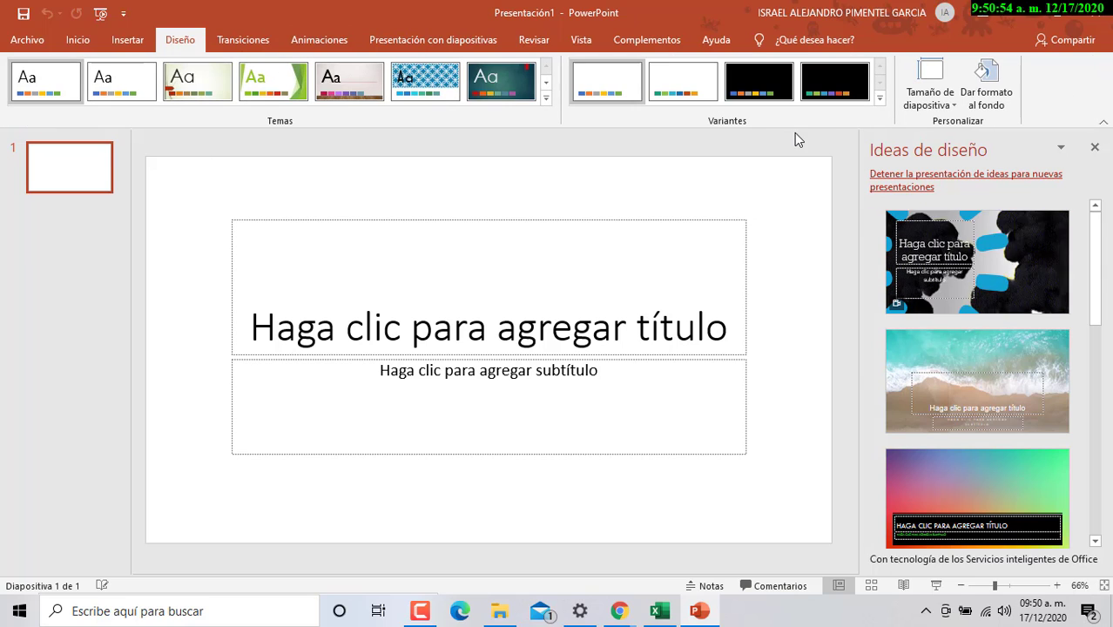
pyautogui.click(546, 100)
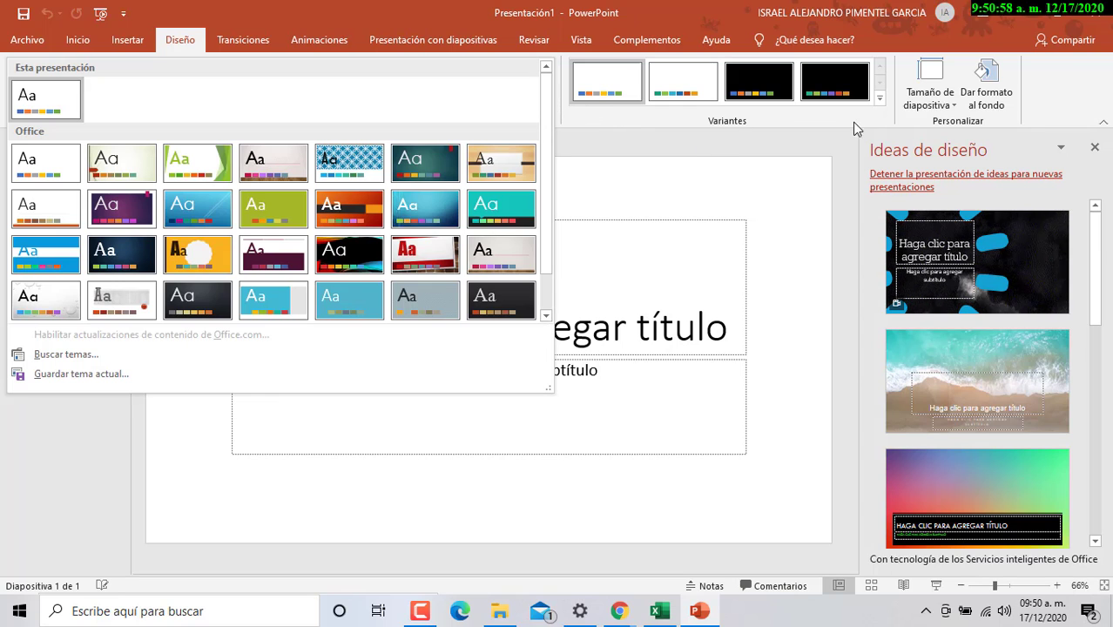
pyautogui.click(881, 102)
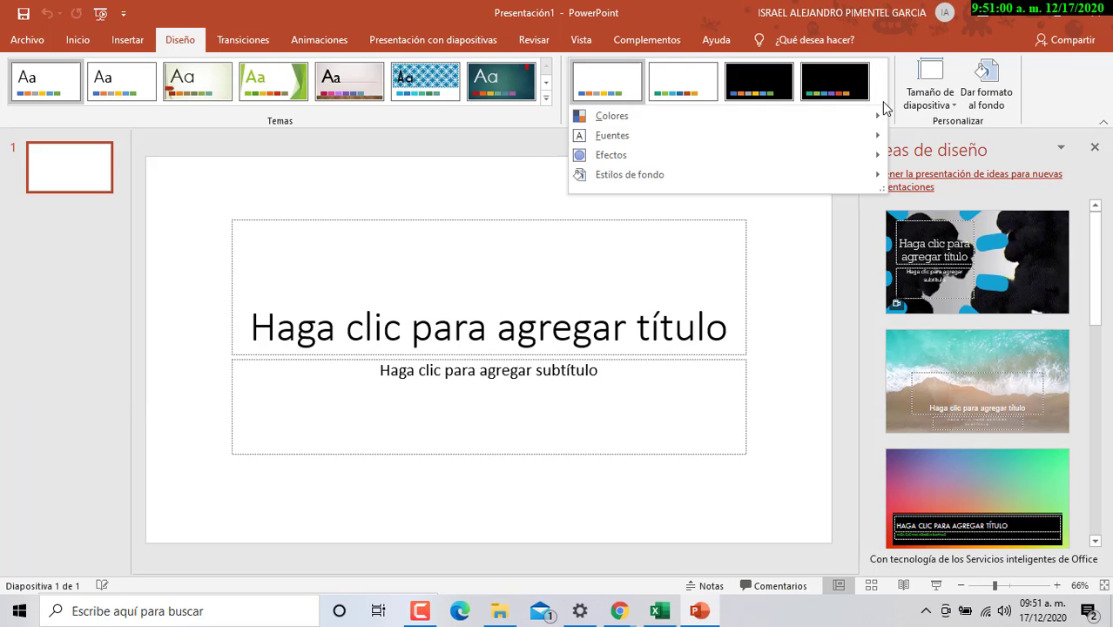
pyautogui.click(815, 353)
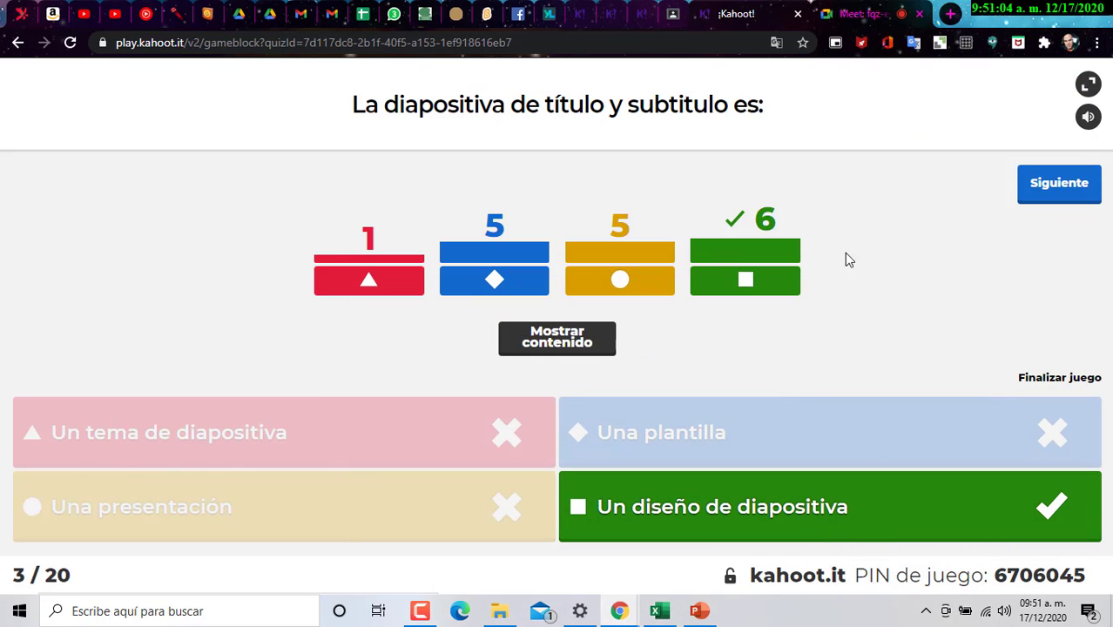
# Advance the kahoot to question 4 and highlight the words "unidad básica" in the question once its results are shown.
pyautogui.click(1046, 193)
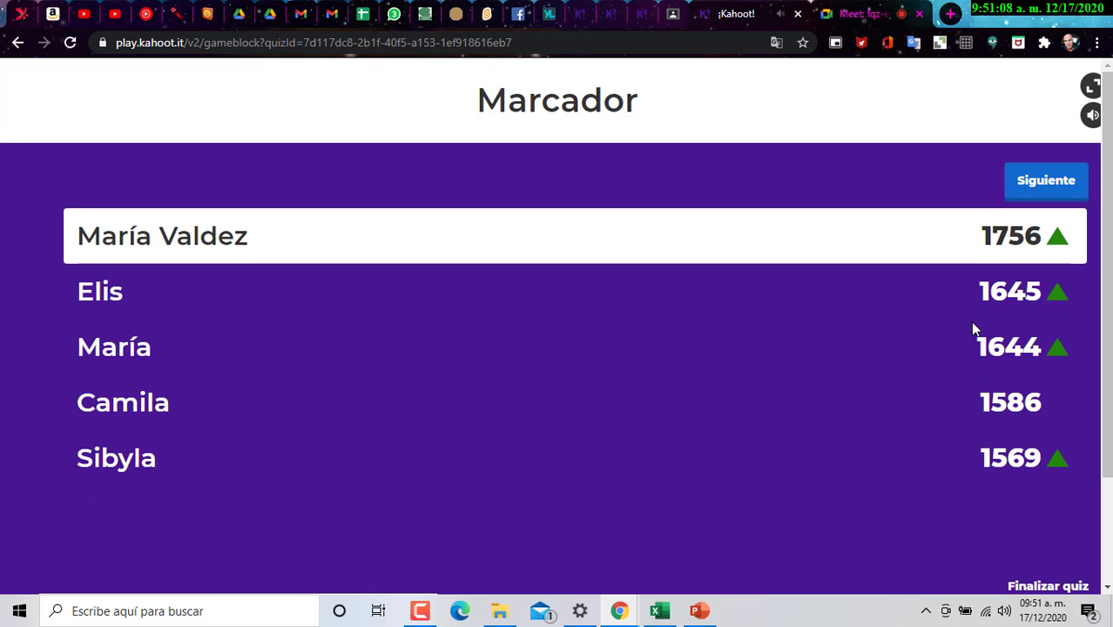
pyautogui.click(1055, 185)
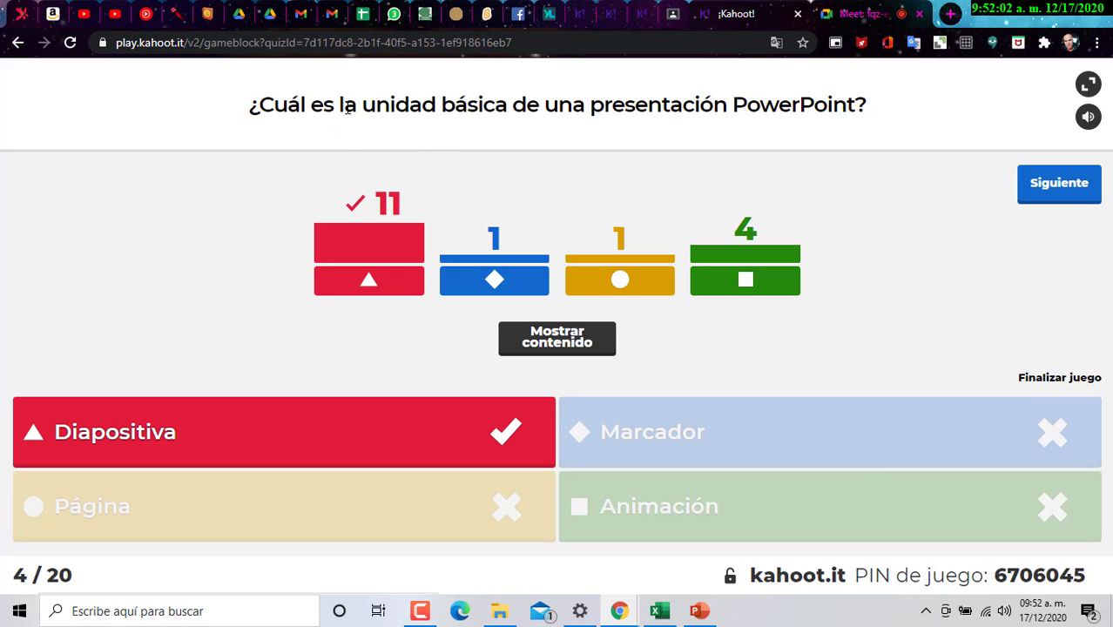
pyautogui.moveTo(377, 104); pyautogui.dragTo(509, 105)
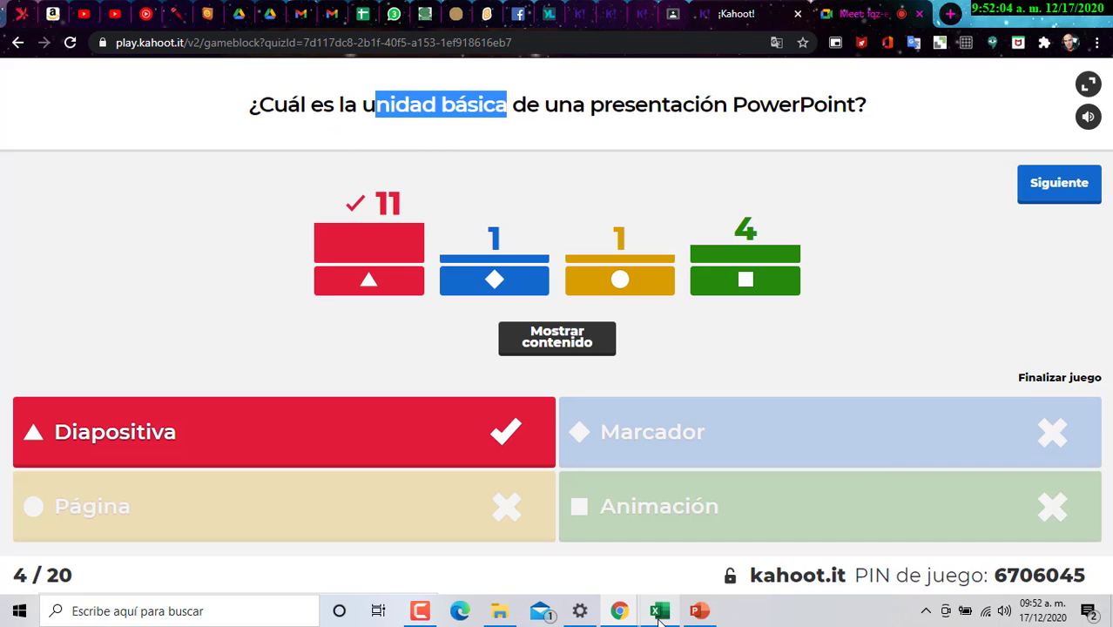
# Advance the kahoot past the question 4 scoreboard, run question 5 and continue to its scoreboard.
pyautogui.click(1087, 193)
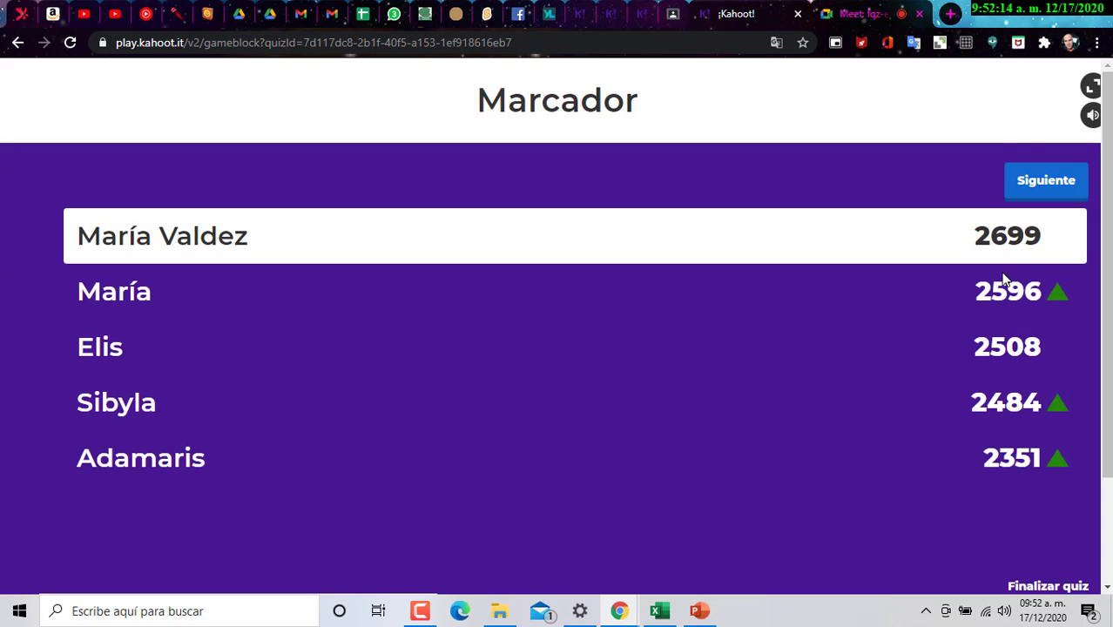
pyautogui.click(1056, 183)
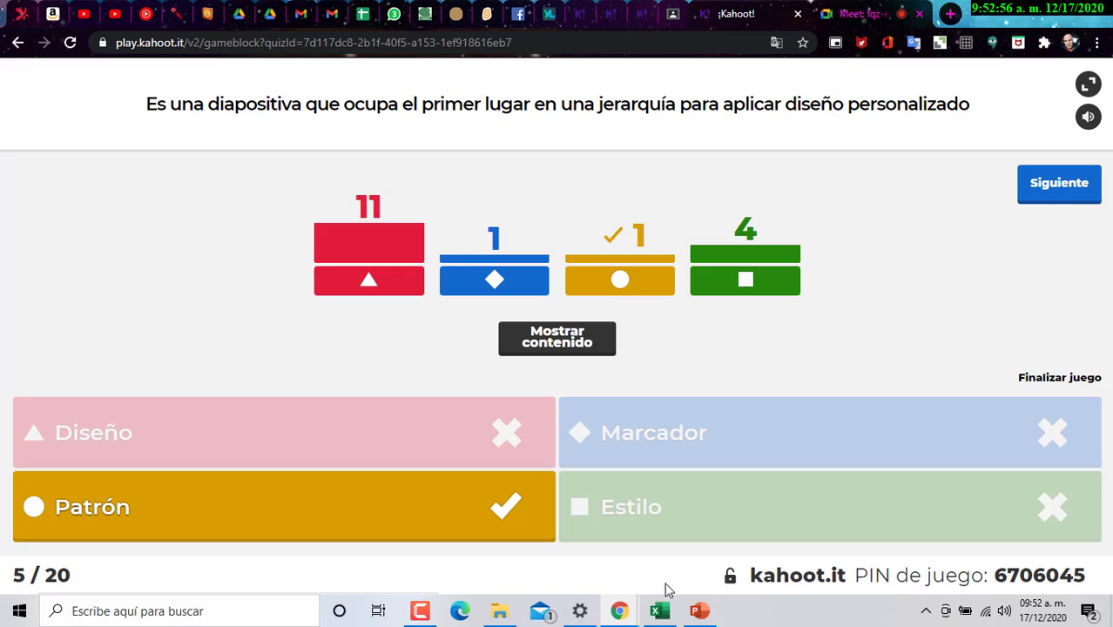
pyautogui.click(1056, 198)
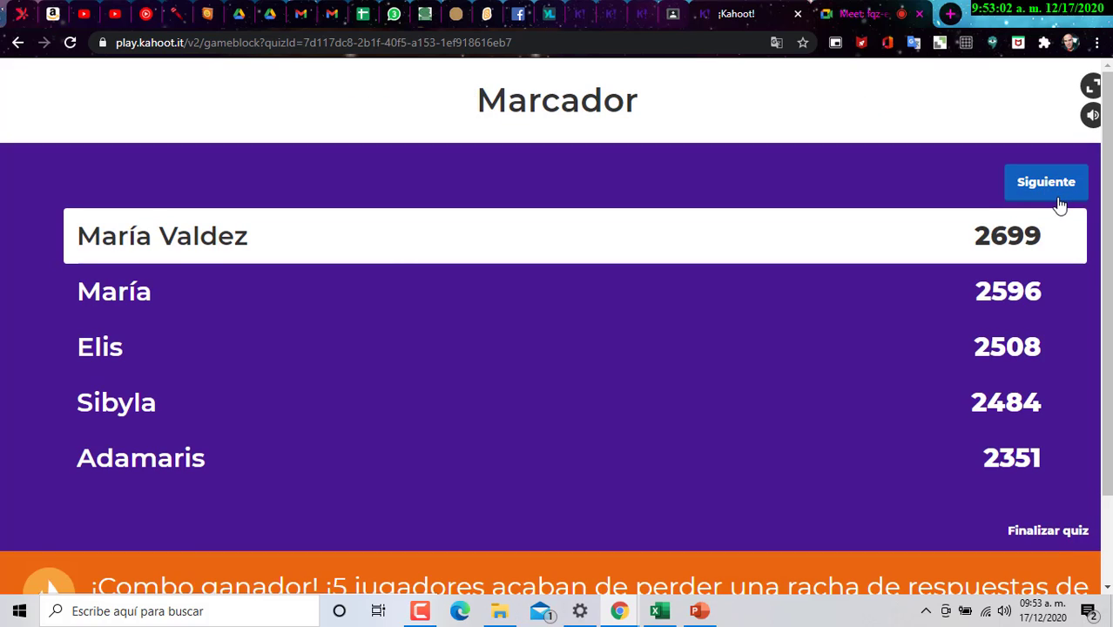
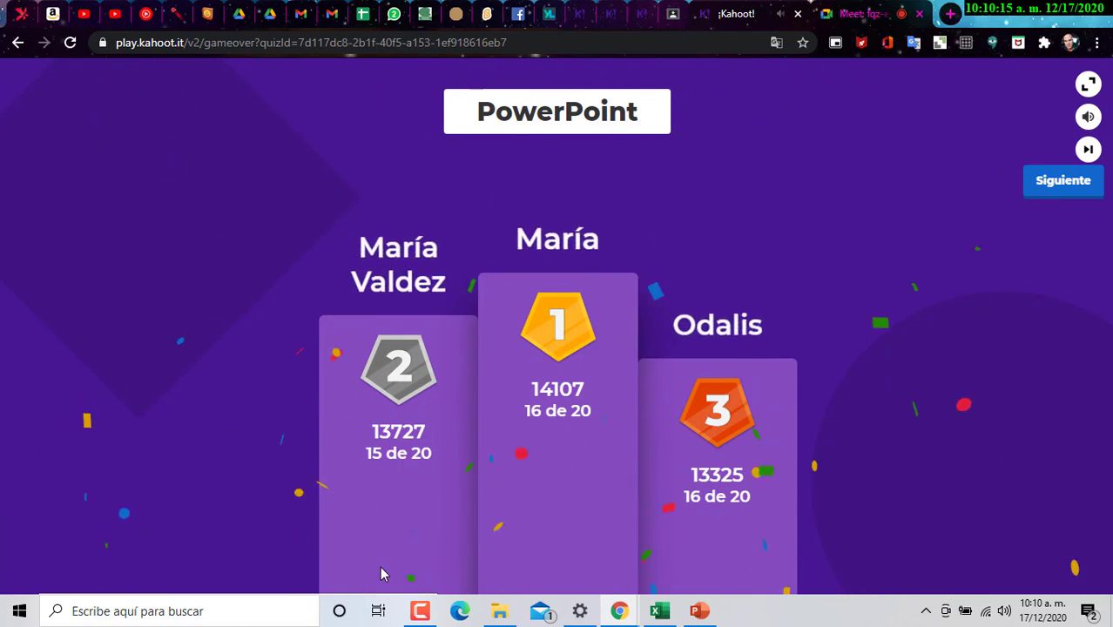
# Switch from the final podium to the PowerPoint presentation Presentación1 and close it without saving the changes.
pyautogui.hotkey('alt', 'Tab')
pyautogui.hotkey('alt', 'Tab')
pyautogui.hotkey('alt', 'Tab')
pyautogui.hotkey('alt', 'Tab')
pyautogui.hotkey('alt', 'Tab')
pyautogui.hotkey('alt', 'Tab')
pyautogui.hotkey('alt', 'Tab')
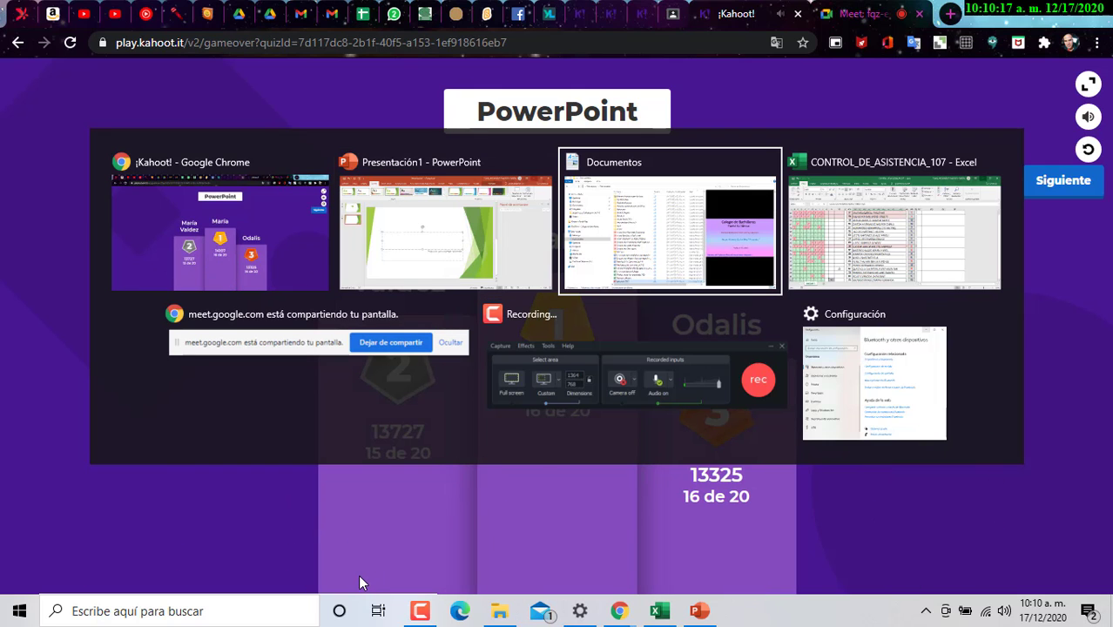
pyautogui.hotkey('alt', 'Tab')
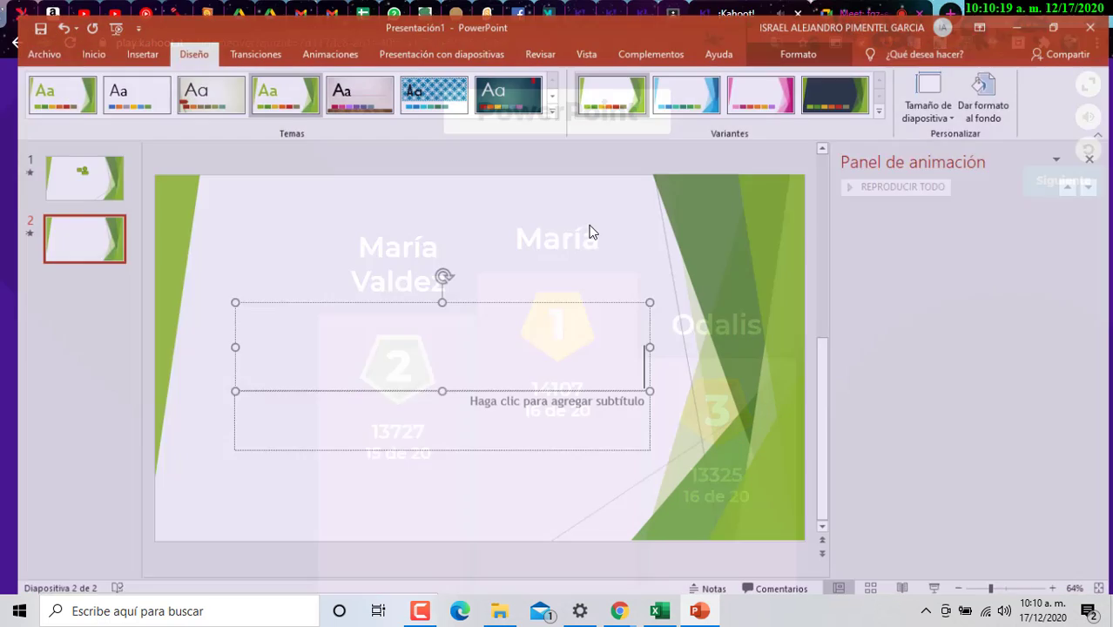
pyautogui.hotkey('alt', 'F4')
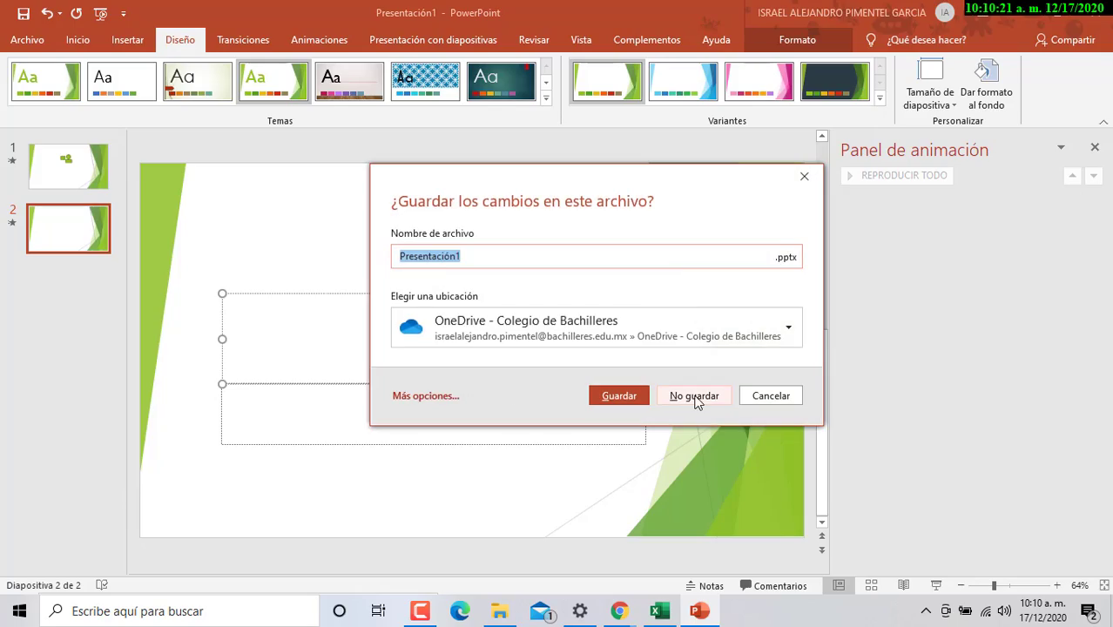
pyautogui.click(697, 397)
# Switch to the CONTROL_DE_ASISTENCIA_107 workbook and enter a thumbs-up mark in cell W30 for the third-place winner, checking against the podium.
pyautogui.hotkey('alt', 'Tab')
pyautogui.hotkey('alt', 'Tab')
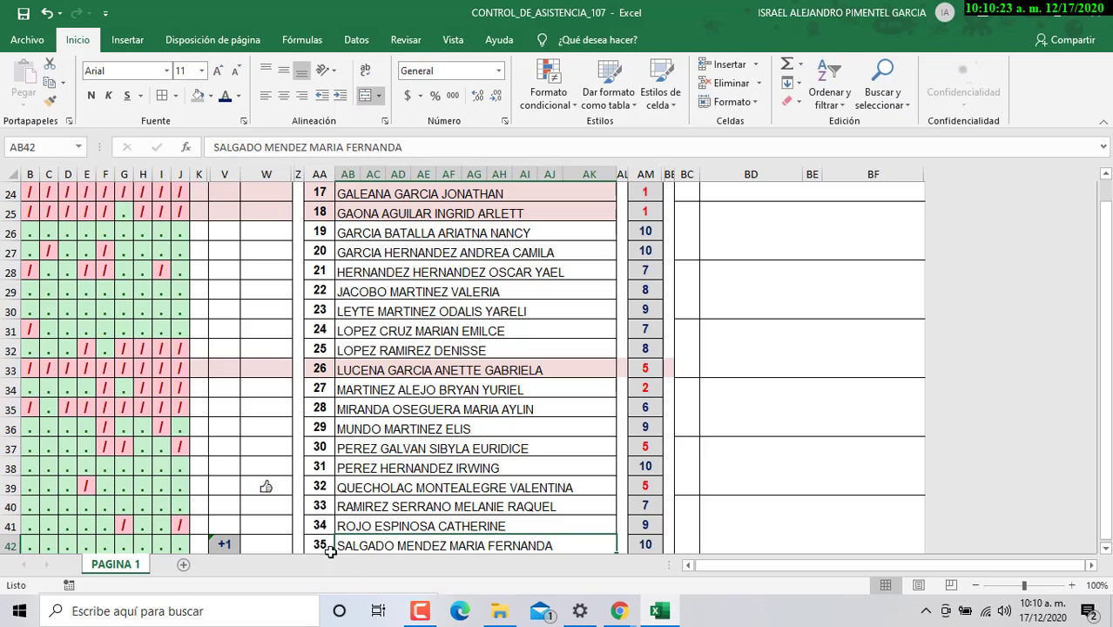
pyautogui.scroll(-3, 412, 458)
pyautogui.scroll(4, 412, 457)
pyautogui.click(282, 375)
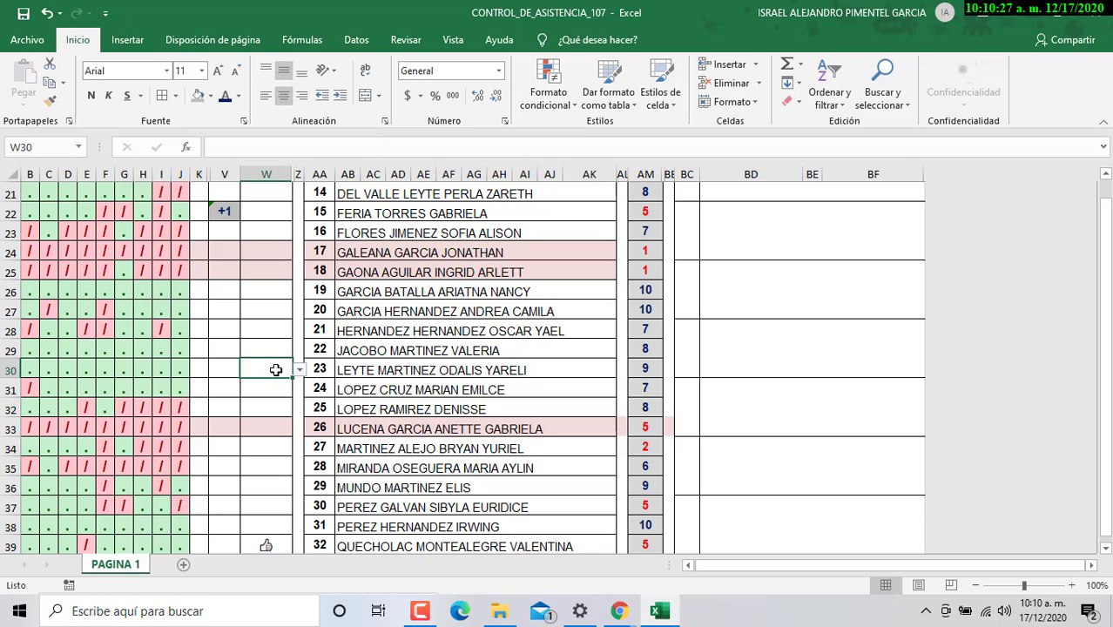
pyautogui.click(299, 370)
pyautogui.click(277, 385)
pyautogui.hotkey('alt', 'Tab')
pyautogui.hotkey('alt', 'Tab')
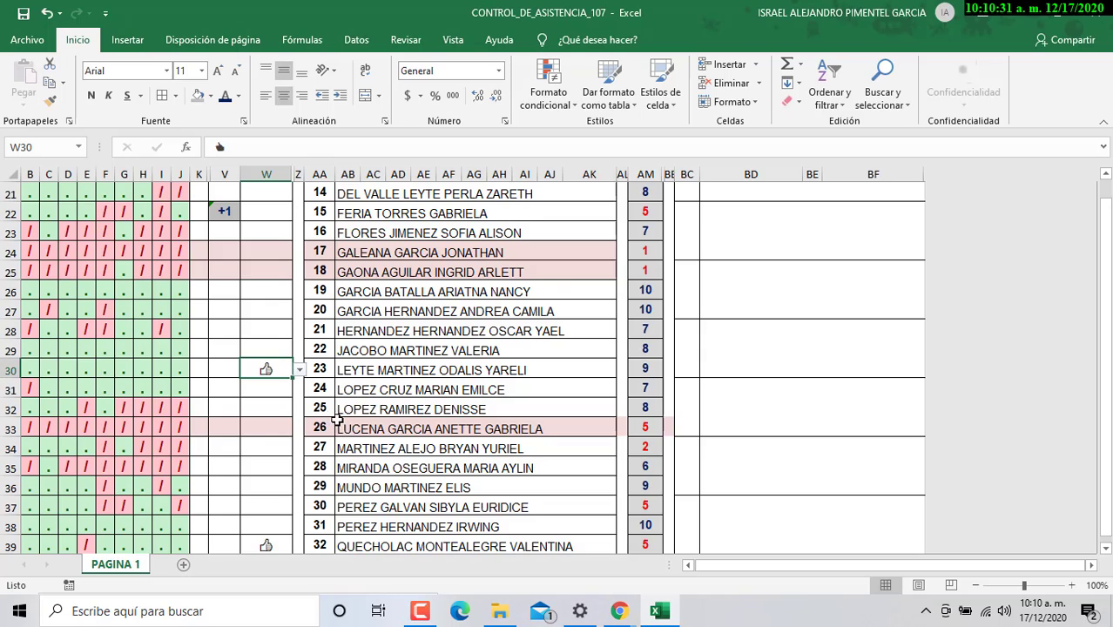
# Set the participation mark in cell W44 to three thumbs-up for the second-place winner.
pyautogui.scroll(-4, 340, 421)
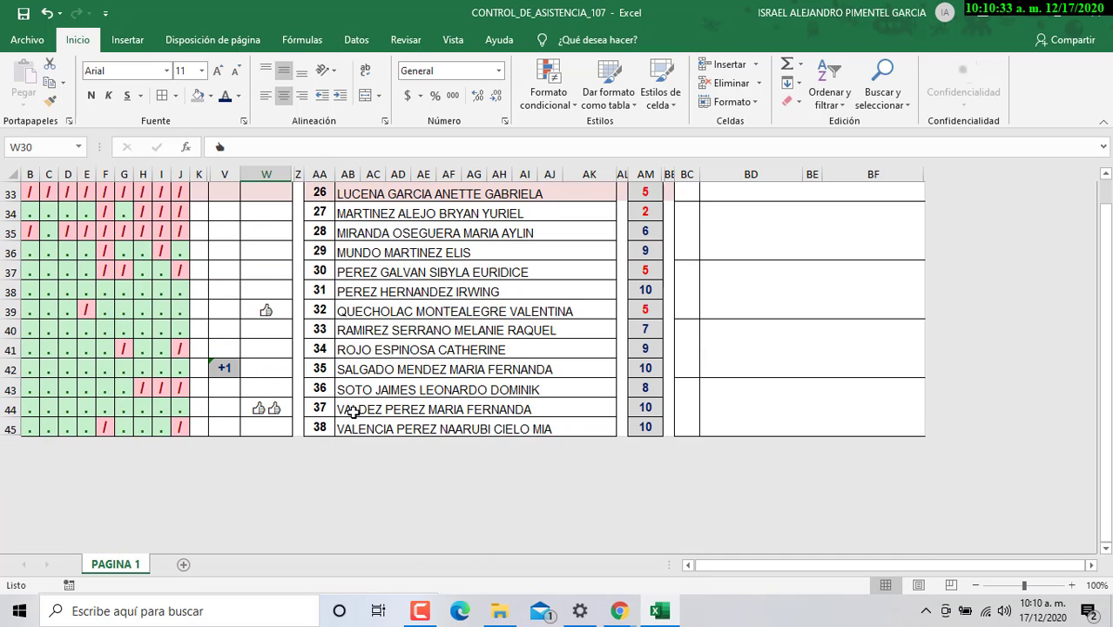
pyautogui.click(287, 408)
pyautogui.click(297, 409)
pyautogui.click(261, 424)
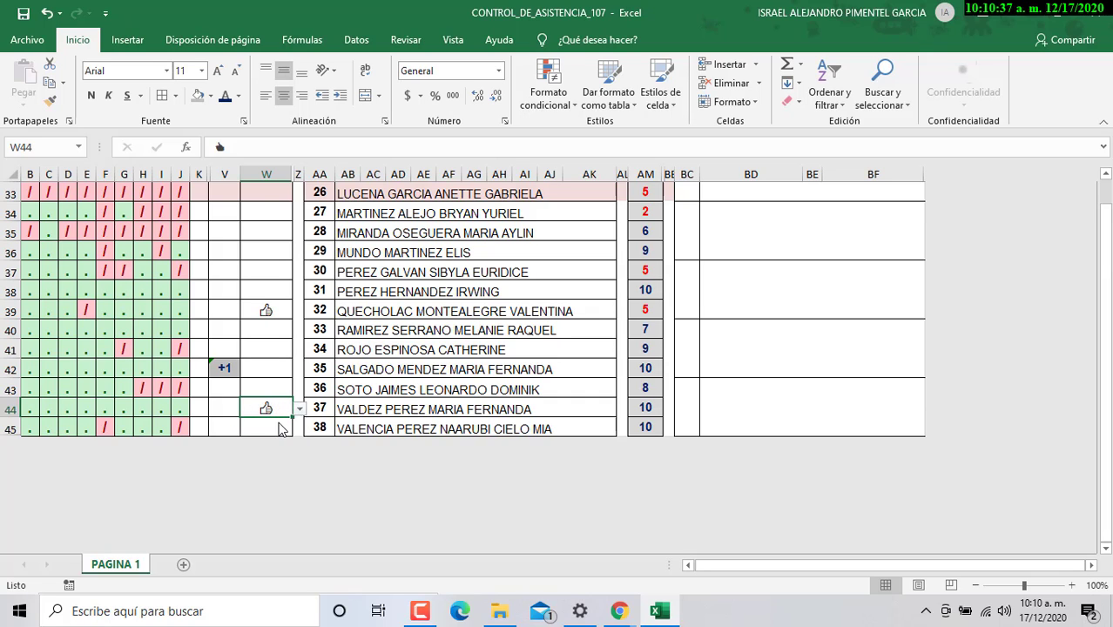
pyautogui.click(298, 408)
pyautogui.click(283, 442)
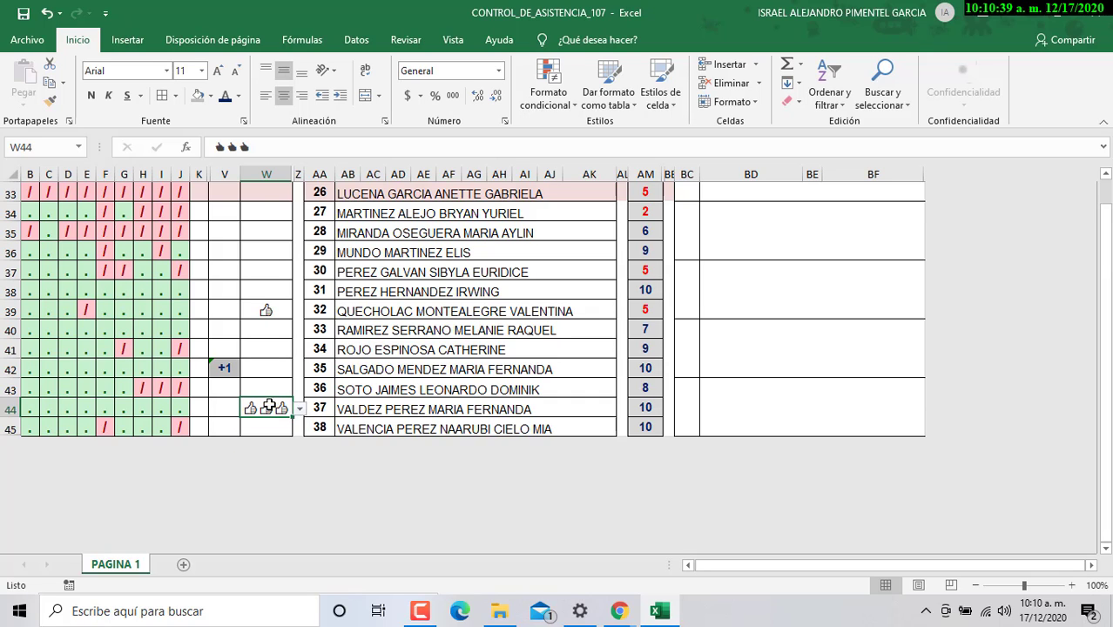
# Check the first-place winner on the PowerPoint kahoot podium and set that student's points in cell V42 of the attendance workbook to +2.
pyautogui.hotkey('alt', 'Tab')
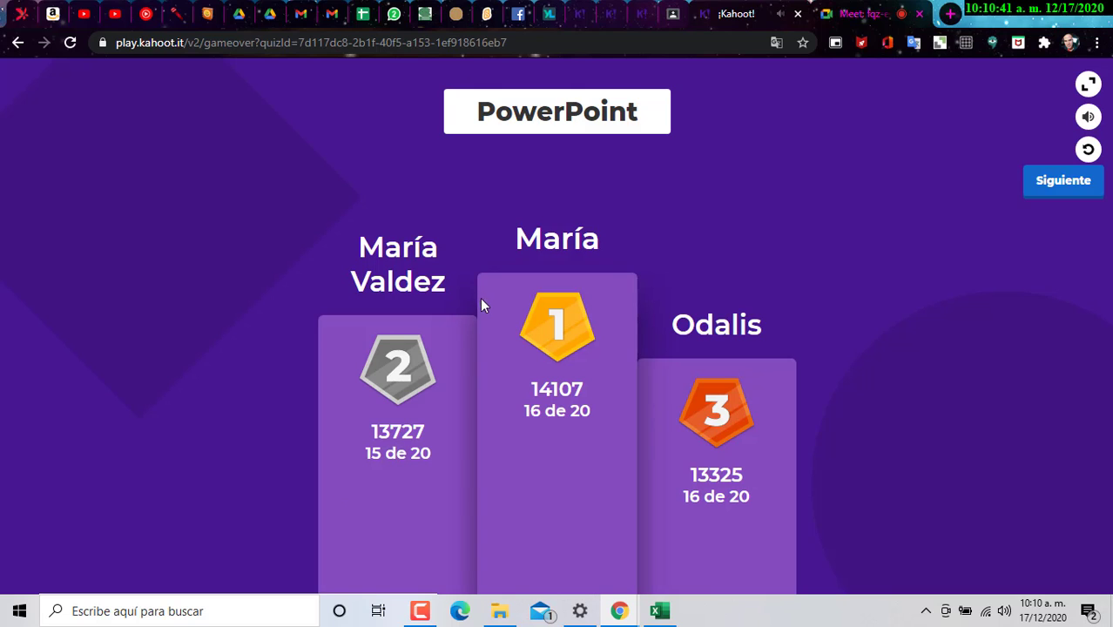
pyautogui.hotkey('alt', 'Tab')
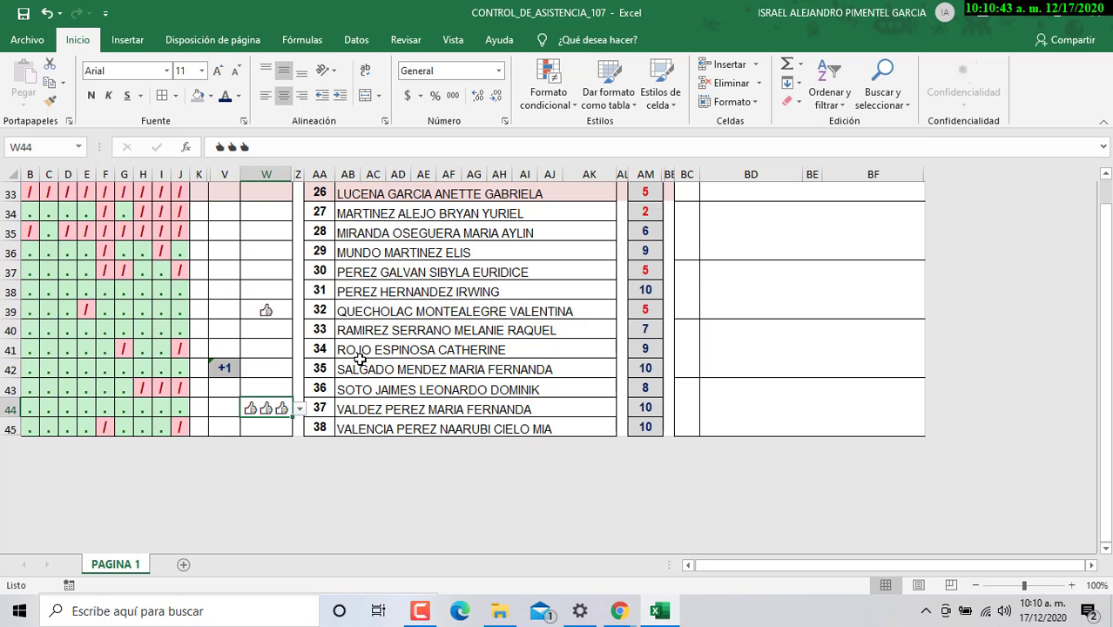
pyautogui.scroll(2, 359, 359)
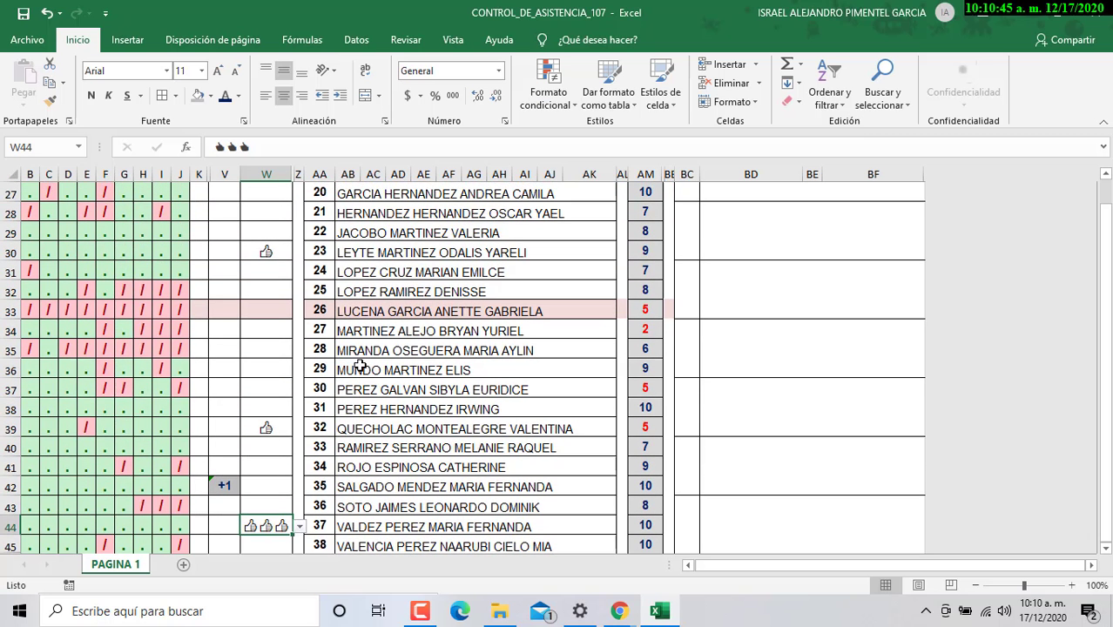
pyautogui.scroll(4, 360, 366)
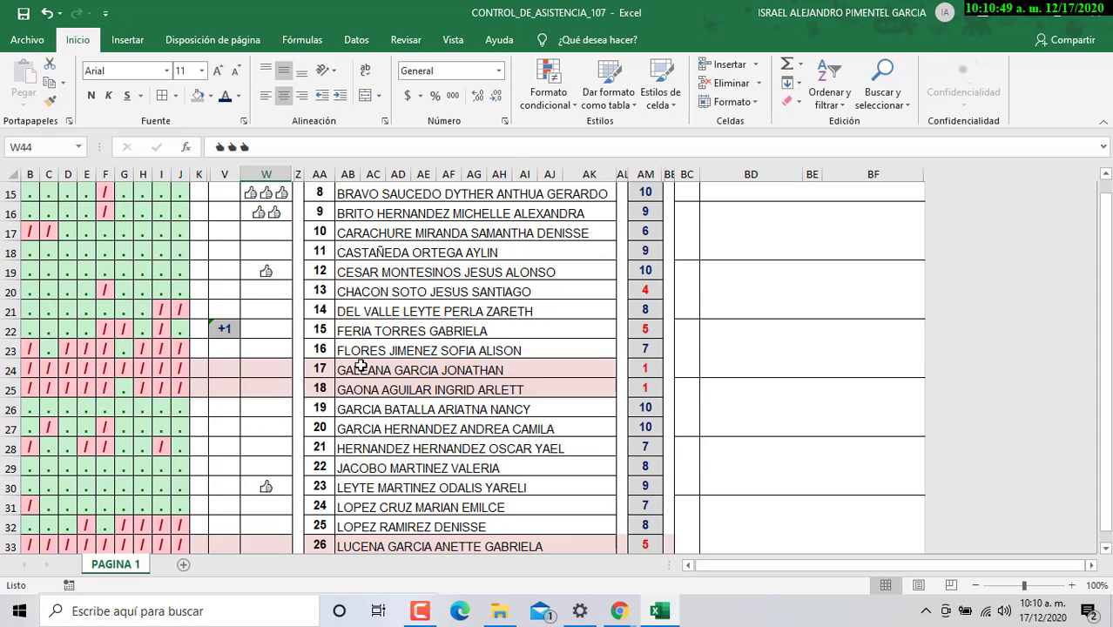
pyautogui.scroll(-2, 349, 359)
pyautogui.scroll(1, 279, 322)
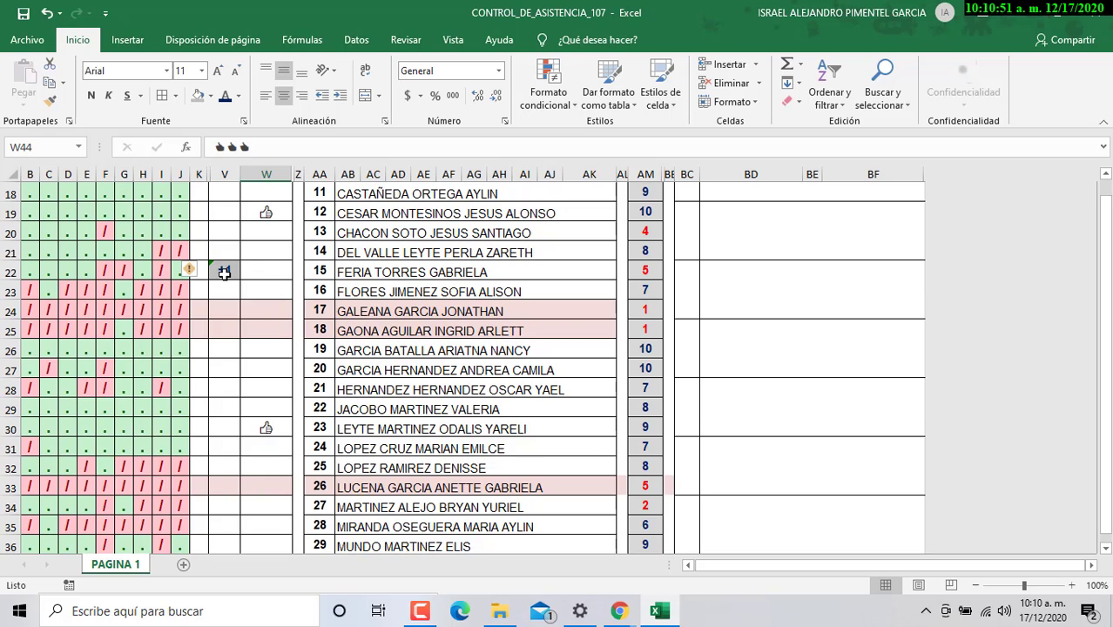
pyautogui.click(224, 272)
pyautogui.hotkey('ctrl', 'c')
pyautogui.scroll(-3, 398, 460)
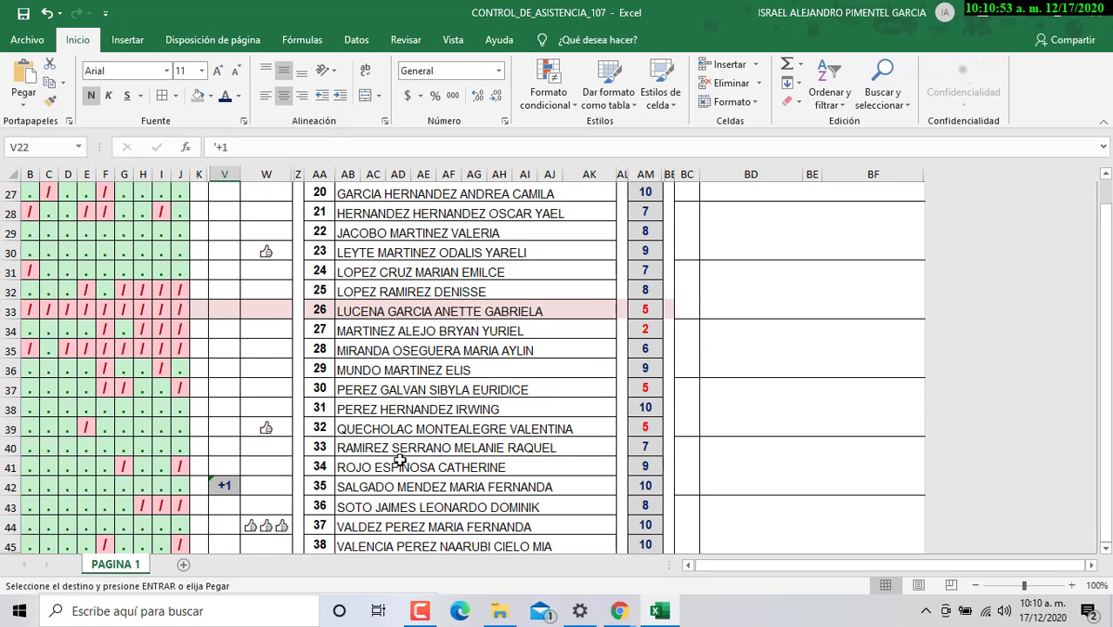
pyautogui.scroll(-1, 398, 460)
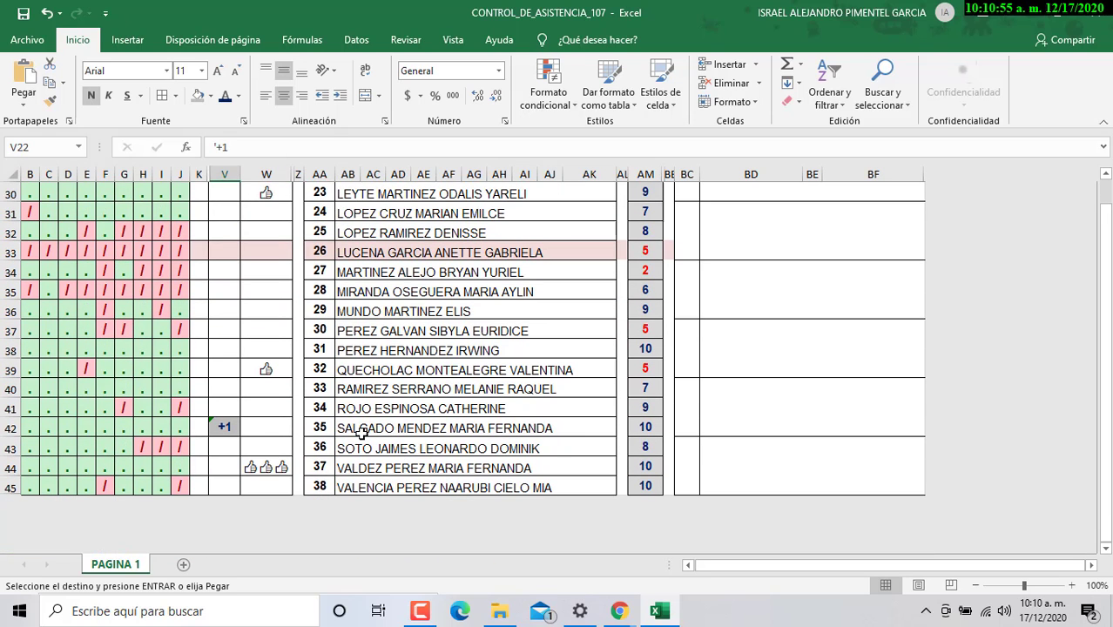
pyautogui.doubleClick(224, 426)
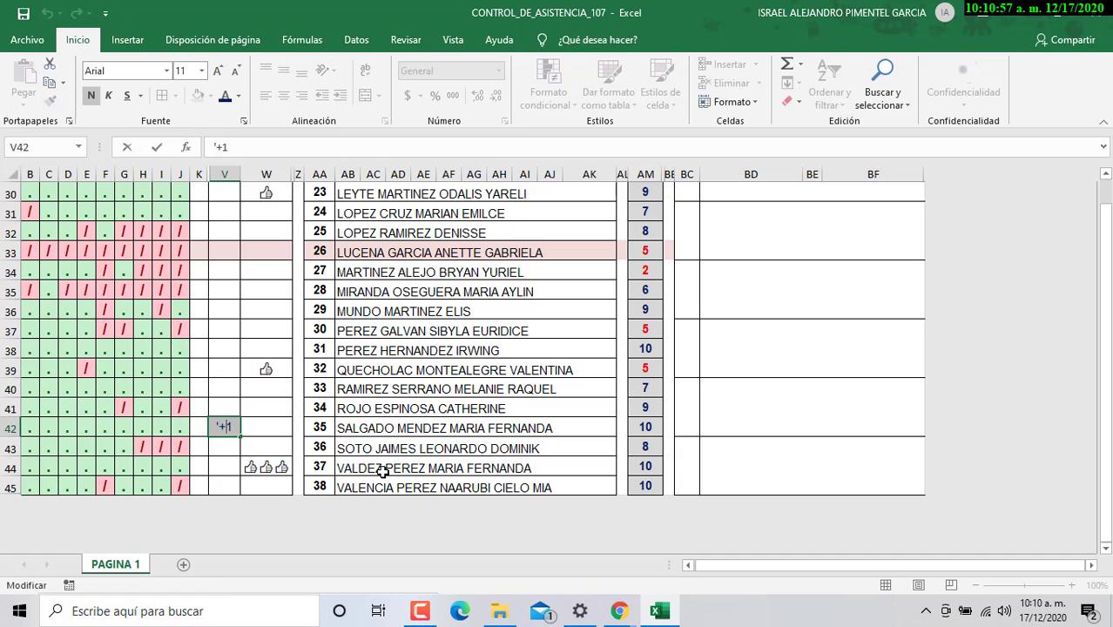
pyautogui.press('BackSpace')
pyautogui.write('2')
pyautogui.press('Return')
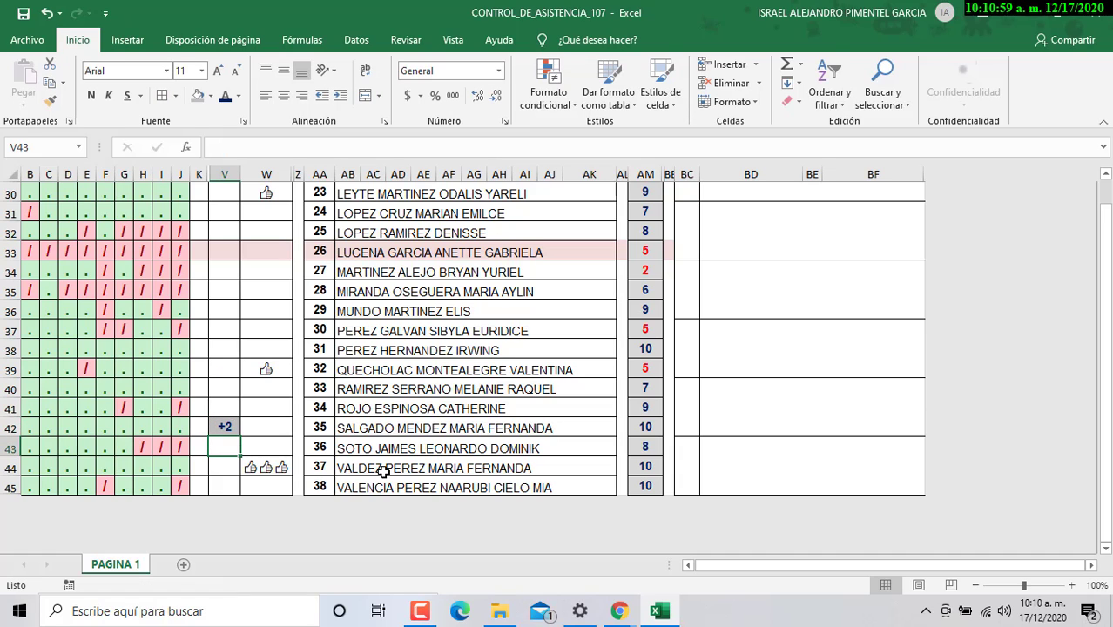
pyautogui.click(425, 428)
pyautogui.click(228, 427)
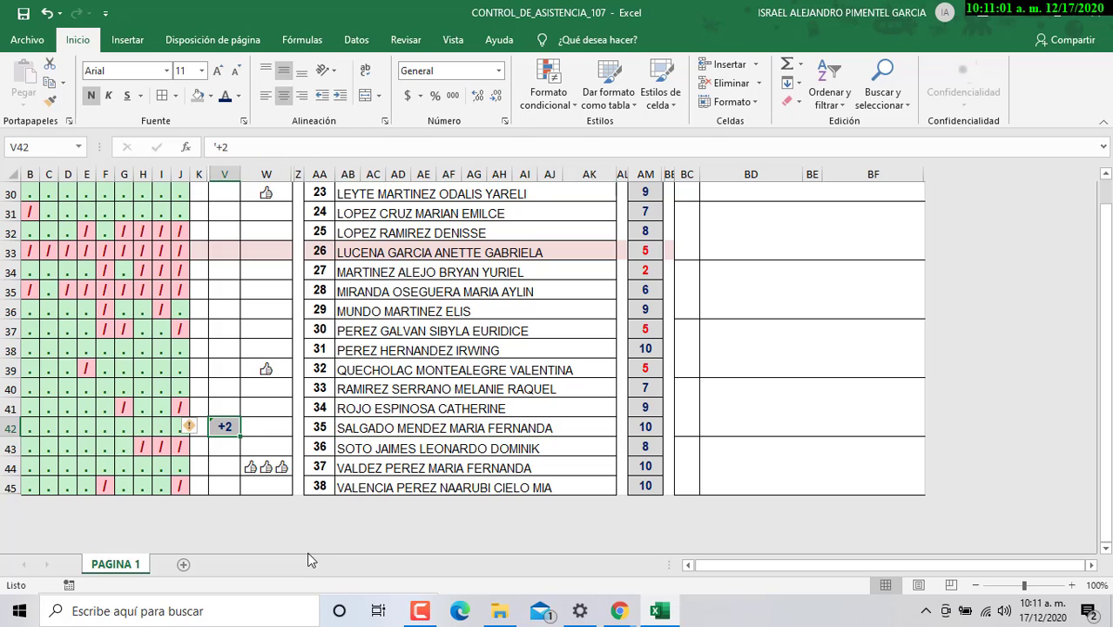
# Review the points and participation marks recorded across the class list, including cells V22, V42, W12, W15, W42 and W44.
pyautogui.scroll(4, 269, 458)
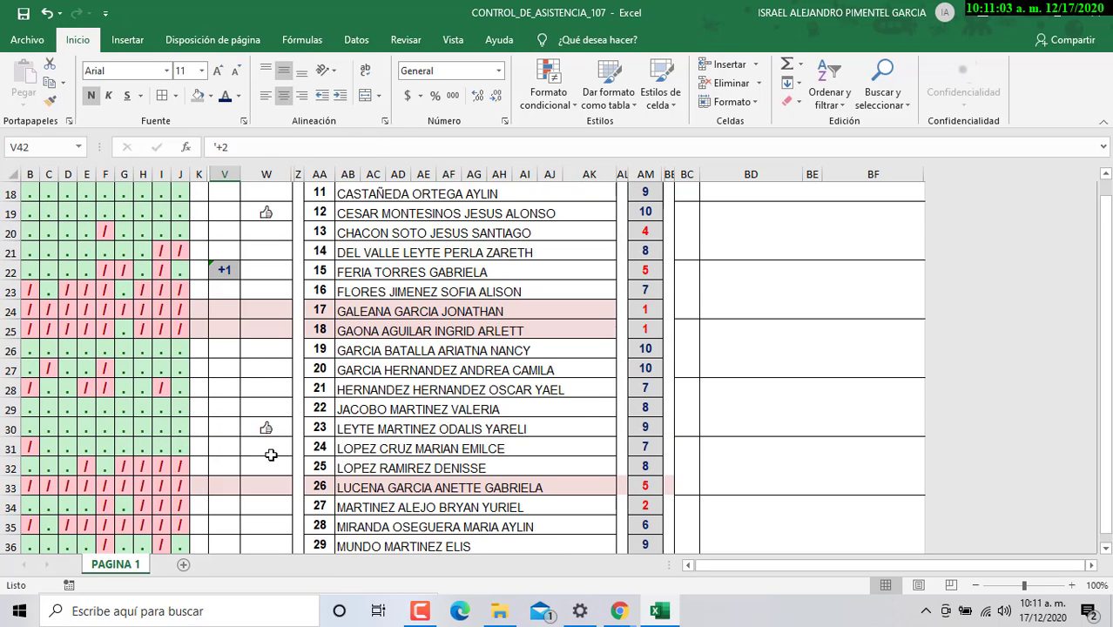
pyautogui.scroll(-4, 271, 454)
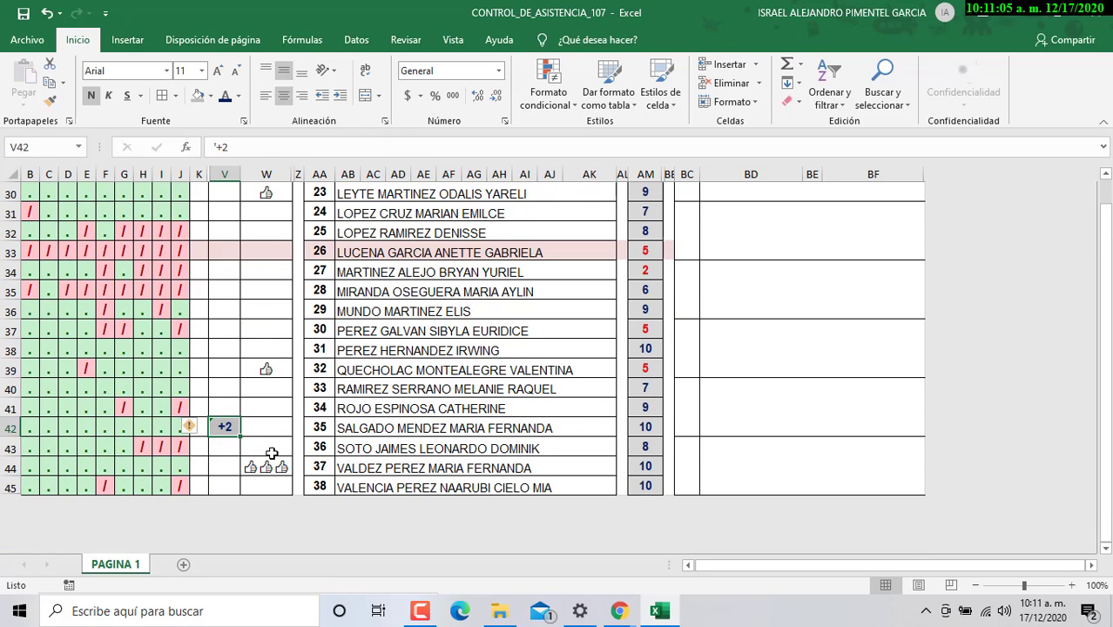
pyautogui.click(312, 433)
pyautogui.click(264, 426)
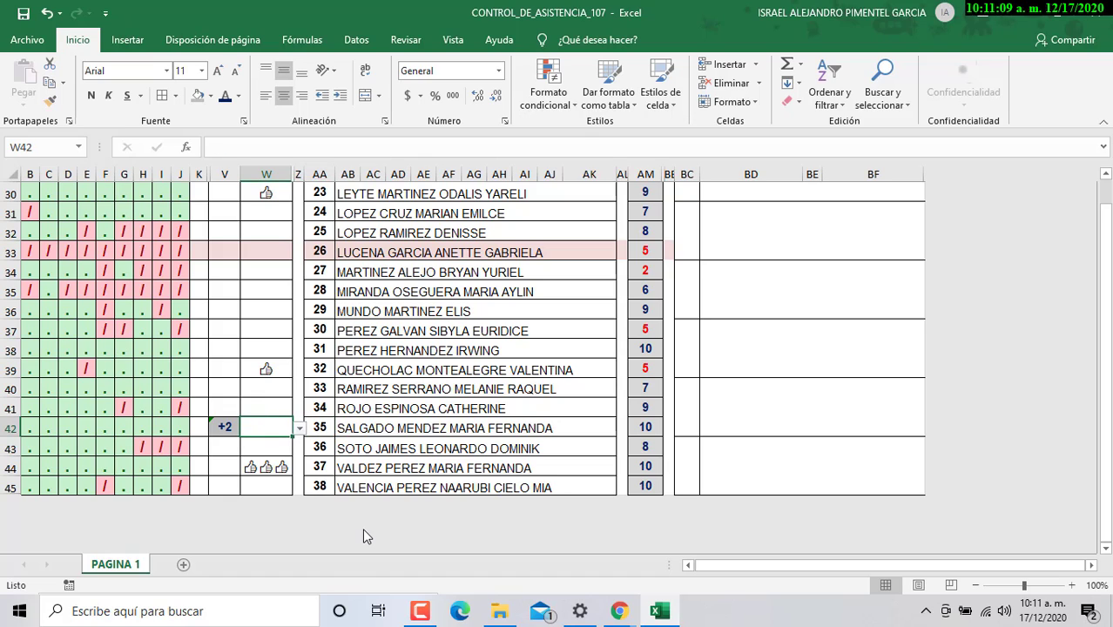
pyautogui.scroll(3, 299, 430)
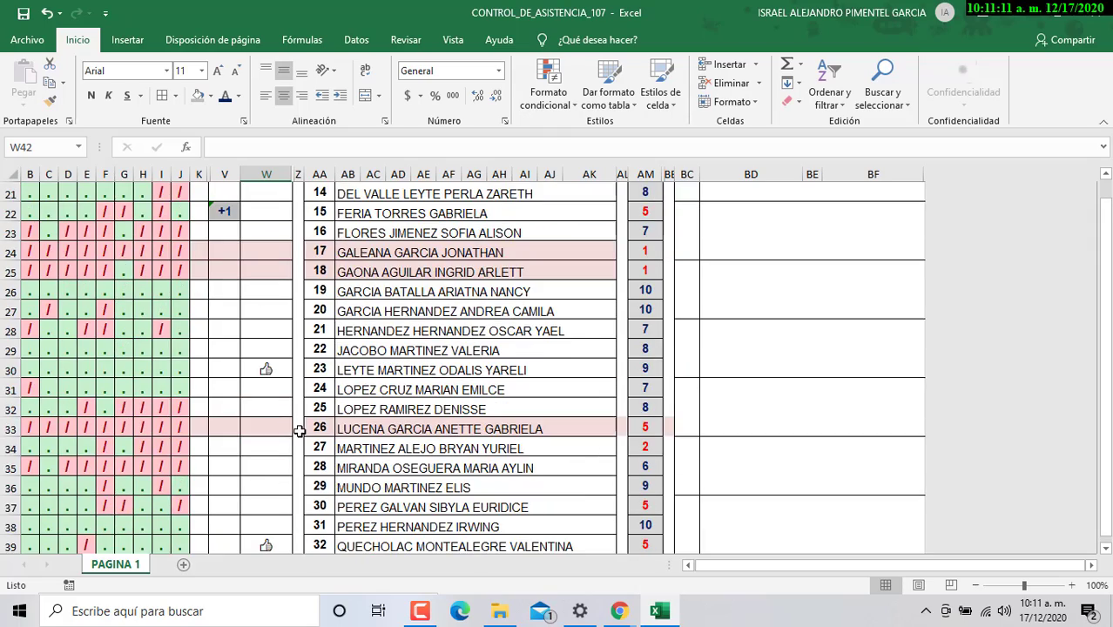
pyautogui.scroll(1, 299, 430)
pyautogui.scroll(-3, 299, 431)
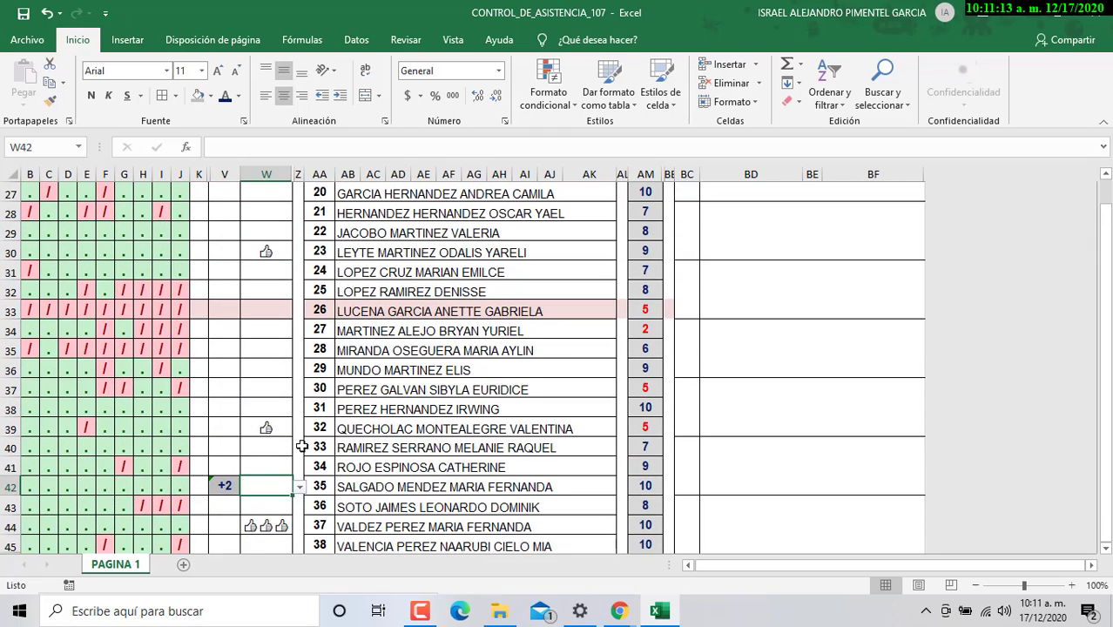
pyautogui.scroll(-1, 302, 446)
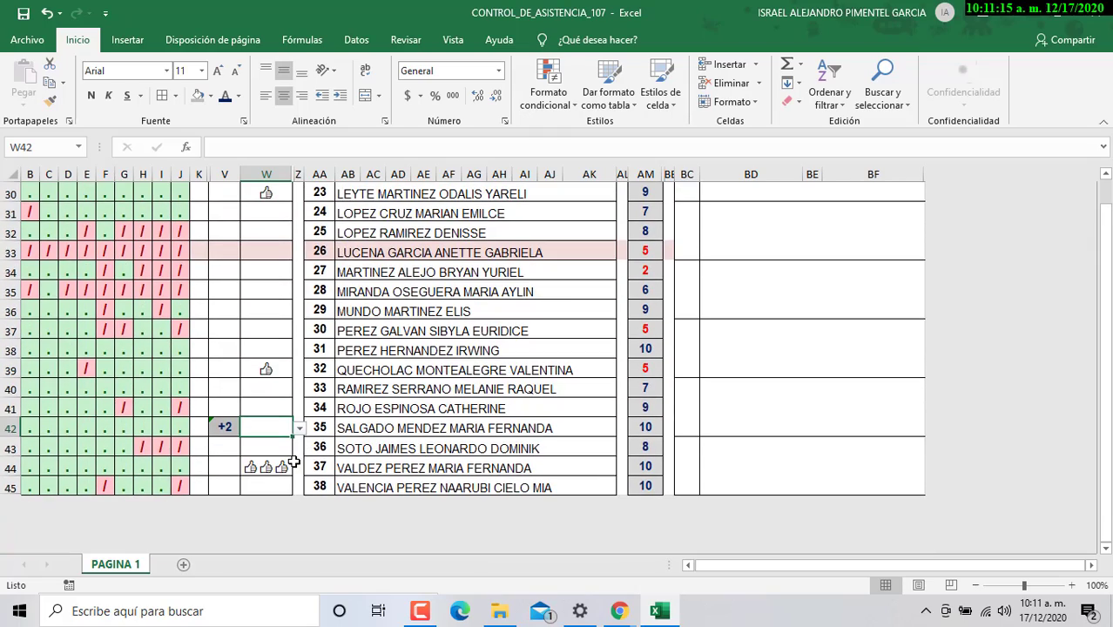
pyautogui.click(284, 469)
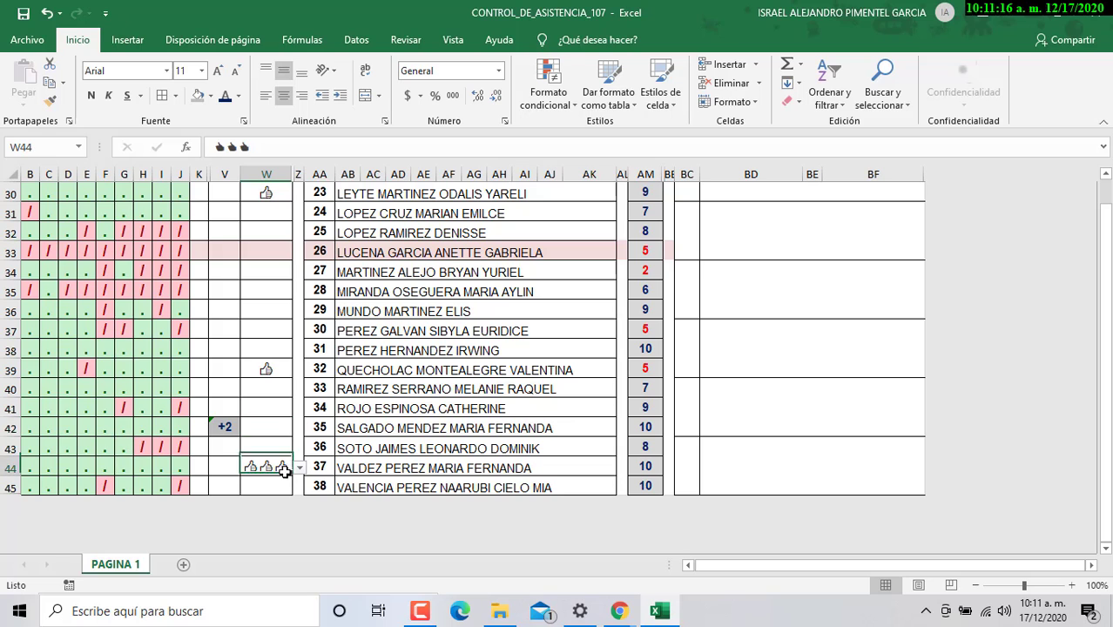
pyautogui.click(225, 427)
pyautogui.click(267, 469)
pyautogui.scroll(7, 268, 469)
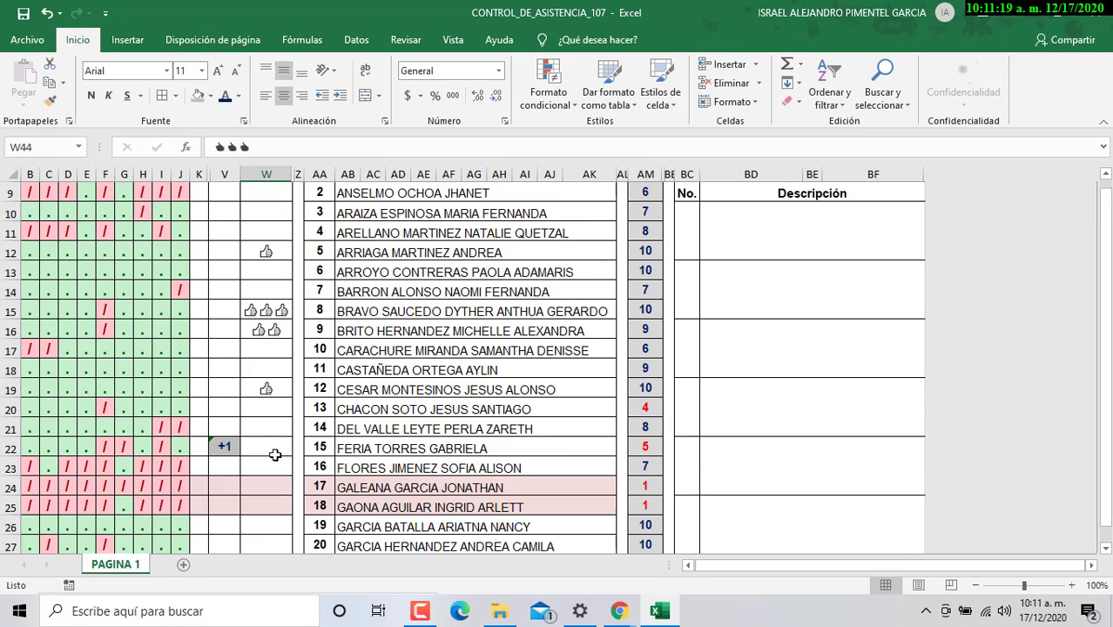
pyautogui.click(266, 310)
pyautogui.click(224, 446)
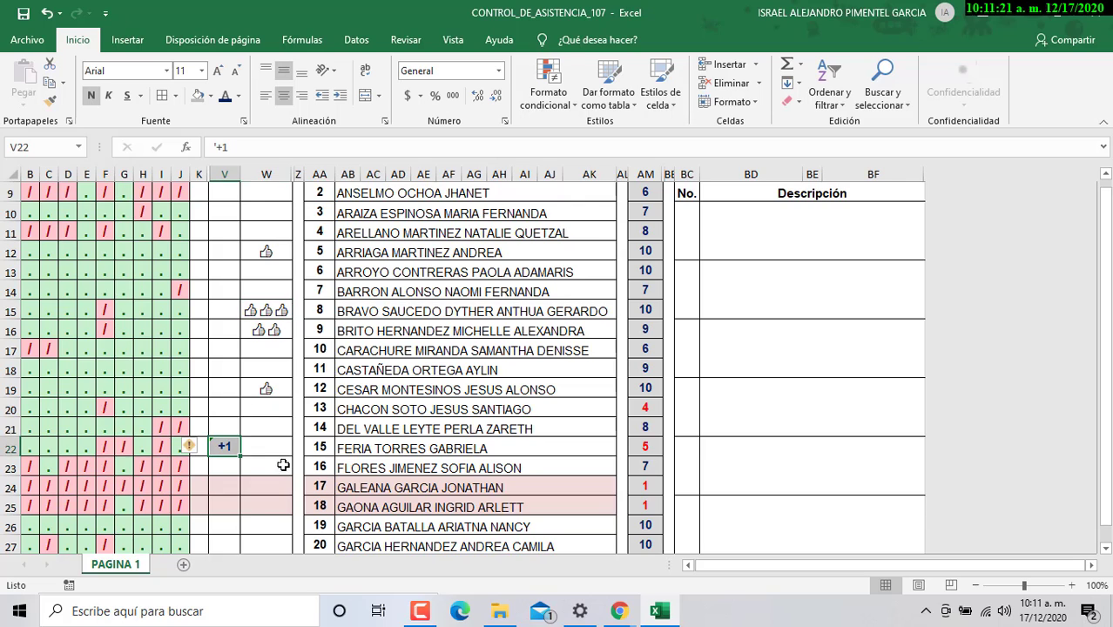
pyautogui.scroll(2, 283, 449)
pyautogui.click(268, 354)
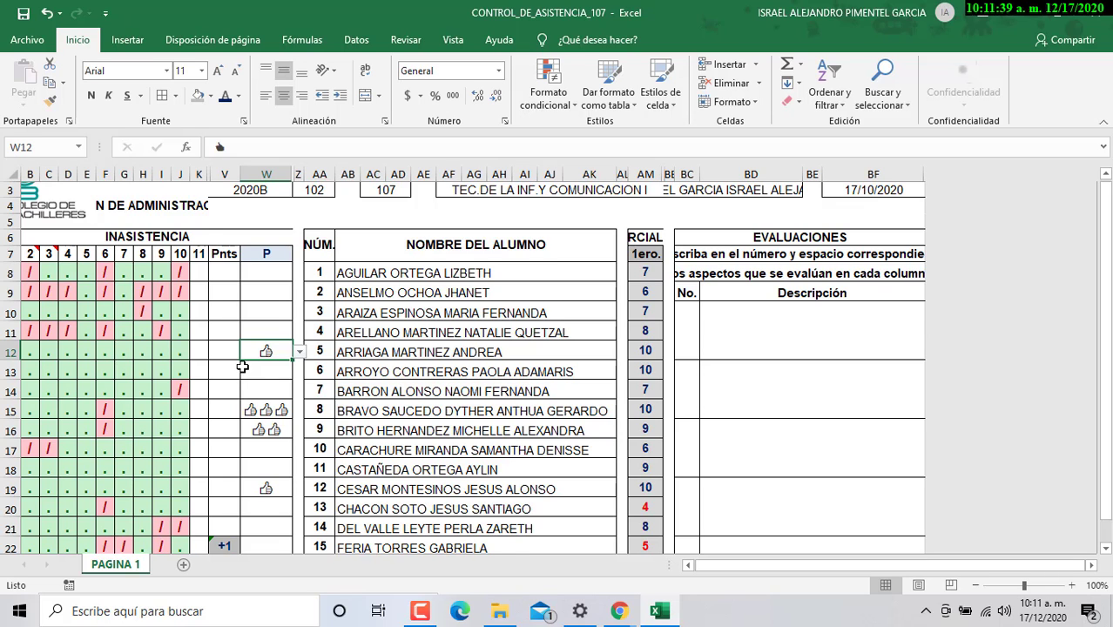
pyautogui.scroll(-8, 240, 376)
# Copy the attendance dot from cell I8 to cell K8 to mark the first student present in session 11.
pyautogui.scroll(9, 241, 375)
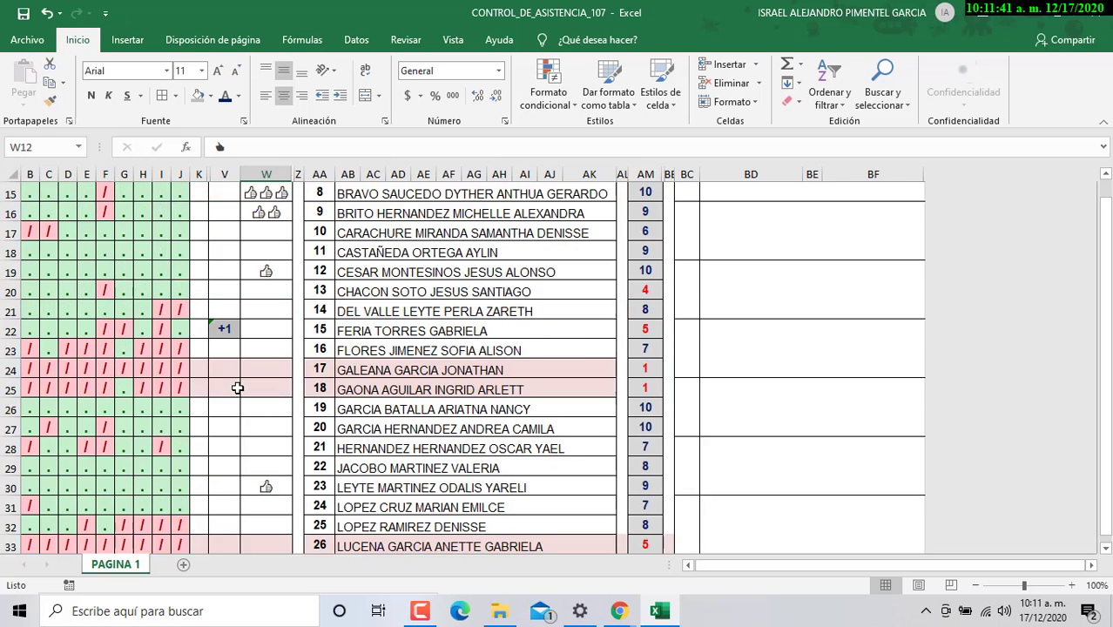
pyautogui.click(163, 307)
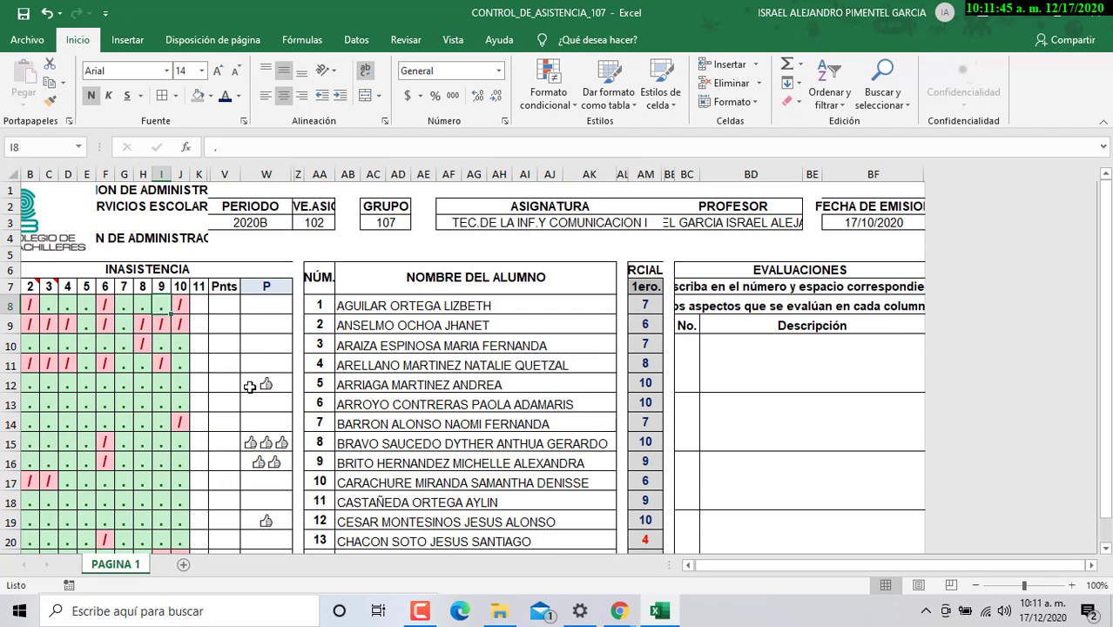
pyautogui.hotkey('ctrl', 'c')
pyautogui.press('Right')
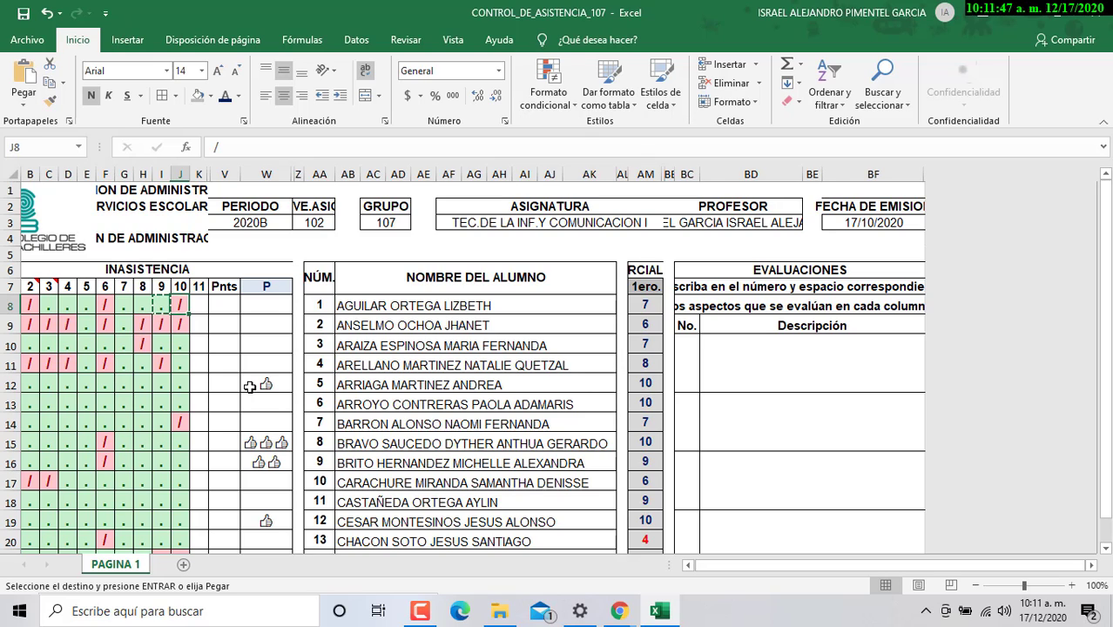
pyautogui.press('Right')
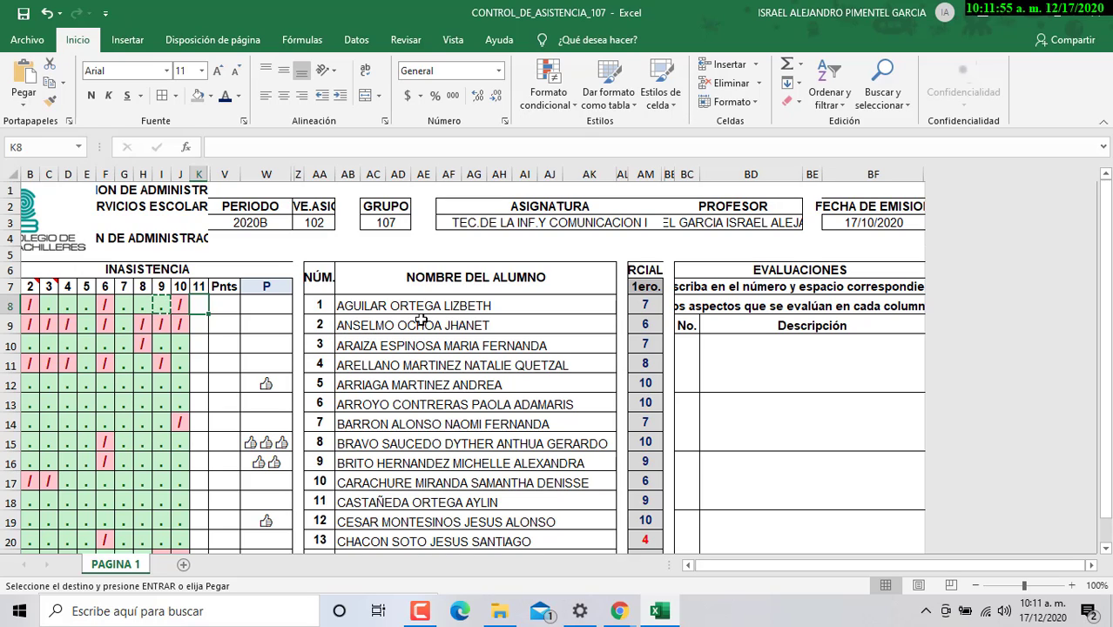
pyautogui.hotkey('ctrl', 'v')
pyautogui.press('Down')
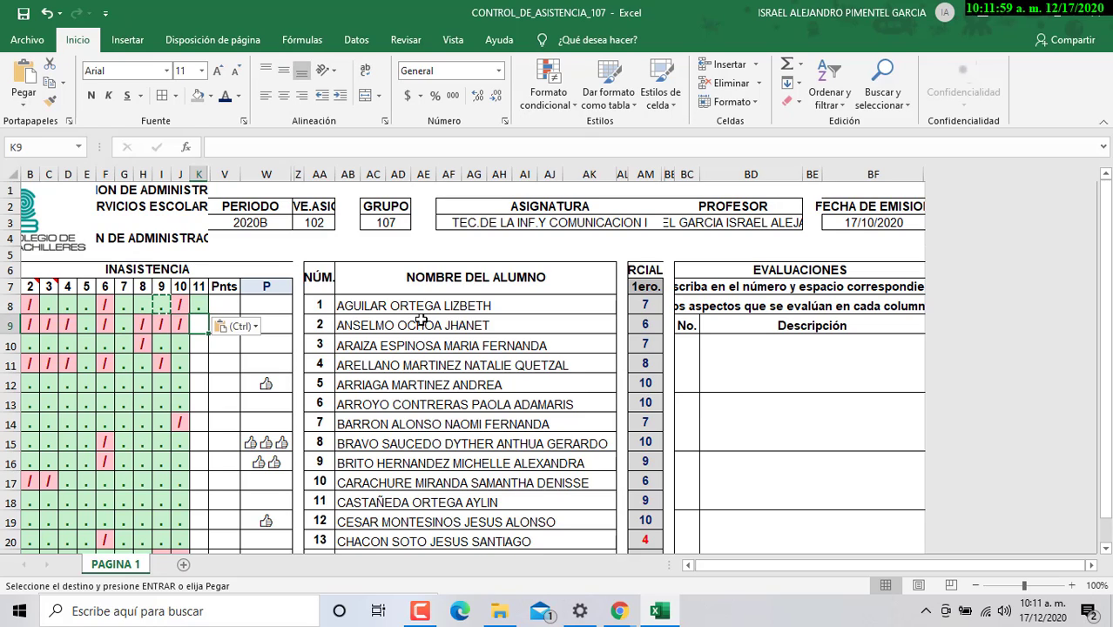
# Paste the copied attendance dot into cells K12 and K13, leaving K9 to K11 blank in session 11.
pyautogui.press('Down')
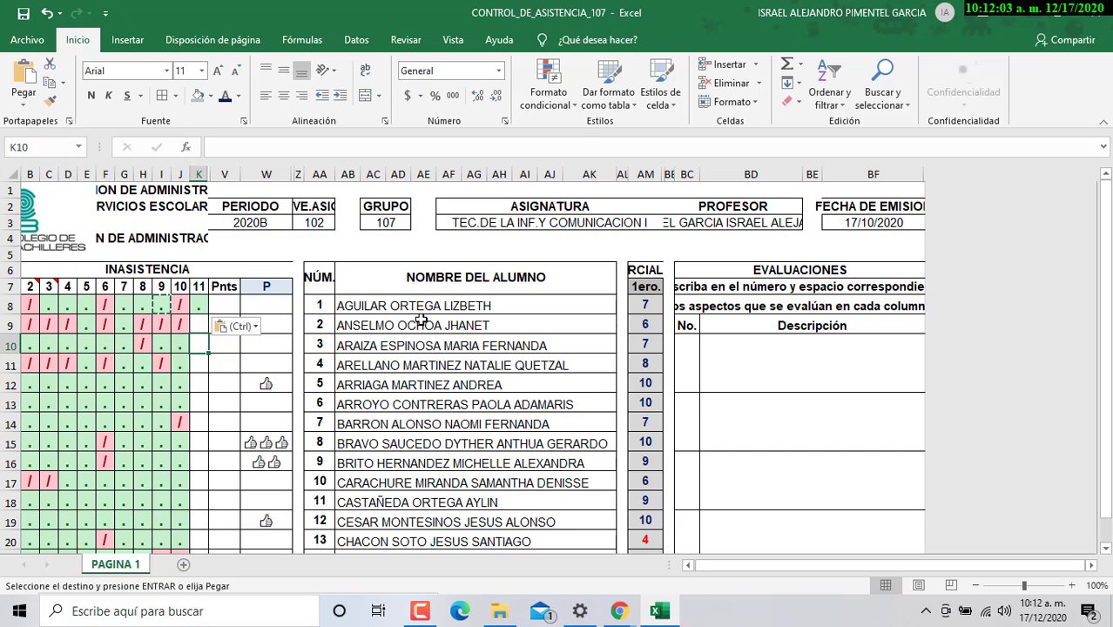
pyautogui.press('Down')
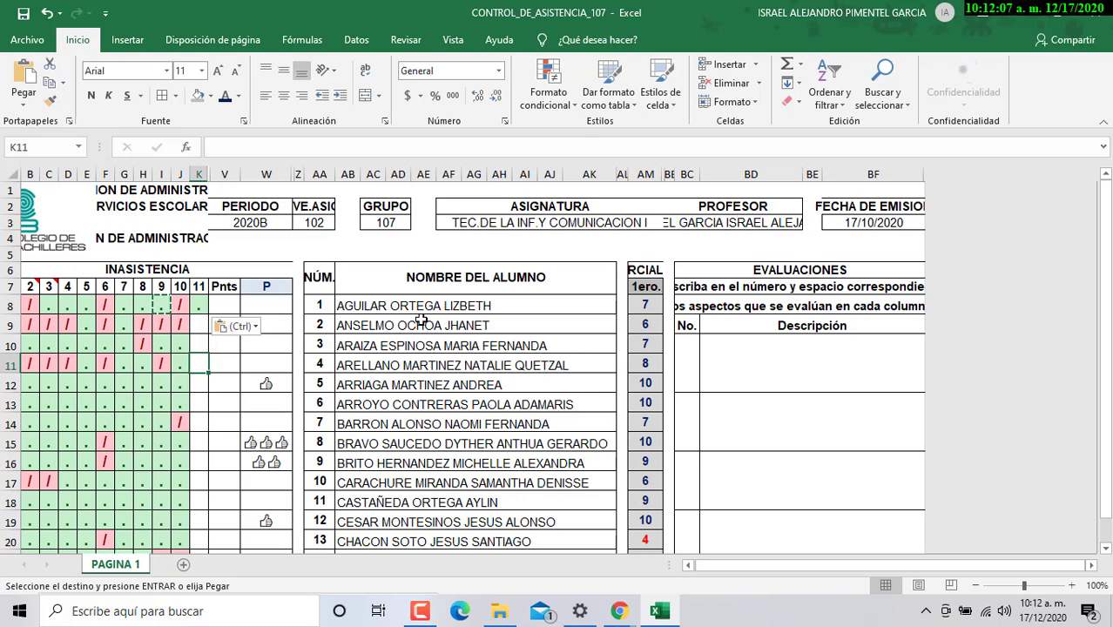
pyautogui.press('Down')
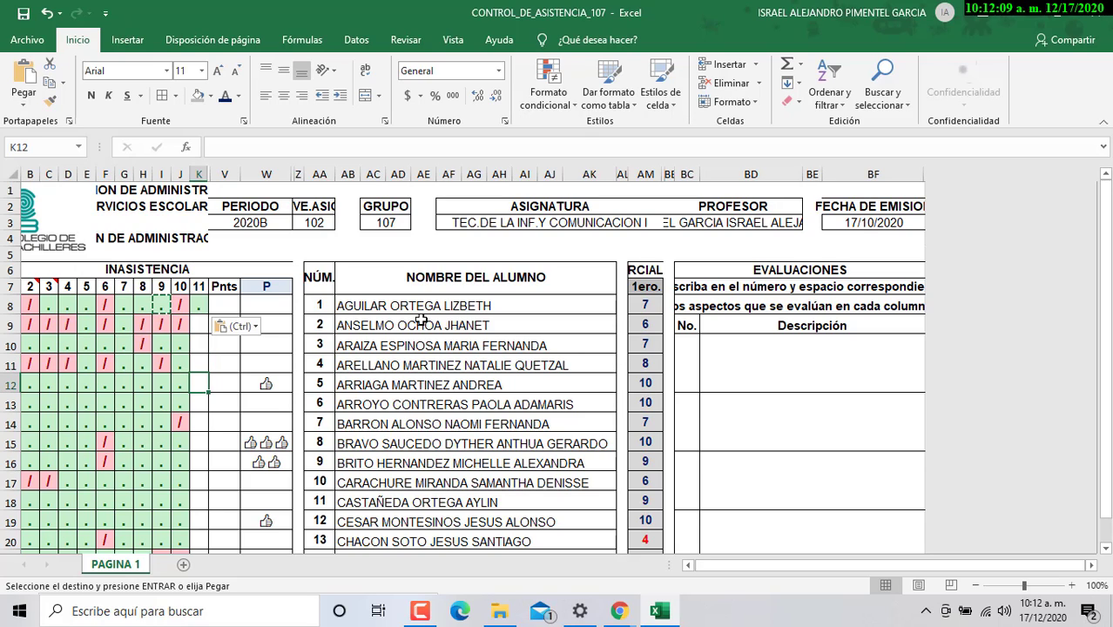
pyautogui.hotkey('ctrl', 'v')
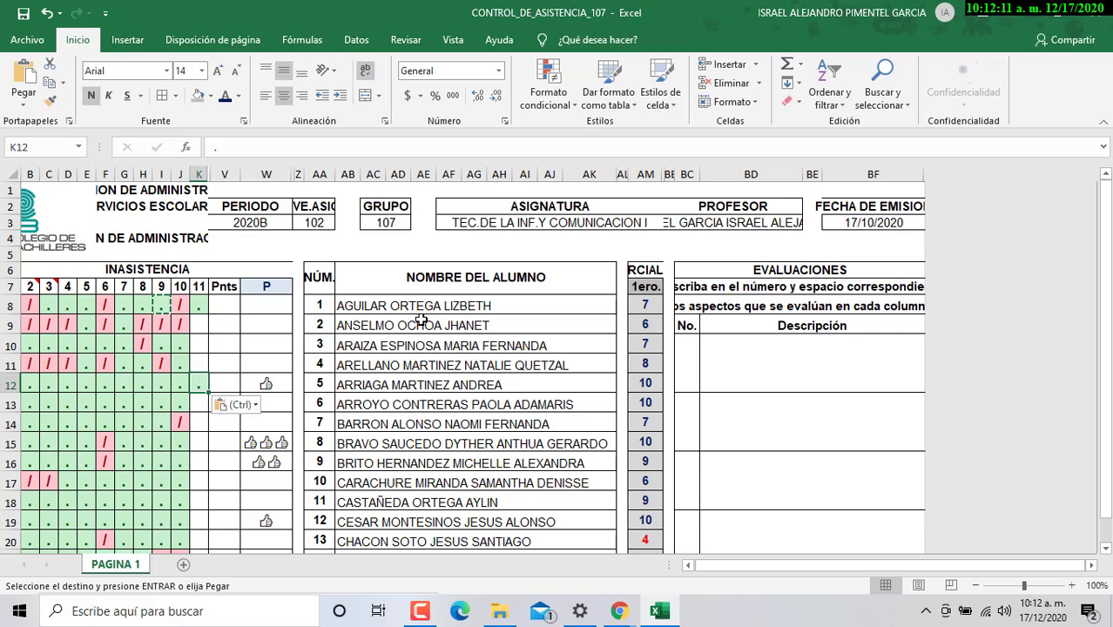
pyautogui.press('Down')
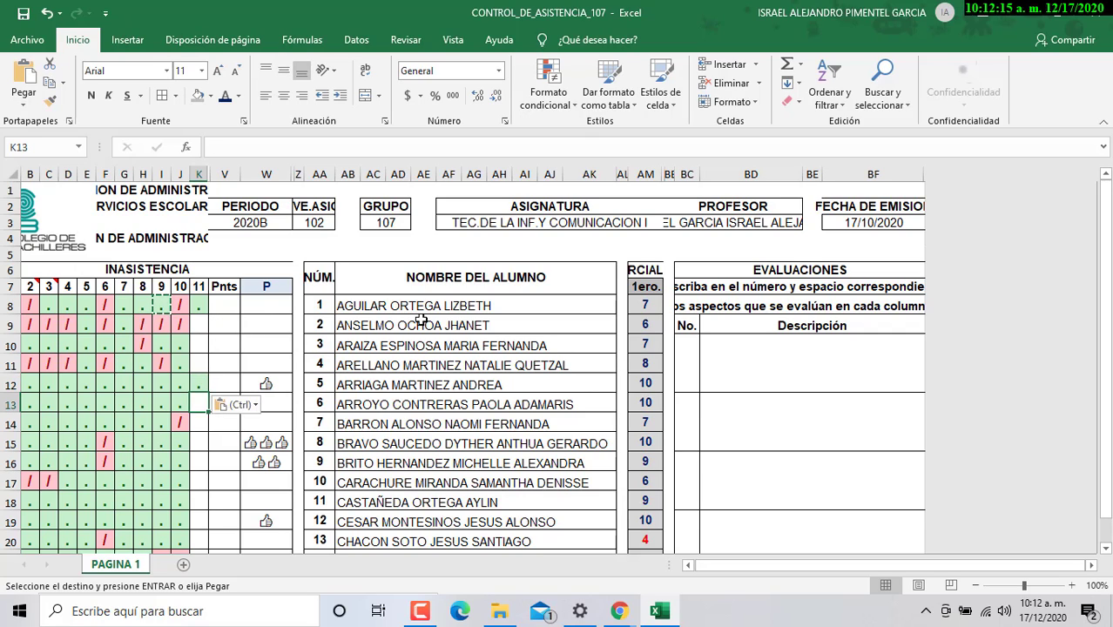
pyautogui.hotkey('ctrl', 'v')
pyautogui.press('Down')
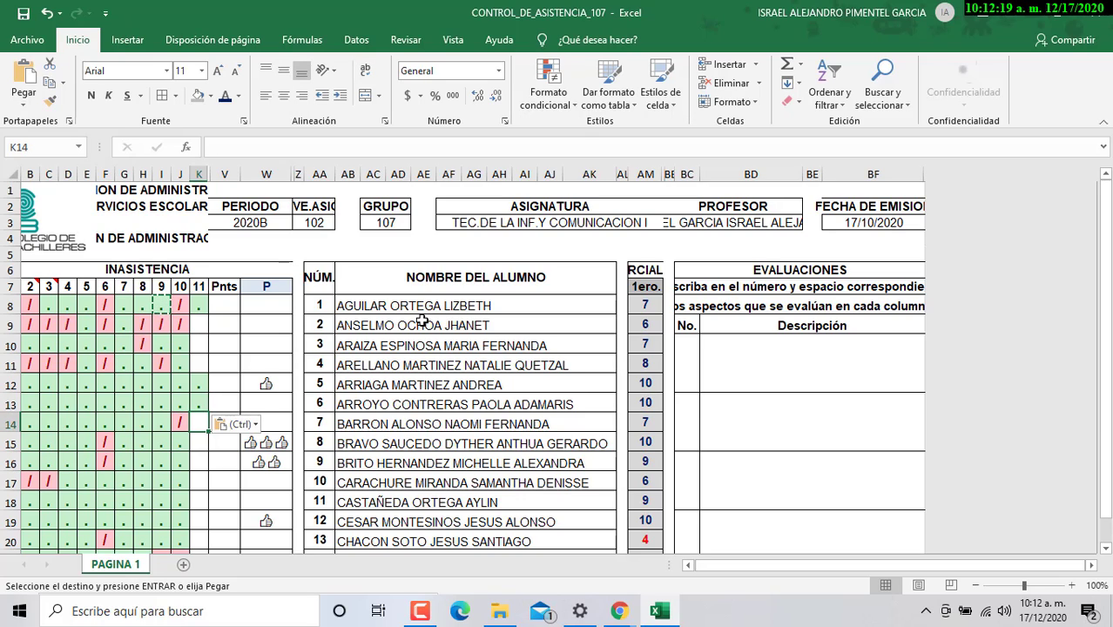
# Skip cell K14 and paste the attendance dot into K15 and K16 for students 8 and 9.
pyautogui.press('Down')
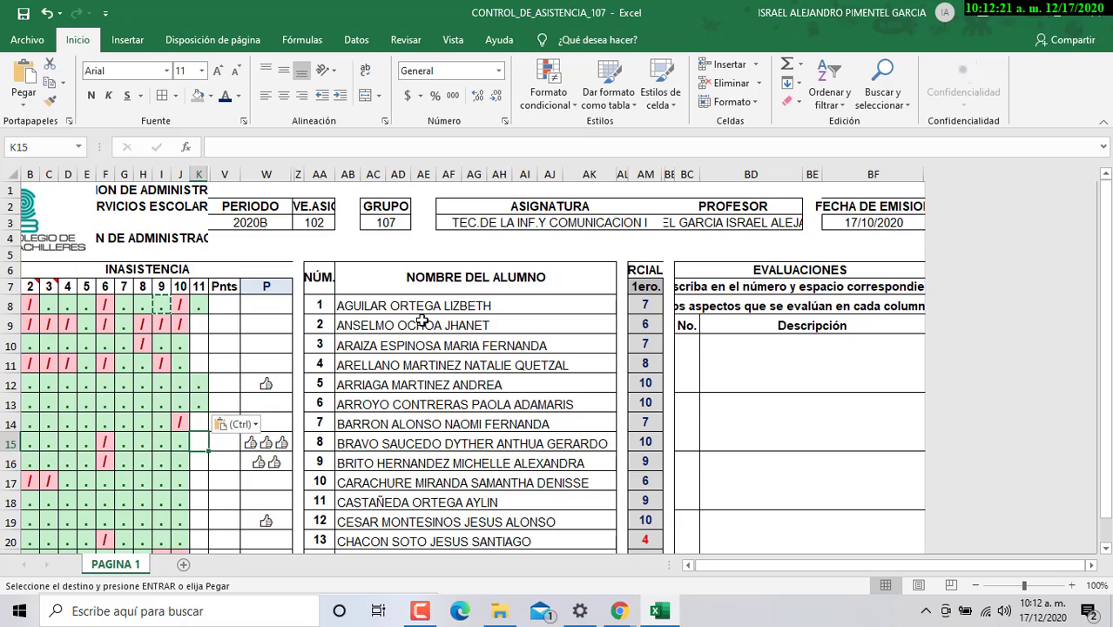
pyautogui.hotkey('ctrl', 'v')
pyautogui.press('Down')
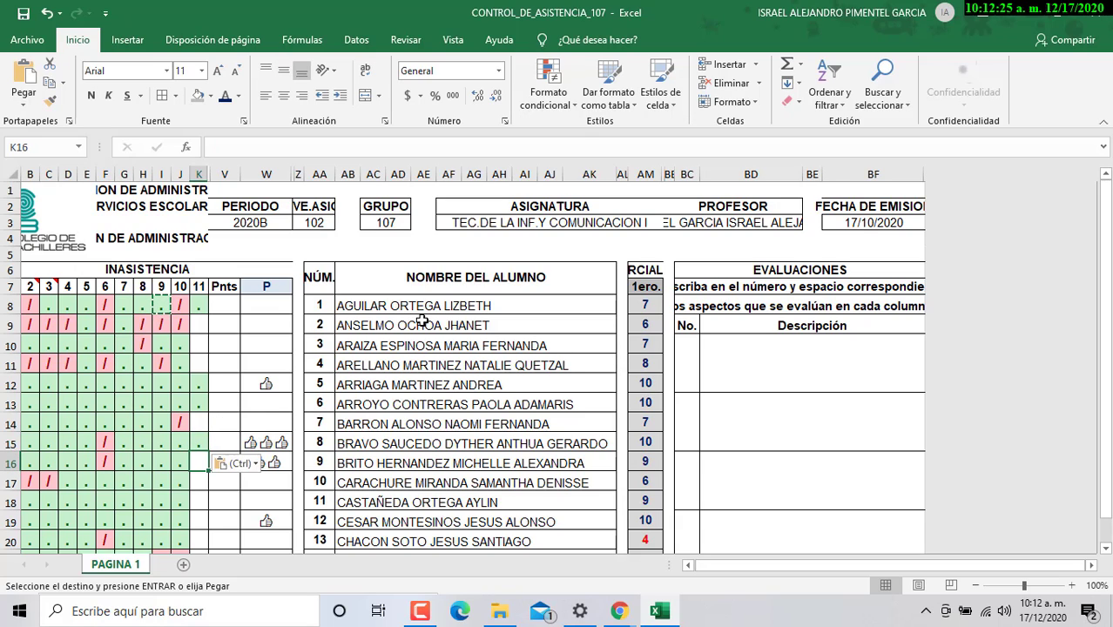
pyautogui.hotkey('ctrl', 'v')
pyautogui.press('Down')
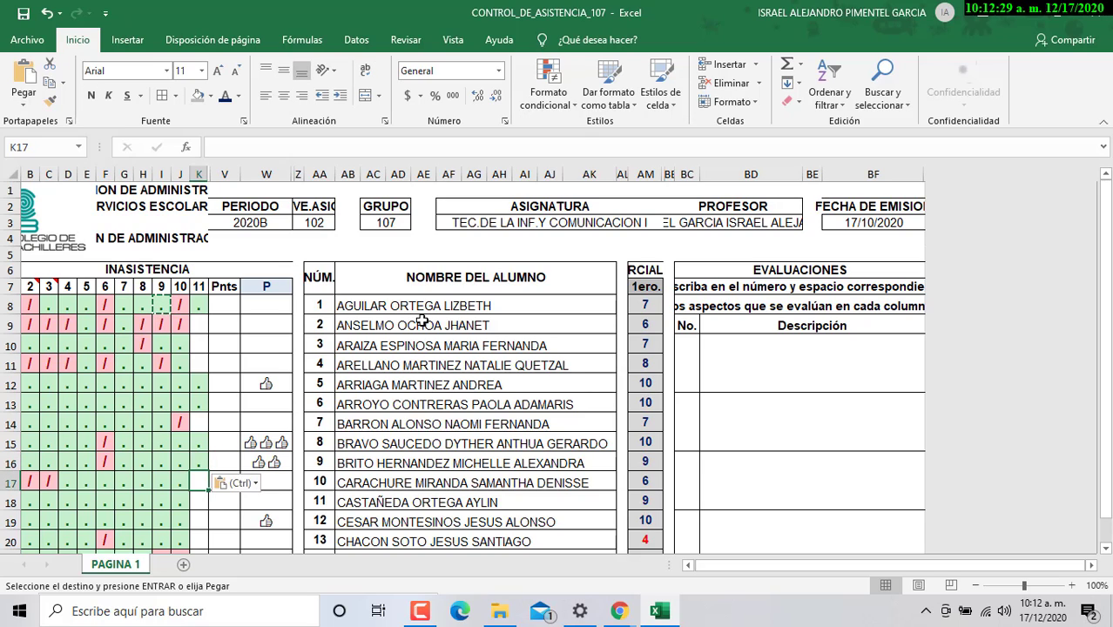
# Mark students 10 to 13 present in session 11 by pasting the attendance dot into cells K17 to K20.
pyautogui.hotkey('ctrl', 'v')
pyautogui.press('Down')
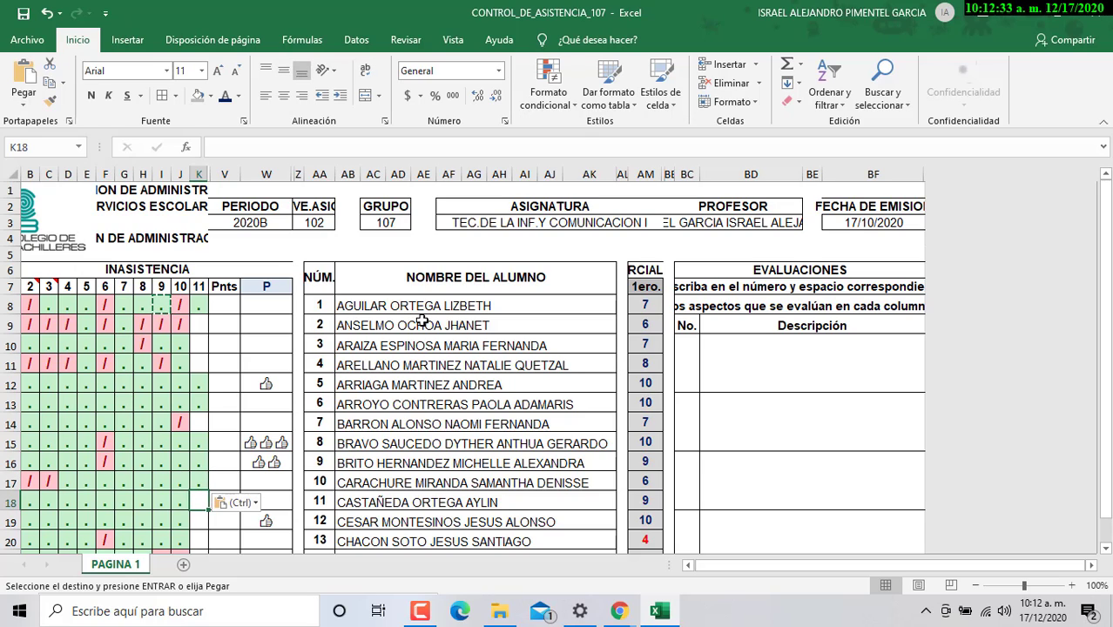
pyautogui.hotkey('ctrl', 'v')
pyautogui.press('Down')
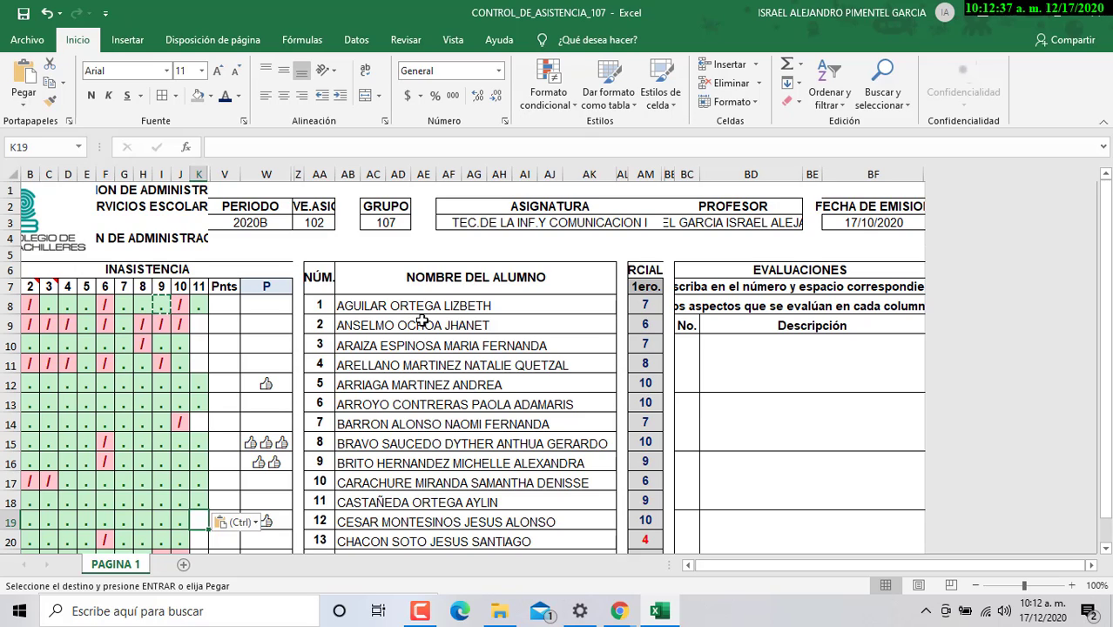
pyautogui.hotkey('ctrl', 'v')
pyautogui.press('Down')
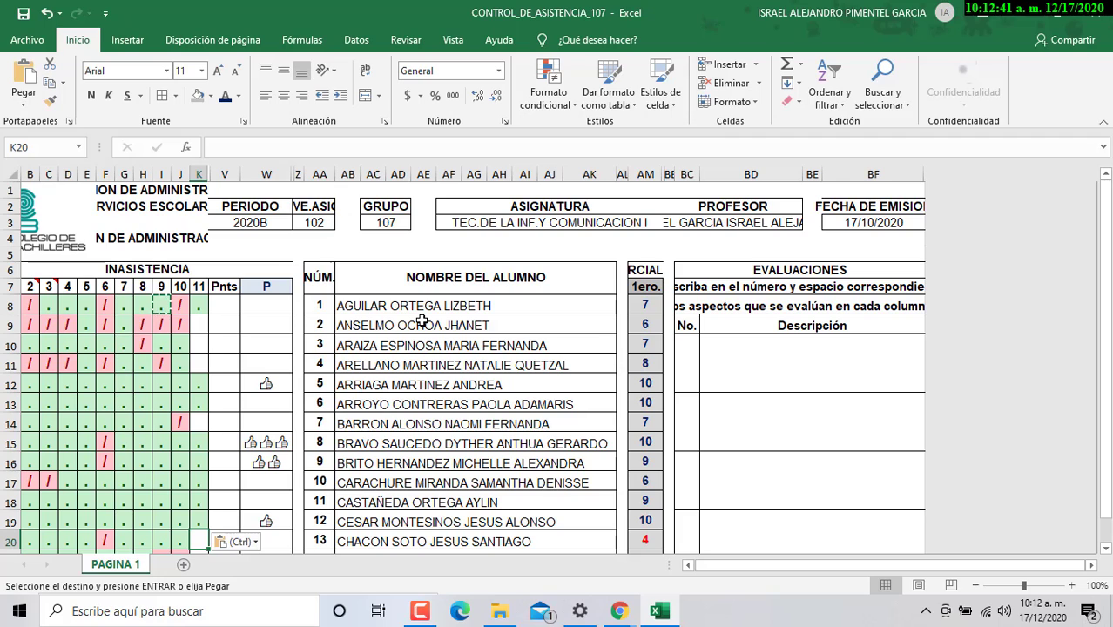
pyautogui.hotkey('ctrl', 'v')
pyautogui.press('Down')
pyautogui.hotkey('ctrl', 'v')
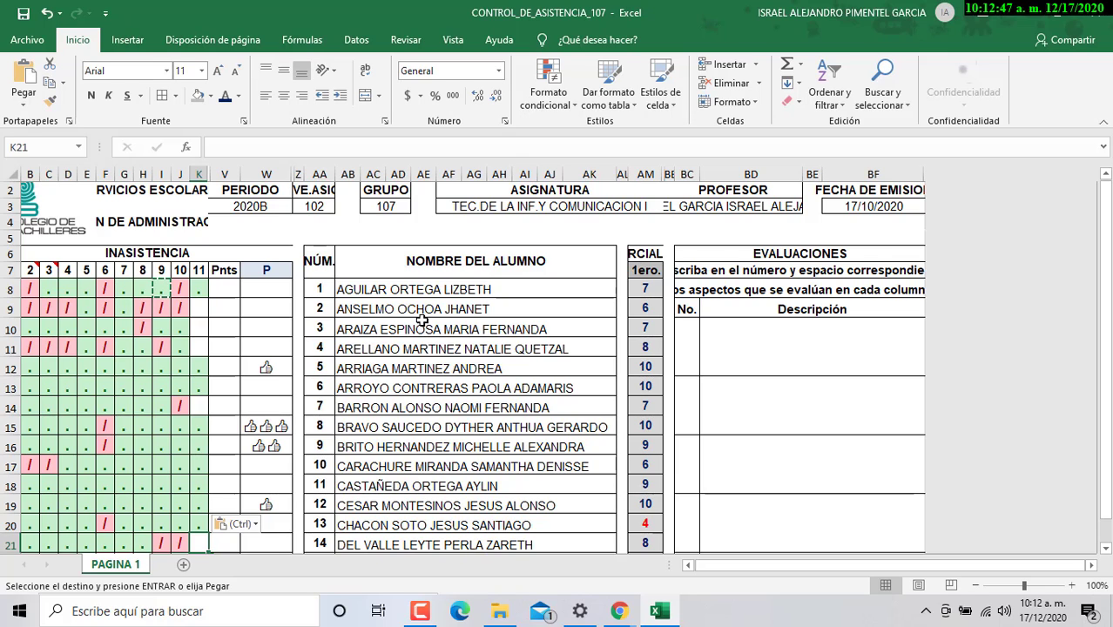
# Leave K21 to K25 blank and paste the attendance dot into K26 and K27 for students 19 and 20.
pyautogui.press('Down')
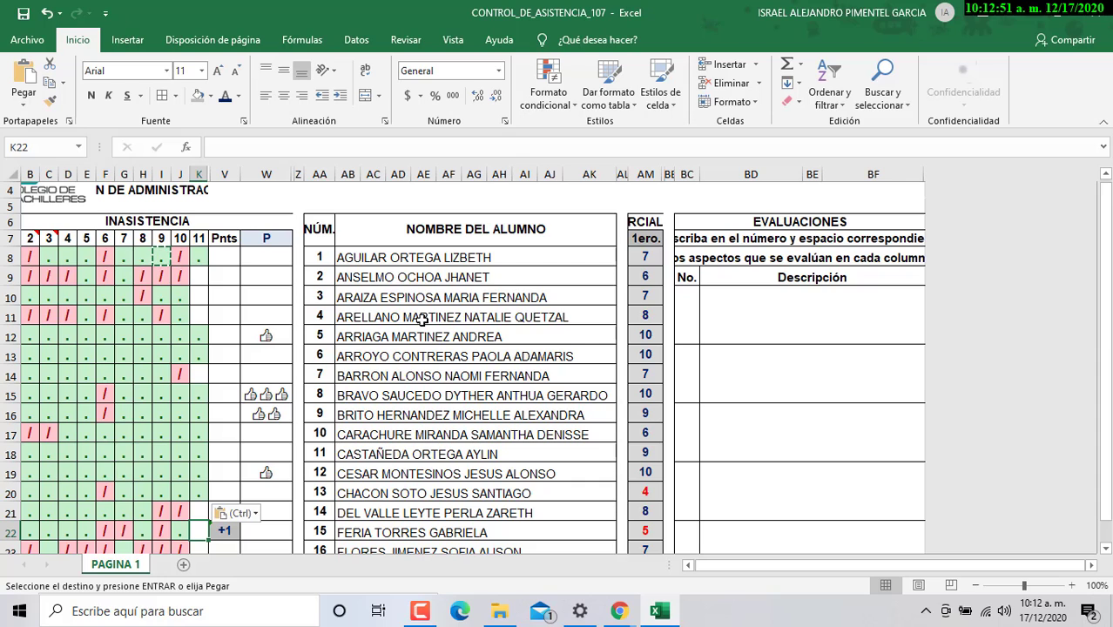
pyautogui.press('Down')
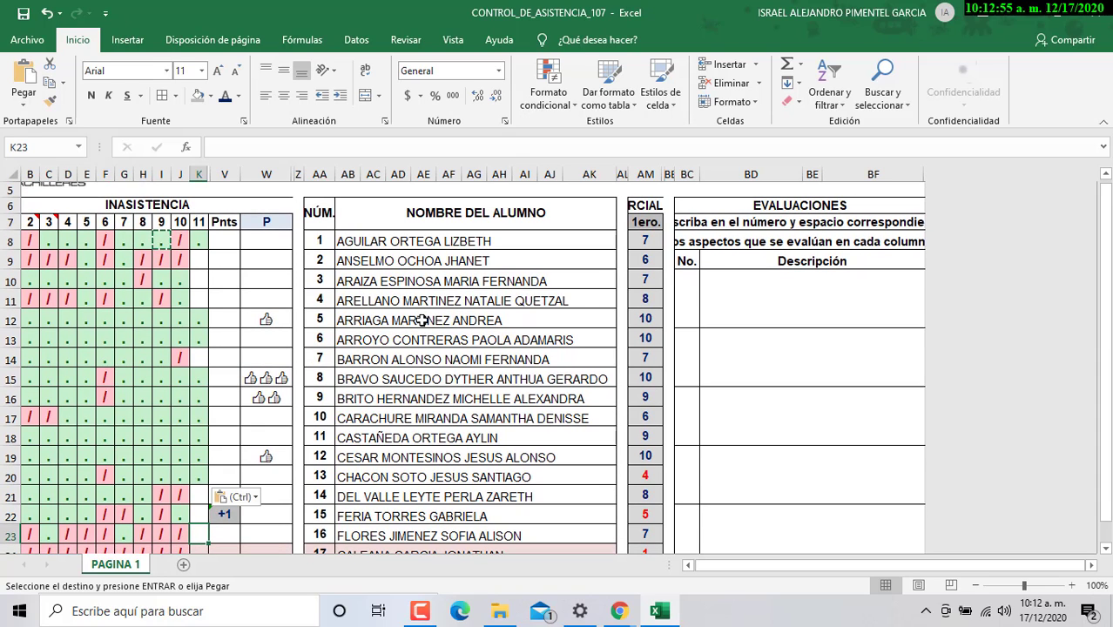
pyautogui.press('Down')
pyautogui.press('Down')
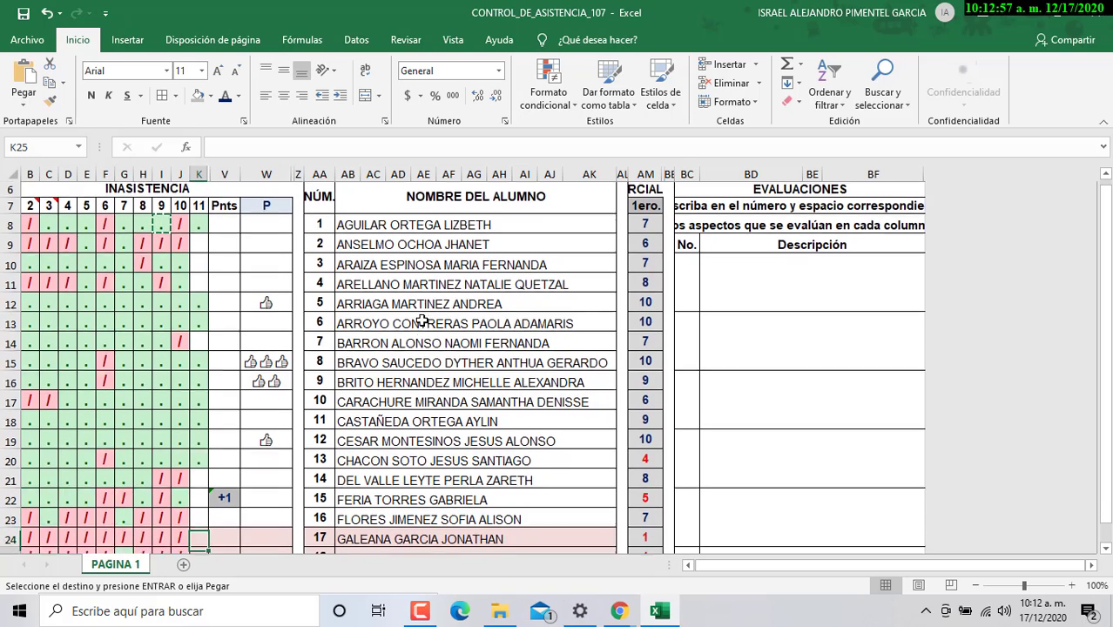
pyautogui.scroll(-1, 421, 320)
pyautogui.press('Down')
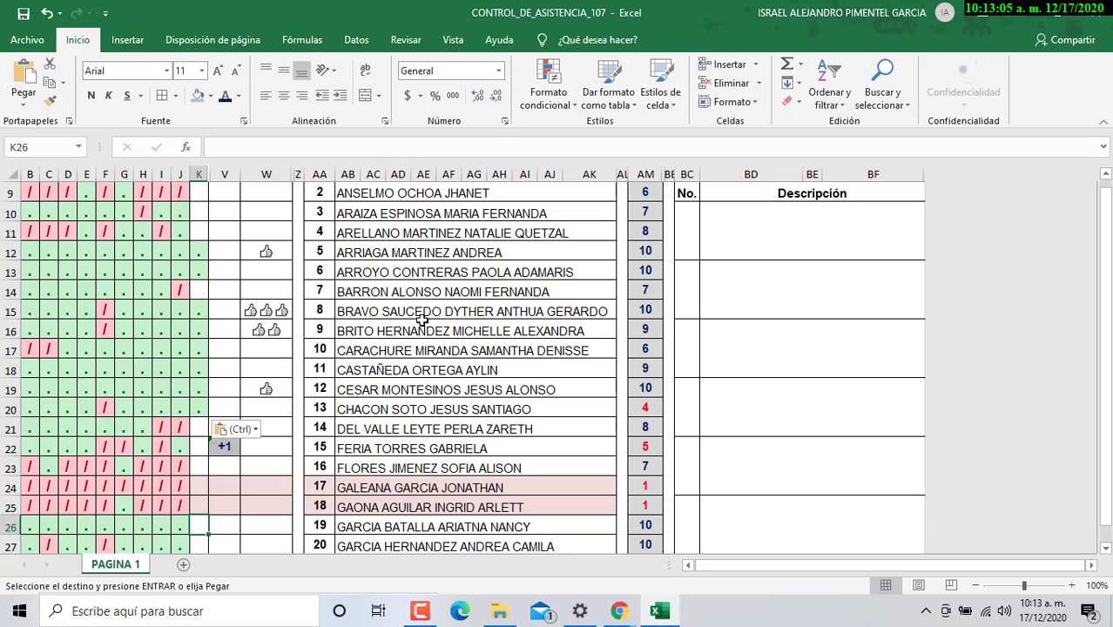
pyautogui.hotkey('ctrl', 'v')
pyautogui.press('Down')
pyautogui.press('Down')
pyautogui.press('Down')
pyautogui.press('Down')
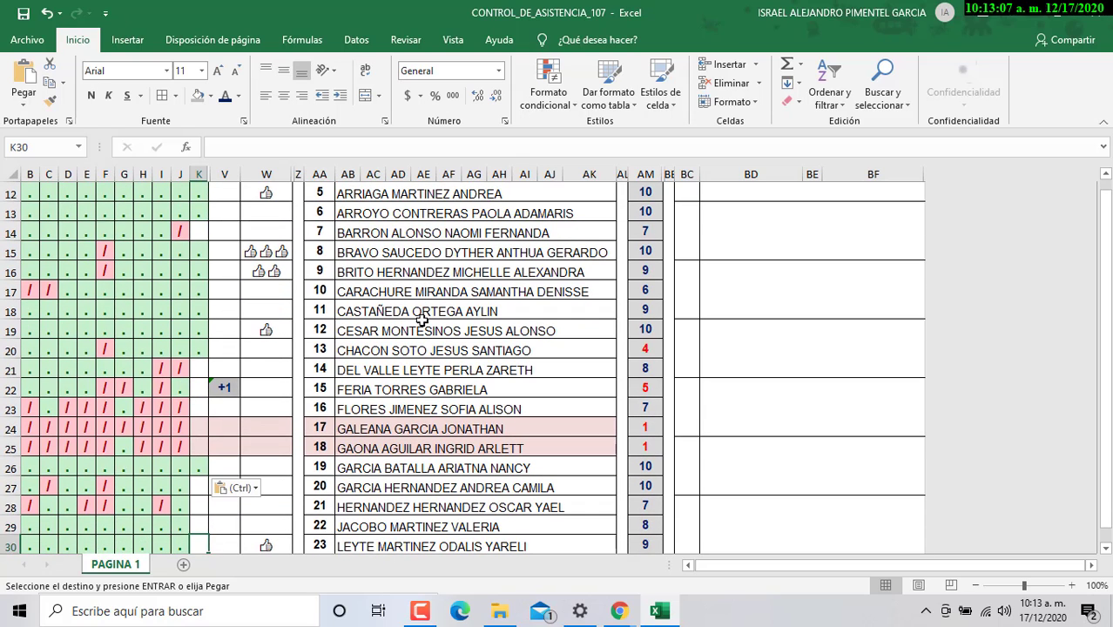
pyautogui.press('Up')
pyautogui.press('Up')
pyautogui.press('Up')
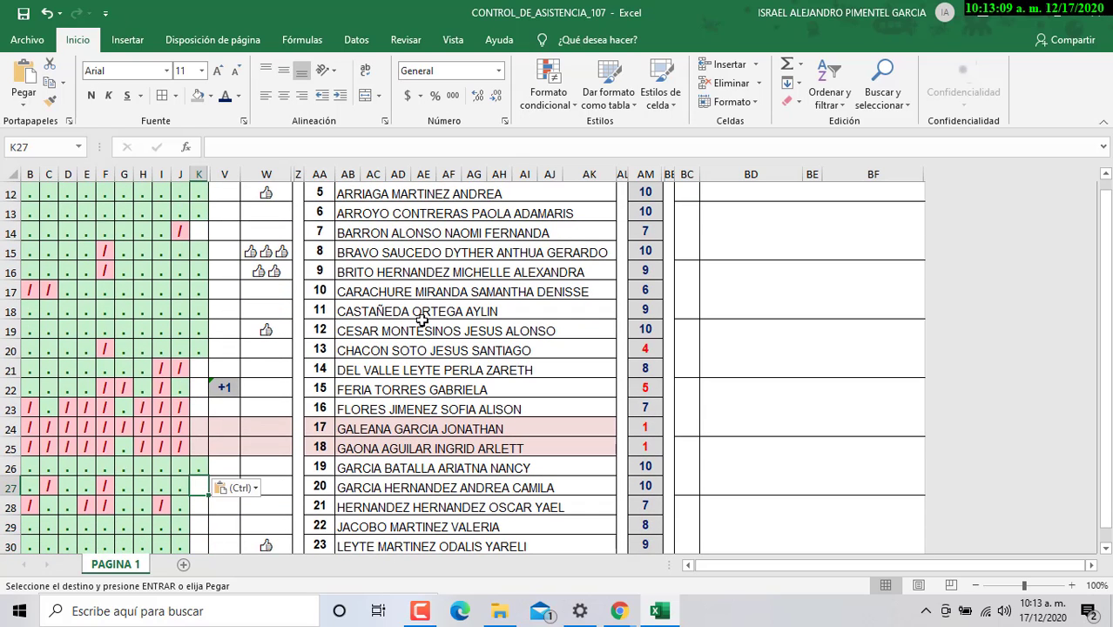
pyautogui.press('Down')
pyautogui.hotkey('ctrl', 'v')
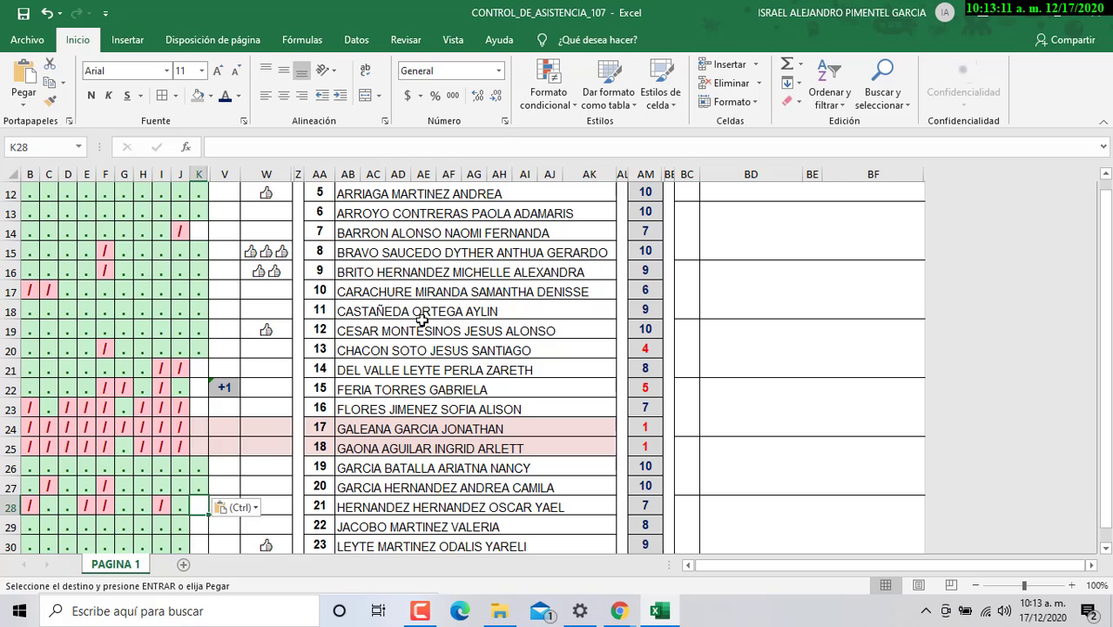
# Leave K28 and K29 blank and paste the attendance dot into K30 and K31 for students 23 and 24.
pyautogui.press('Down')
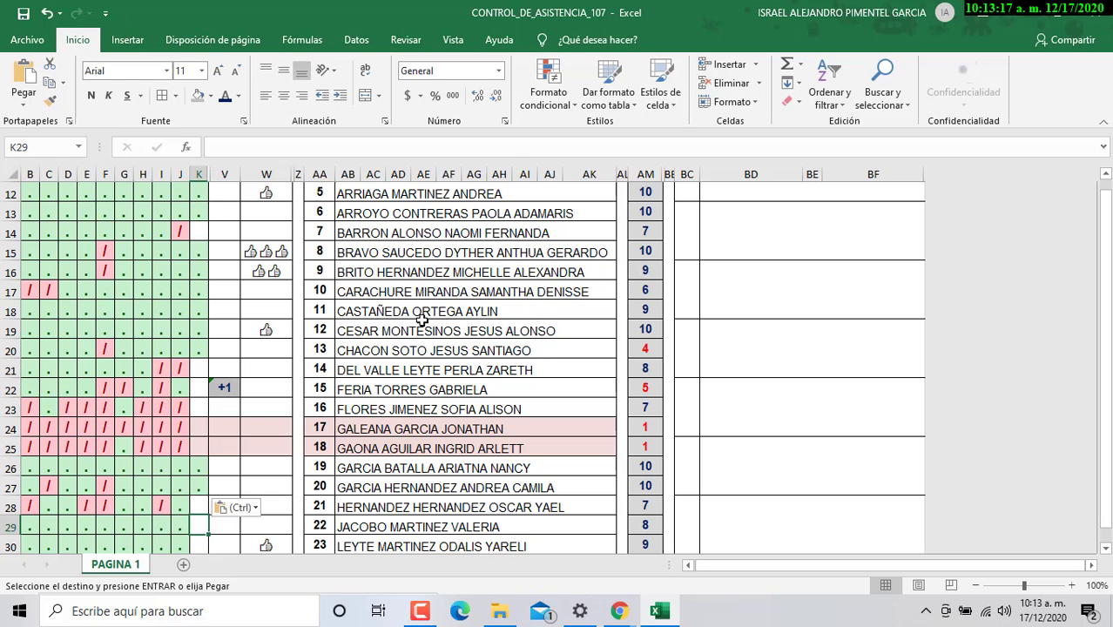
pyautogui.press('Down')
pyautogui.scroll(-1, 422, 321)
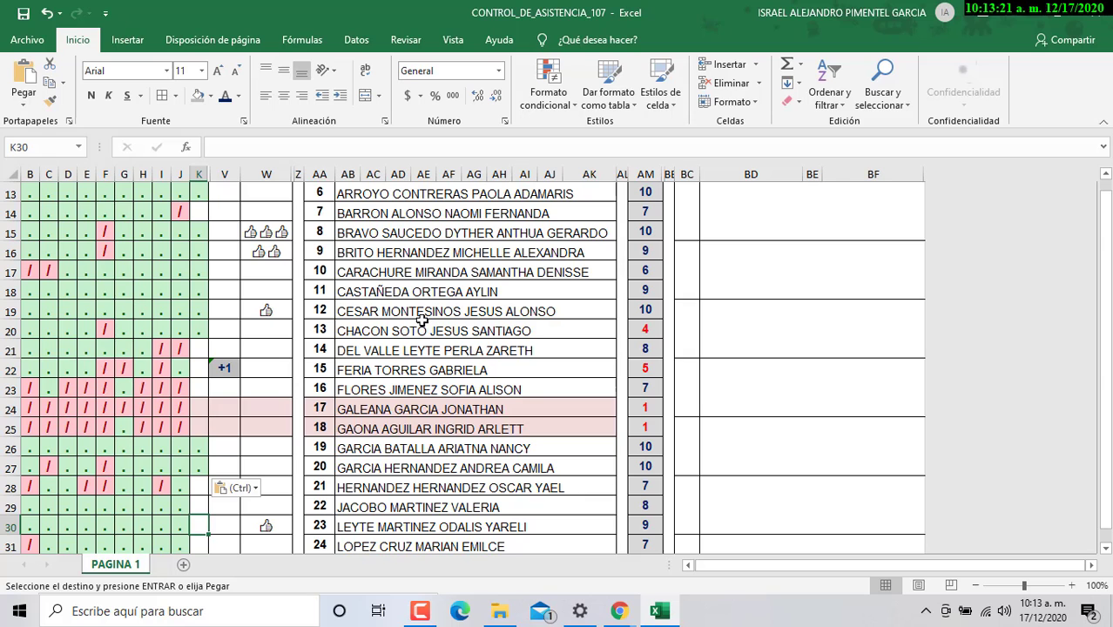
pyautogui.press('Down')
pyautogui.press('Down')
pyautogui.press('Down')
pyautogui.press('Down')
pyautogui.press('Down')
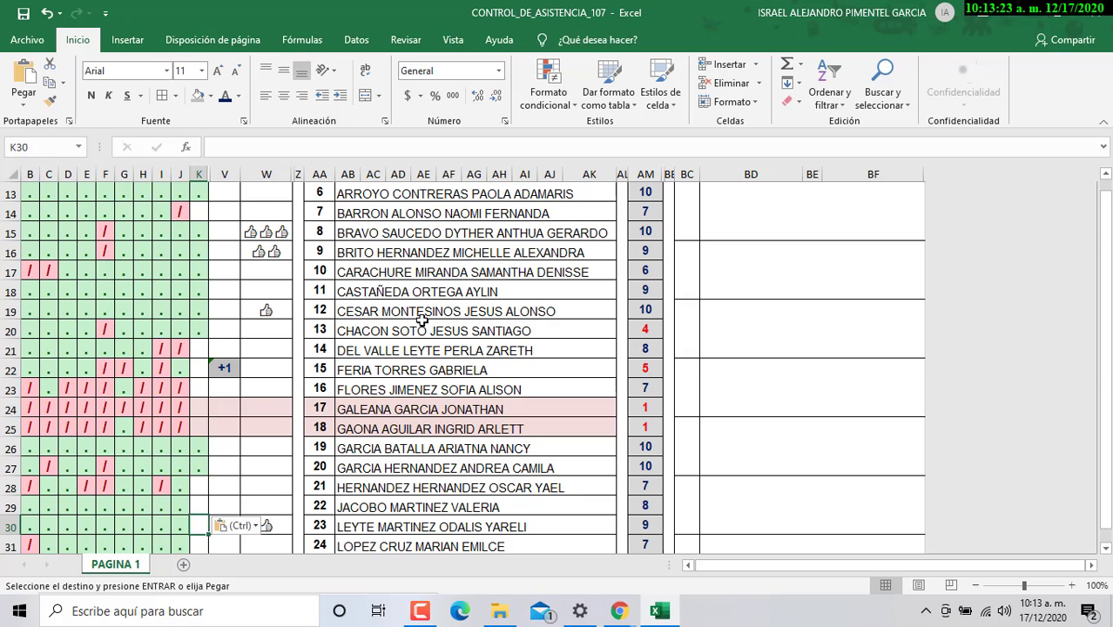
pyautogui.press('Up')
pyautogui.press('Up')
pyautogui.press('Up')
pyautogui.press('Up')
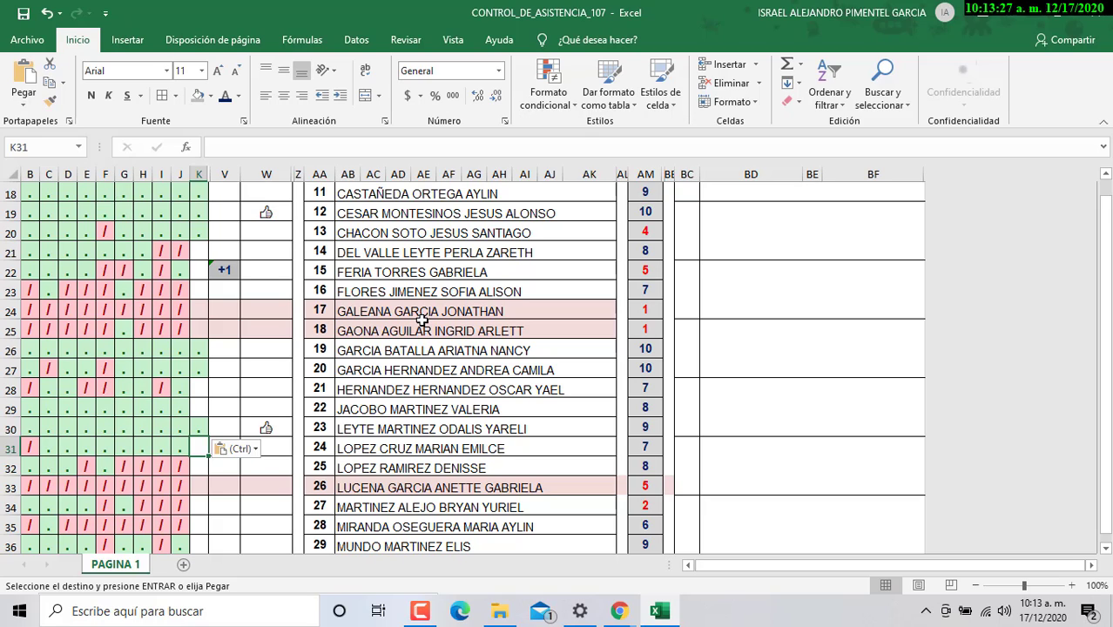
pyautogui.press('Down')
pyautogui.hotkey('ctrl', 'v')
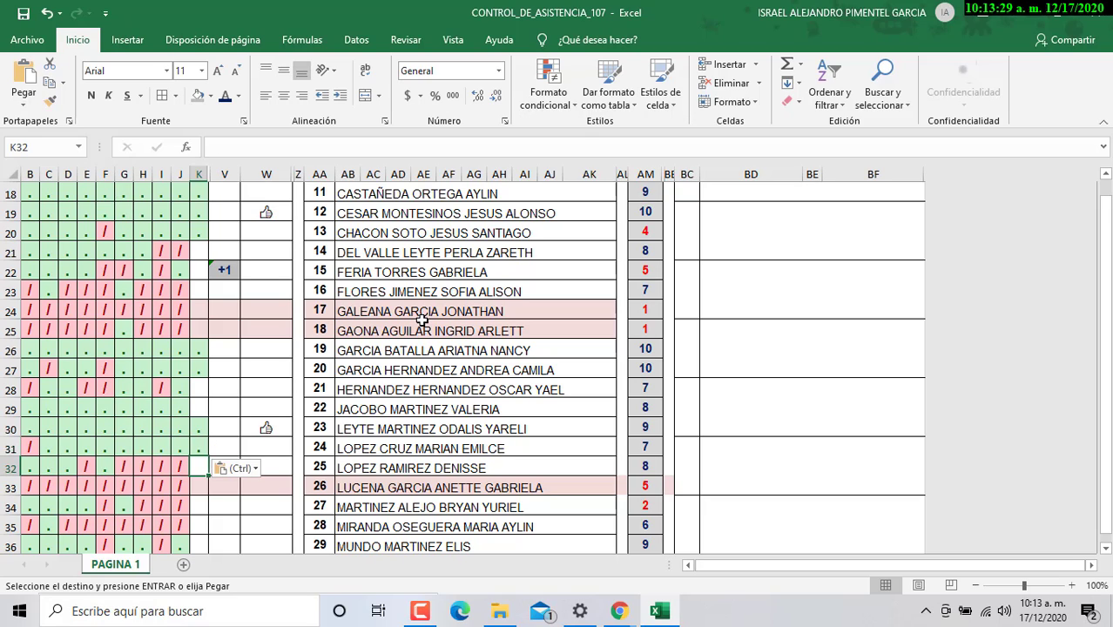
# Leave K32 to K35 blank and paste the attendance dot into K36 and K37 for students 29 and 30.
pyautogui.press('Down')
pyautogui.press('Down')
pyautogui.press('Down')
pyautogui.press('Down')
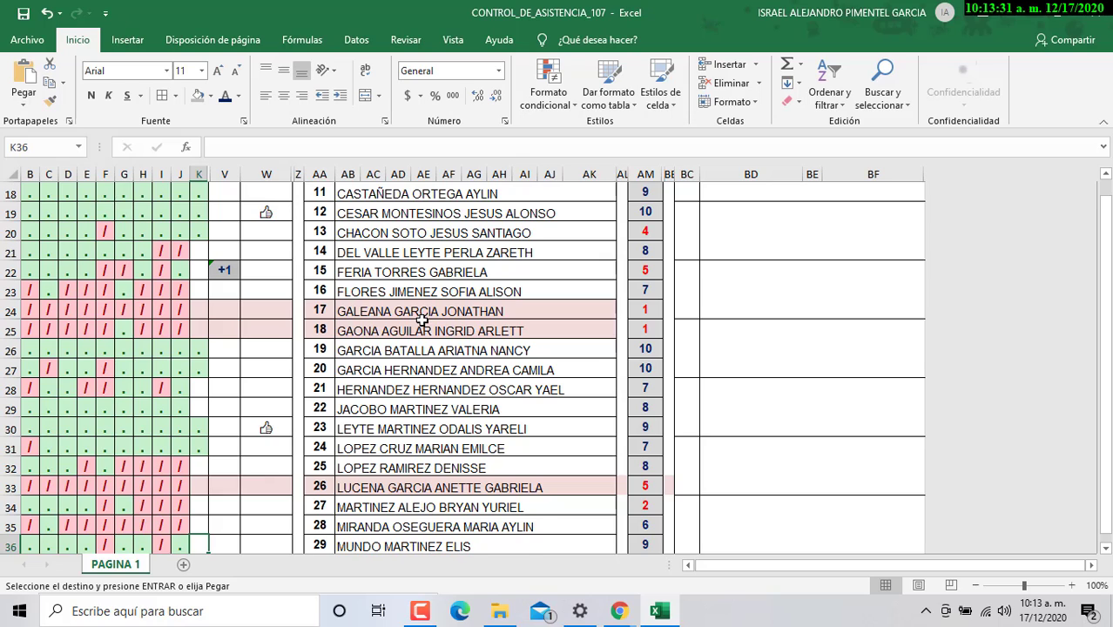
pyautogui.press('Down')
pyautogui.press('Up')
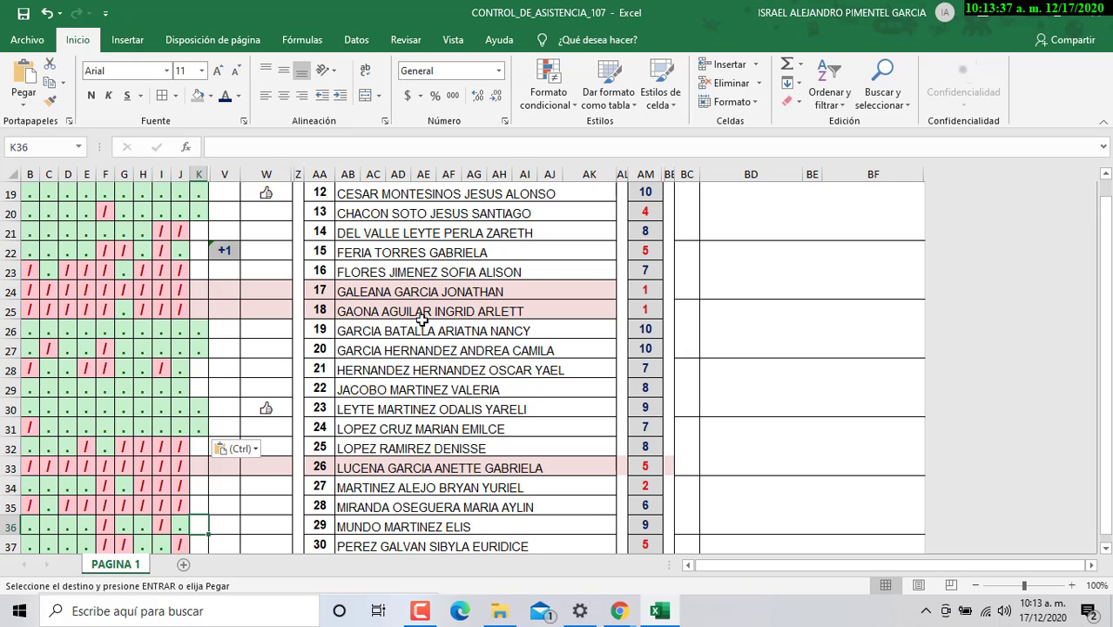
pyautogui.hotkey('ctrl', 'v')
pyautogui.press('Down')
pyautogui.press('Down')
pyautogui.press('Down')
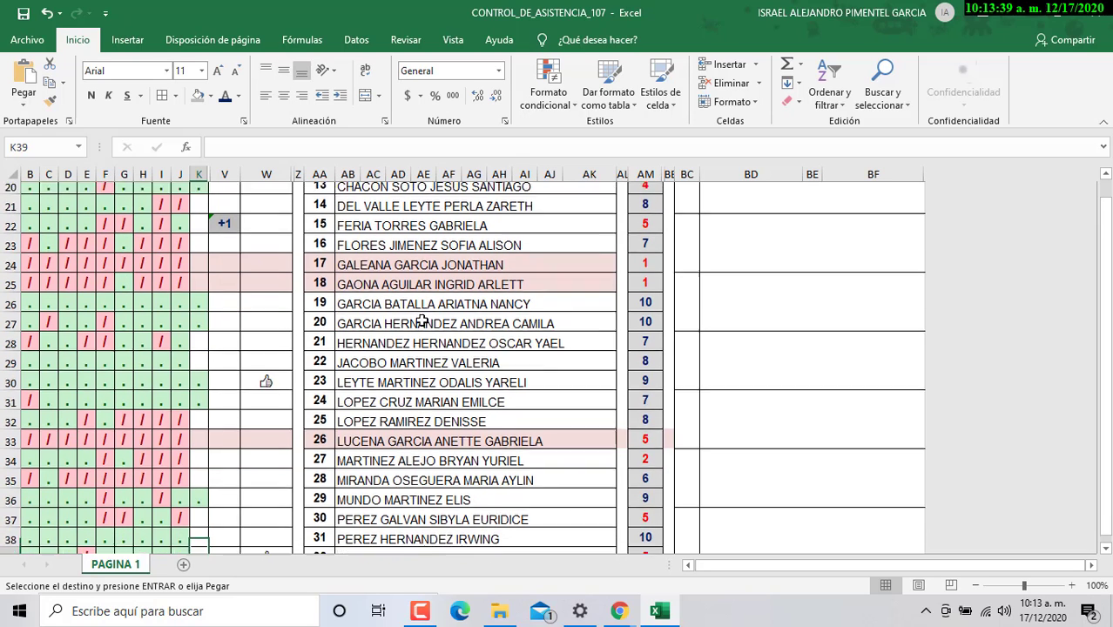
pyautogui.press('Up')
pyautogui.press('Up')
pyautogui.hotkey('ctrl', 'v')
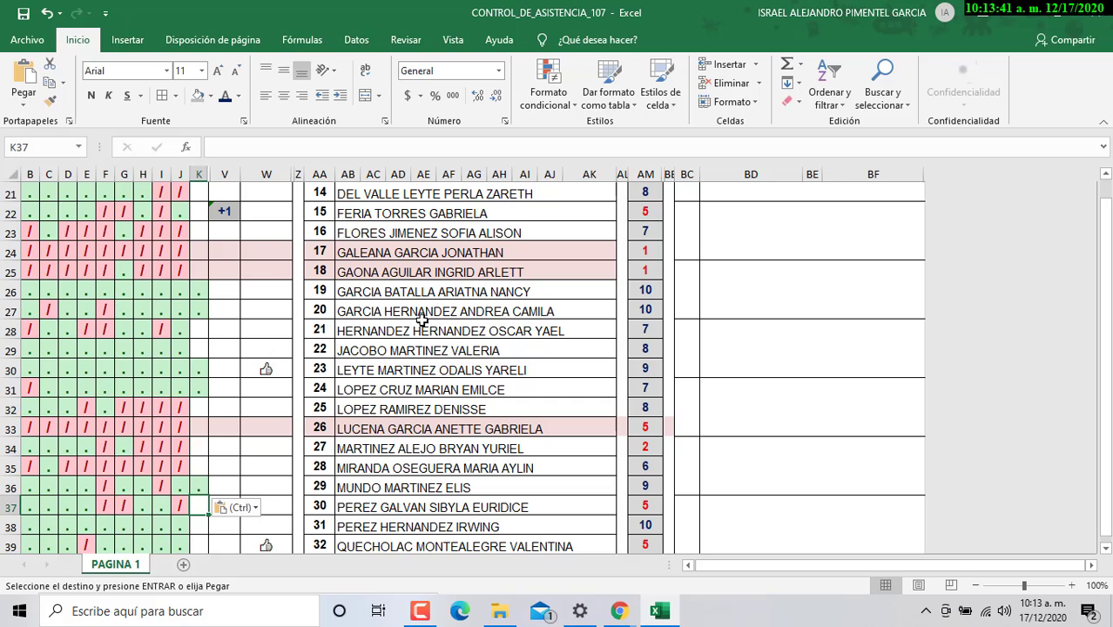
pyautogui.press('Down')
pyautogui.hotkey('ctrl', 'v')
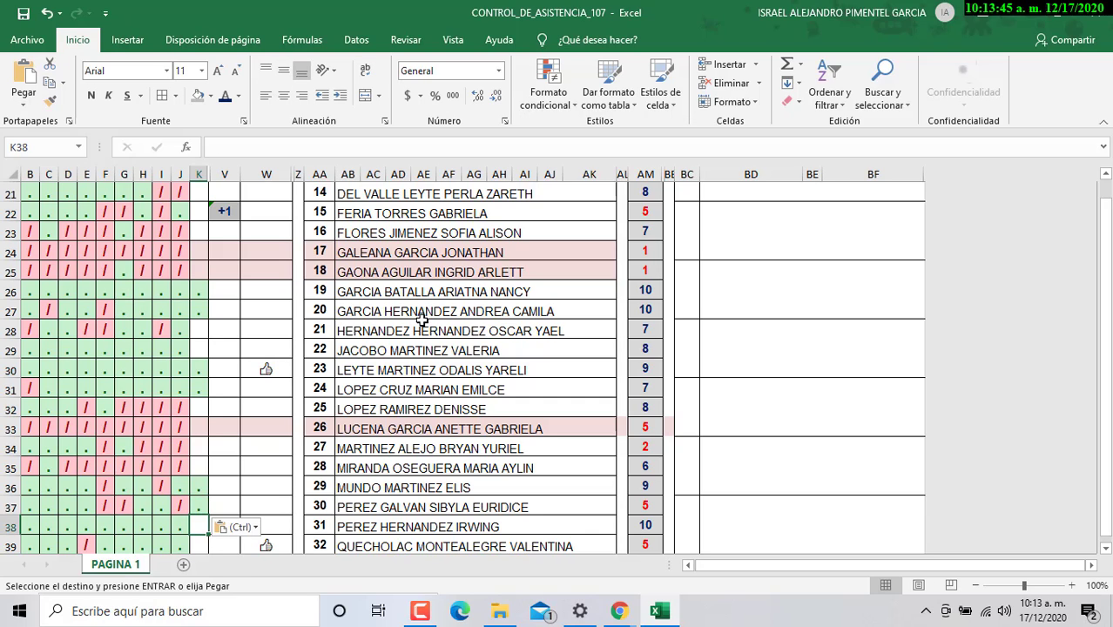
# Mark students 31 and 32 present in session 11 with the attendance dot in cells K38 and K39.
pyautogui.hotkey('ctrl', 'v')
pyautogui.press('Down')
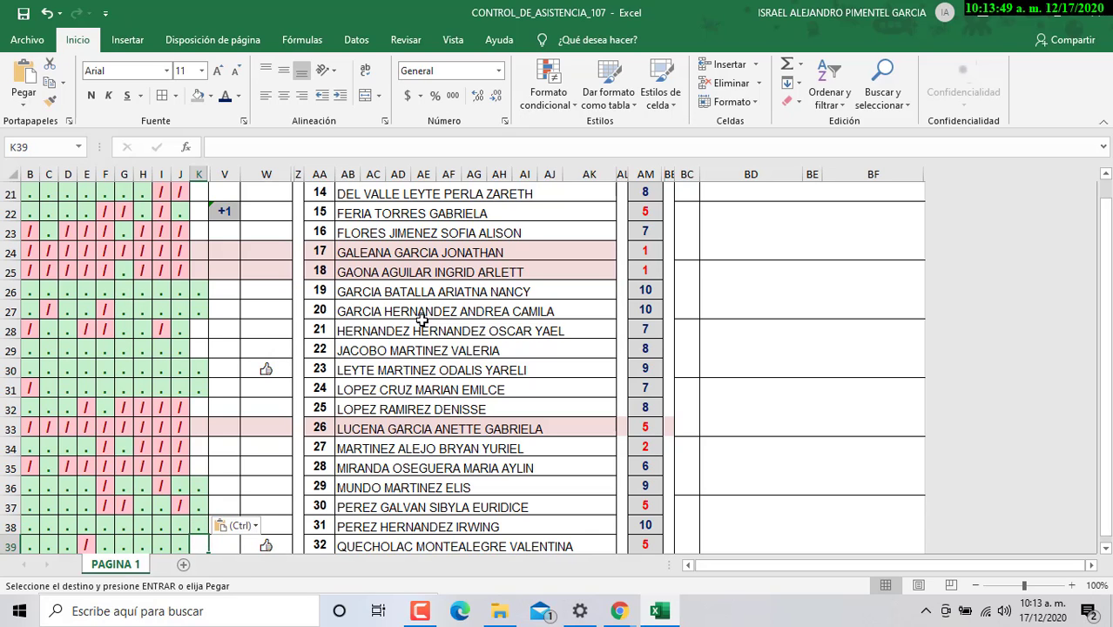
pyautogui.hotkey('ctrl', 'v')
pyautogui.press('Down')
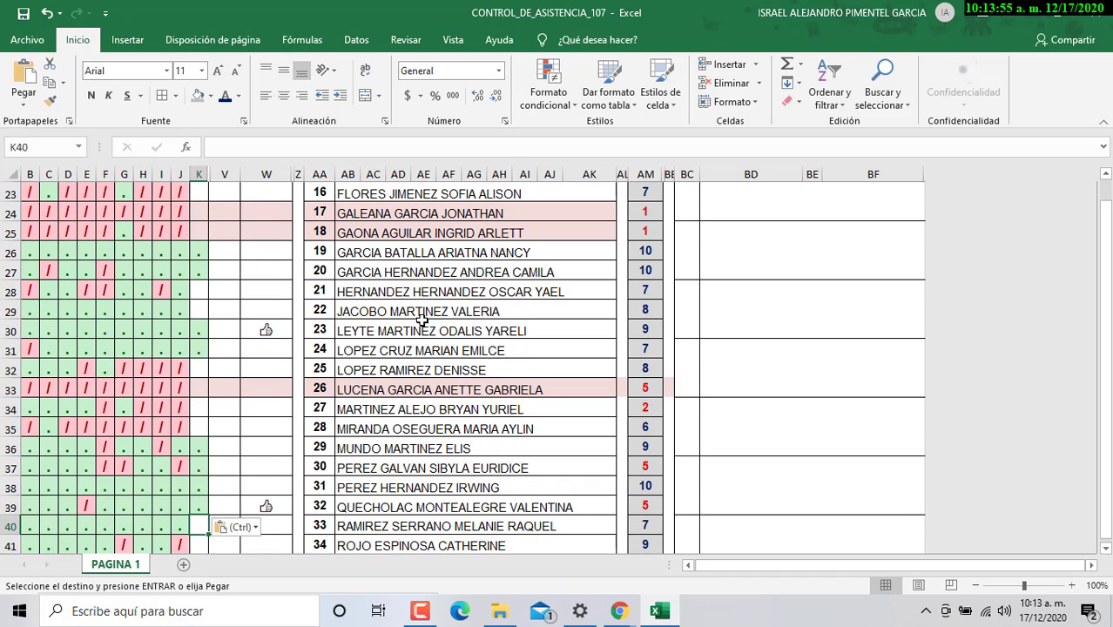
# Enter the attendance dot in cells K40, K41 and K42 to mark students 33 to 35 present in session 11.
pyautogui.write('.')
pyautogui.press('Down')
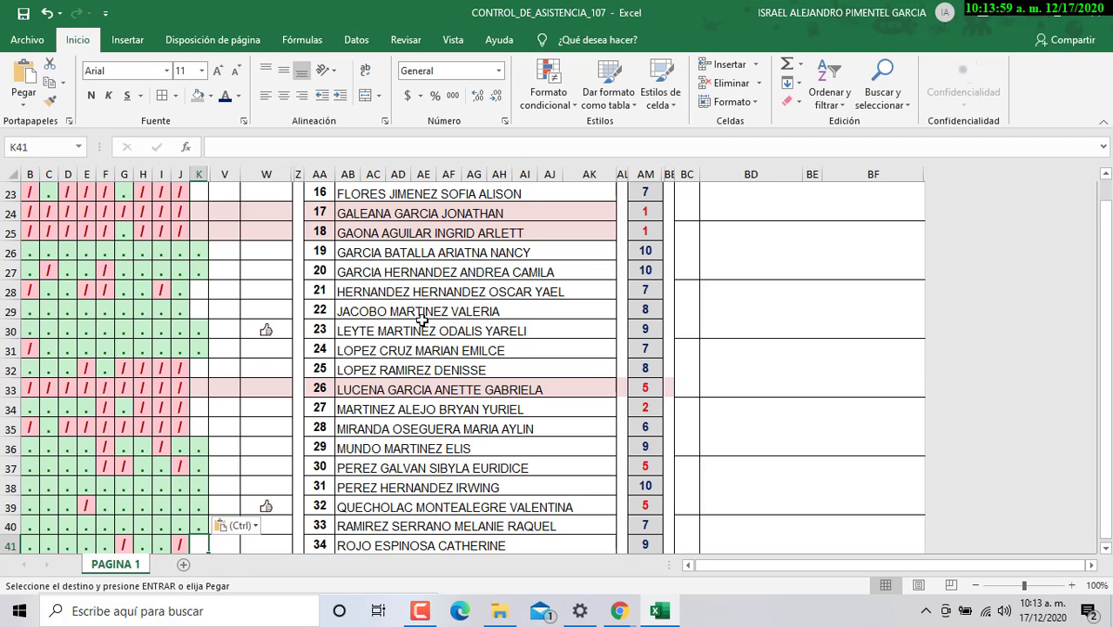
pyautogui.write('.')
pyautogui.press('Down')
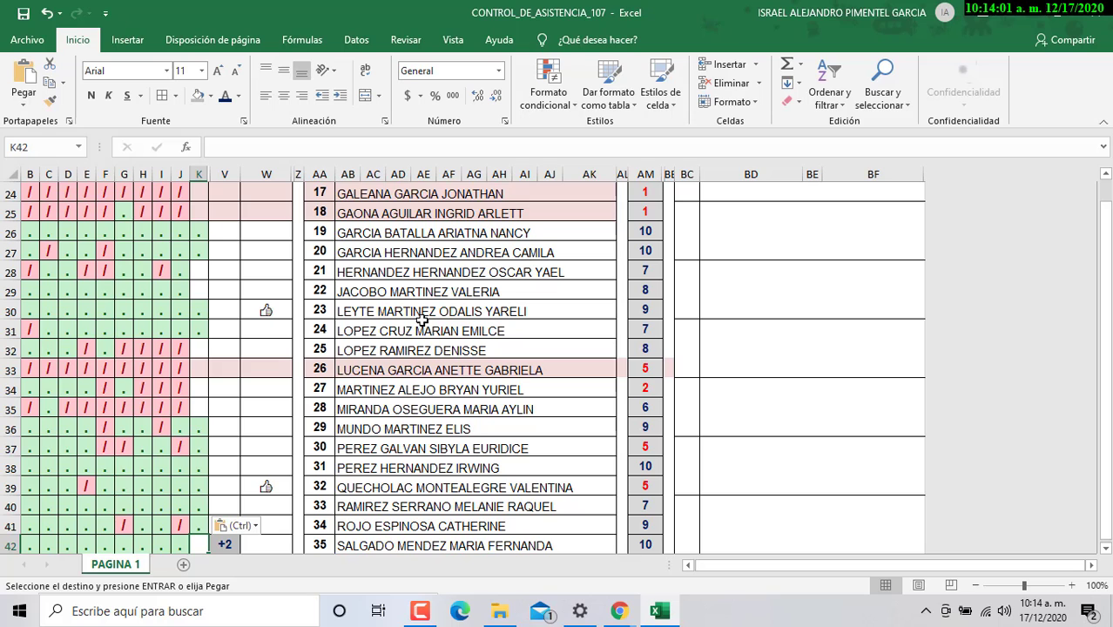
pyautogui.hotkey('ctrl', 'v')
pyautogui.press('Down')
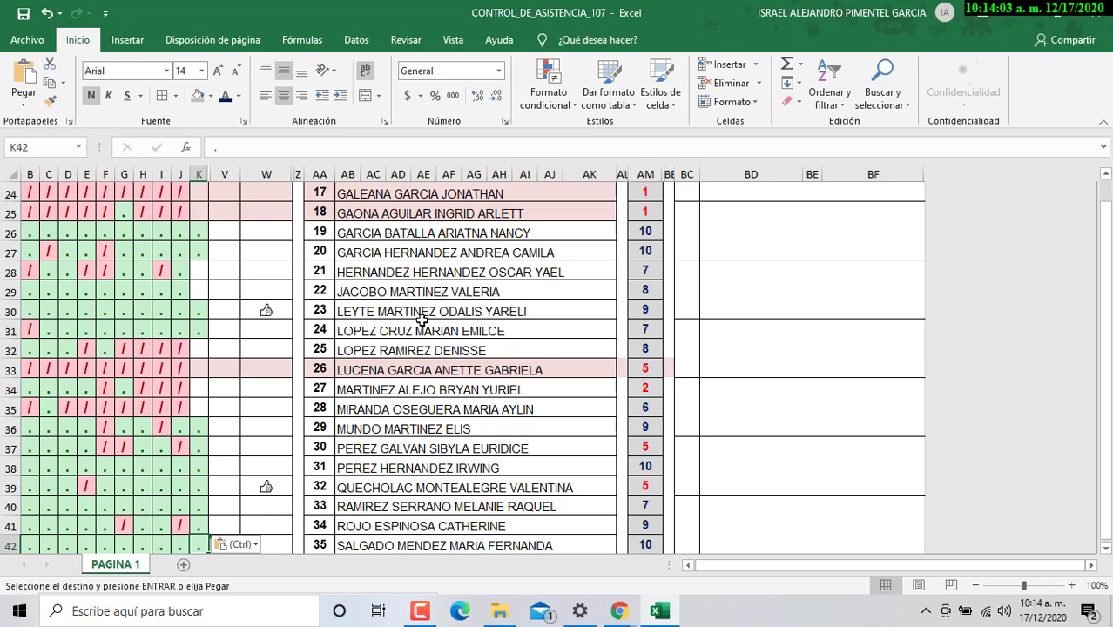
# Leave K43 blank and paste the attendance dot into K44 and K45 for students 37 and 38.
pyautogui.hotkey('ctrl', 'v')
pyautogui.press('Down')
pyautogui.press('Down')
pyautogui.press('Up')
pyautogui.press('Up')
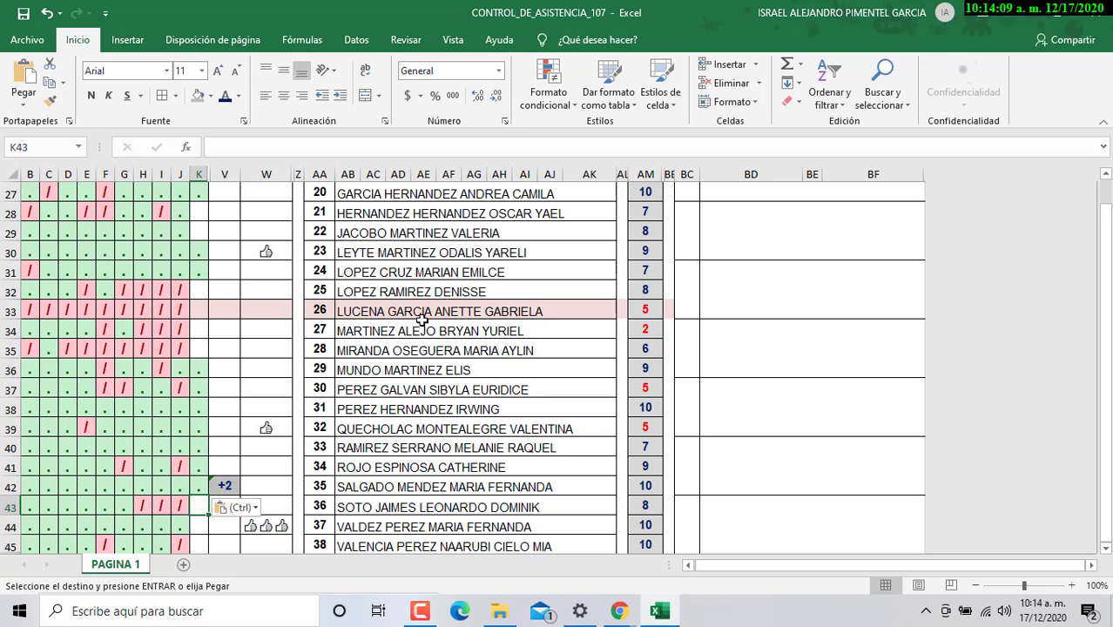
pyautogui.press('Down')
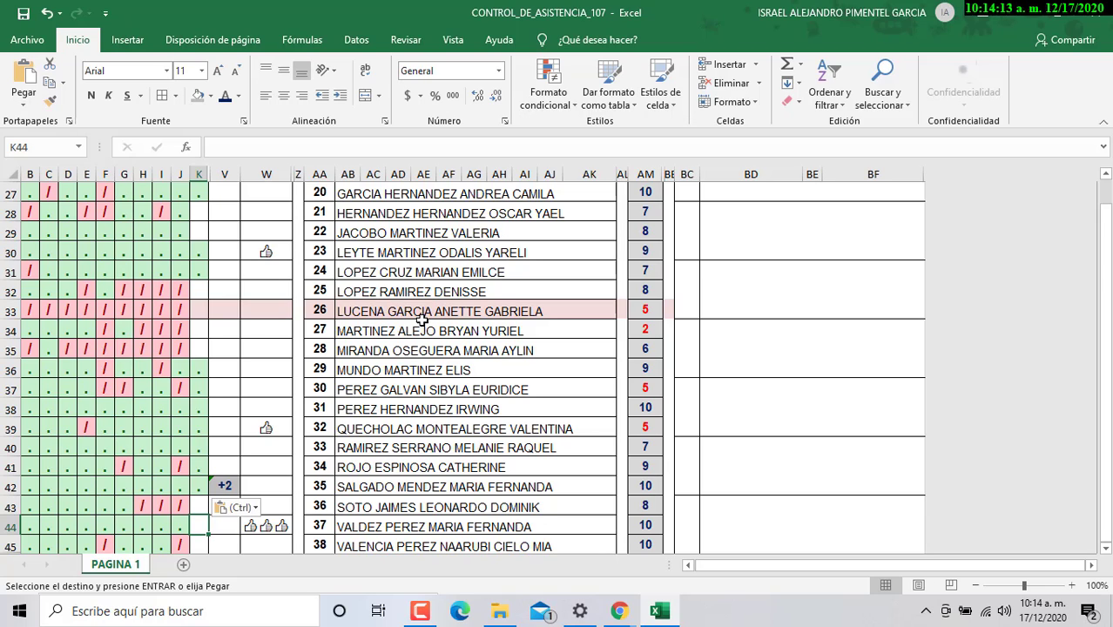
pyautogui.press('Down')
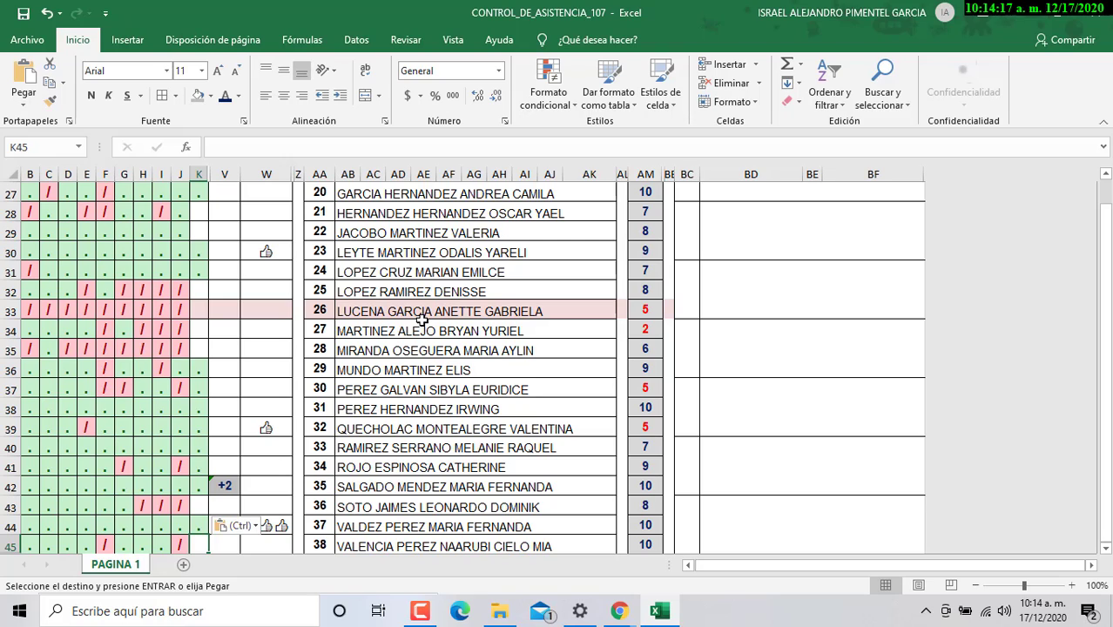
pyautogui.write('.')
# Copy the absence slash from J14 into K14 and K9:K11 to mark students 7 and 2 to 4 absent in session 11.
pyautogui.scroll(1, 421, 320)
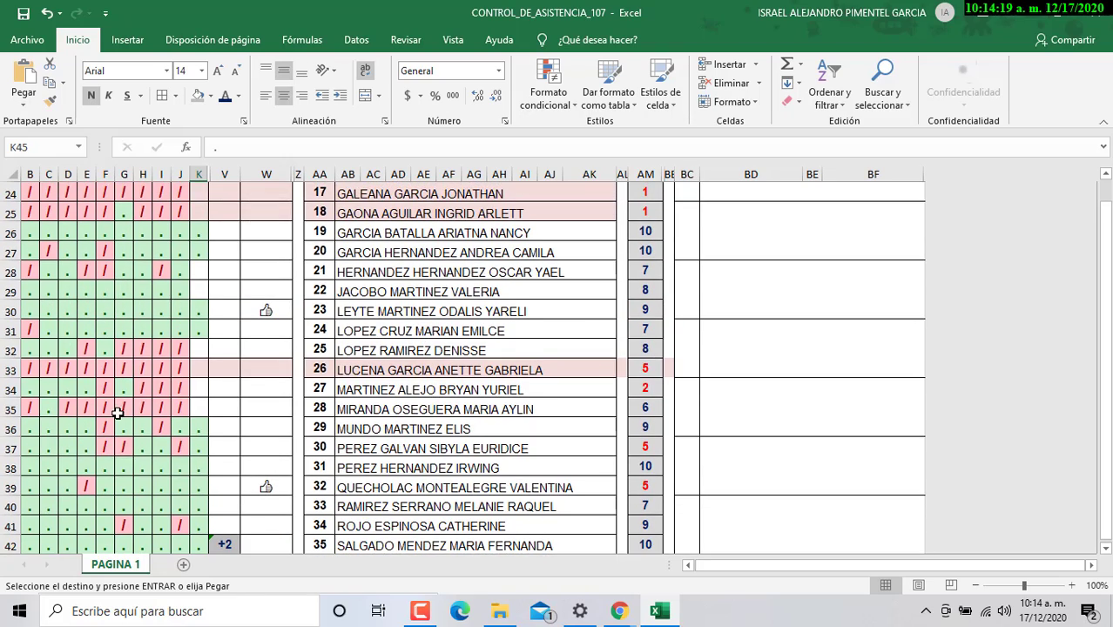
pyautogui.scroll(5, 116, 413)
pyautogui.click(178, 293)
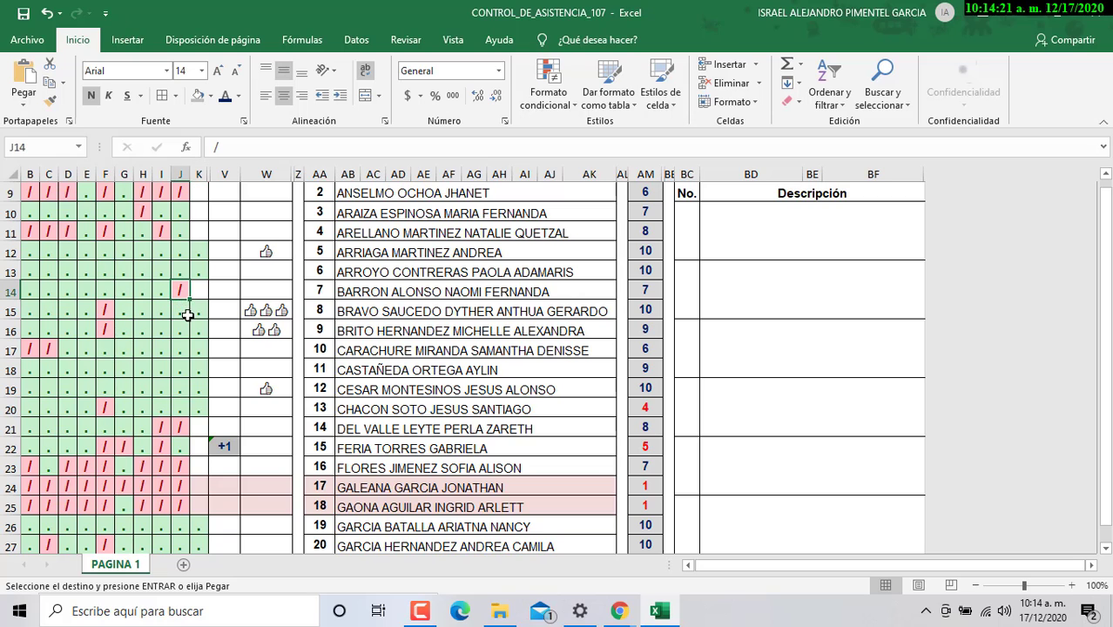
pyautogui.click(199, 292)
pyautogui.write('/')
pyautogui.scroll(2, 198, 296)
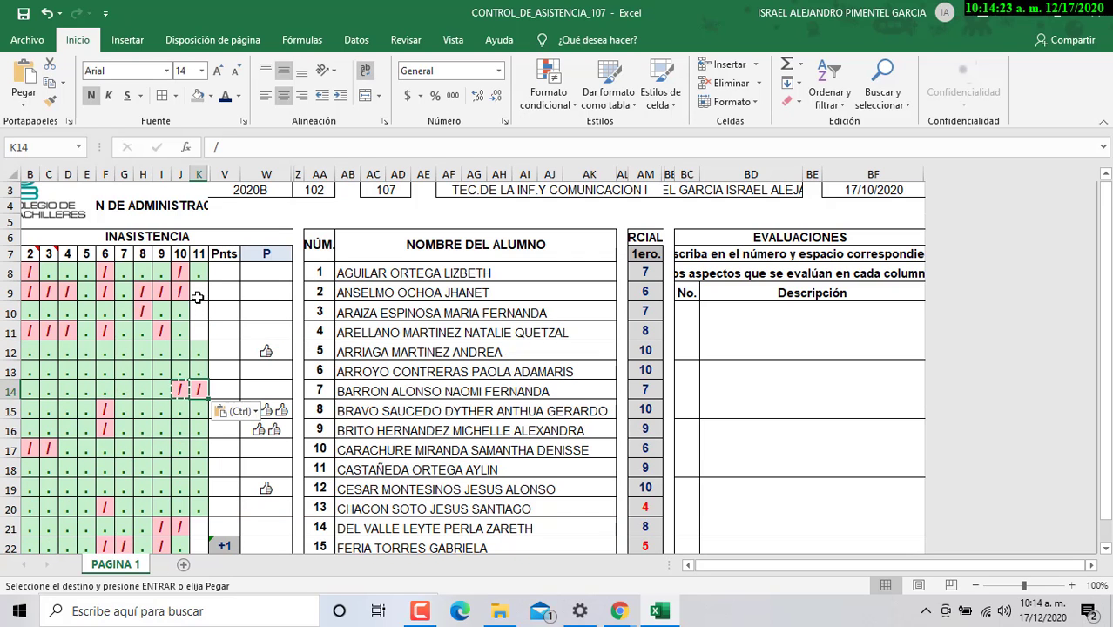
pyautogui.moveTo(198, 297); pyautogui.dragTo(199, 334)
pyautogui.write('/ / /')
# Paste the absence slash into K21:K25 and K28:K29 for students 14 to 18, 21 and 22.
pyautogui.scroll(-2, 200, 339)
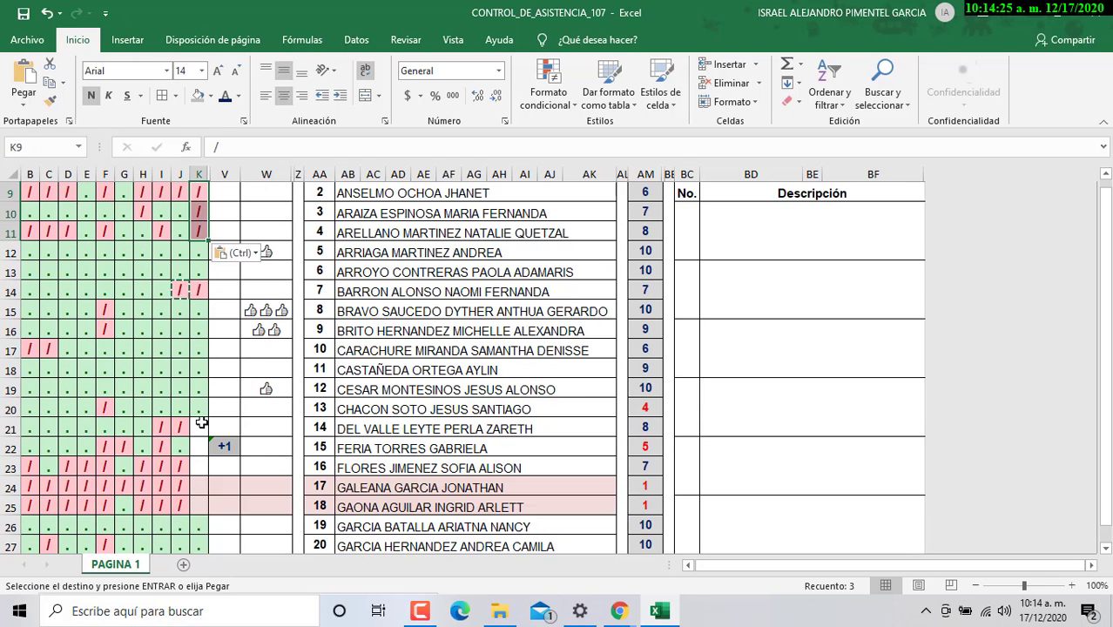
pyautogui.moveTo(201, 422); pyautogui.dragTo(200, 505)
pyautogui.write('/ / / / /')
pyautogui.scroll(-5, 218, 499)
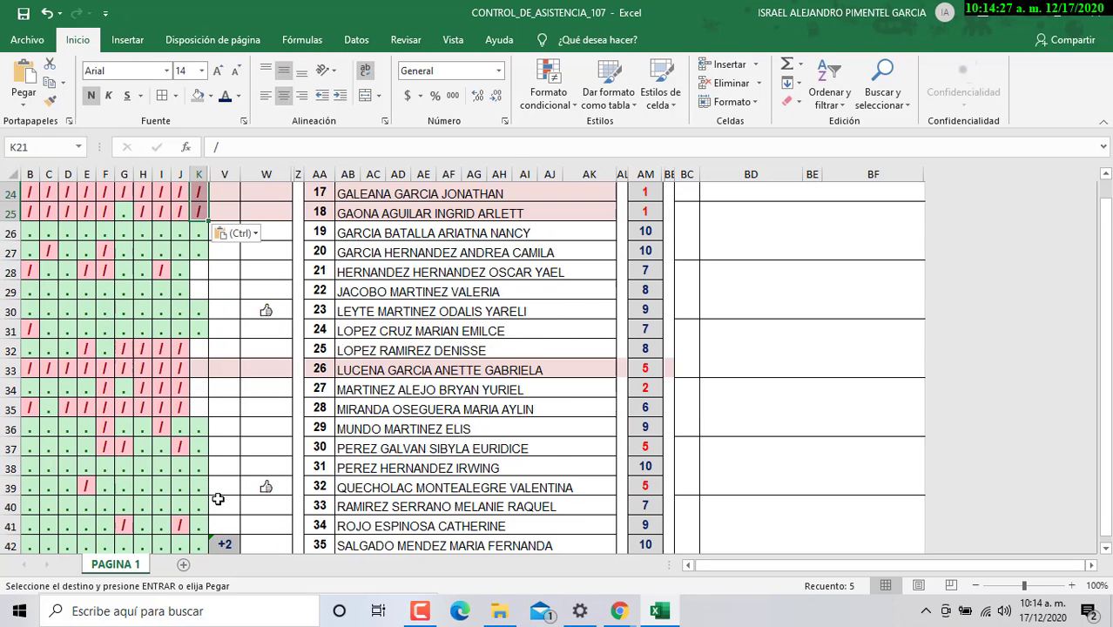
pyautogui.moveTo(200, 272); pyautogui.dragTo(200, 291)
pyautogui.hotkey('ctrl', 'v')
# Mark students 25 to 28 and 36 absent by pasting the slash into K32:K35 and K43.
pyautogui.click(202, 354)
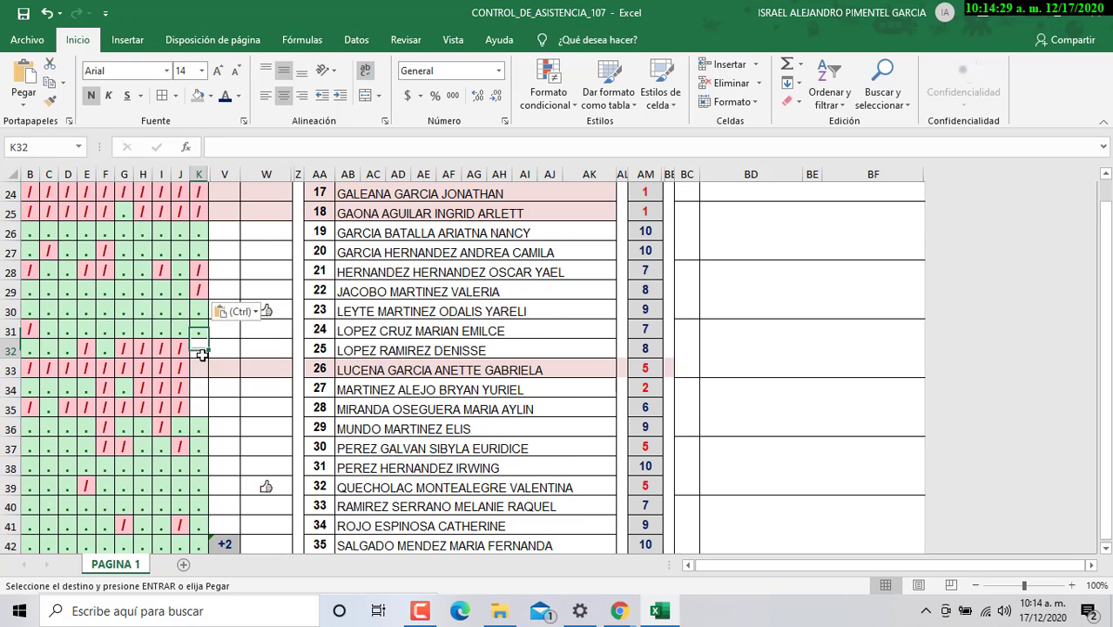
pyautogui.moveTo(202, 354); pyautogui.dragTo(200, 409)
pyautogui.hotkey('ctrl', 'v')
pyautogui.scroll(-3, 200, 386)
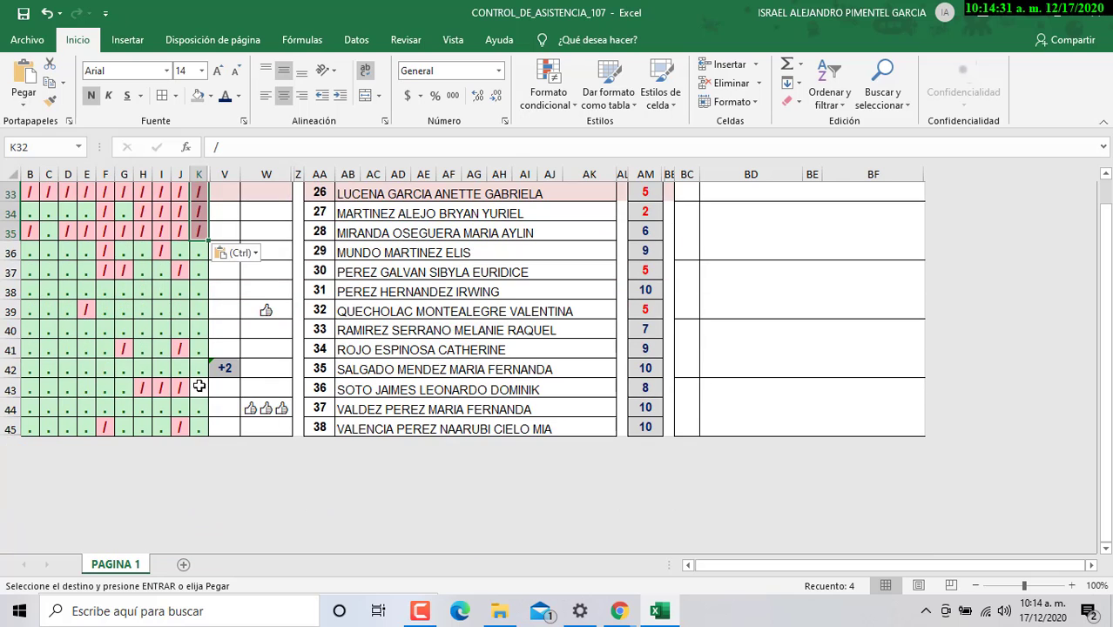
pyautogui.click(200, 386)
pyautogui.hotkey('ctrl', 'v')
pyautogui.click(264, 354)
# Switch to the Google Meet call in Chrome, check the meeting chat for messages and close the chat.
pyautogui.hotkey('alt', 'Tab')
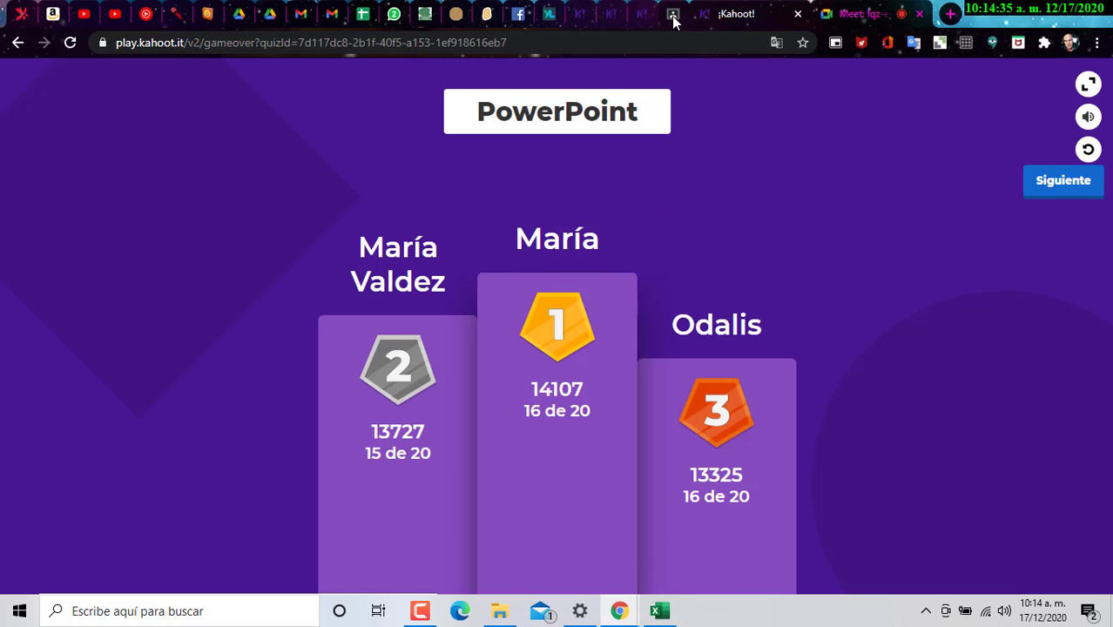
pyautogui.click(673, 14)
pyautogui.click(864, 14)
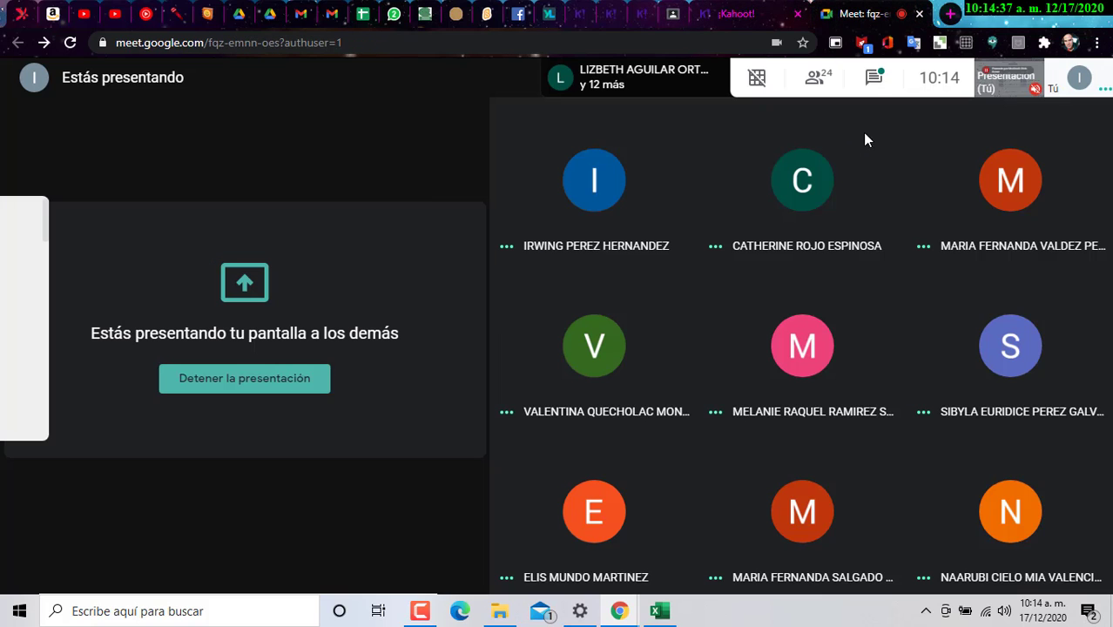
pyautogui.click(874, 78)
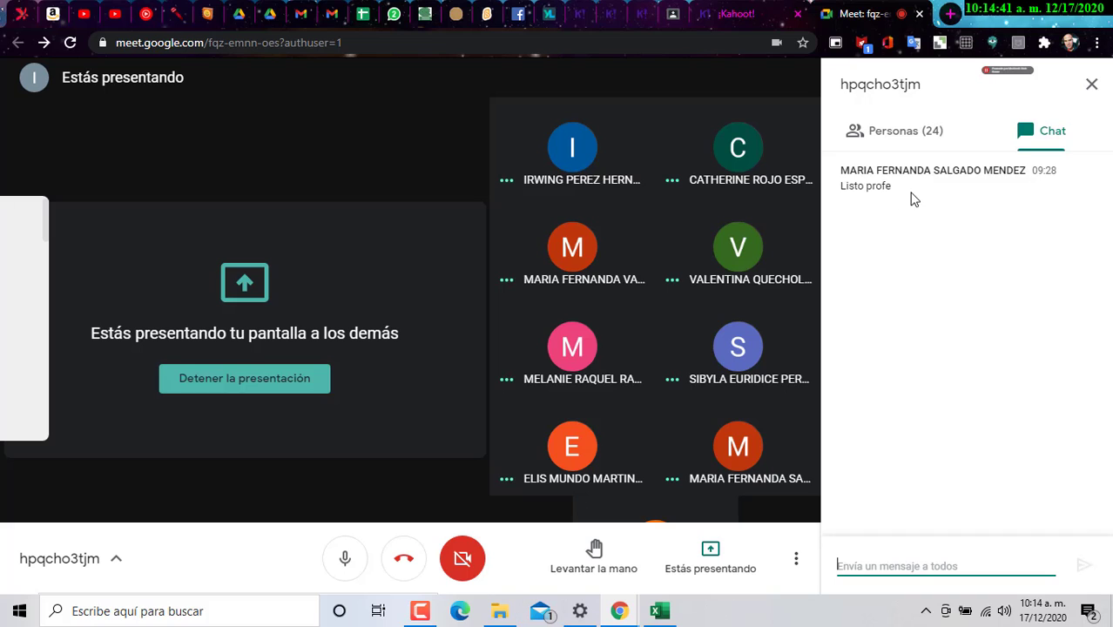
pyautogui.click(1092, 84)
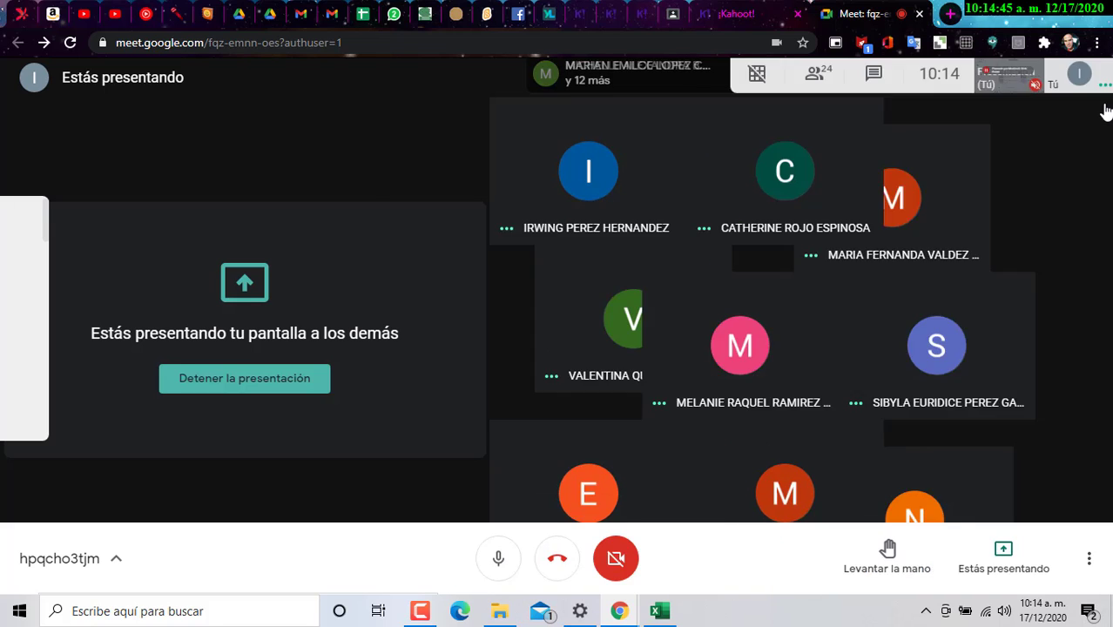